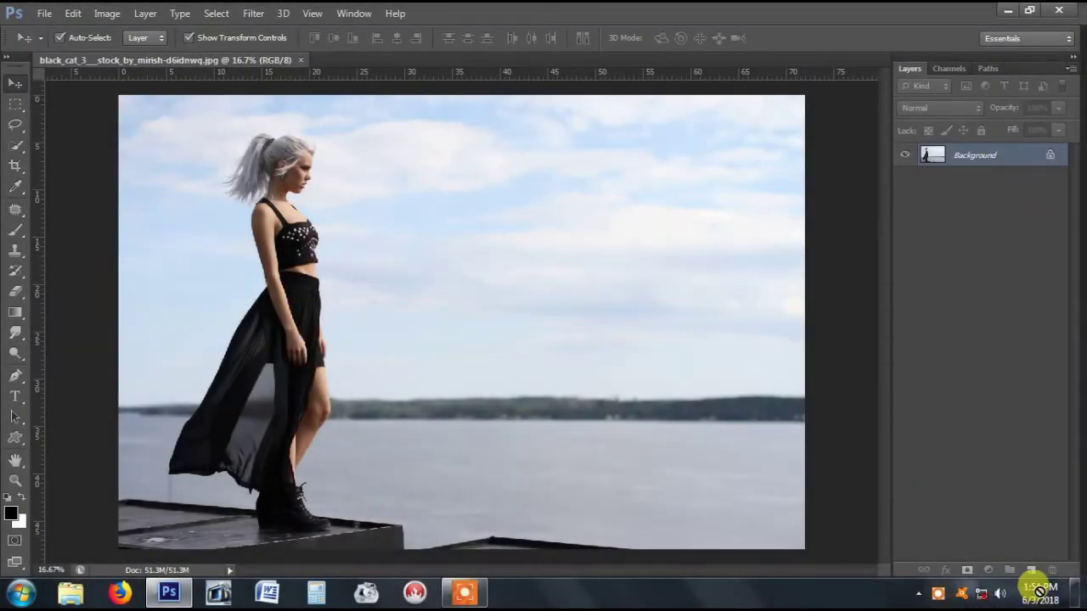
Step: Duplicate the Background layer, then zoom in closely on the woman's figure
{"action": "left_click_drag", "start_coordinate": [1007, 160], "coordinate": [1031, 570]}
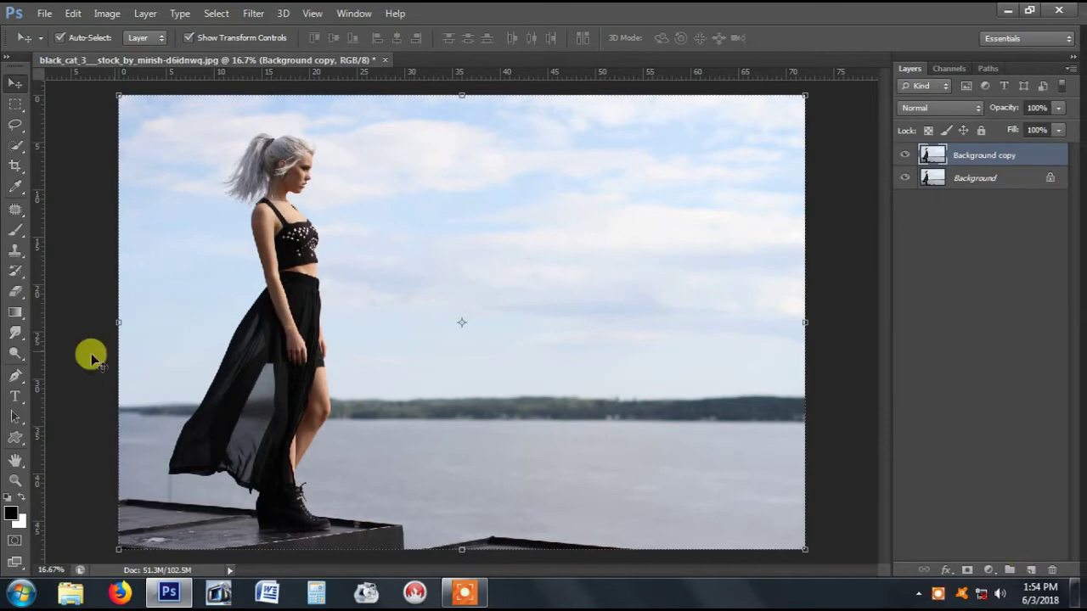
{"action": "left_click", "coordinate": [17, 376]}
{"action": "scroll", "coordinate": [270, 492], "scroll_direction": "up", "scroll_amount": 2}
{"action": "scroll", "coordinate": [274, 495], "scroll_direction": "up", "scroll_amount": 2}
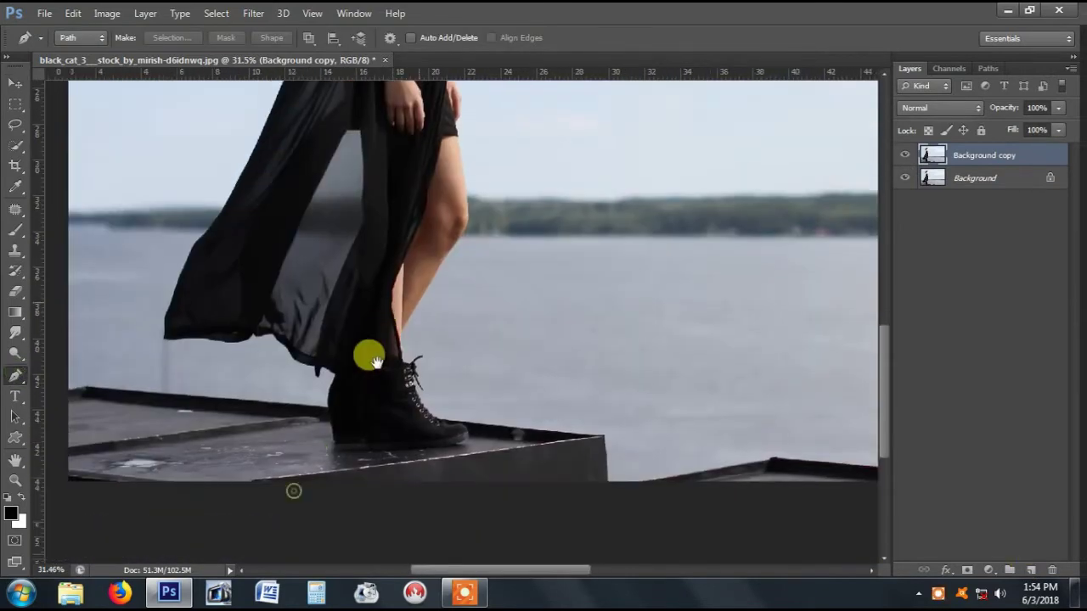
{"action": "scroll", "coordinate": [501, 412], "scroll_direction": "up", "scroll_amount": 2}
{"action": "scroll", "coordinate": [552, 377], "scroll_direction": "up", "scroll_amount": 2}
{"action": "scroll", "coordinate": [583, 383], "scroll_direction": "up", "scroll_amount": 1}
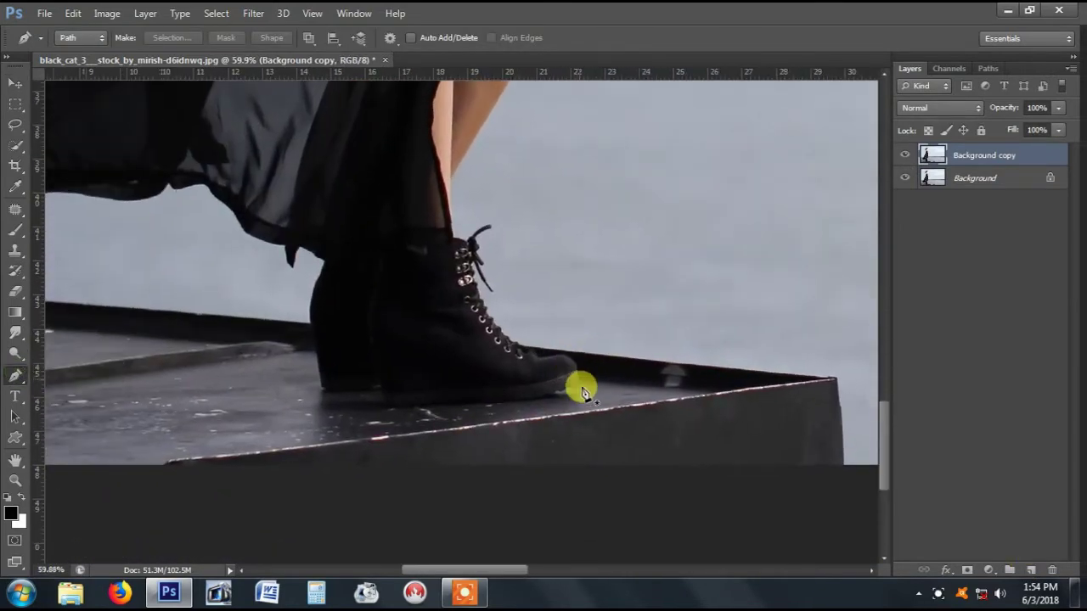
{"action": "scroll", "coordinate": [585, 397], "scroll_direction": "up", "scroll_amount": 2}
{"action": "scroll", "coordinate": [582, 381], "scroll_direction": "up", "scroll_amount": 2}
{"action": "scroll", "coordinate": [553, 369], "scroll_direction": "up", "scroll_amount": 2}
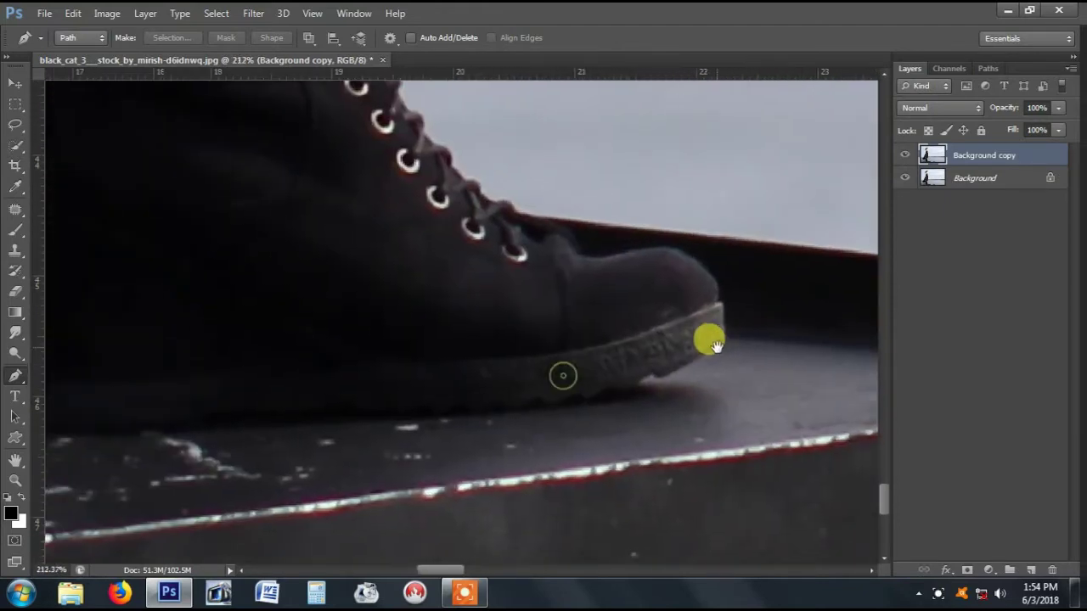
Step: Trace a pen path around the woman, starting at the boot toe and sole
{"action": "left_click_drag", "start_coordinate": [708, 340], "coordinate": [797, 330]}
{"action": "left_click", "coordinate": [804, 325]}
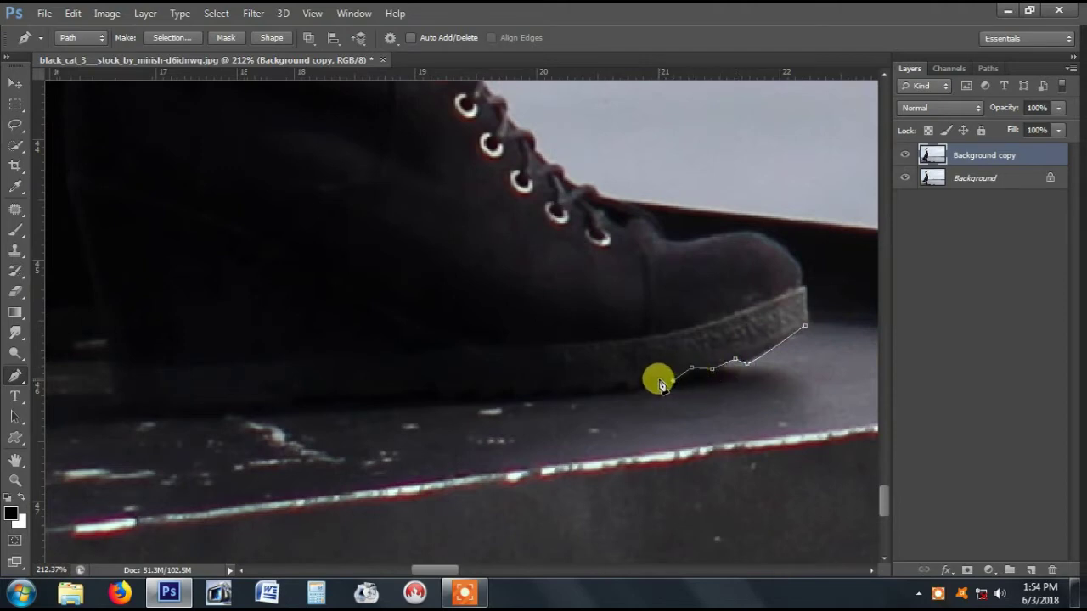
{"action": "left_click_drag", "start_coordinate": [566, 393], "coordinate": [659, 396]}
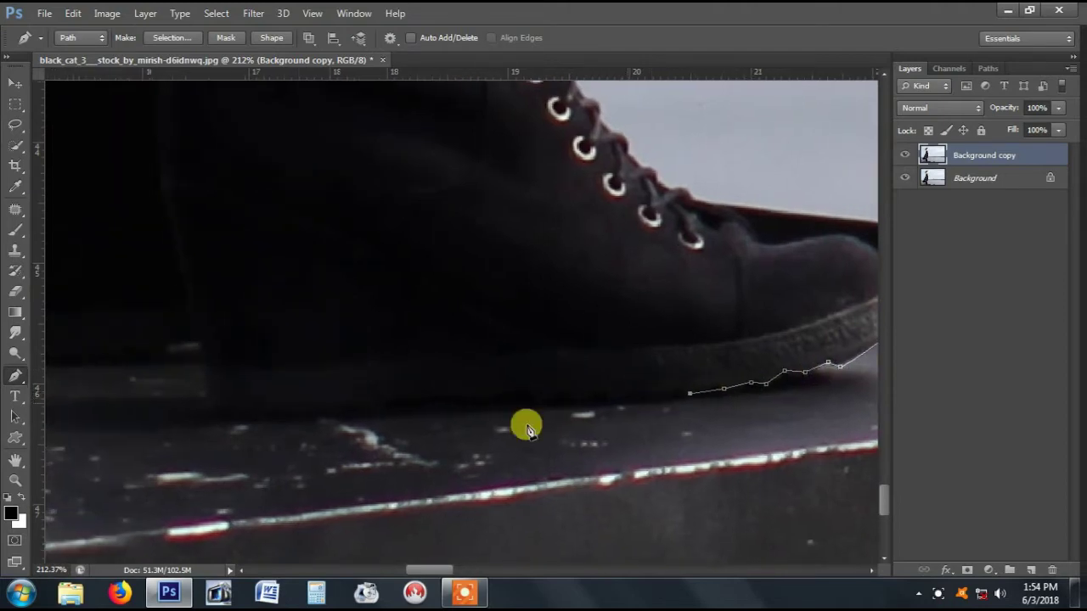
{"action": "left_click", "coordinate": [399, 413]}
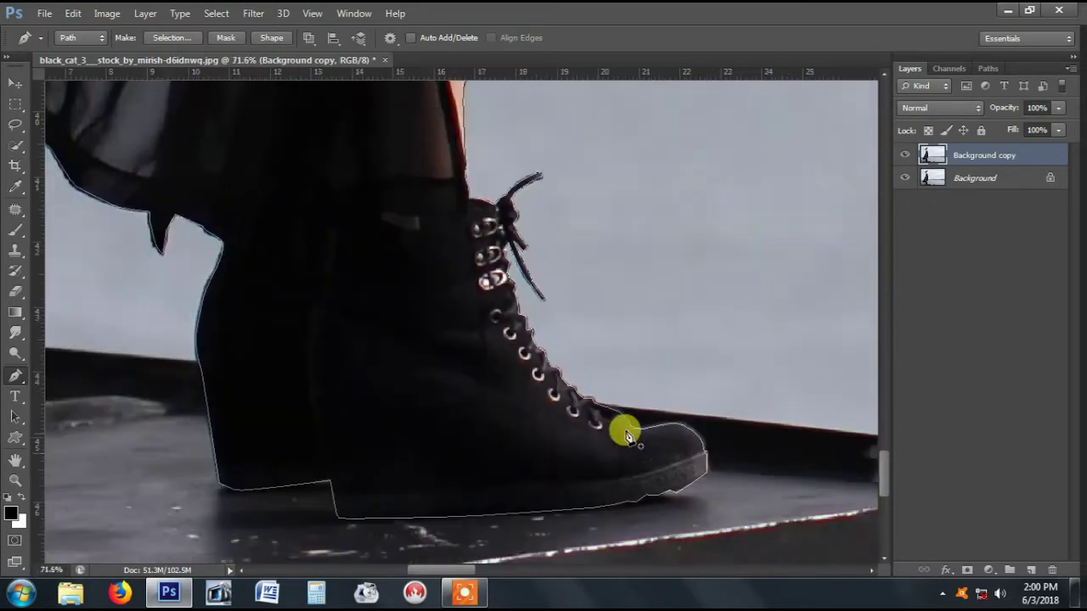
{"action": "scroll", "coordinate": [623, 432], "scroll_direction": "down", "scroll_amount": 10}
{"action": "scroll", "coordinate": [355, 313], "scroll_direction": "up", "scroll_amount": 2}
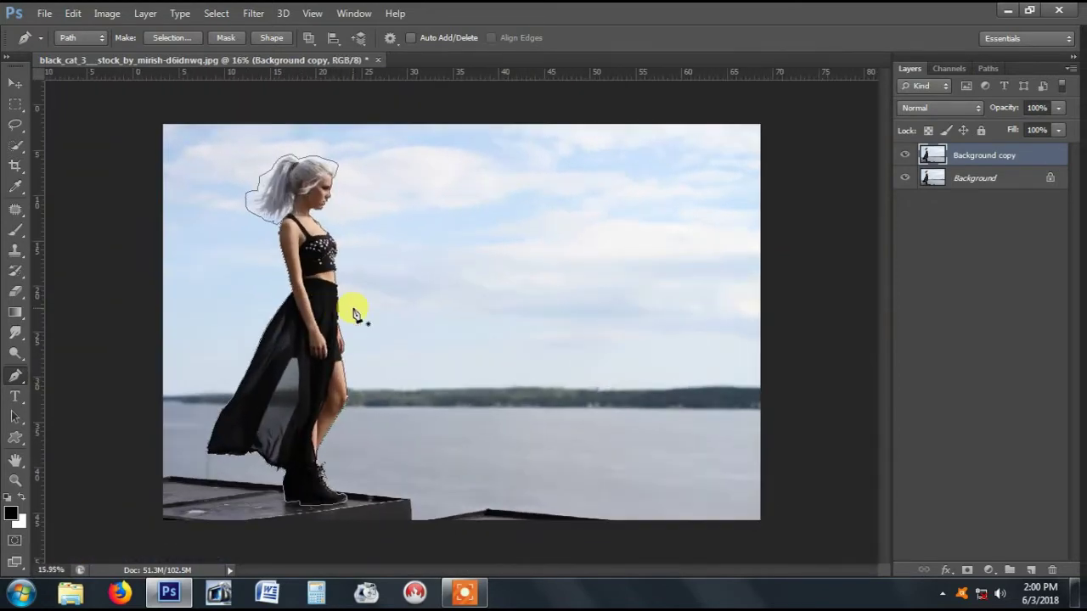
{"action": "scroll", "coordinate": [255, 246], "scroll_direction": "up", "scroll_amount": 1}
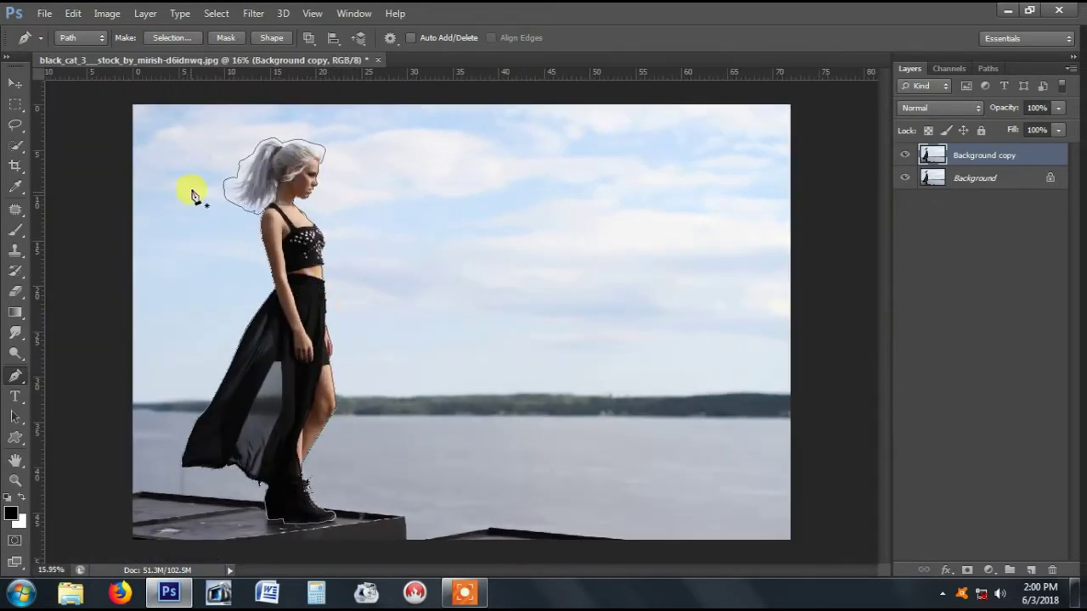
Step: Convert the traced path to a selection and unlock Background as Layer 0
{"action": "left_click", "coordinate": [183, 39]}
{"action": "left_click", "coordinate": [621, 170]}
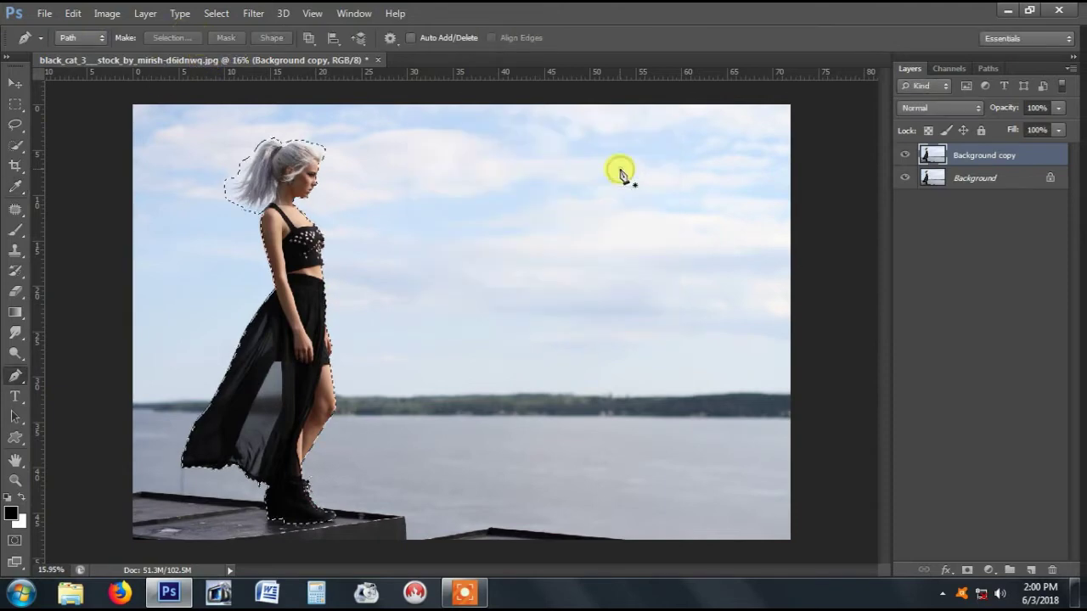
{"action": "double_click", "coordinate": [1002, 180]}
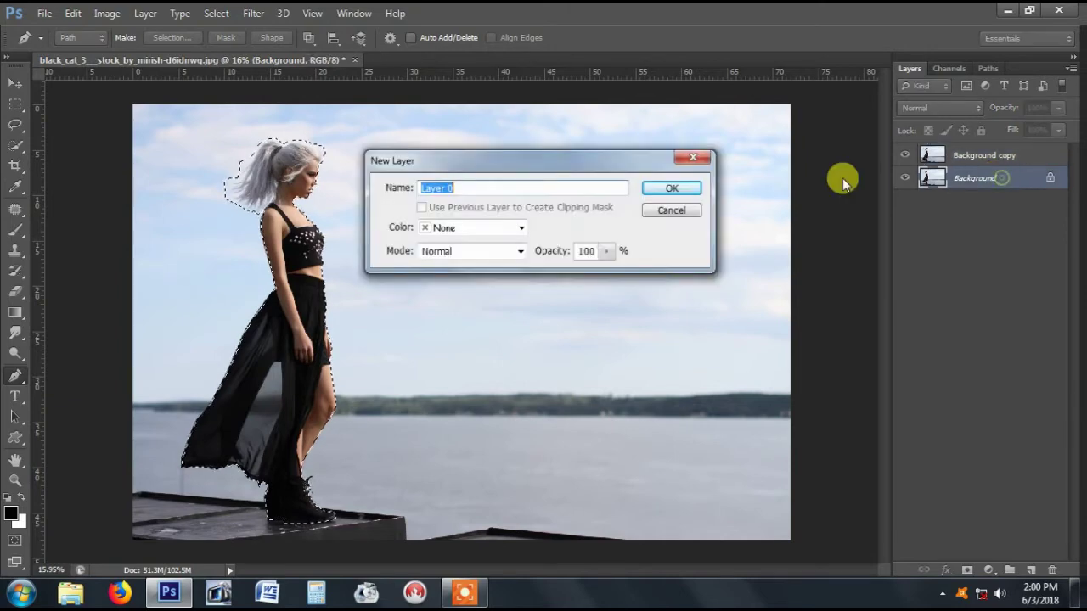
{"action": "left_click", "coordinate": [681, 183]}
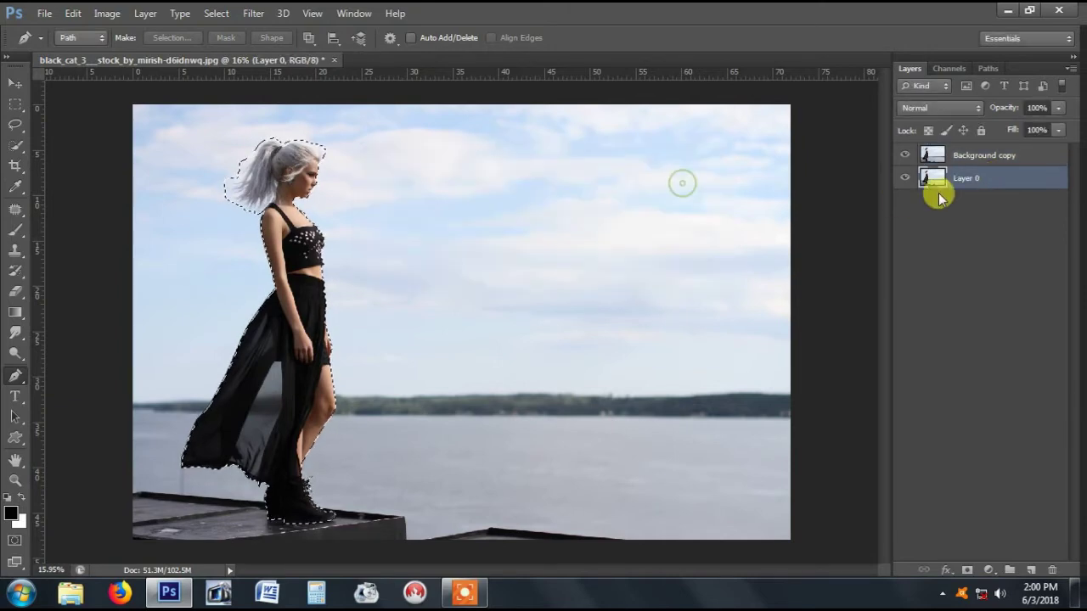
Step: Mask Background copy to the woman selection and hide Layer 0
{"action": "left_click", "coordinate": [997, 156]}
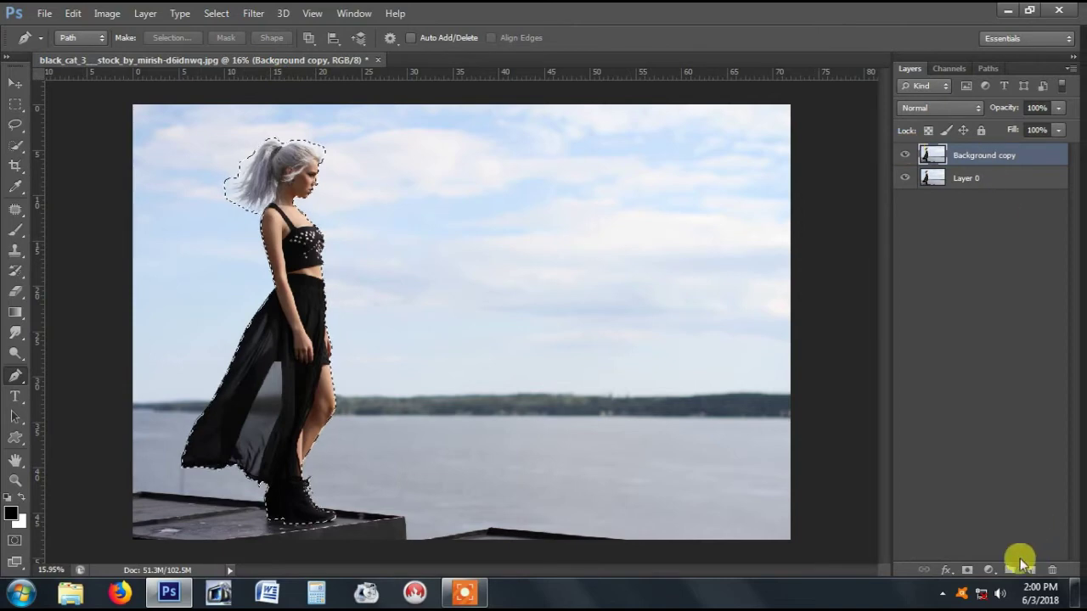
{"action": "left_click", "coordinate": [967, 570]}
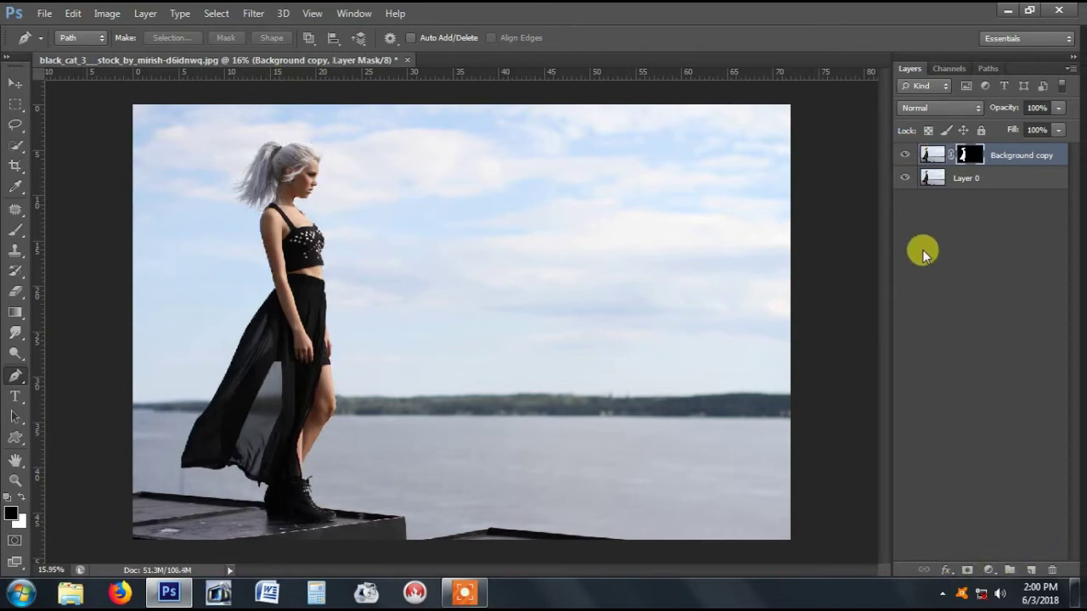
{"action": "left_click", "coordinate": [904, 179]}
{"action": "left_click", "coordinate": [14, 83]}
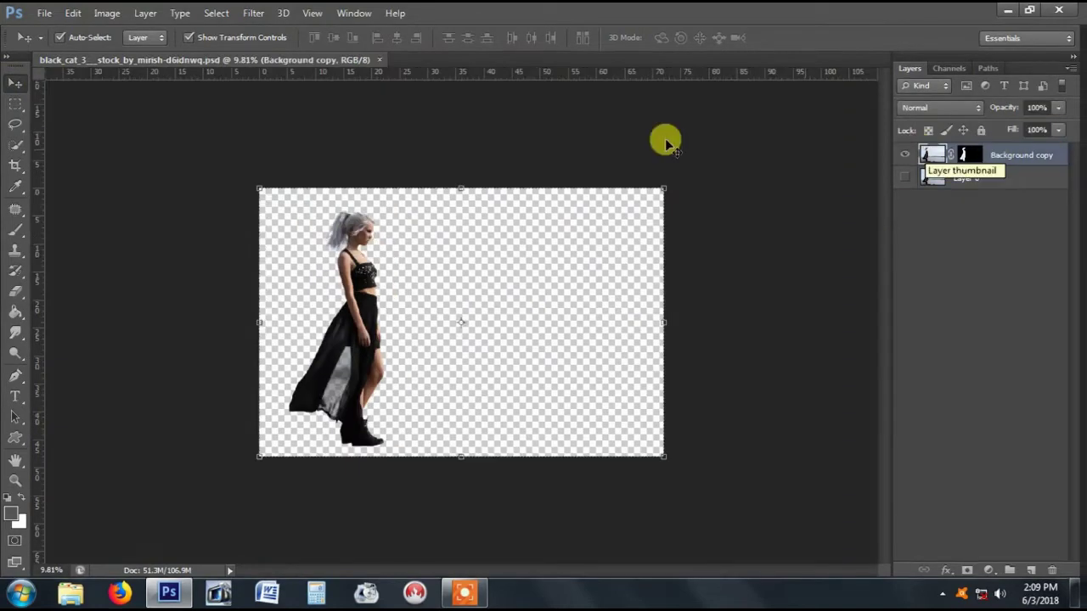
Step: Create a new document with width 25 and height 20
{"action": "left_click", "coordinate": [47, 14]}
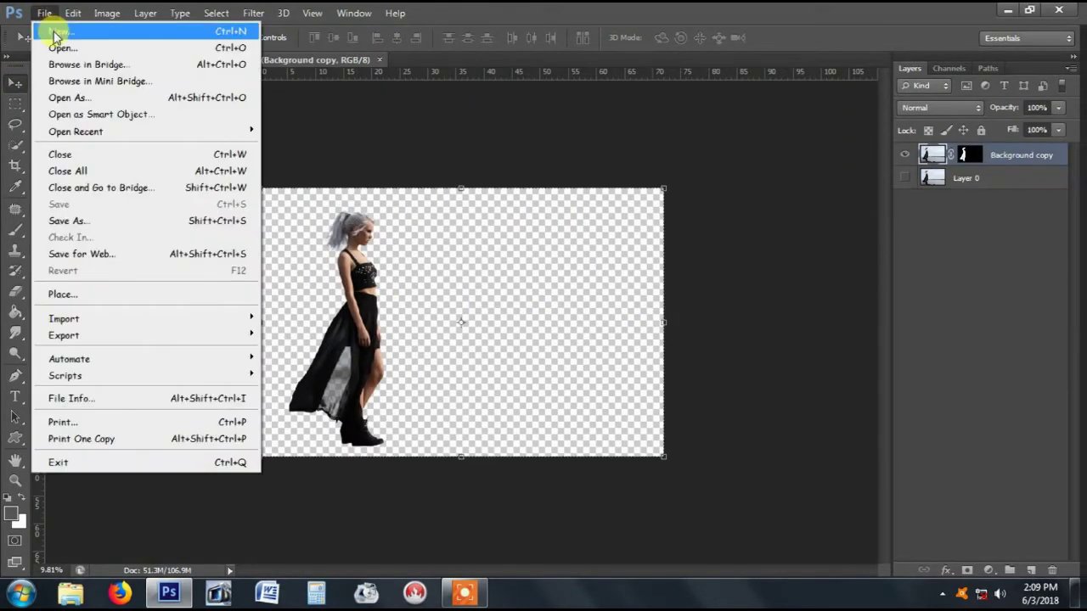
{"action": "left_click", "coordinate": [70, 36]}
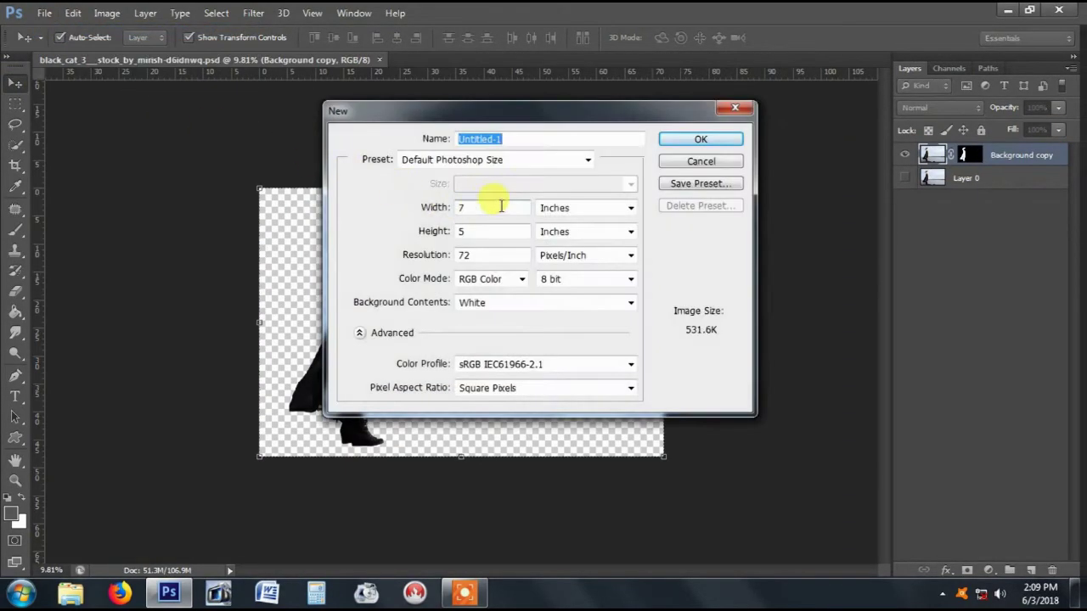
{"action": "left_click", "coordinate": [436, 213]}
{"action": "type", "text": "25"}
{"action": "key", "text": "Tab"}
{"action": "type", "text": "20"}
{"action": "key", "text": "Return"}
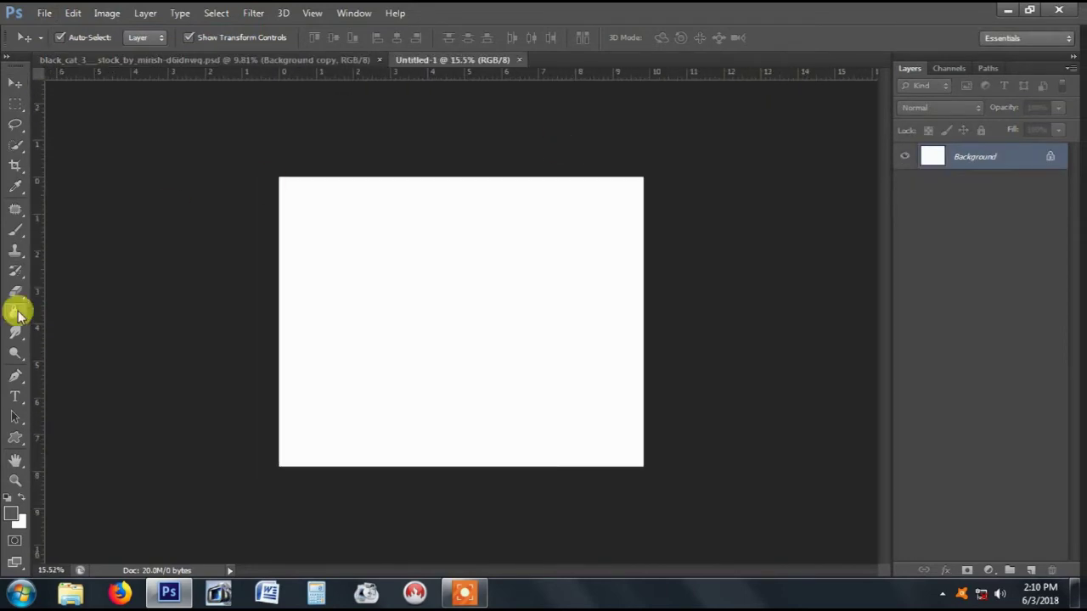
Step: Fill the new canvas grey with the Paint Bucket and float the woman's document window
{"action": "left_click", "coordinate": [107, 12]}
{"action": "left_click", "coordinate": [317, 184]}
{"action": "left_click_drag", "start_coordinate": [189, 65], "coordinate": [73, 134]}
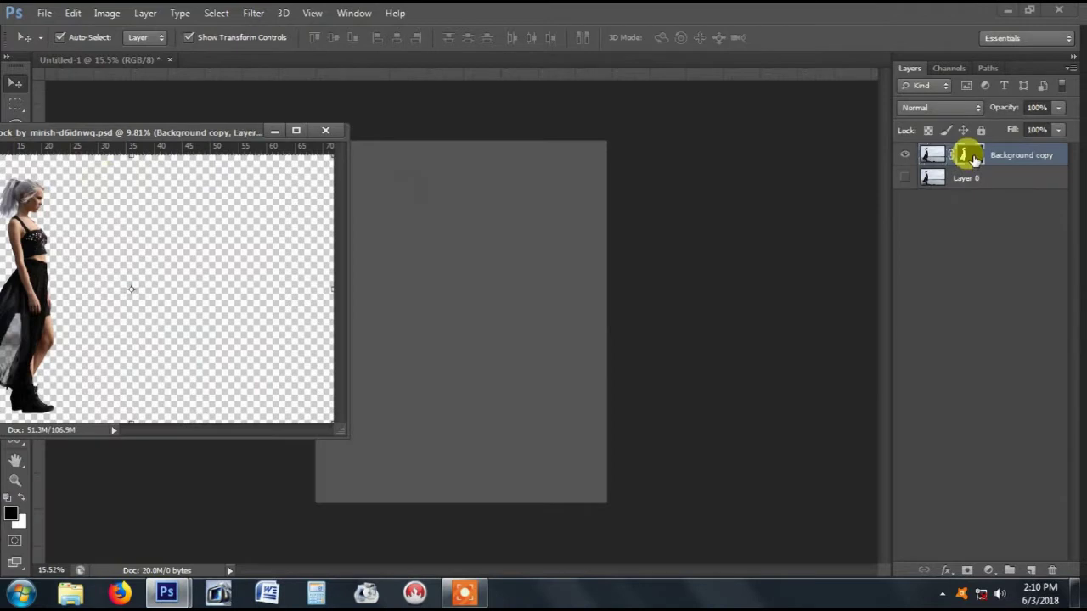
Step: Apply the woman's layer mask and drag the cut-out into Untitled-1
{"action": "right_click", "coordinate": [973, 160]}
{"action": "left_click", "coordinate": [952, 210]}
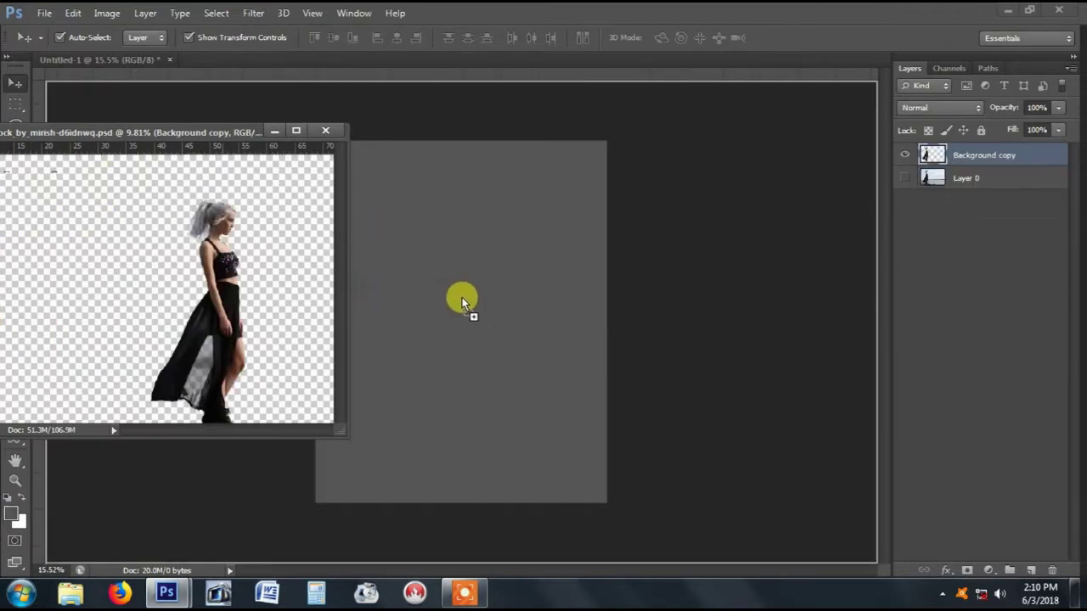
{"action": "left_click_drag", "start_coordinate": [36, 257], "coordinate": [462, 298]}
{"action": "left_click", "coordinate": [276, 134]}
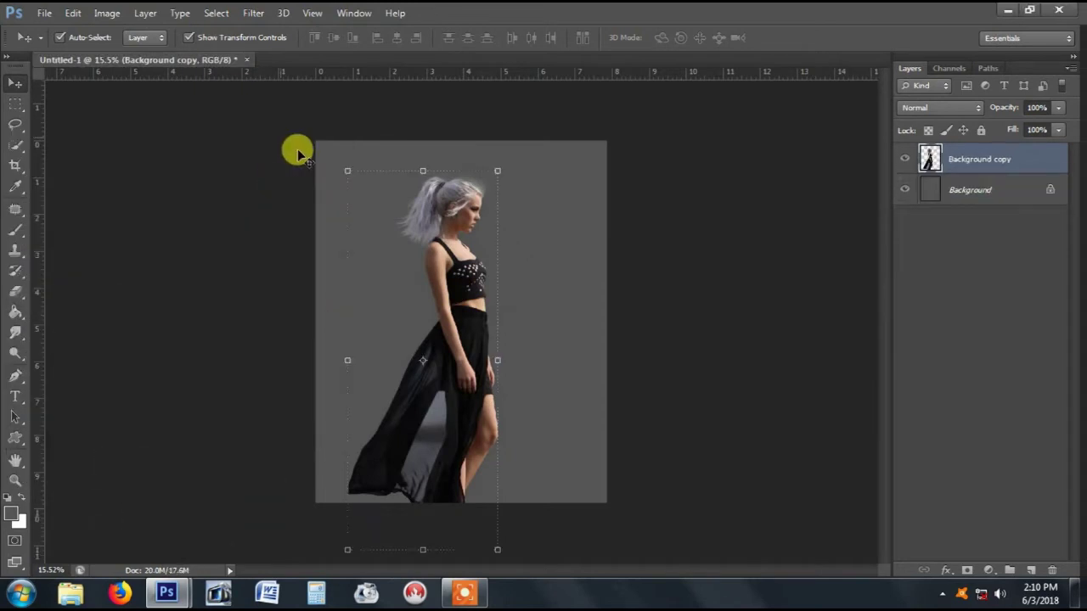
{"action": "scroll", "coordinate": [359, 413], "scroll_direction": "down", "scroll_amount": 1}
Step: Scale the woman to about 56%, move her lower left, then shrink to about 76%
{"action": "left_click", "coordinate": [368, 506]}
{"action": "left_click_drag", "start_coordinate": [371, 499], "coordinate": [422, 371]}
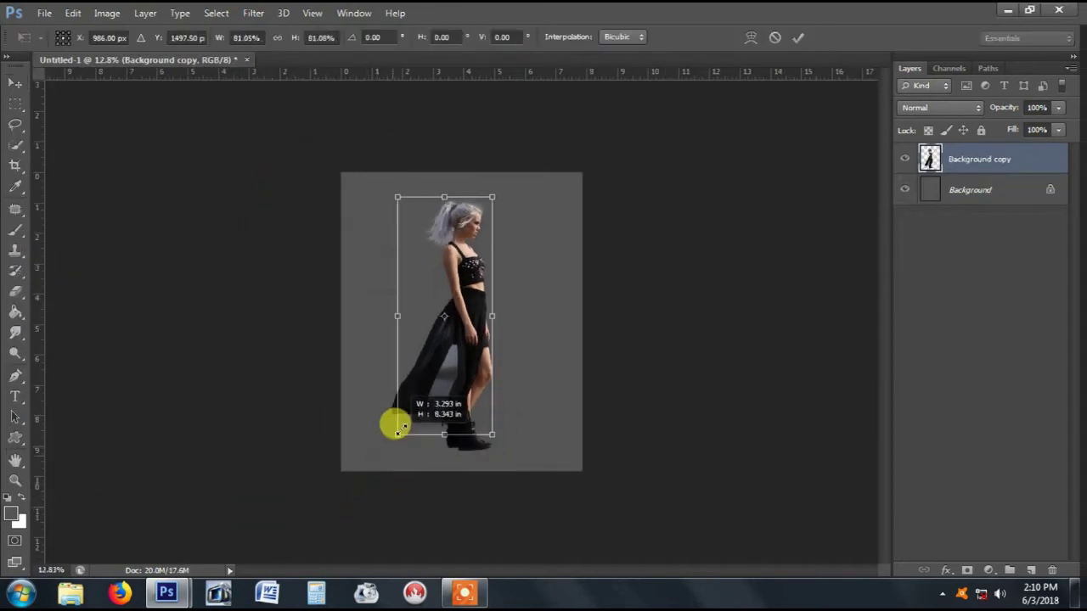
{"action": "left_click", "coordinate": [803, 40]}
{"action": "scroll", "coordinate": [467, 242], "scroll_direction": "up", "scroll_amount": 2}
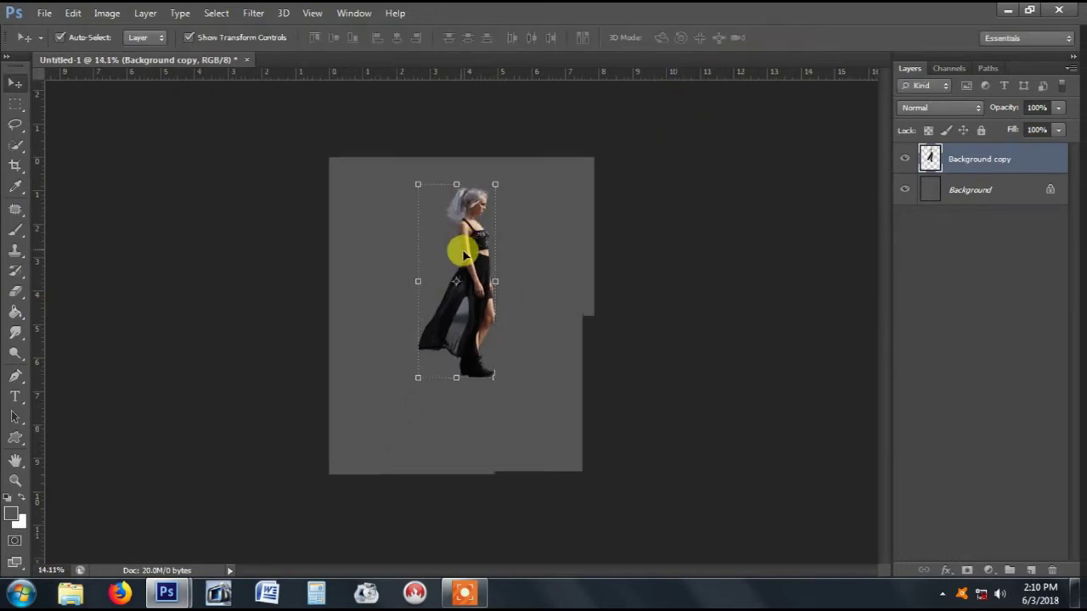
{"action": "left_click_drag", "start_coordinate": [495, 315], "coordinate": [477, 384]}
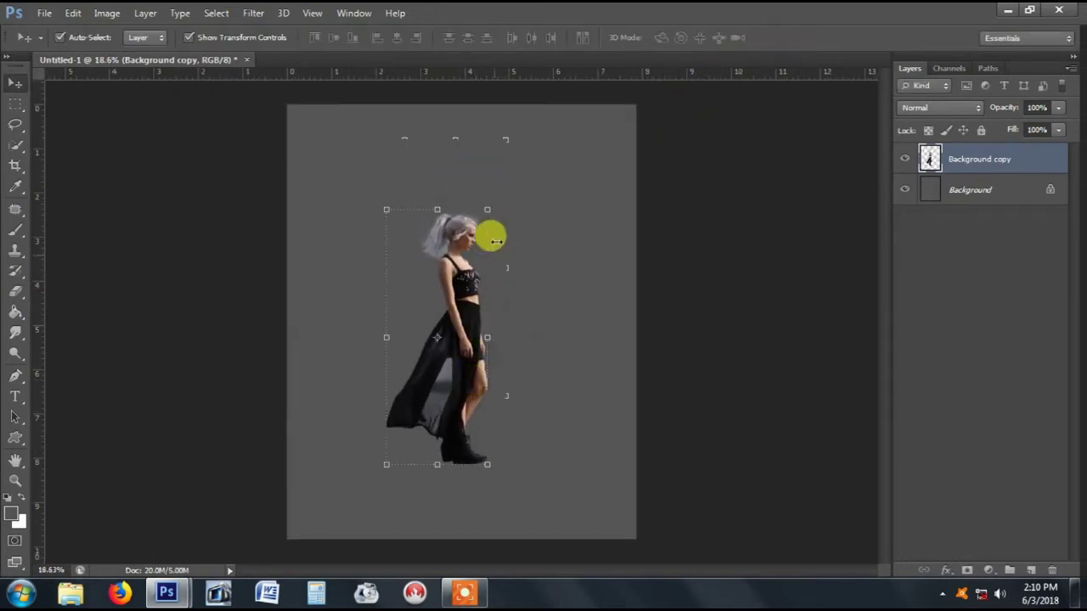
{"action": "left_click_drag", "start_coordinate": [487, 210], "coordinate": [463, 270]}
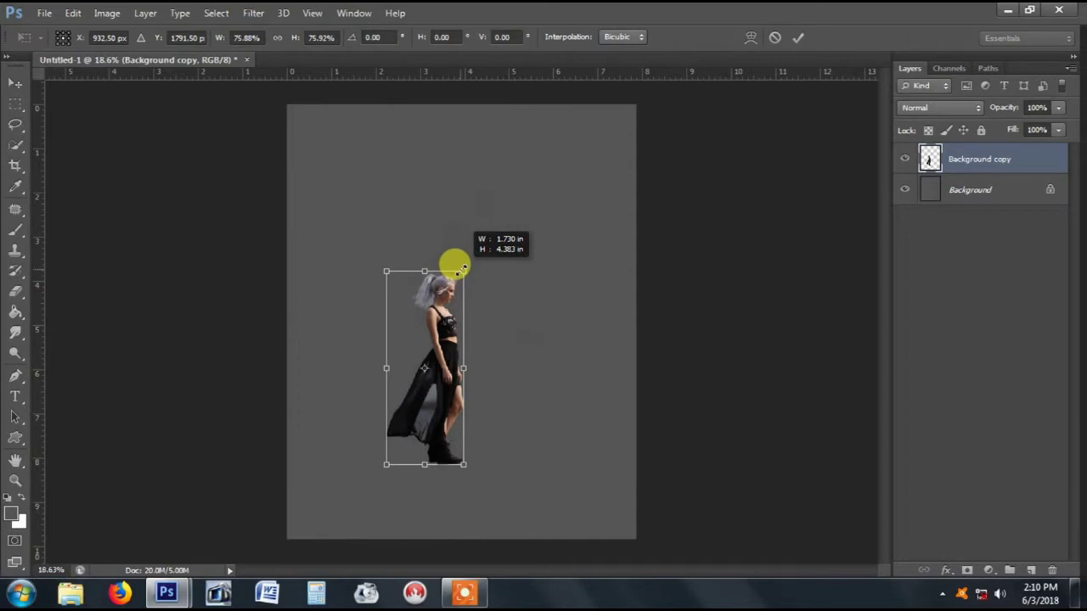
{"action": "left_click", "coordinate": [793, 36]}
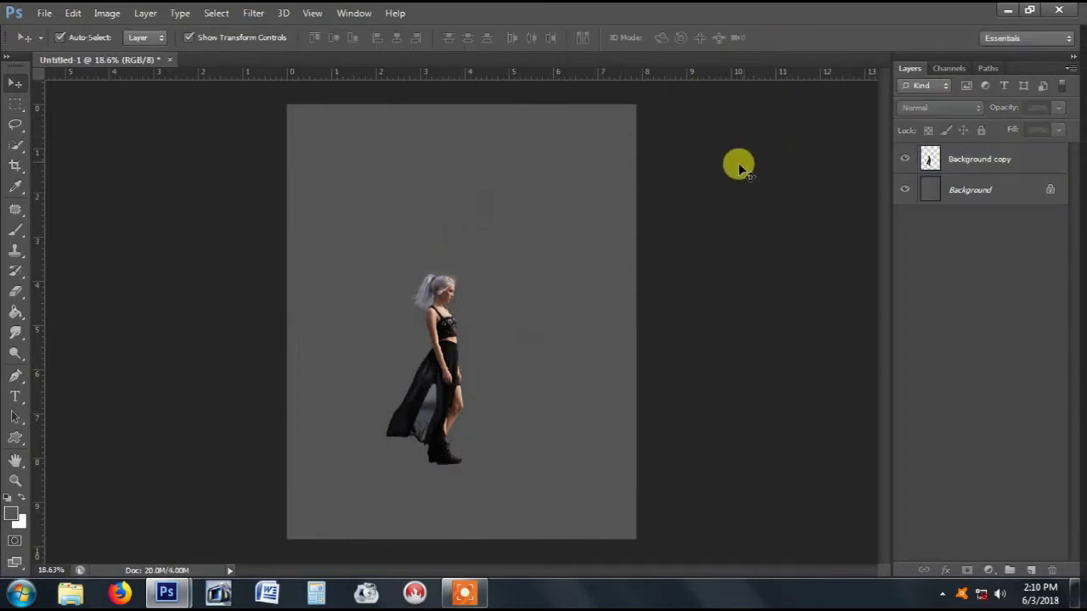
{"action": "scroll", "coordinate": [739, 167], "scroll_direction": "down", "scroll_amount": 1}
{"action": "scroll", "coordinate": [738, 167], "scroll_direction": "down", "scroll_amount": 1}
{"action": "scroll", "coordinate": [694, 235], "scroll_direction": "up", "scroll_amount": 1}
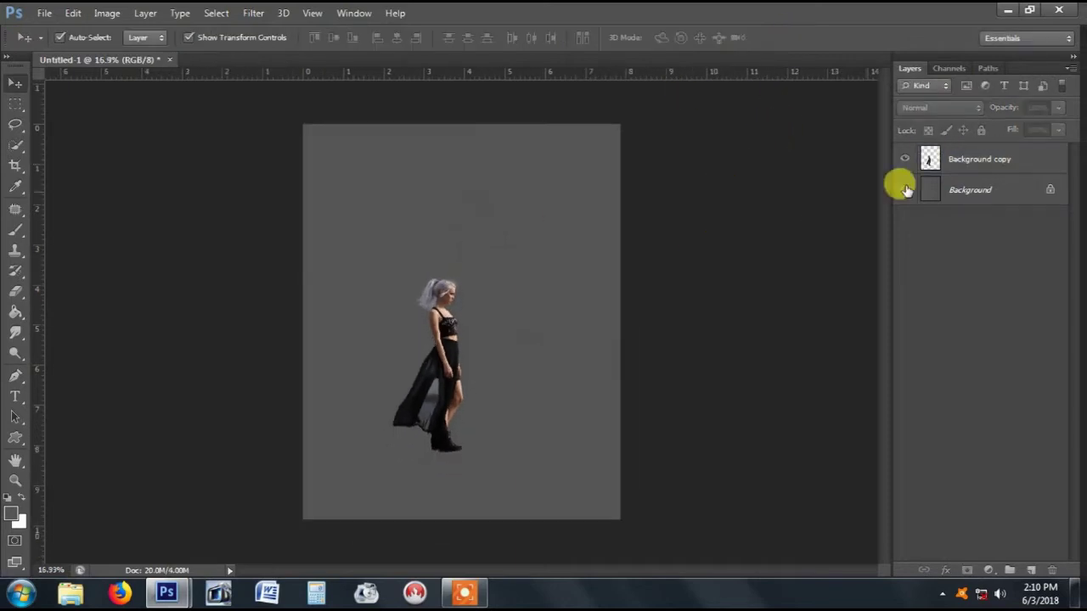
{"action": "left_click", "coordinate": [1023, 161]}
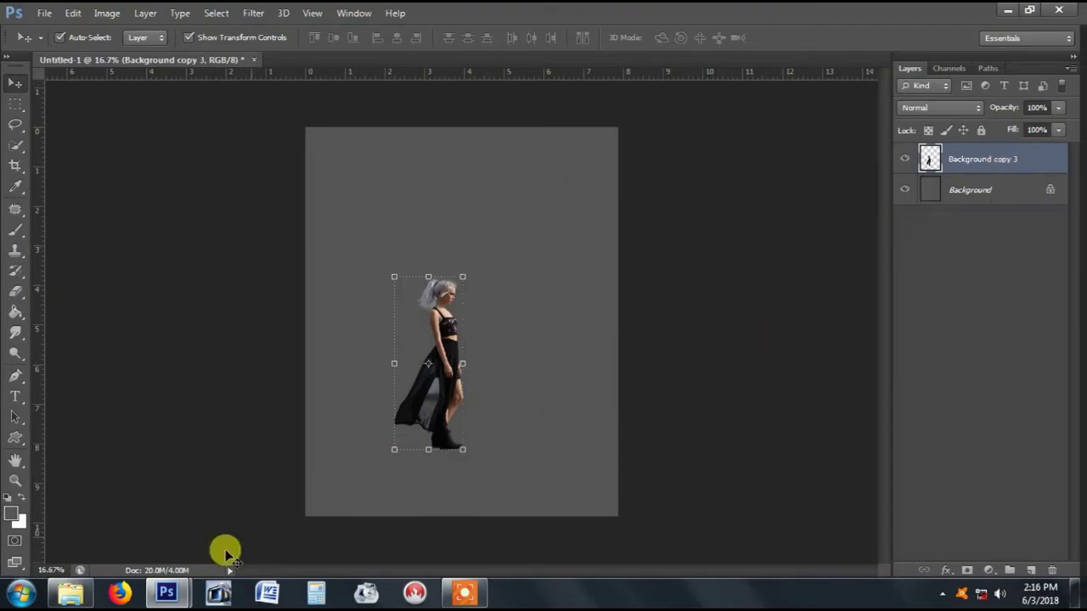
Step: Open boulderstock3_by_cinnamoncandy_stock.jpg from Stock_Images in Photoshop
{"action": "left_click", "coordinate": [72, 598]}
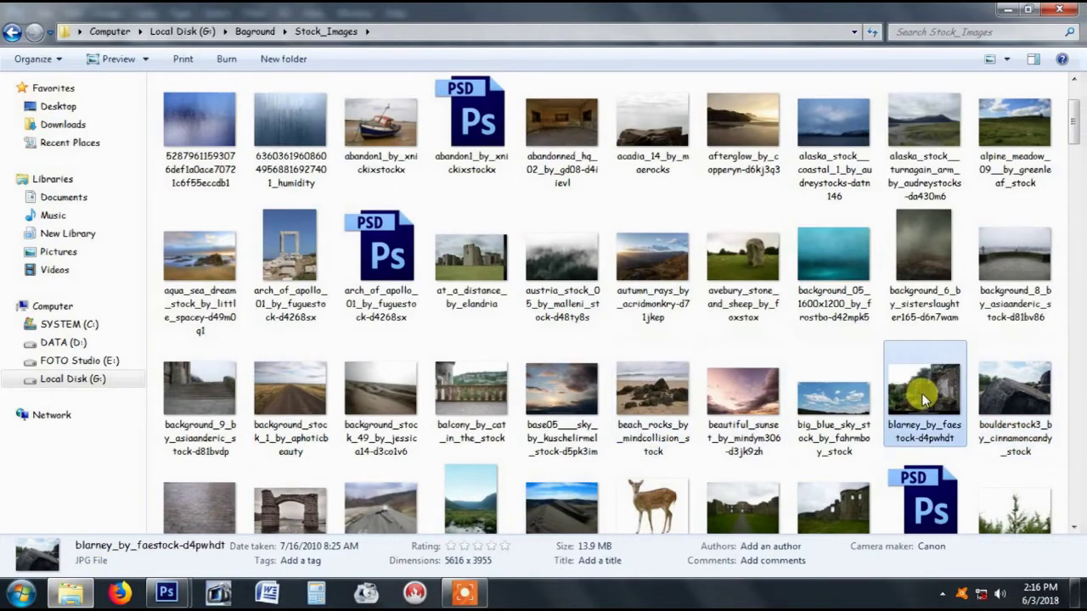
{"action": "mouse_move", "coordinate": [1030, 402]}
{"action": "left_mouse_down"}
{"action": "mouse_move", "coordinate": [174, 598]}
{"action": "mouse_move", "coordinate": [119, 528]}
{"action": "mouse_move", "coordinate": [505, 66]}
{"action": "left_mouse_up"}
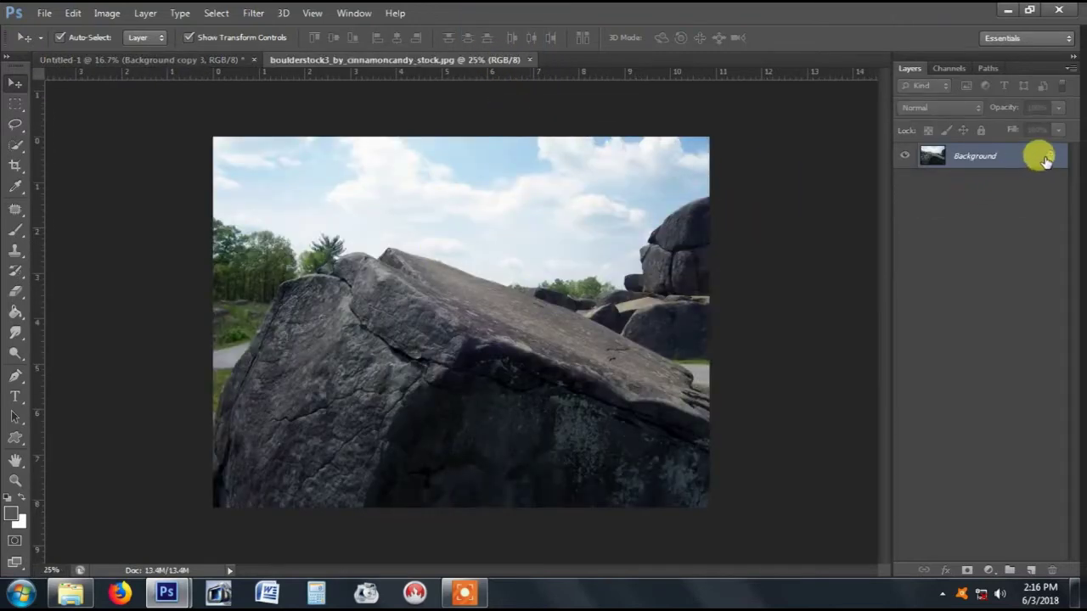
Step: Unlock the boulder's Background into Layer 0 and start a pen path along its left edge
{"action": "double_click", "coordinate": [1046, 161]}
{"action": "left_click", "coordinate": [677, 189]}
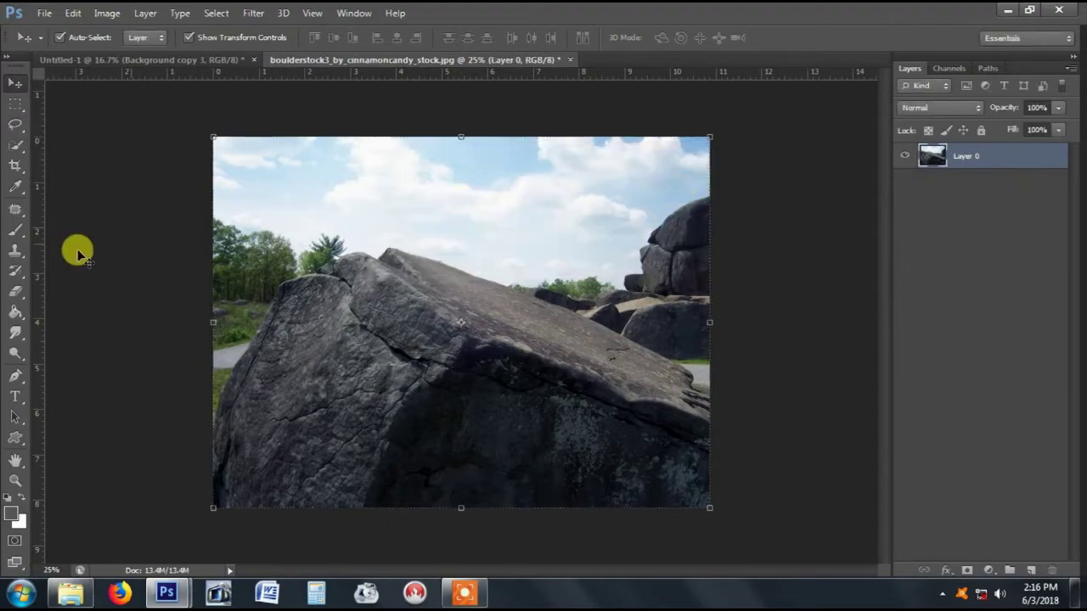
{"action": "left_click", "coordinate": [13, 384]}
{"action": "scroll", "coordinate": [218, 417], "scroll_direction": "up", "scroll_amount": 2}
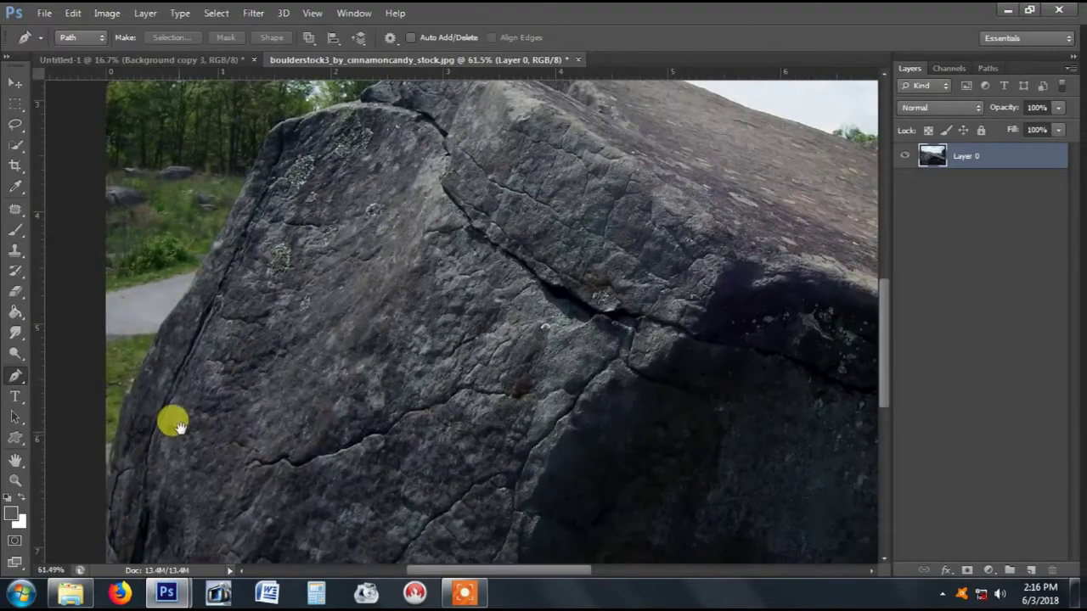
{"action": "scroll", "coordinate": [170, 419], "scroll_direction": "up", "scroll_amount": 2}
{"action": "scroll", "coordinate": [308, 381], "scroll_direction": "up", "scroll_amount": 1}
{"action": "scroll", "coordinate": [230, 456], "scroll_direction": "up", "scroll_amount": 1}
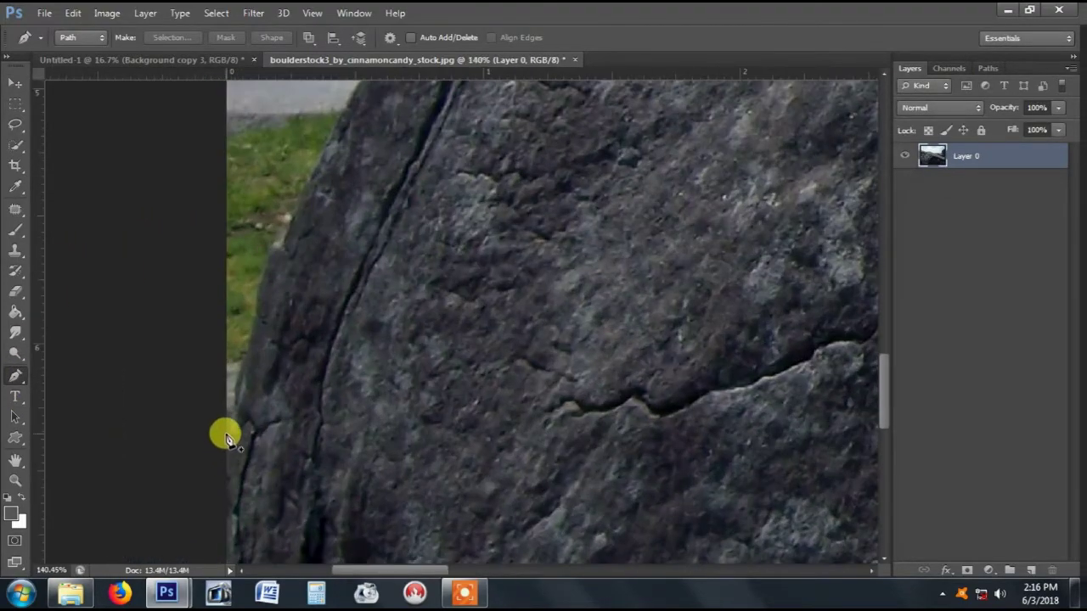
{"action": "left_click", "coordinate": [243, 376]}
{"action": "left_click", "coordinate": [277, 245]}
{"action": "scroll", "coordinate": [277, 245], "scroll_direction": "up", "scroll_amount": 1}
Step: Continue the pen outline up the rock ridge and around the rest of the boulder
{"action": "left_click_drag", "start_coordinate": [439, 211], "coordinate": [497, 289]}
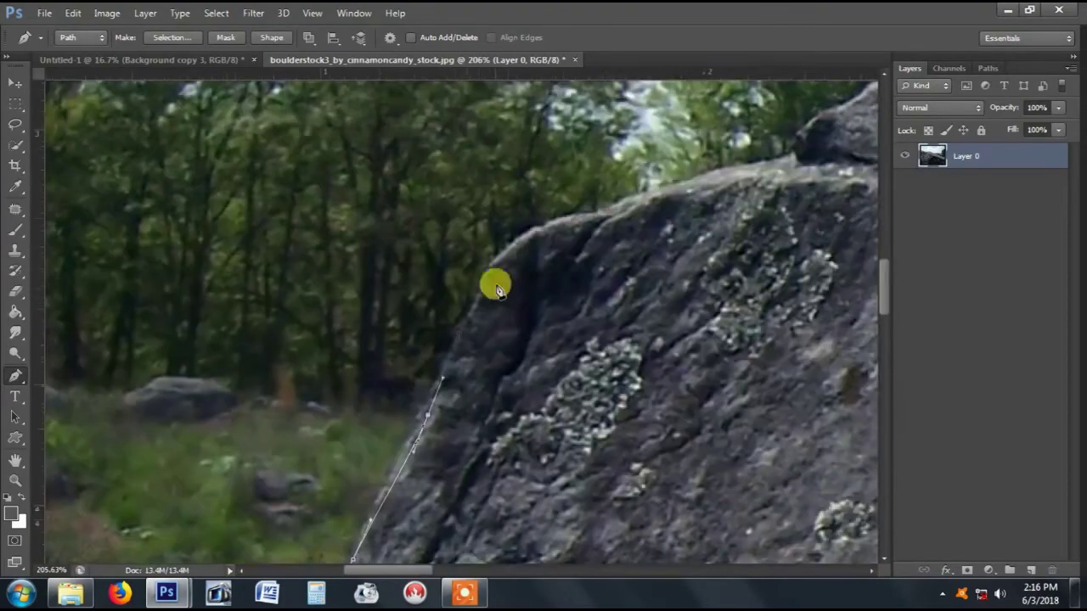
{"action": "scroll", "coordinate": [656, 291], "scroll_direction": "up", "scroll_amount": 3}
{"action": "scroll", "coordinate": [485, 405], "scroll_direction": "up", "scroll_amount": 3}
{"action": "left_click", "coordinate": [382, 365]}
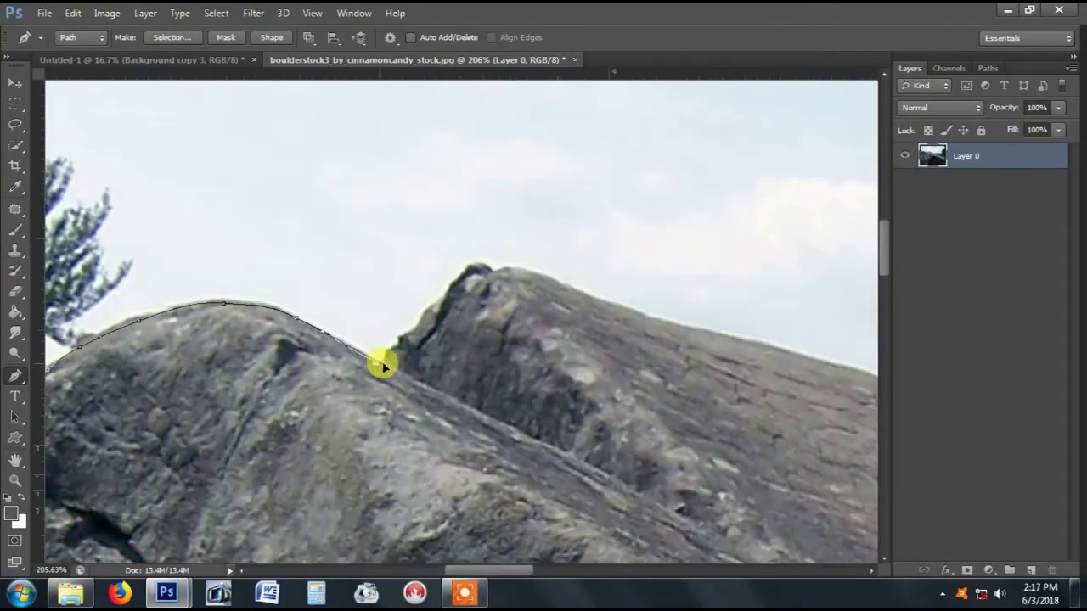
{"action": "left_click", "coordinate": [399, 355]}
{"action": "left_click", "coordinate": [424, 326]}
{"action": "scroll", "coordinate": [463, 301], "scroll_direction": "up", "scroll_amount": 2}
{"action": "scroll", "coordinate": [619, 266], "scroll_direction": "down", "scroll_amount": 4}
{"action": "scroll", "coordinate": [841, 402], "scroll_direction": "right", "scroll_amount": 3}
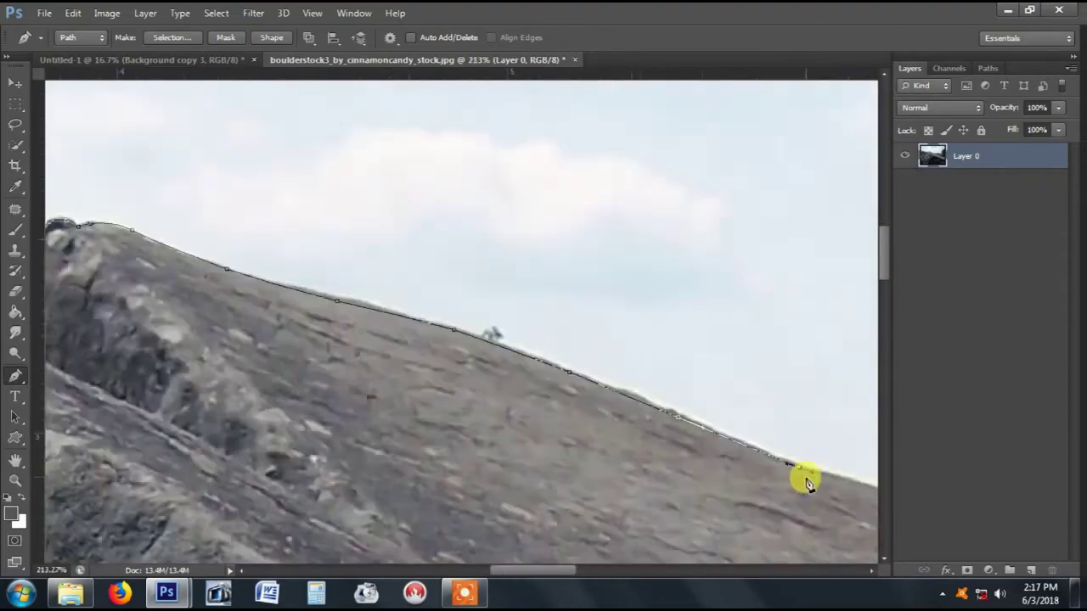
{"action": "scroll", "coordinate": [803, 478], "scroll_direction": "right", "scroll_amount": 3}
{"action": "scroll", "coordinate": [629, 371], "scroll_direction": "right", "scroll_amount": 3}
{"action": "scroll", "coordinate": [611, 388], "scroll_direction": "right", "scroll_amount": 3}
{"action": "scroll", "coordinate": [541, 297], "scroll_direction": "right", "scroll_amount": 3}
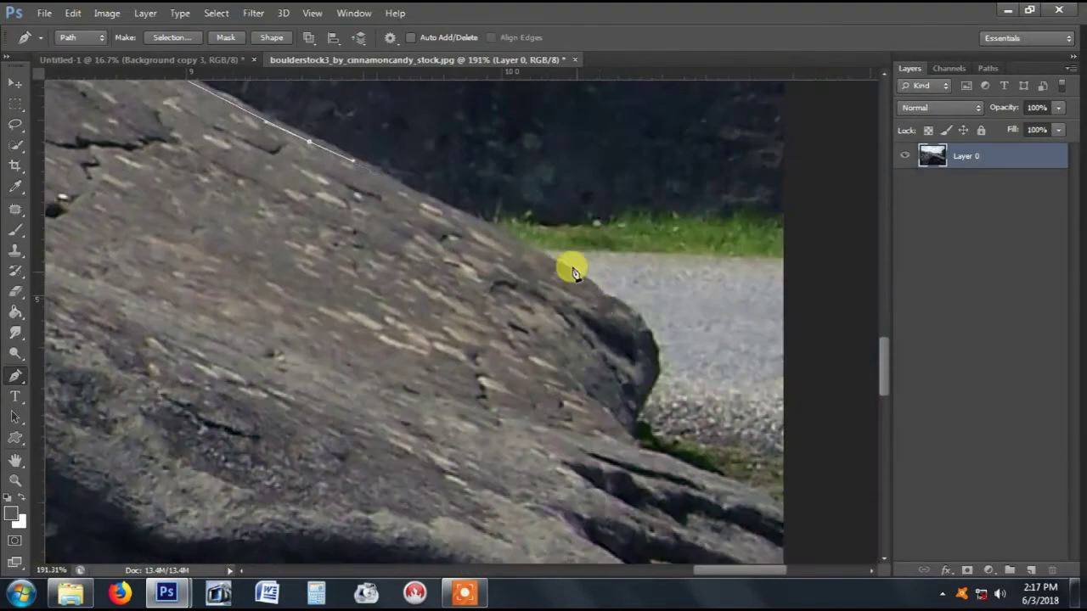
{"action": "scroll", "coordinate": [794, 519], "scroll_direction": "down", "scroll_amount": 5}
{"action": "scroll", "coordinate": [793, 520], "scroll_direction": "down", "scroll_amount": 2}
Step: Mask Layer 0 to the boulder selection, apply the mask, and float the document window
{"action": "key", "text": "ctrl+Return"}
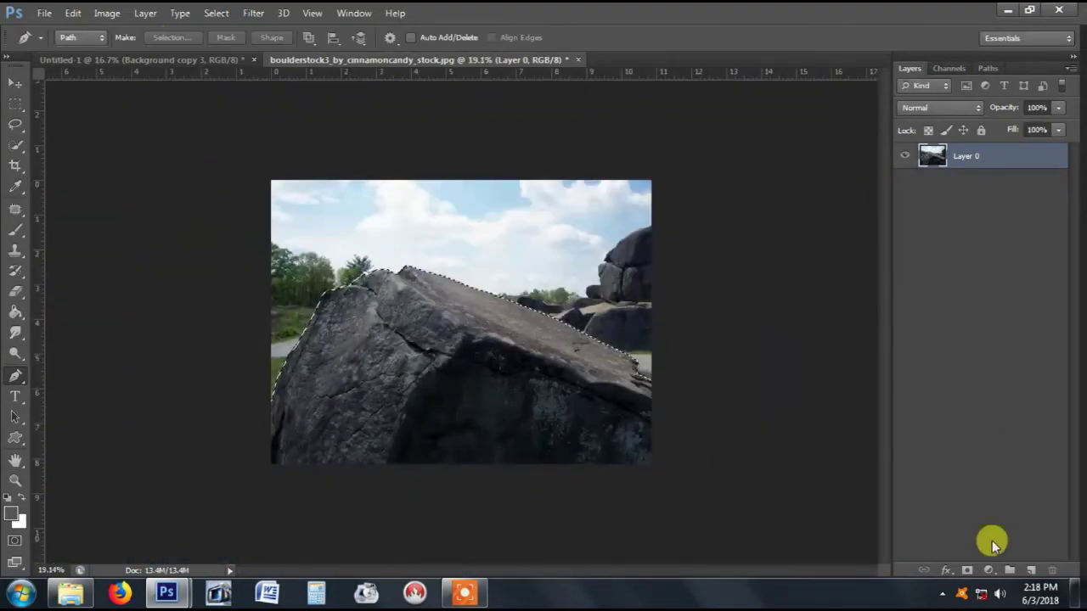
{"action": "left_click", "coordinate": [966, 570]}
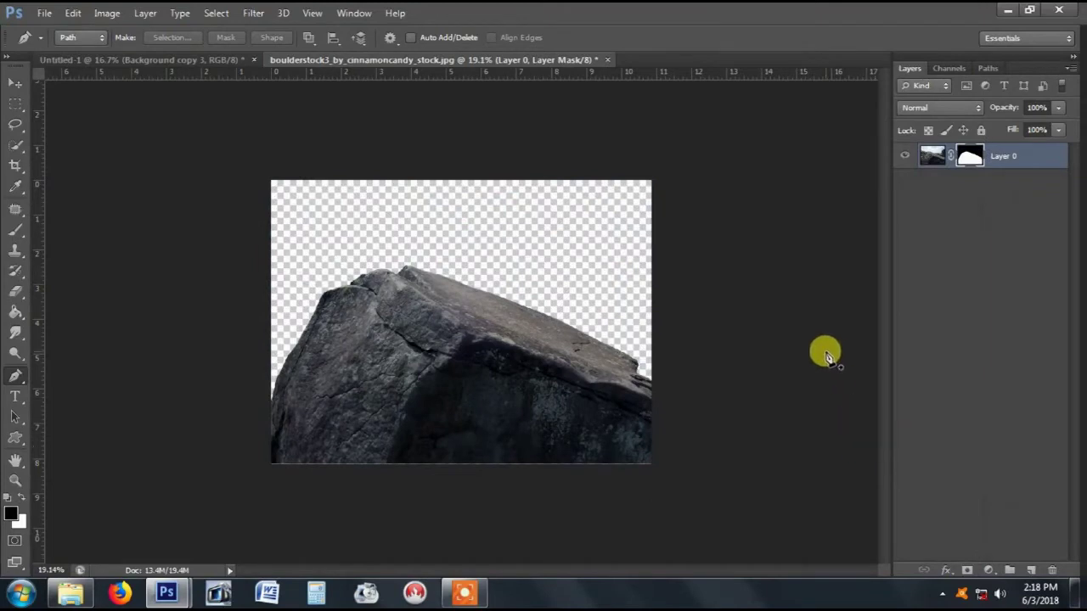
{"action": "left_click", "coordinate": [18, 87]}
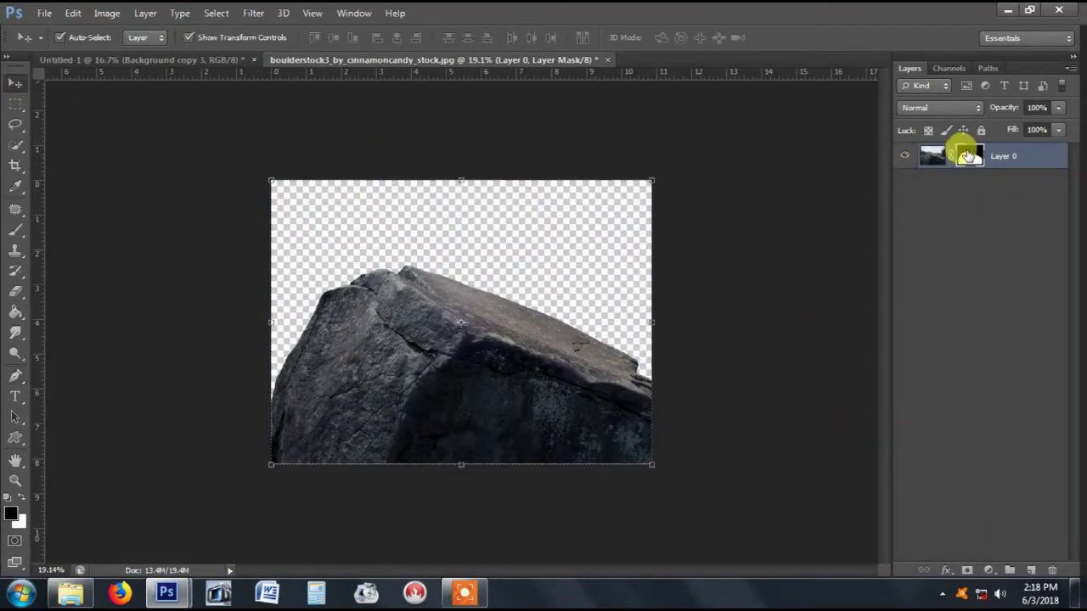
{"action": "right_click", "coordinate": [968, 155]}
{"action": "left_click", "coordinate": [953, 204]}
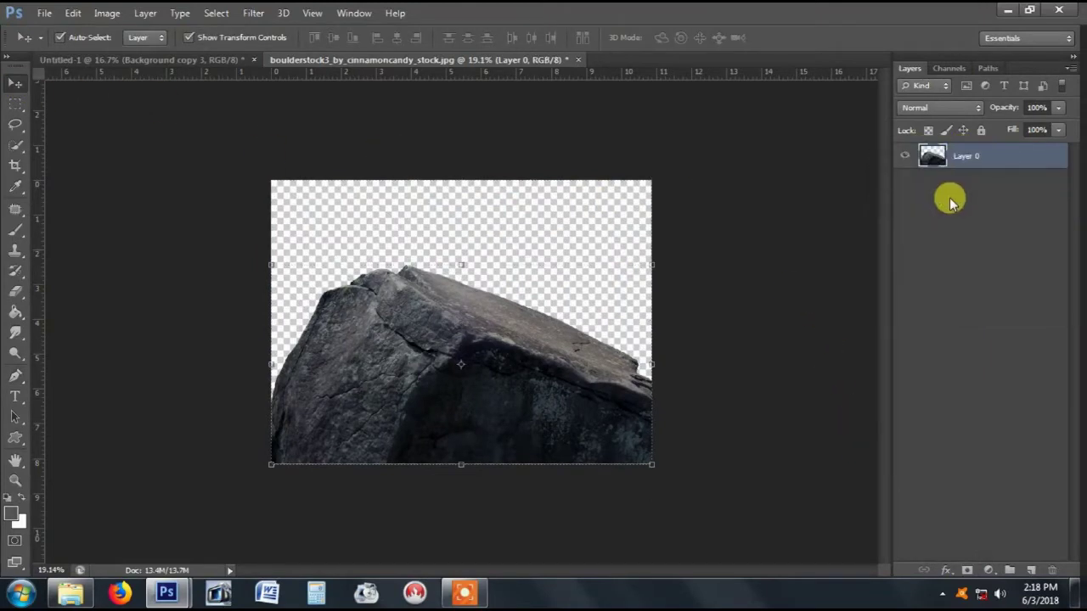
{"action": "left_click_drag", "start_coordinate": [515, 53], "coordinate": [747, 231]}
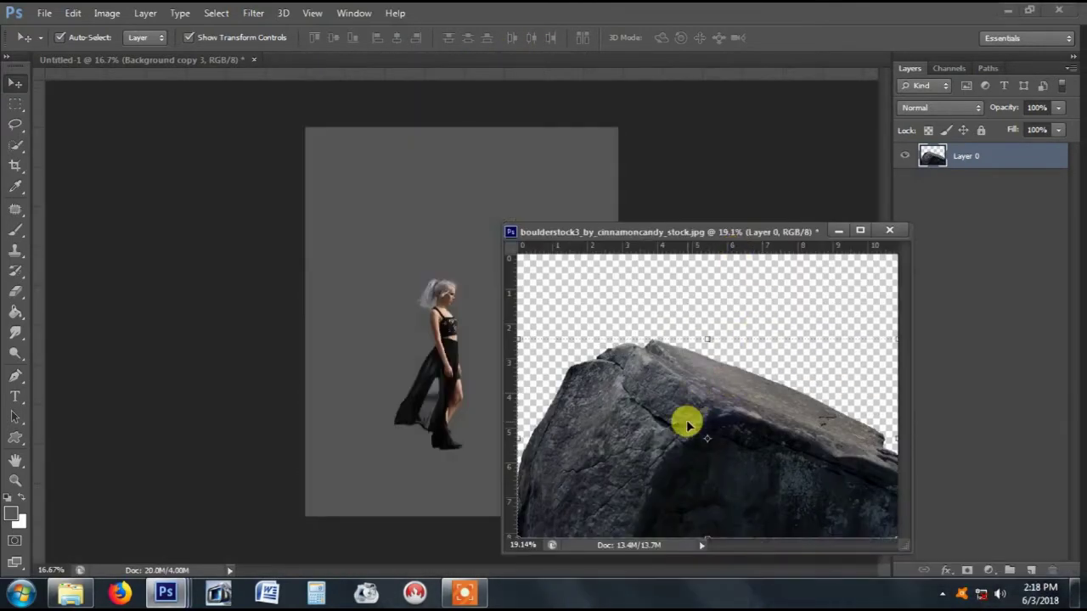
Step: Copy the boulder into Untitled-1, stack the woman above it, and move it down
{"action": "mouse_move", "coordinate": [685, 419]}
{"action": "left_mouse_down"}
{"action": "mouse_move", "coordinate": [410, 262]}
{"action": "mouse_move", "coordinate": [477, 443]}
{"action": "left_mouse_up"}
{"action": "left_click", "coordinate": [838, 230]}
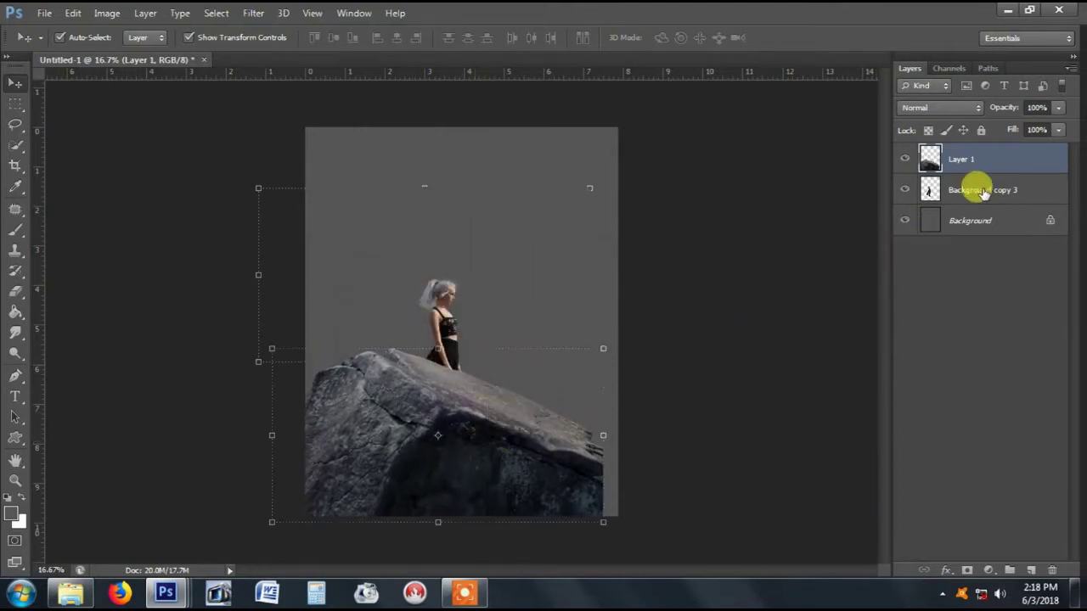
{"action": "left_click_drag", "start_coordinate": [982, 194], "coordinate": [999, 140]}
{"action": "left_click", "coordinate": [531, 460]}
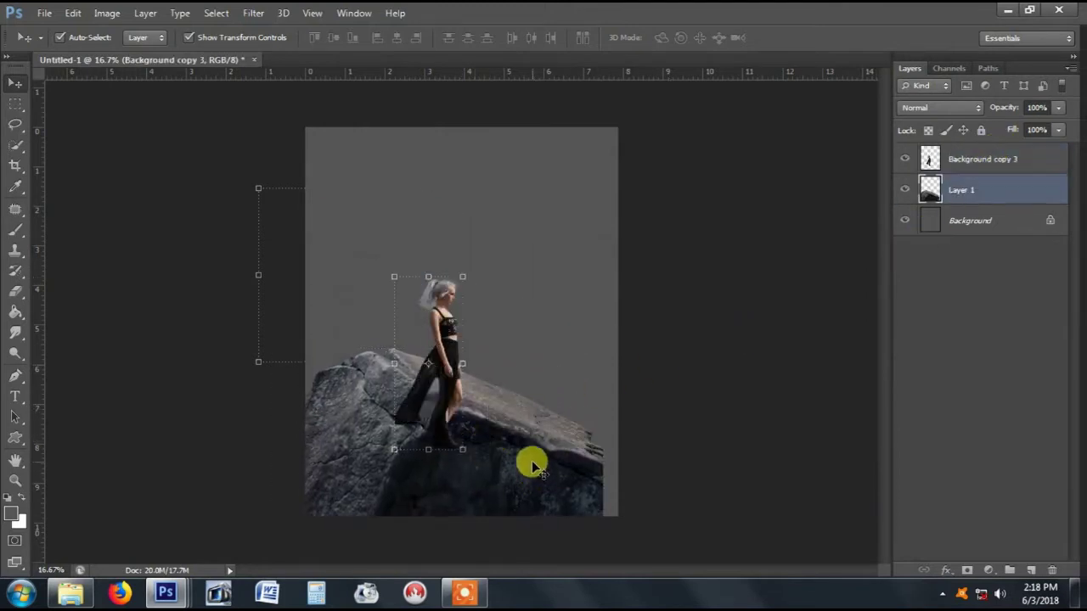
{"action": "mouse_move", "coordinate": [537, 459]}
{"action": "left_mouse_down"}
{"action": "mouse_move", "coordinate": [516, 512]}
{"action": "mouse_move", "coordinate": [524, 528]}
{"action": "mouse_move", "coordinate": [521, 504]}
{"action": "mouse_move", "coordinate": [511, 510]}
{"action": "left_mouse_up"}
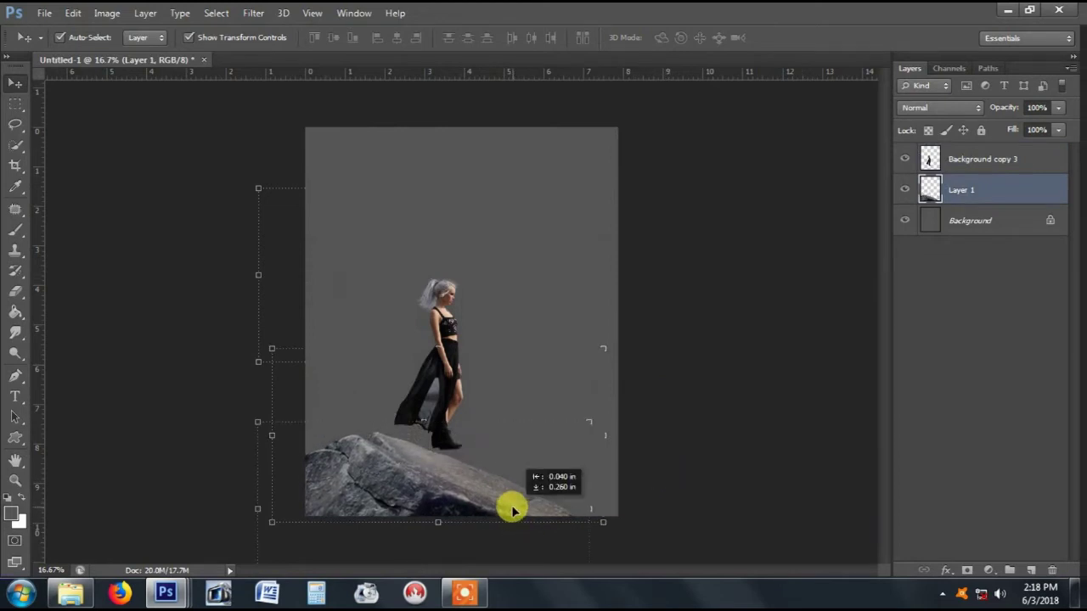
Step: Enlarge the boulder to about 117% and move it lower in the composition
{"action": "scroll", "coordinate": [518, 458], "scroll_direction": "up", "scroll_amount": 3}
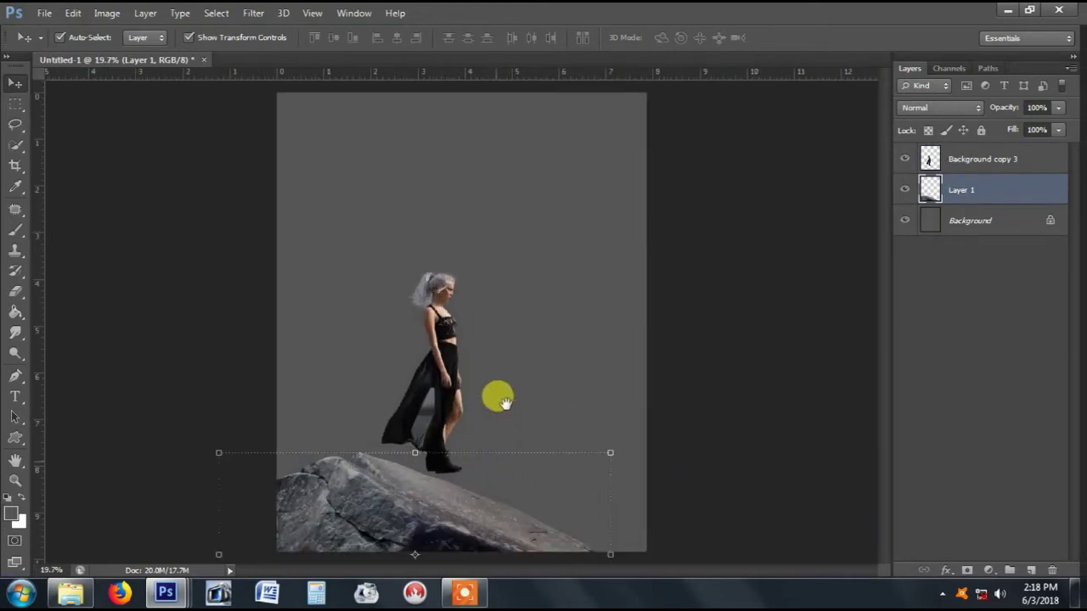
{"action": "scroll", "coordinate": [505, 397], "scroll_direction": "up", "scroll_amount": 1}
{"action": "left_click_drag", "start_coordinate": [482, 429], "coordinate": [497, 319]}
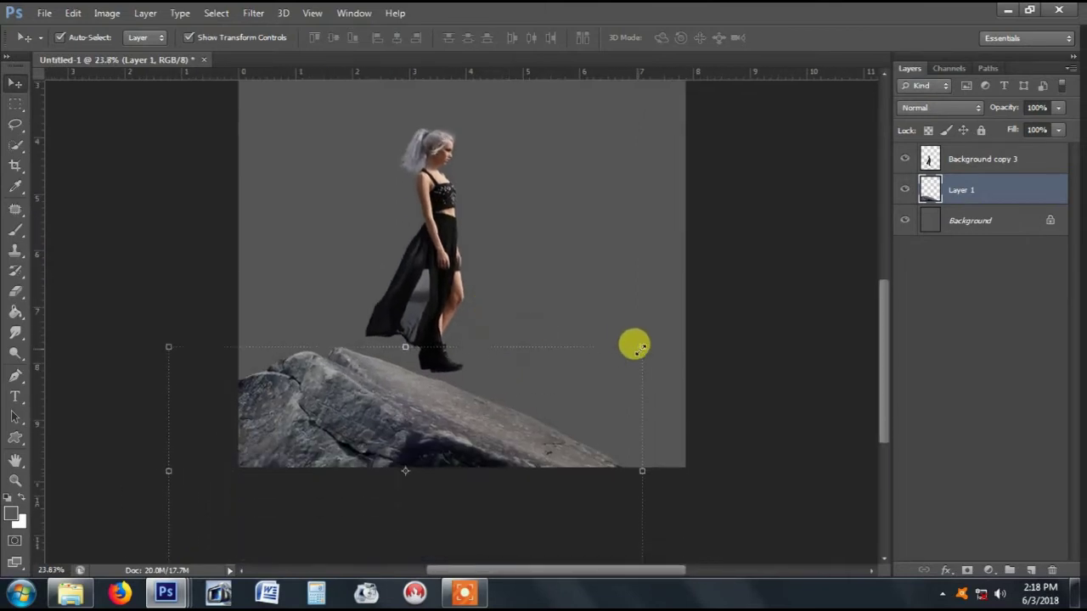
{"action": "left_click_drag", "start_coordinate": [643, 346], "coordinate": [722, 306]}
{"action": "mouse_move", "coordinate": [568, 408]}
{"action": "left_mouse_down"}
{"action": "mouse_move", "coordinate": [566, 425]}
{"action": "mouse_move", "coordinate": [604, 423]}
{"action": "mouse_move", "coordinate": [593, 427]}
{"action": "left_mouse_up"}
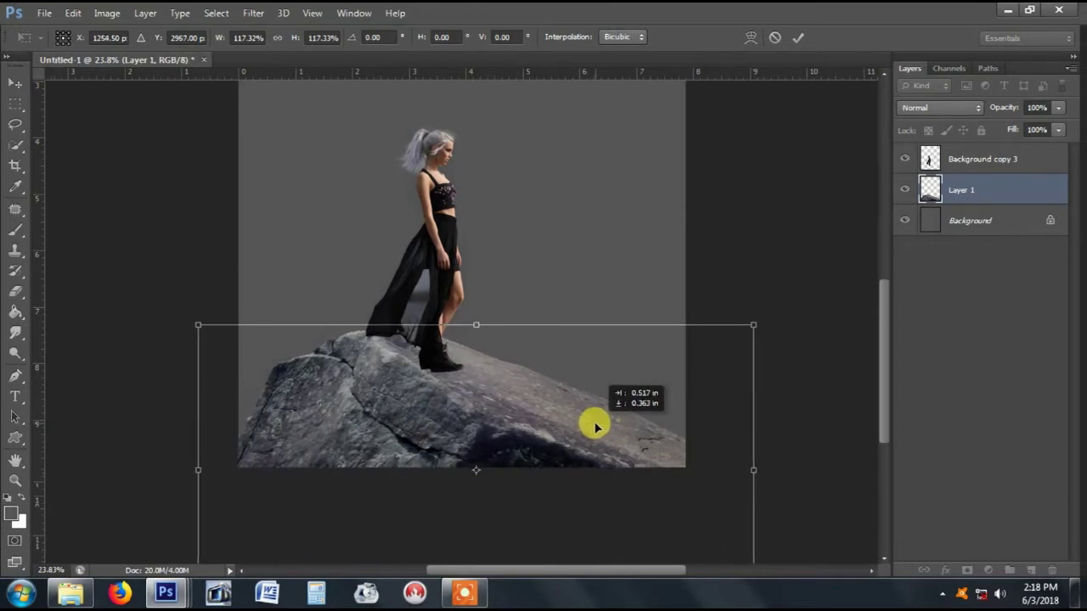
{"action": "left_click", "coordinate": [796, 36]}
Step: Move the woman up and left so she stands on top of the boulder
{"action": "left_click", "coordinate": [955, 156]}
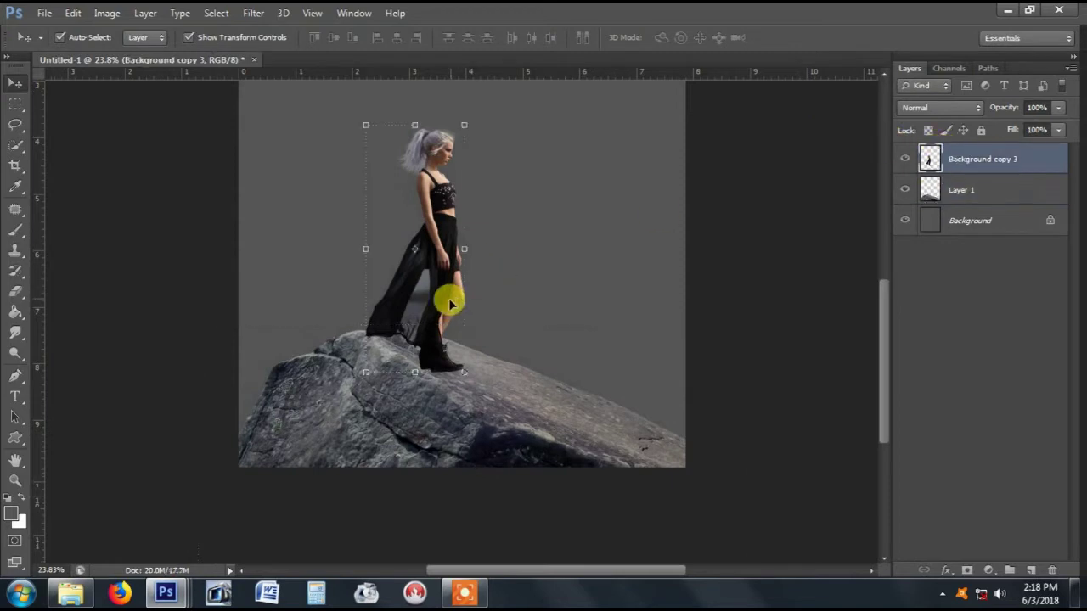
{"action": "left_click_drag", "start_coordinate": [449, 299], "coordinate": [391, 262]}
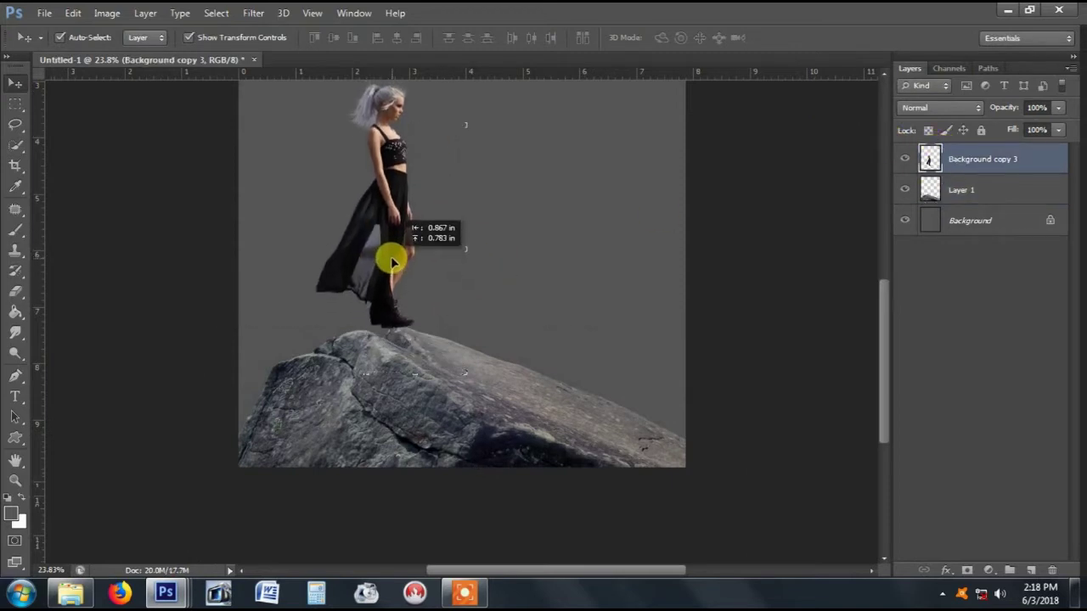
{"action": "left_click_drag", "start_coordinate": [391, 262], "coordinate": [396, 266]}
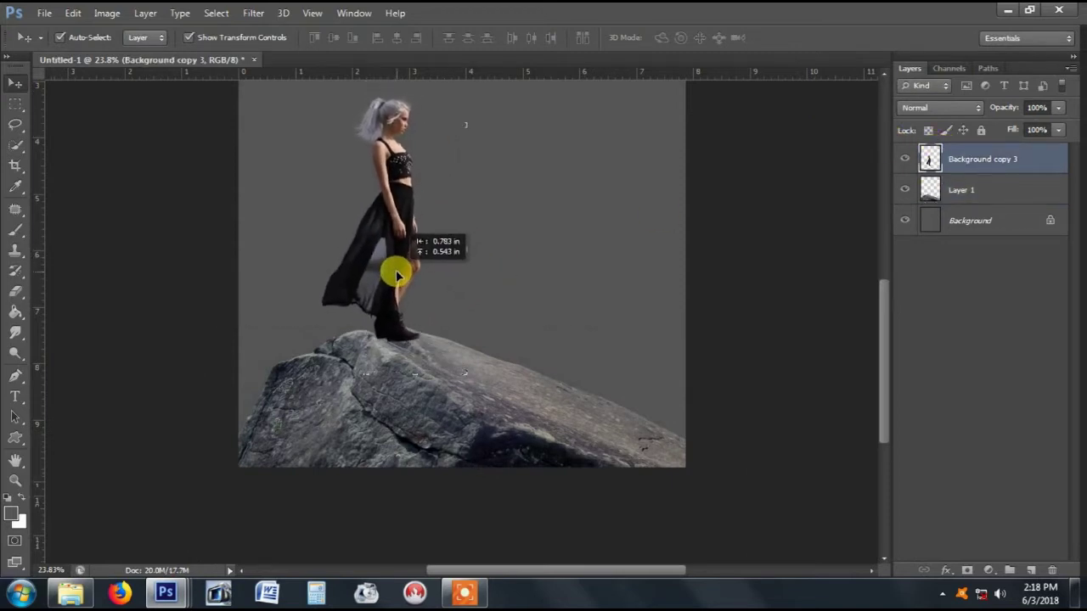
{"action": "scroll", "coordinate": [495, 364], "scroll_direction": "down", "scroll_amount": 2}
Step: Flip the boulder horizontally and slide it left under the woman
{"action": "left_click", "coordinate": [465, 458]}
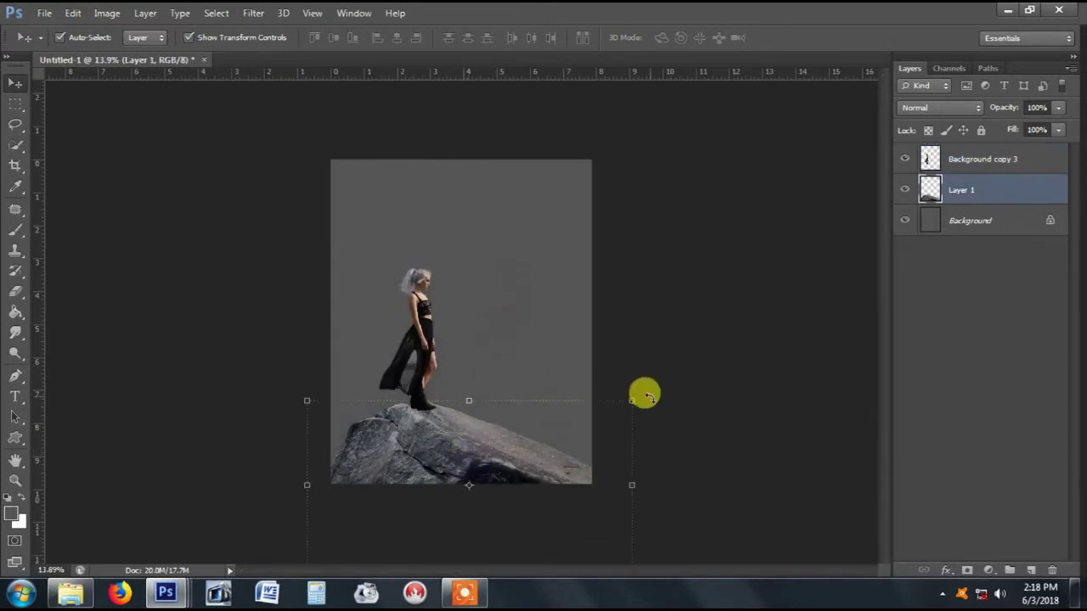
{"action": "key", "text": "ctrl+t"}
{"action": "right_click", "coordinate": [534, 456]}
{"action": "left_click", "coordinate": [609, 423]}
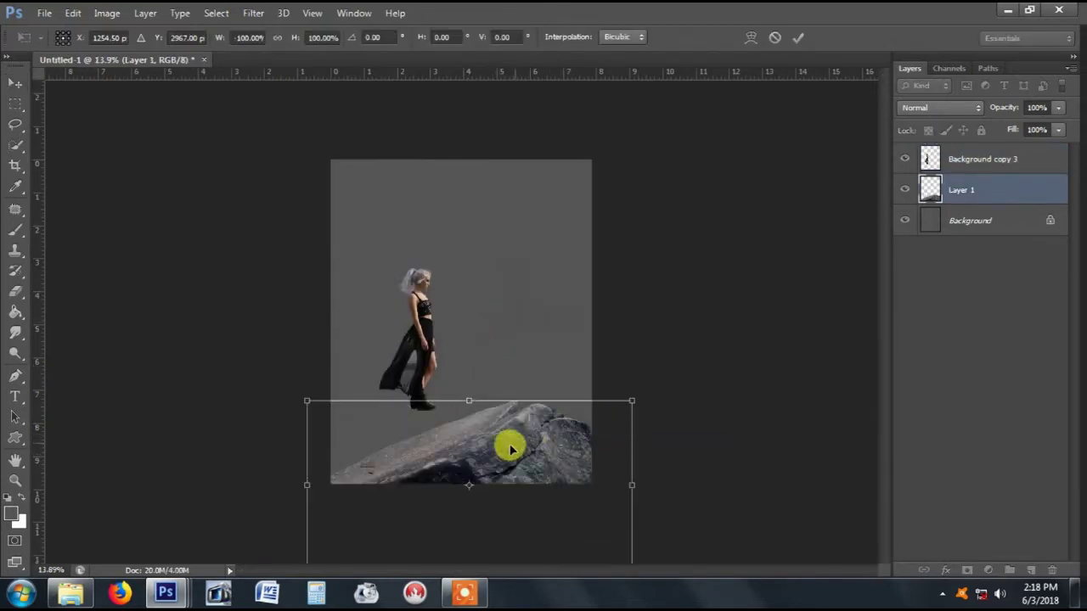
{"action": "left_click_drag", "start_coordinate": [509, 444], "coordinate": [419, 449]}
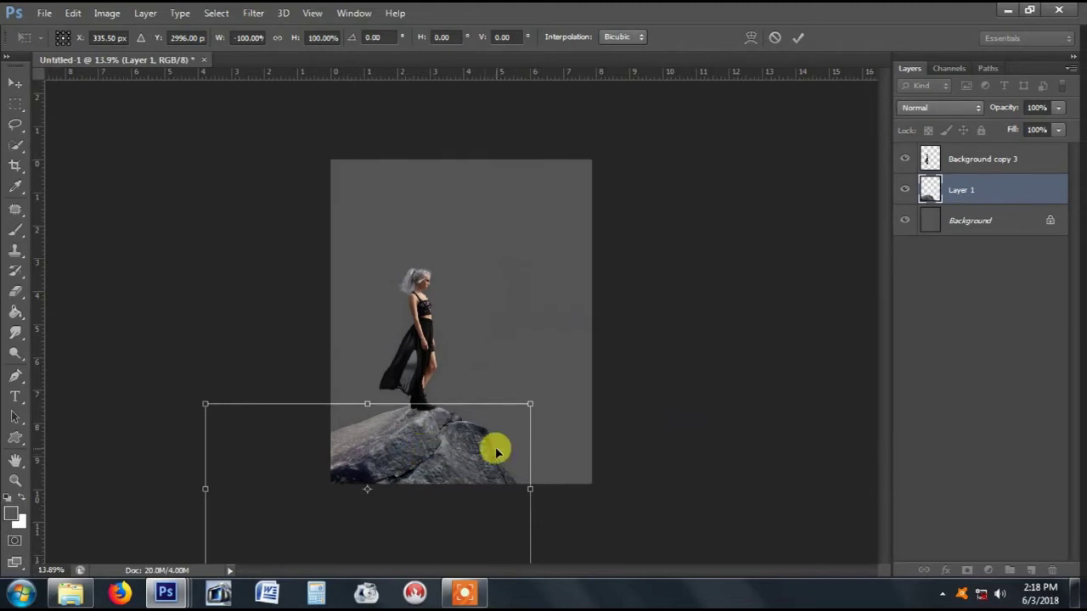
{"action": "scroll", "coordinate": [497, 447], "scroll_direction": "up", "scroll_amount": 2}
{"action": "scroll", "coordinate": [477, 467], "scroll_direction": "up", "scroll_amount": 1}
{"action": "scroll", "coordinate": [476, 468], "scroll_direction": "up", "scroll_amount": 1}
{"action": "scroll", "coordinate": [468, 387], "scroll_direction": "up", "scroll_amount": 1}
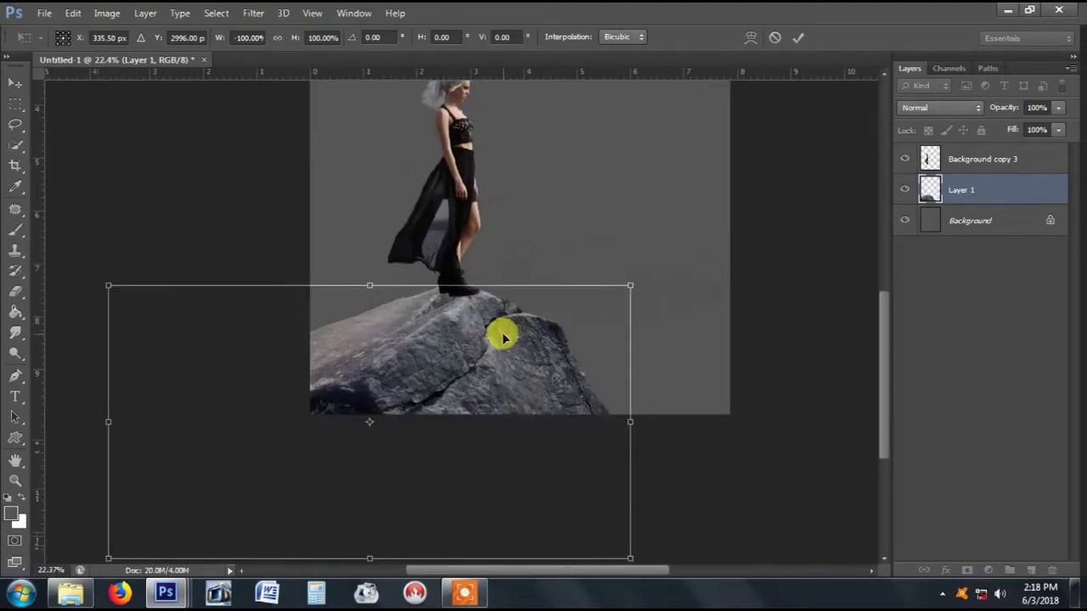
{"action": "left_click_drag", "start_coordinate": [498, 332], "coordinate": [504, 336]}
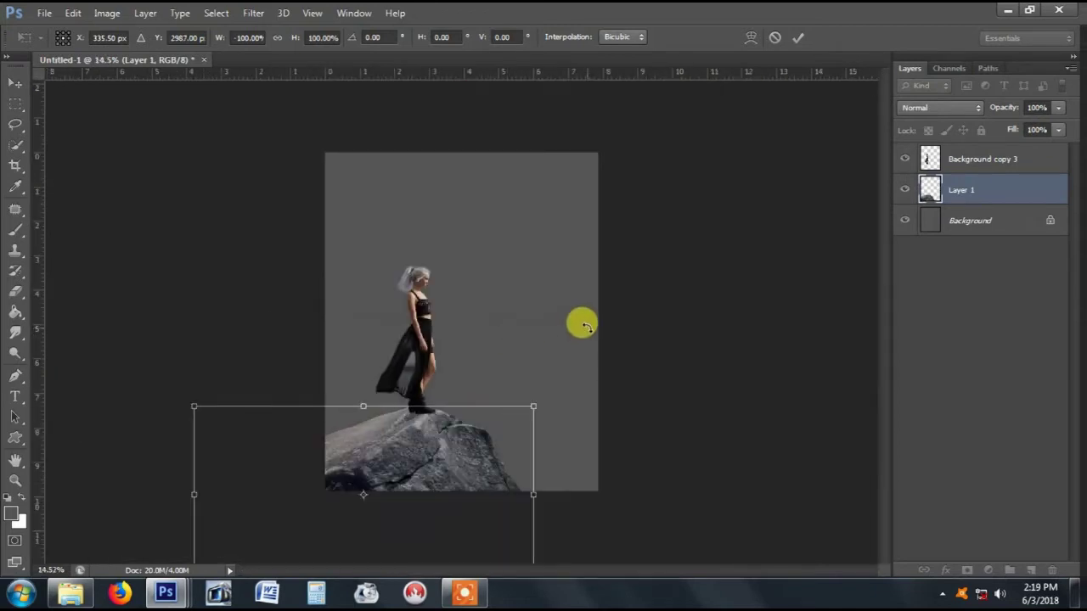
{"action": "scroll", "coordinate": [585, 326], "scroll_direction": "down", "scroll_amount": 1}
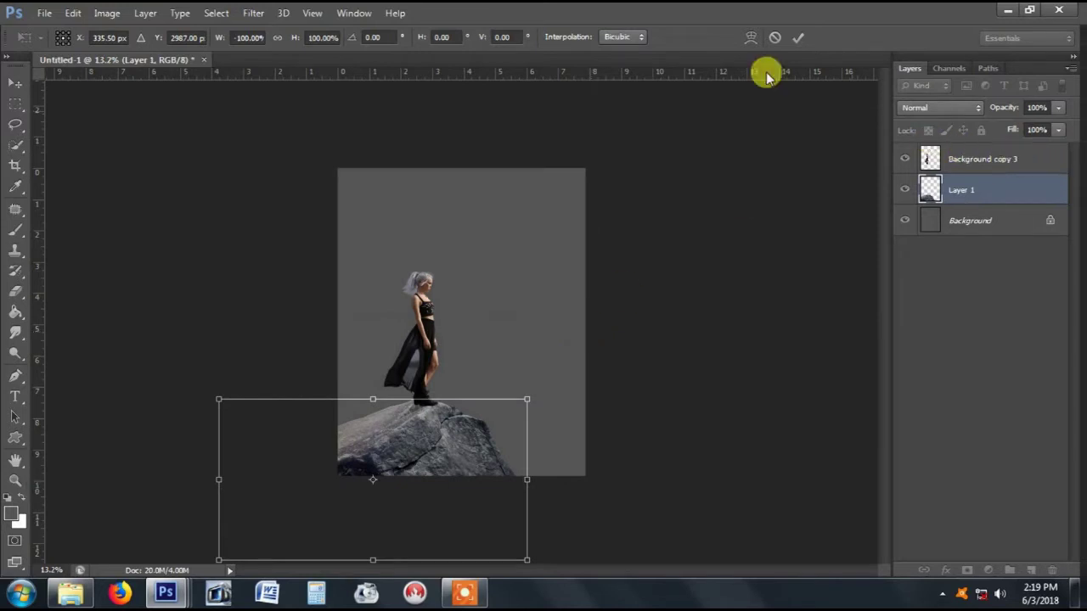
{"action": "left_click", "coordinate": [797, 38]}
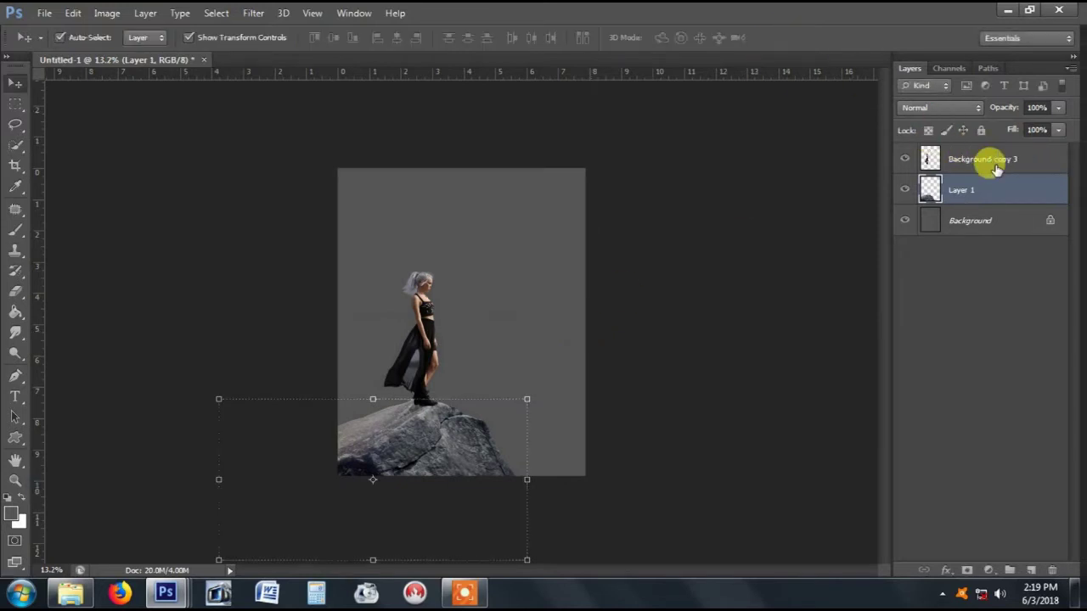
Step: Nudge the woman and boulder together right with four Shift+Right presses
{"action": "left_click", "coordinate": [998, 161], "text": "shift"}
{"action": "key", "text": "shift+Right"}
{"action": "key", "text": "shift+Right"}
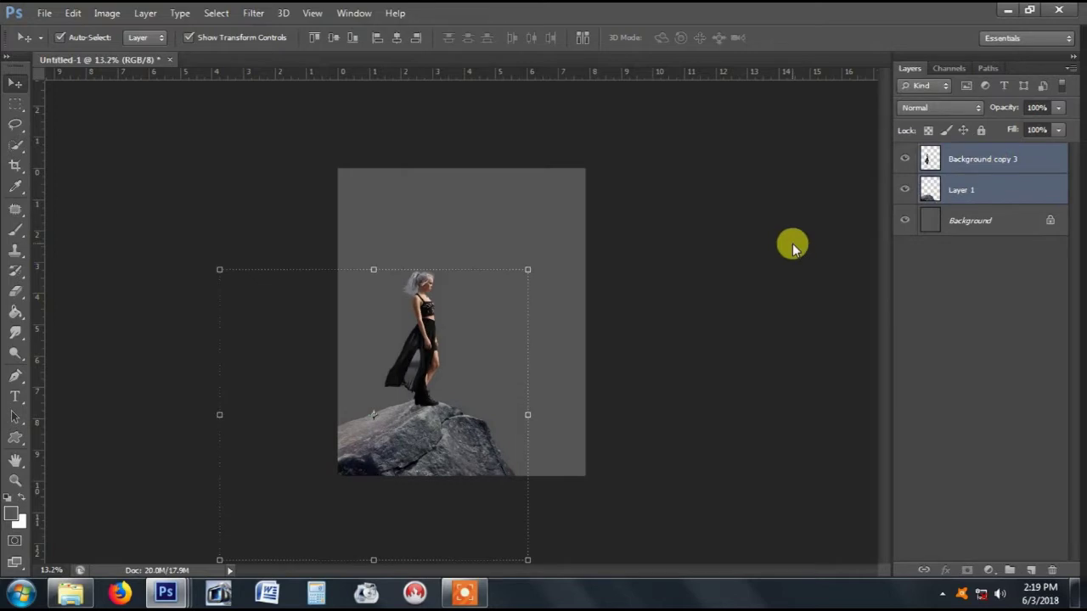
{"action": "key", "text": "shift+Right"}
{"action": "key", "text": "shift+Right"}
{"action": "key", "text": "shift+Right"}
{"action": "key", "text": "shift+Right"}
{"action": "key", "text": "shift+Right"}
{"action": "key", "text": "shift+Right"}
{"action": "key", "text": "shift+Right"}
{"action": "key", "text": "shift+Right"}
{"action": "key", "text": "shift+Right"}
{"action": "key", "text": "shift+Right"}
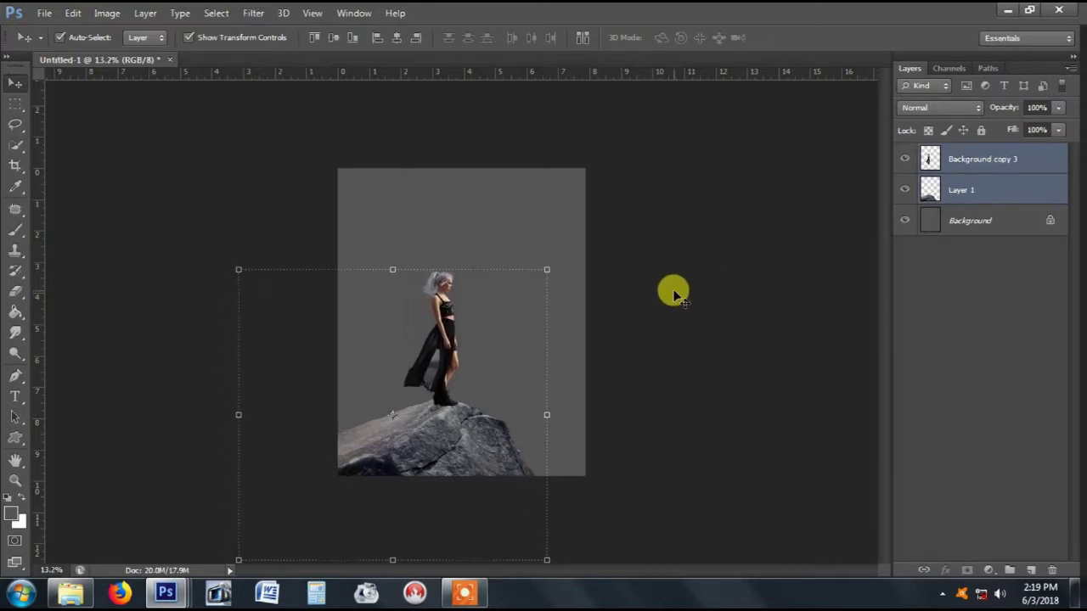
{"action": "key", "text": "shift+Right"}
{"action": "key", "text": "shift+Right"}
{"action": "key", "text": "shift+Right"}
{"action": "key", "text": "shift+Right"}
{"action": "key", "text": "shift+Right"}
{"action": "key", "text": "shift+Right"}
{"action": "key", "text": "shift+Right"}
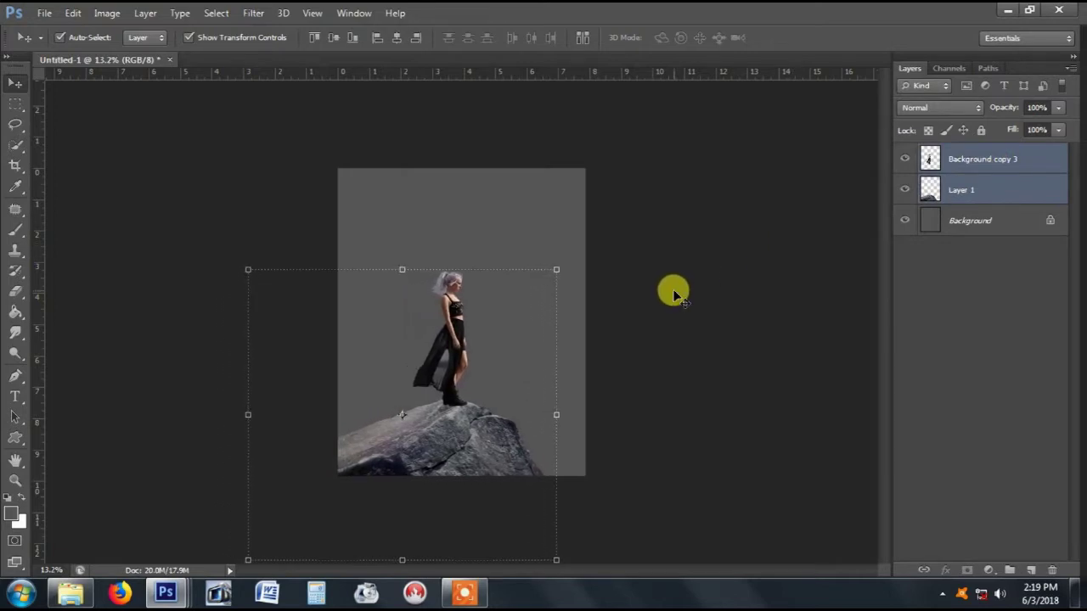
{"action": "key", "text": "shift+Right"}
{"action": "left_click", "coordinate": [673, 295]}
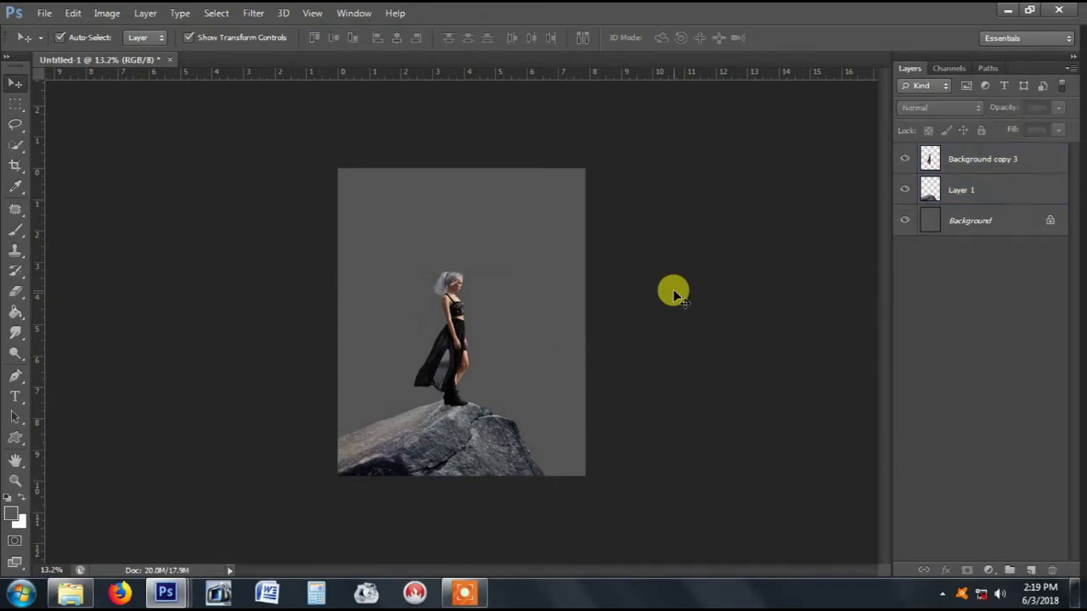
{"action": "left_click", "coordinate": [1027, 158]}
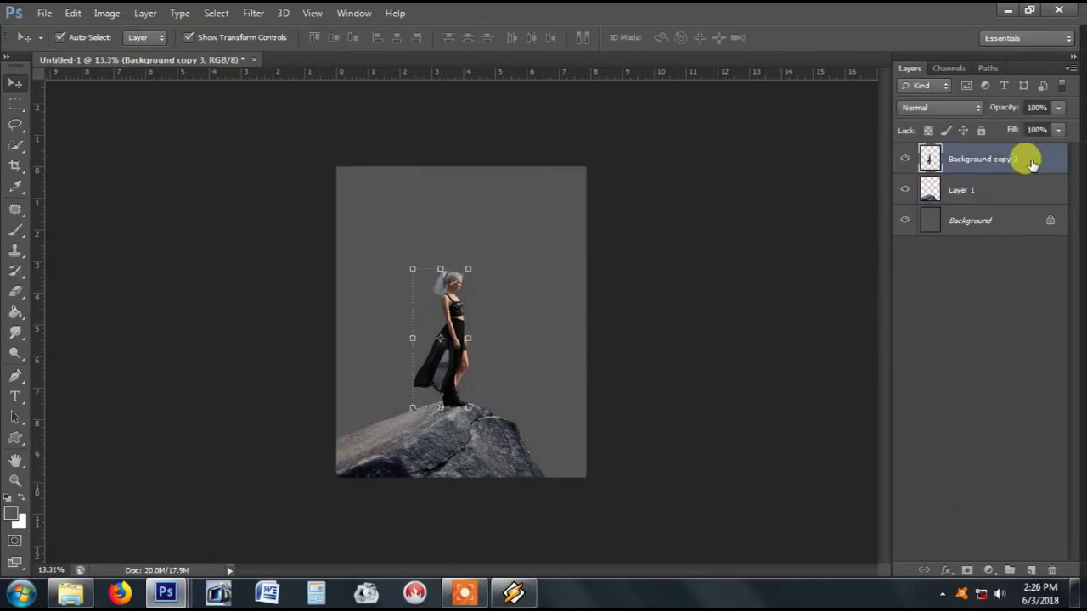
Step: Open cliff_2_by_lucieg_stock.jpg from Stock_Images as a new Photoshop document
{"action": "left_click", "coordinate": [84, 594]}
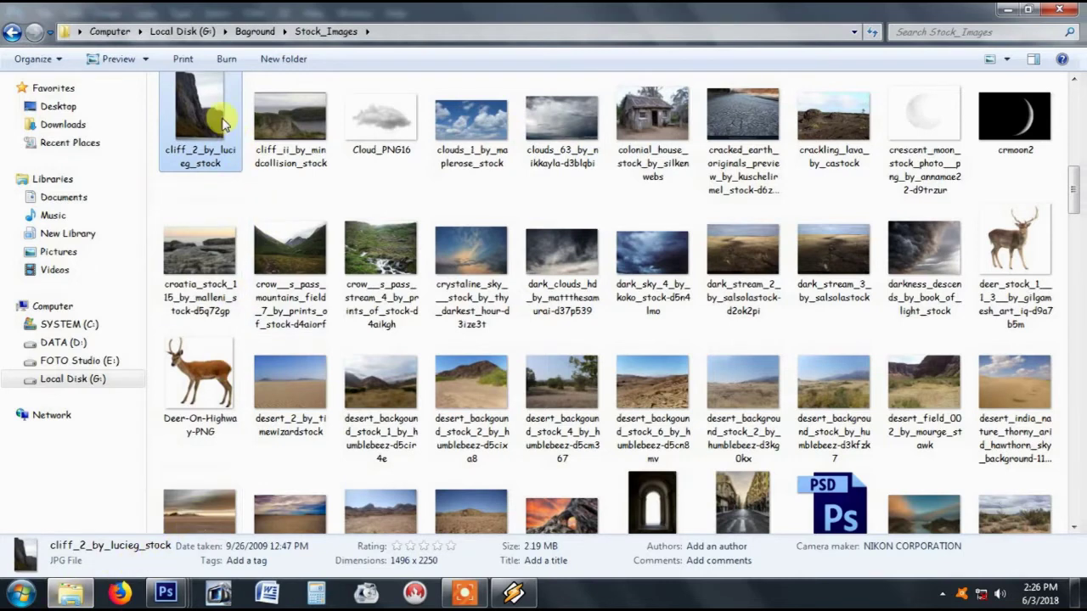
{"action": "mouse_move", "coordinate": [213, 115]}
{"action": "left_mouse_down"}
{"action": "mouse_move", "coordinate": [255, 254]}
{"action": "mouse_move", "coordinate": [100, 534]}
{"action": "left_mouse_up"}
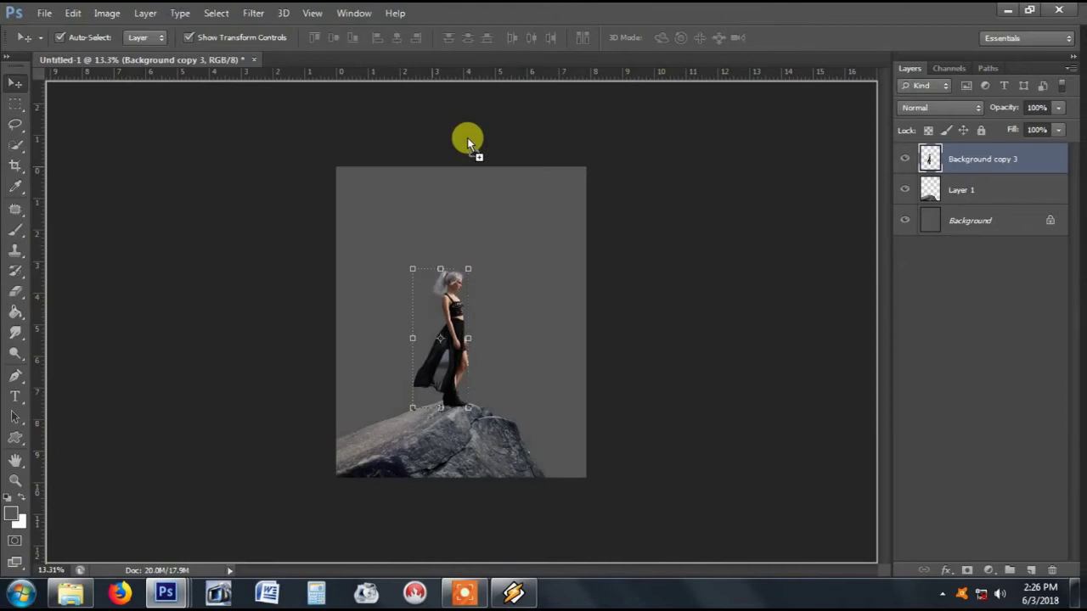
{"action": "left_click_drag", "start_coordinate": [100, 534], "coordinate": [559, 72]}
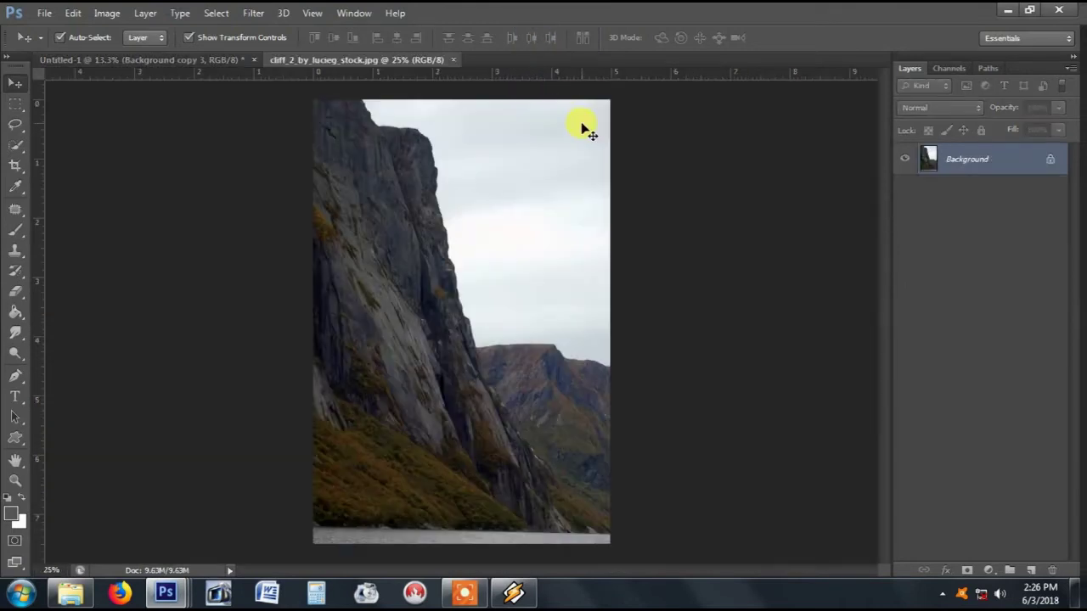
Step: Convert the cliff photo's locked Background into editable Layer 0
{"action": "double_click", "coordinate": [1050, 162]}
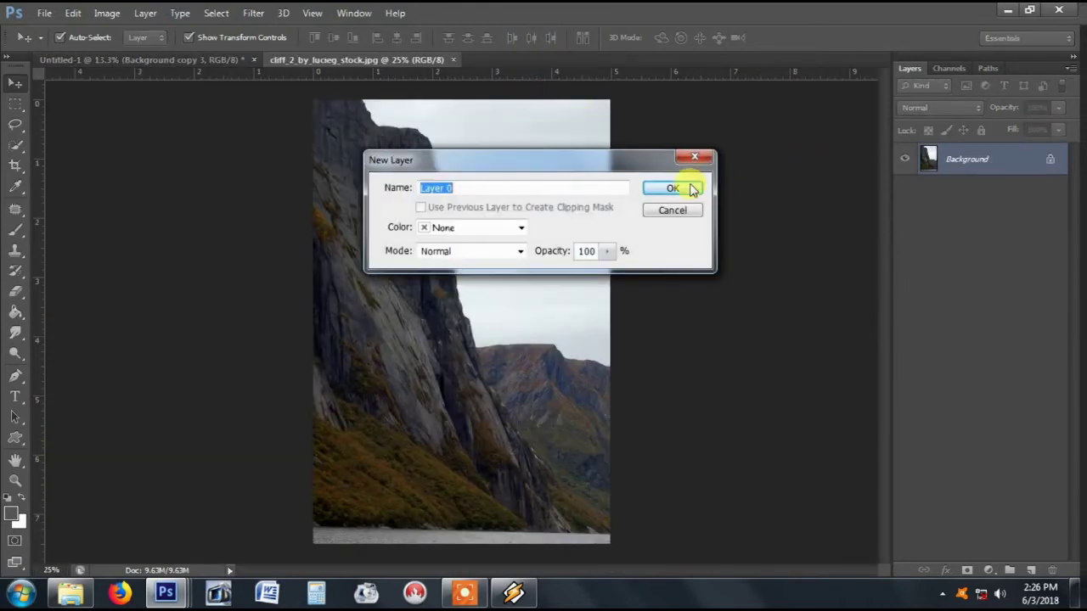
{"action": "left_click", "coordinate": [683, 186]}
{"action": "left_click", "coordinate": [14, 378]}
{"action": "scroll", "coordinate": [359, 111], "scroll_direction": "up", "scroll_amount": 5}
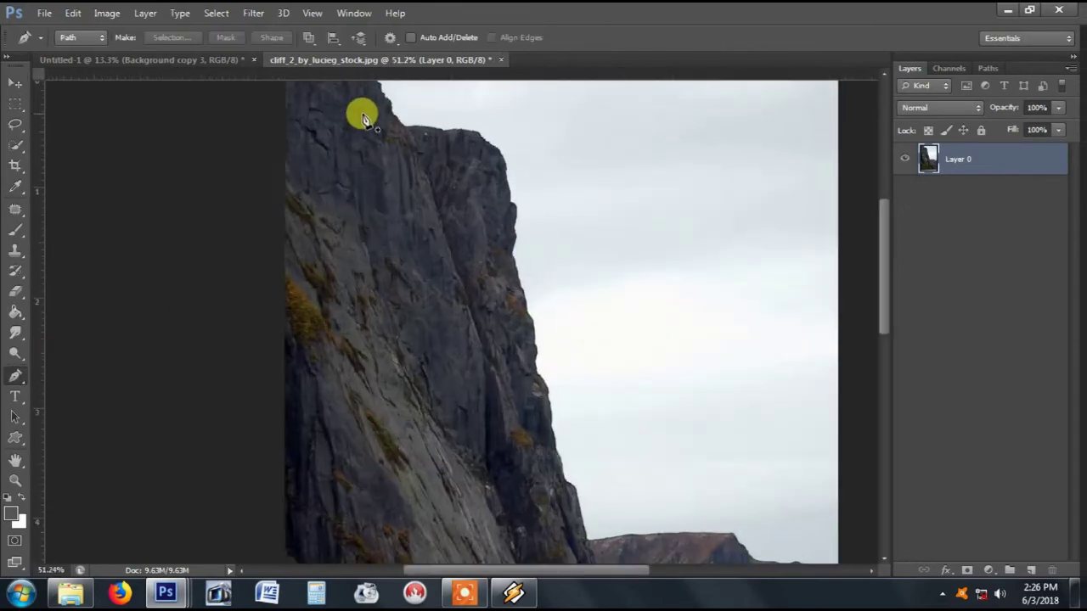
{"action": "scroll", "coordinate": [364, 242], "scroll_direction": "up", "scroll_amount": 2}
{"action": "scroll", "coordinate": [388, 230], "scroll_direction": "up", "scroll_amount": 1}
{"action": "scroll", "coordinate": [371, 210], "scroll_direction": "up", "scroll_amount": 1}
{"action": "scroll", "coordinate": [371, 210], "scroll_direction": "down", "scroll_amount": 1}
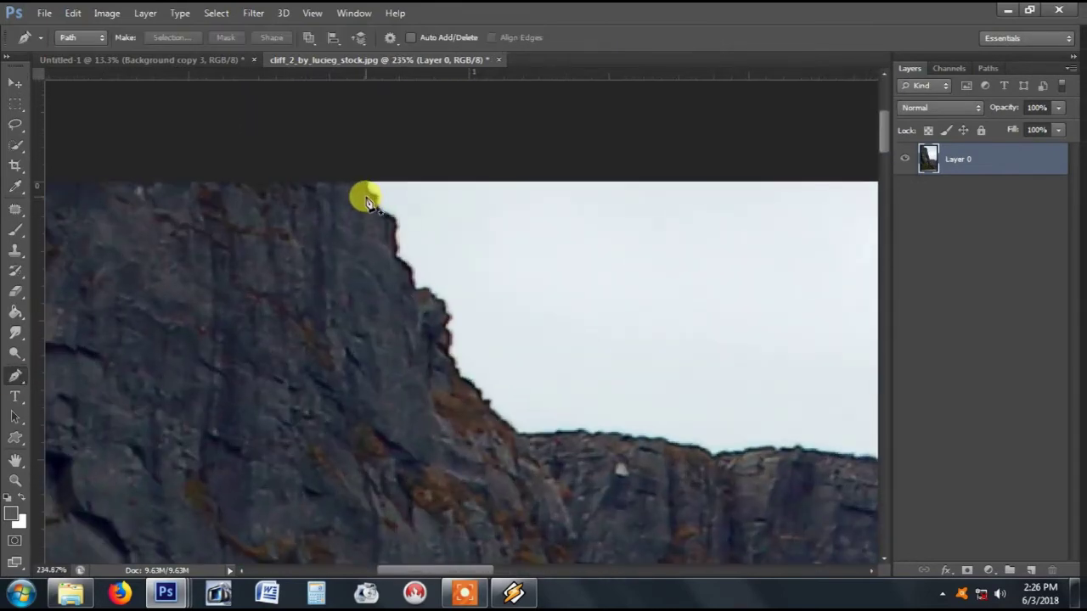
{"action": "scroll", "coordinate": [373, 204], "scroll_direction": "down", "scroll_amount": 1}
{"action": "scroll", "coordinate": [373, 242], "scroll_direction": "down", "scroll_amount": 2}
Step: Quick-select the cliff and mountain without the sky and add a layer mask from it
{"action": "key", "text": "w"}
{"action": "left_click_drag", "start_coordinate": [331, 244], "coordinate": [475, 506]}
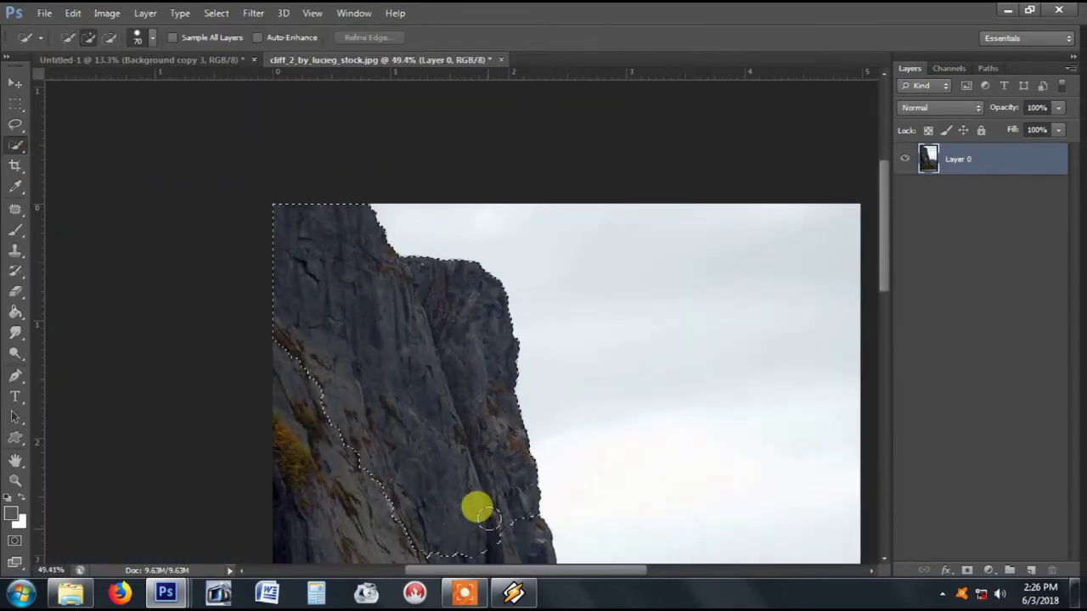
{"action": "scroll", "coordinate": [476, 507], "scroll_direction": "down", "scroll_amount": 3}
{"action": "left_click_drag", "start_coordinate": [556, 451], "coordinate": [669, 467]}
{"action": "scroll", "coordinate": [670, 467], "scroll_direction": "down", "scroll_amount": 2}
{"action": "left_click", "coordinate": [967, 570]}
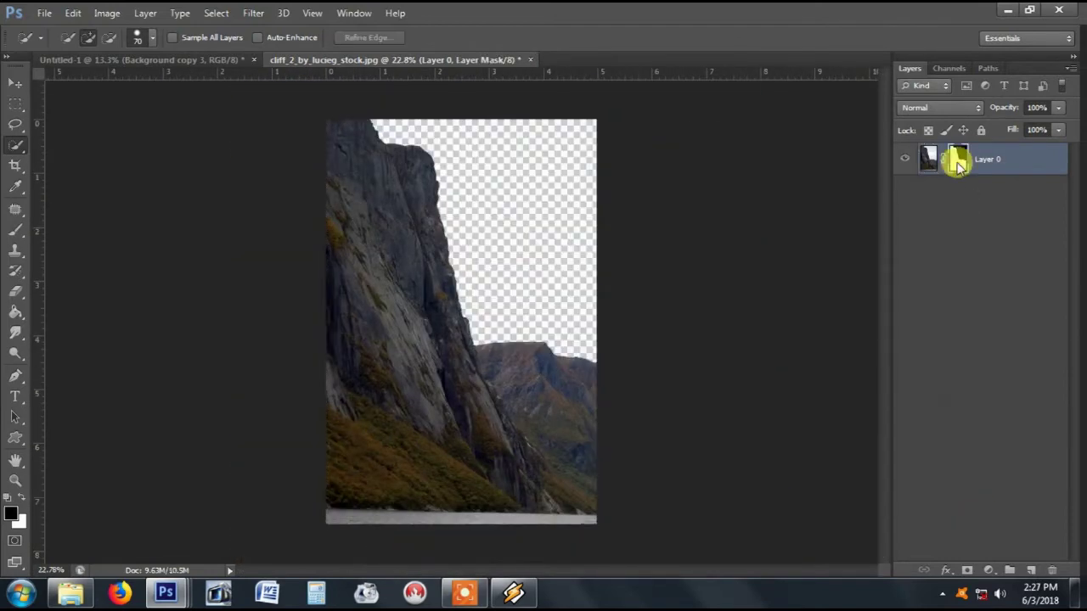
Step: Refine the mask edge along the cliff outline and apply the layer mask to Layer 0
{"action": "key", "text": "ctrl+alt+r"}
{"action": "mouse_move", "coordinate": [472, 200]}
{"action": "left_mouse_down"}
{"action": "mouse_move", "coordinate": [577, 395]}
{"action": "mouse_move", "coordinate": [669, 472]}
{"action": "mouse_move", "coordinate": [747, 332]}
{"action": "left_mouse_up"}
{"action": "key", "text": "Return"}
{"action": "key", "text": "ctrl+0"}
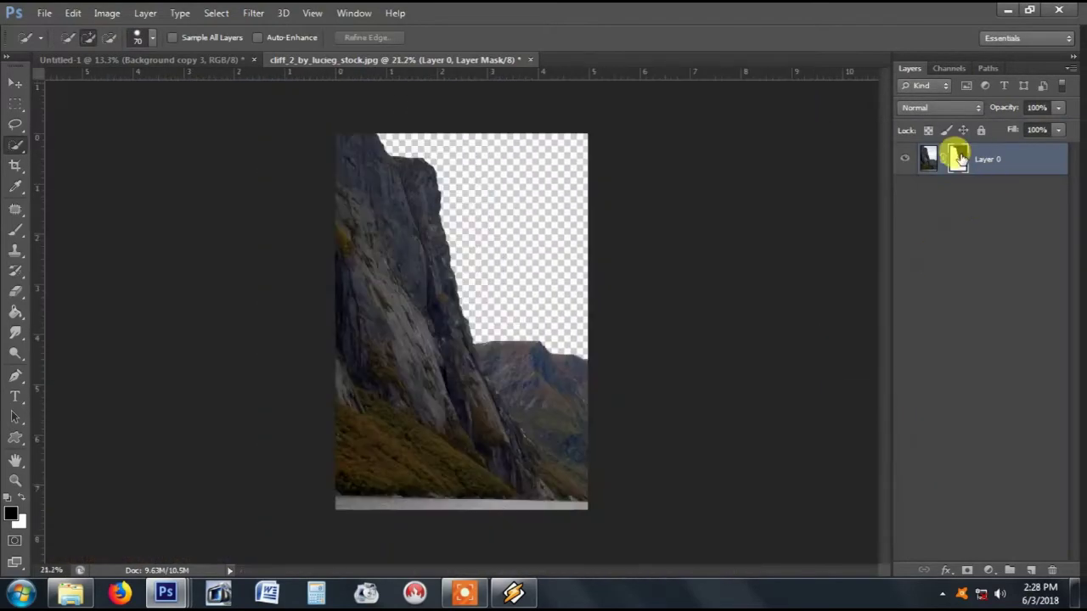
{"action": "right_click", "coordinate": [958, 157]}
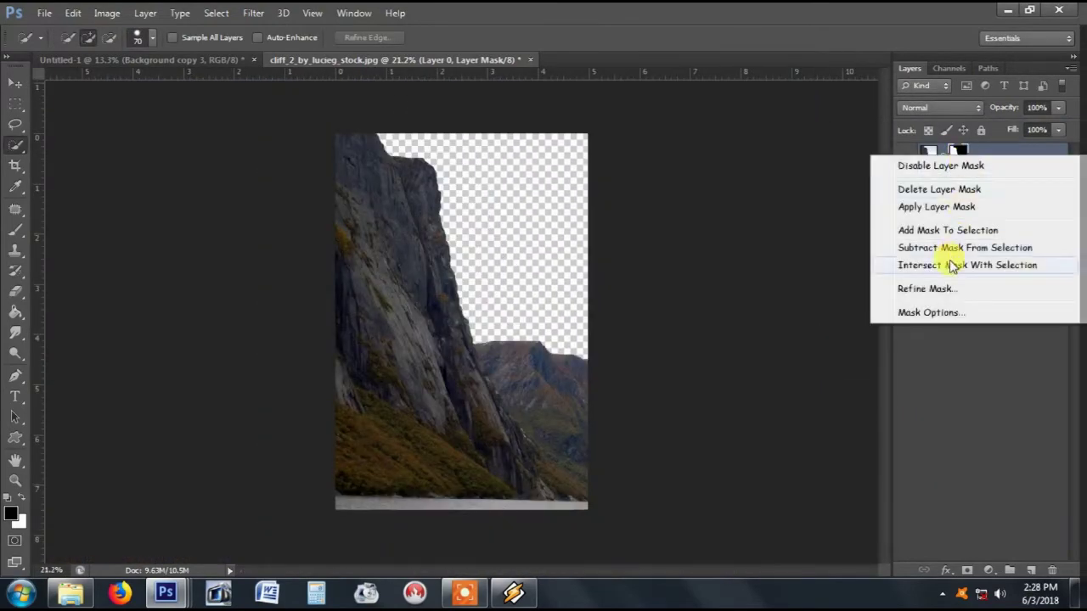
{"action": "left_click", "coordinate": [951, 208]}
Step: Bring the cliff into Untitled-1 as Layer 2, placed beneath the woman and boulder
{"action": "mouse_move", "coordinate": [407, 61]}
{"action": "left_mouse_down"}
{"action": "mouse_move", "coordinate": [486, 244]}
{"action": "mouse_move", "coordinate": [772, 144]}
{"action": "left_mouse_up"}
{"action": "left_click", "coordinate": [15, 82]}
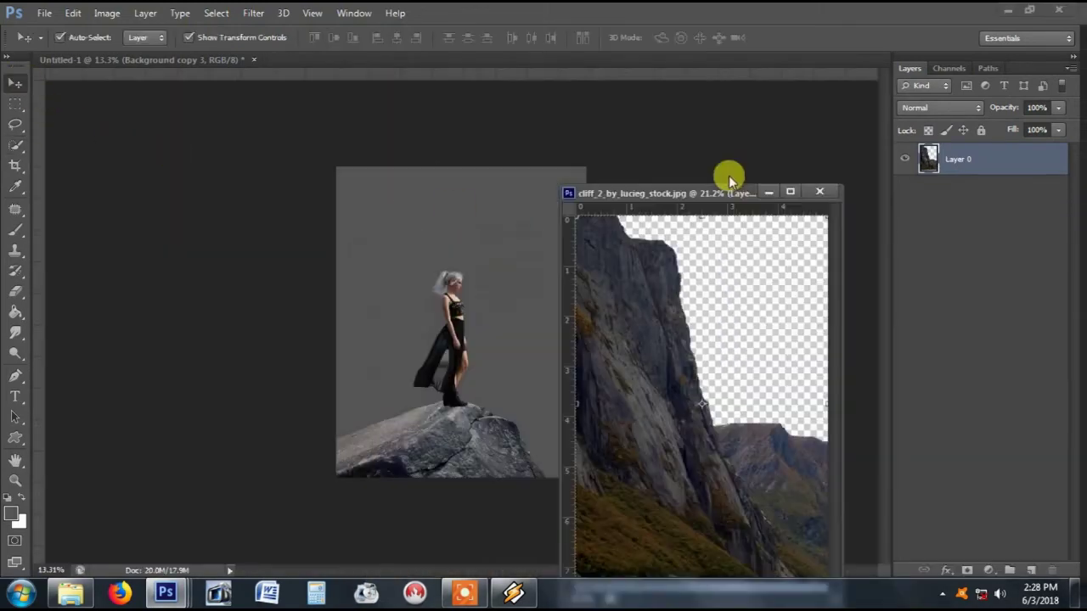
{"action": "left_click_drag", "start_coordinate": [721, 244], "coordinate": [542, 264]}
{"action": "left_click_drag", "start_coordinate": [413, 239], "coordinate": [415, 236]}
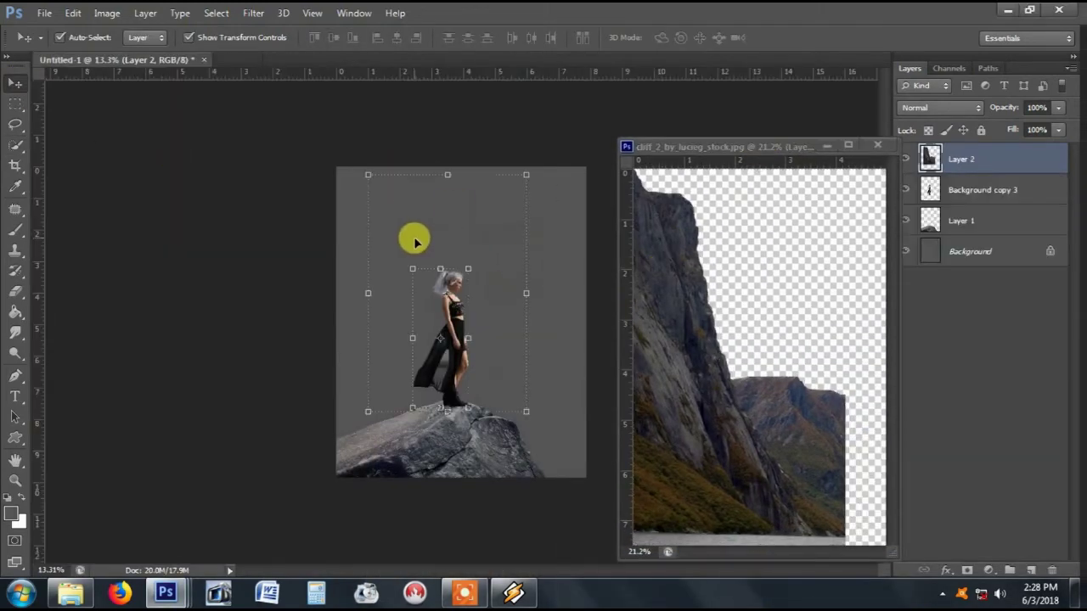
{"action": "left_click", "coordinate": [826, 145]}
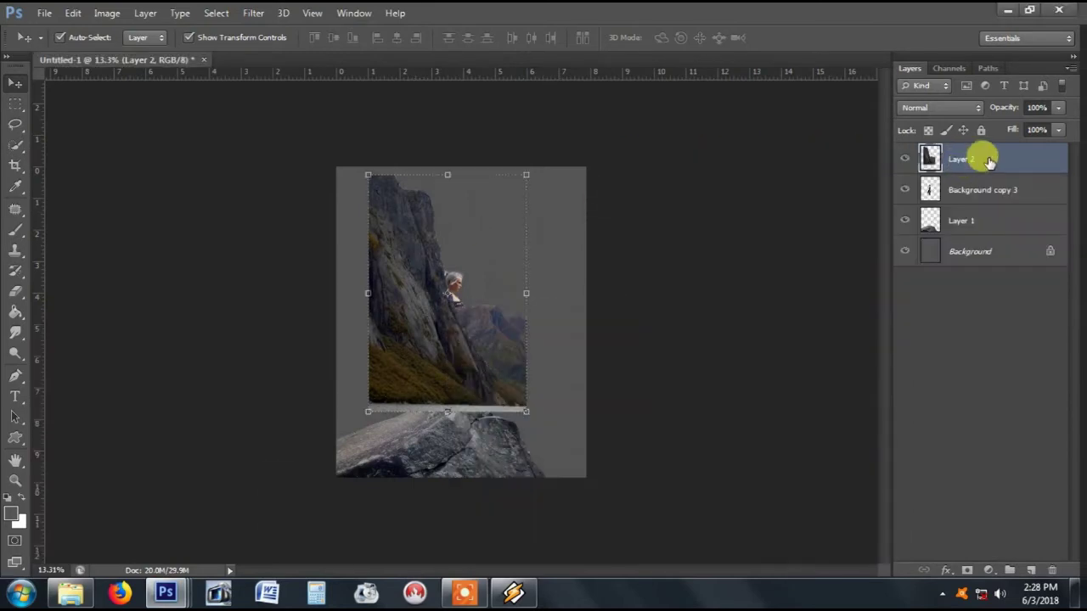
{"action": "left_click_drag", "start_coordinate": [948, 217], "coordinate": [985, 236]}
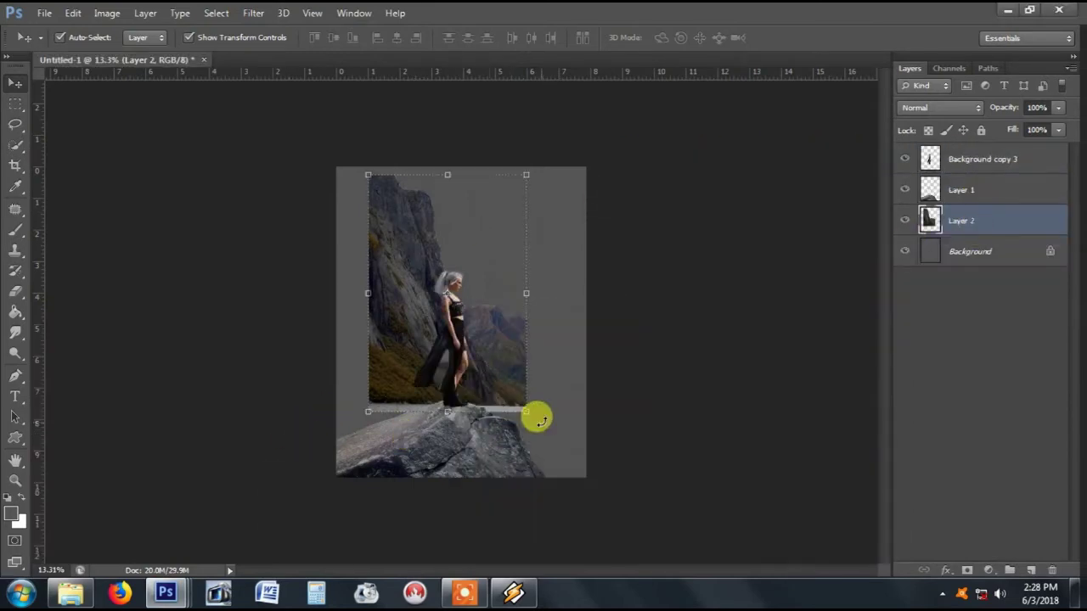
Step: Scale the cliff up to about 196% and position it to fill the left side
{"action": "left_click_drag", "start_coordinate": [526, 413], "coordinate": [586, 500]}
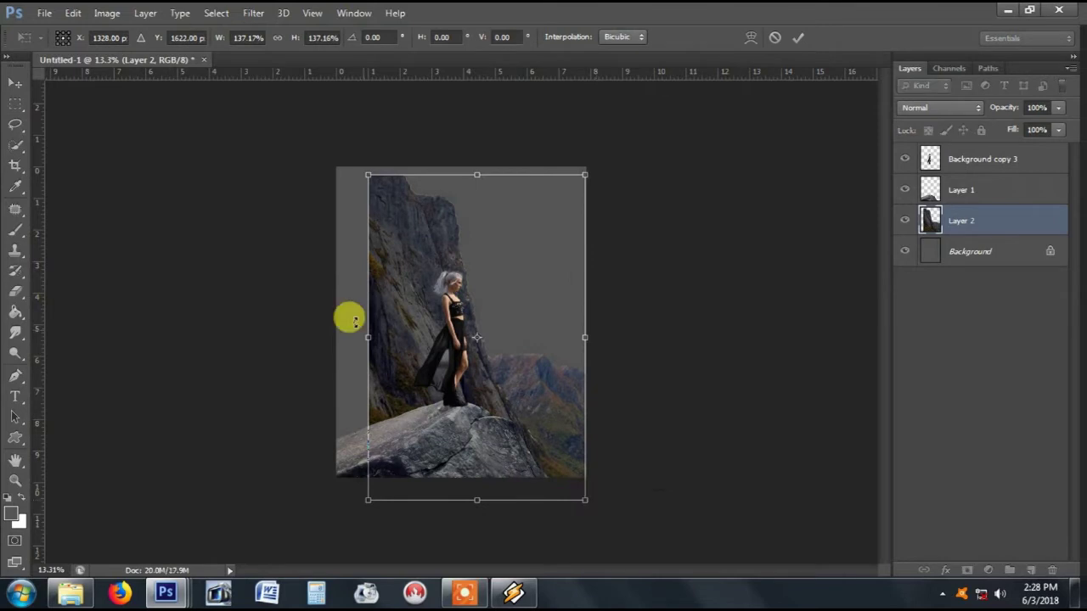
{"action": "left_click_drag", "start_coordinate": [368, 175], "coordinate": [348, 146]}
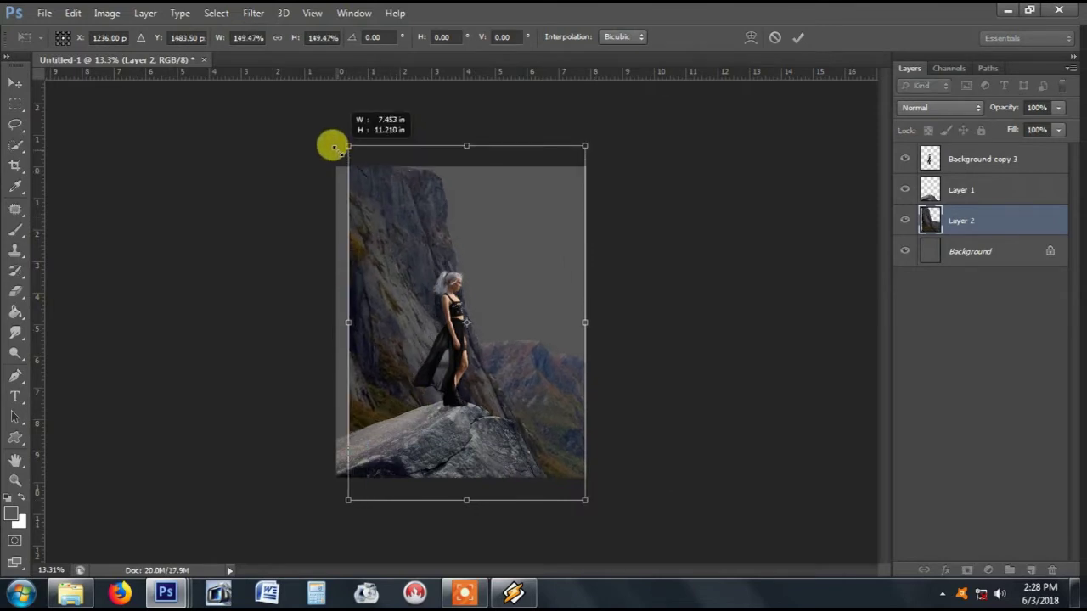
{"action": "left_click_drag", "start_coordinate": [387, 223], "coordinate": [368, 240]}
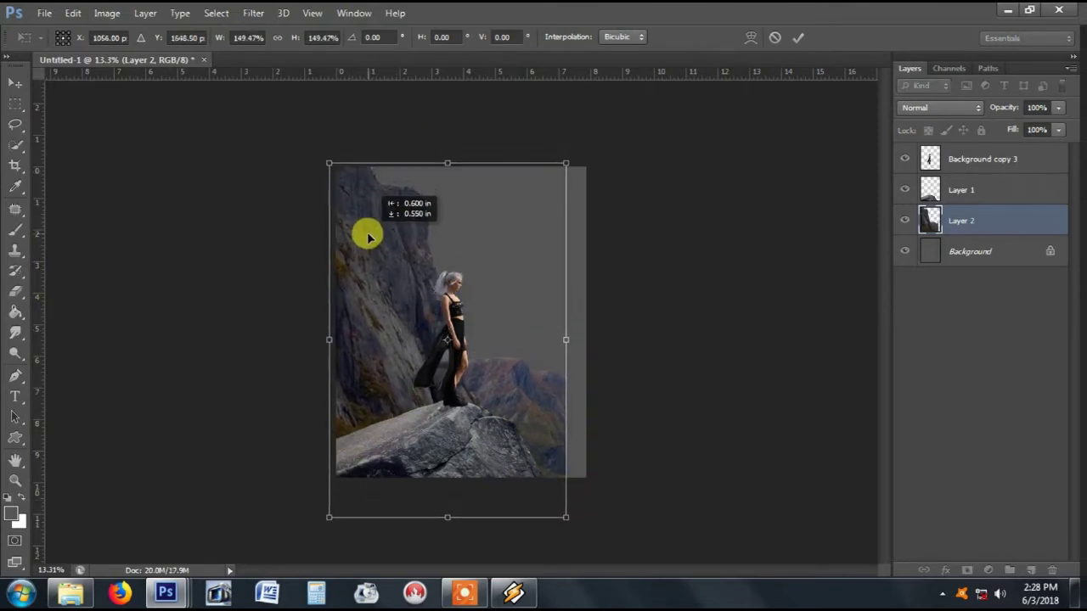
{"action": "left_click_drag", "start_coordinate": [368, 241], "coordinate": [367, 235]}
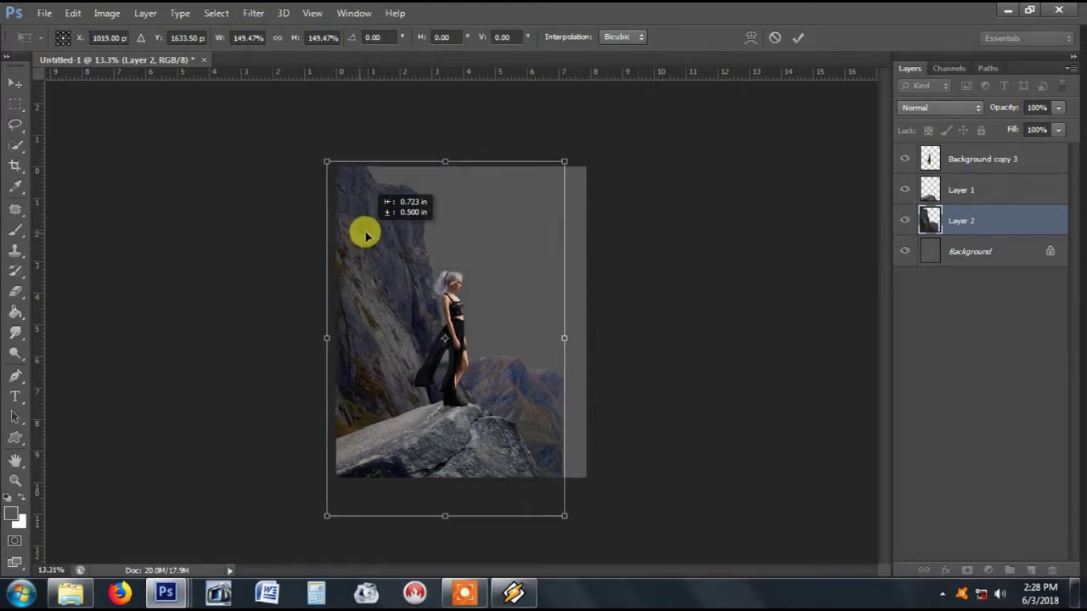
{"action": "left_click_drag", "start_coordinate": [565, 515], "coordinate": [623, 582]}
{"action": "mouse_move", "coordinate": [545, 427]}
{"action": "left_mouse_down"}
{"action": "mouse_move", "coordinate": [526, 422]}
{"action": "mouse_move", "coordinate": [517, 377]}
{"action": "left_mouse_up"}
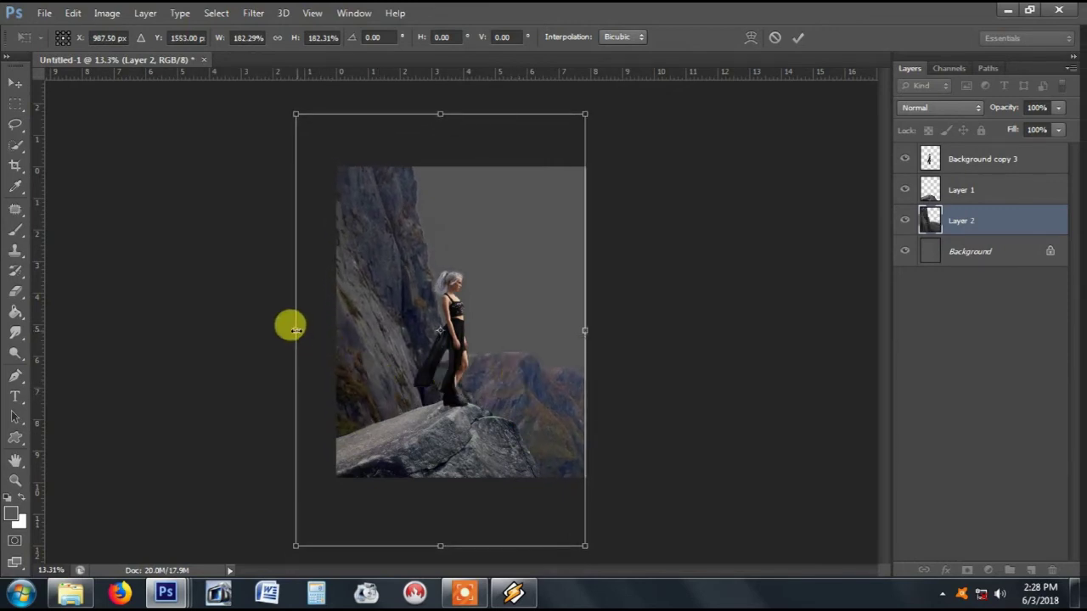
{"action": "left_click_drag", "start_coordinate": [296, 329], "coordinate": [290, 329]}
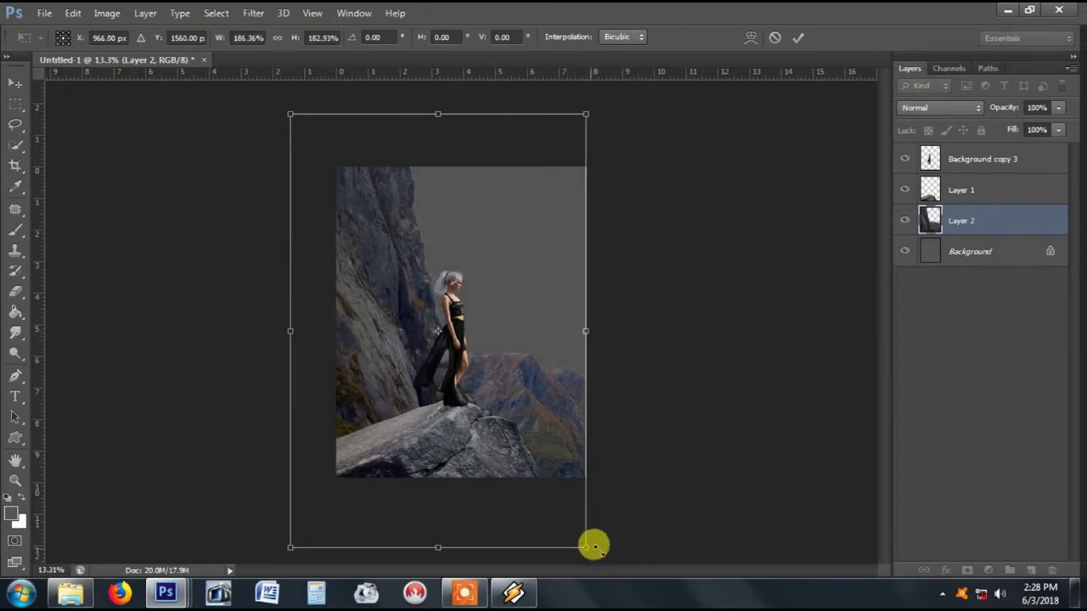
{"action": "left_click_drag", "start_coordinate": [585, 547], "coordinate": [592, 557]}
{"action": "left_click_drag", "start_coordinate": [543, 396], "coordinate": [538, 395]}
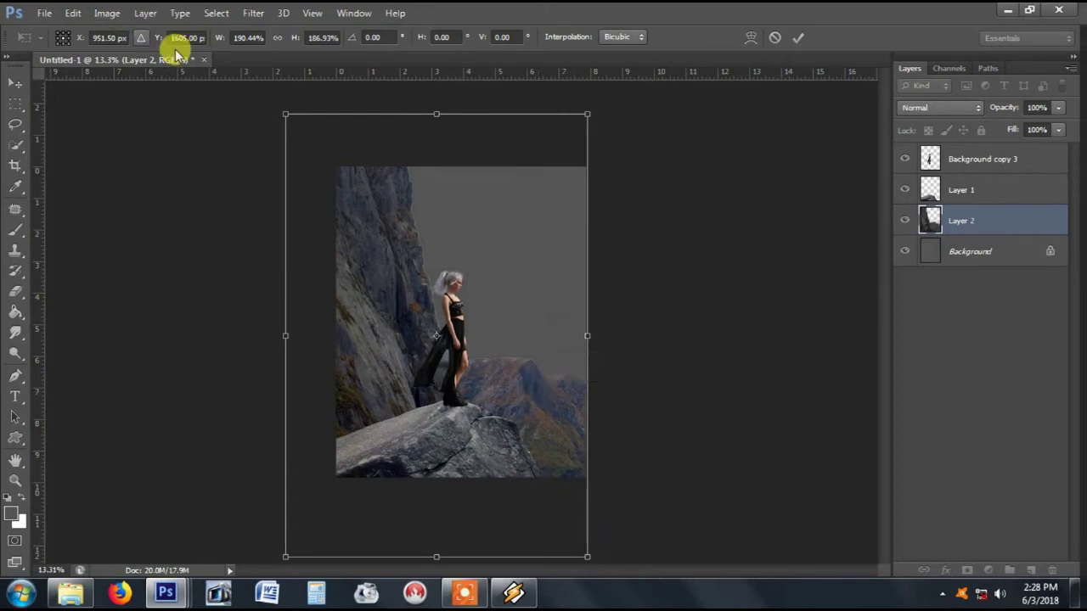
{"action": "left_click_drag", "start_coordinate": [286, 114], "coordinate": [260, 102]}
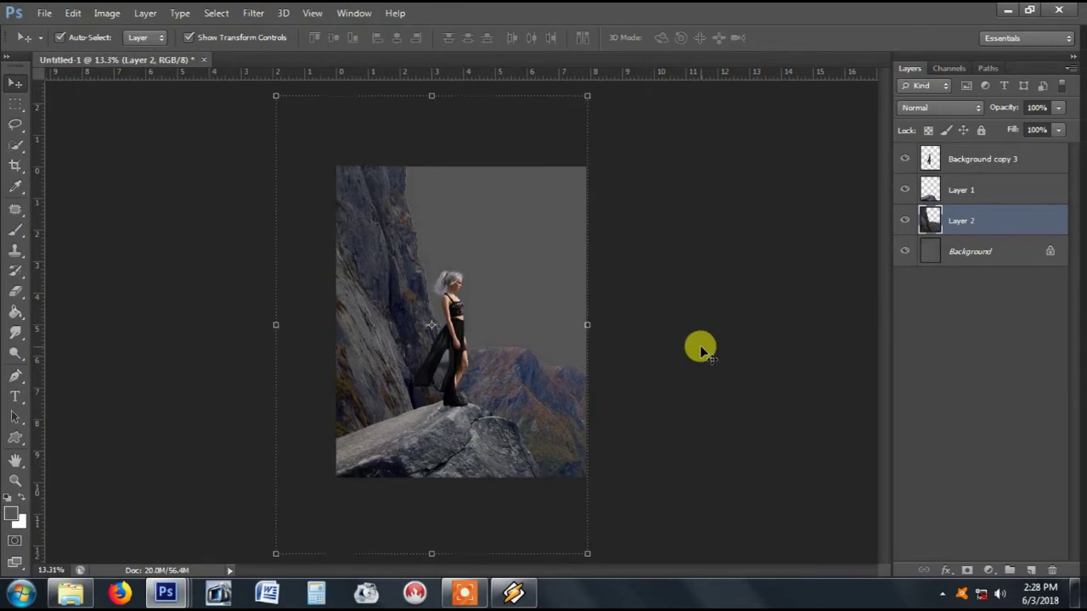
Step: Drag mountainside_sunrise_premade_bg from Explorer's Stock_Images folder onto Photoshop
{"action": "left_click", "coordinate": [73, 595]}
{"action": "left_click_drag", "start_coordinate": [833, 255], "coordinate": [177, 599]}
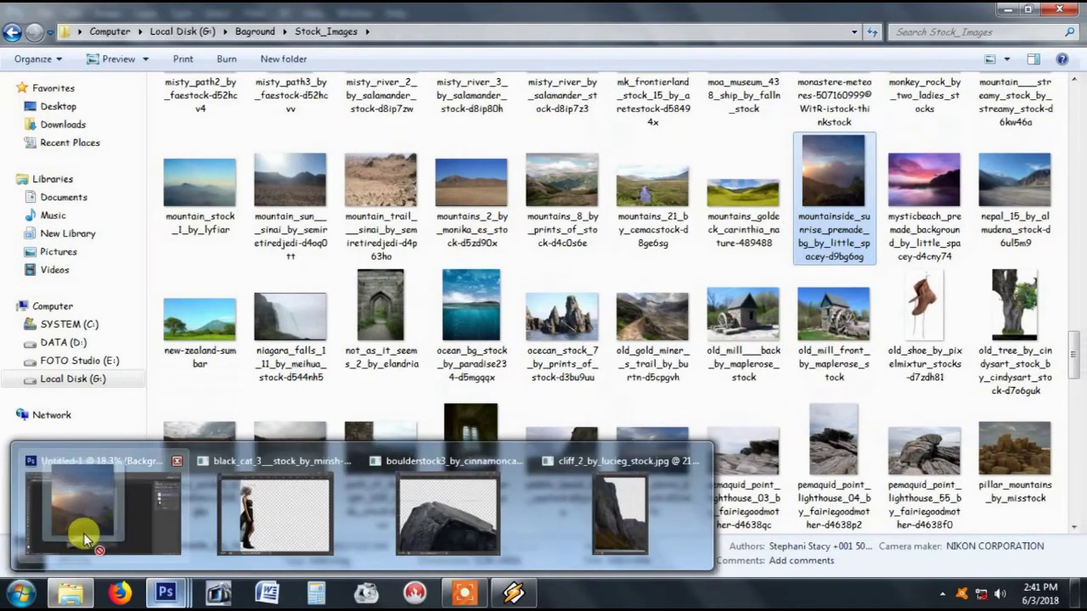
{"action": "mouse_move", "coordinate": [178, 599]}
{"action": "left_mouse_down"}
{"action": "mouse_move", "coordinate": [439, 153]}
{"action": "mouse_move", "coordinate": [520, 66]}
{"action": "left_mouse_up"}
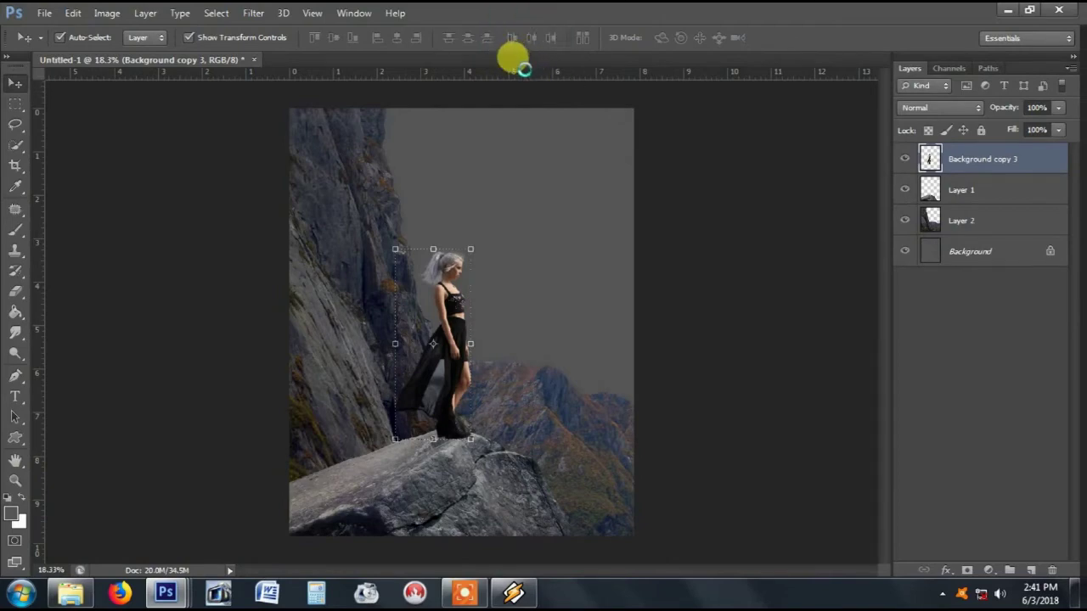
Step: Shrink the sunrise photo, Layer 3, to about 44% with Free Transform
{"action": "left_click_drag", "start_coordinate": [445, 64], "coordinate": [315, 212]}
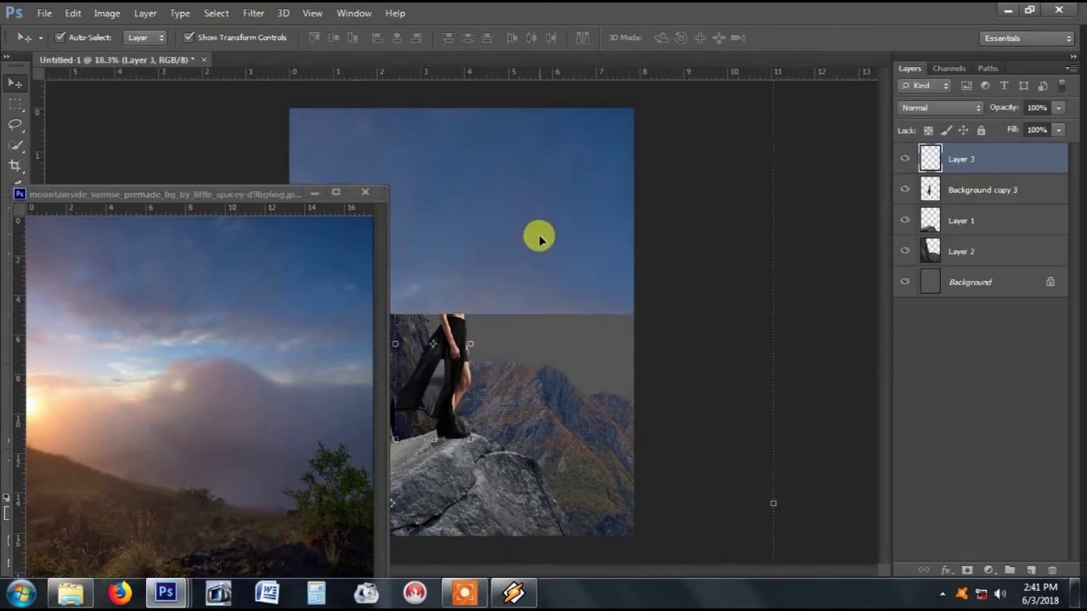
{"action": "left_click", "coordinate": [315, 194]}
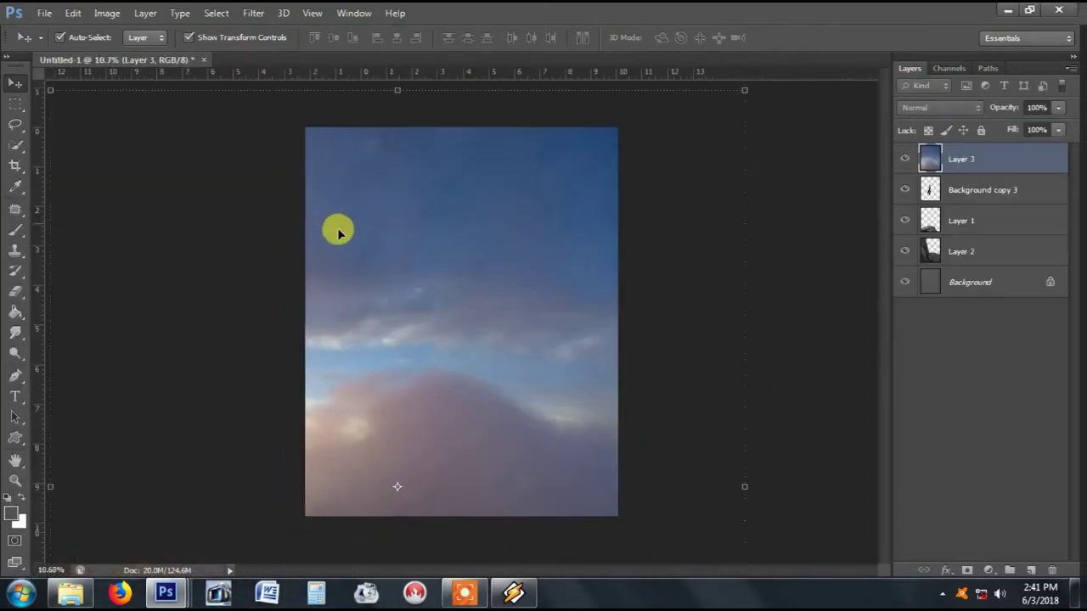
{"action": "scroll", "coordinate": [369, 317], "scroll_direction": "down", "scroll_amount": 3, "text": "alt"}
{"action": "scroll", "coordinate": [391, 416], "scroll_direction": "down", "scroll_amount": 2, "text": "alt"}
{"action": "scroll", "coordinate": [451, 332], "scroll_direction": "down", "scroll_amount": 1, "text": "alt"}
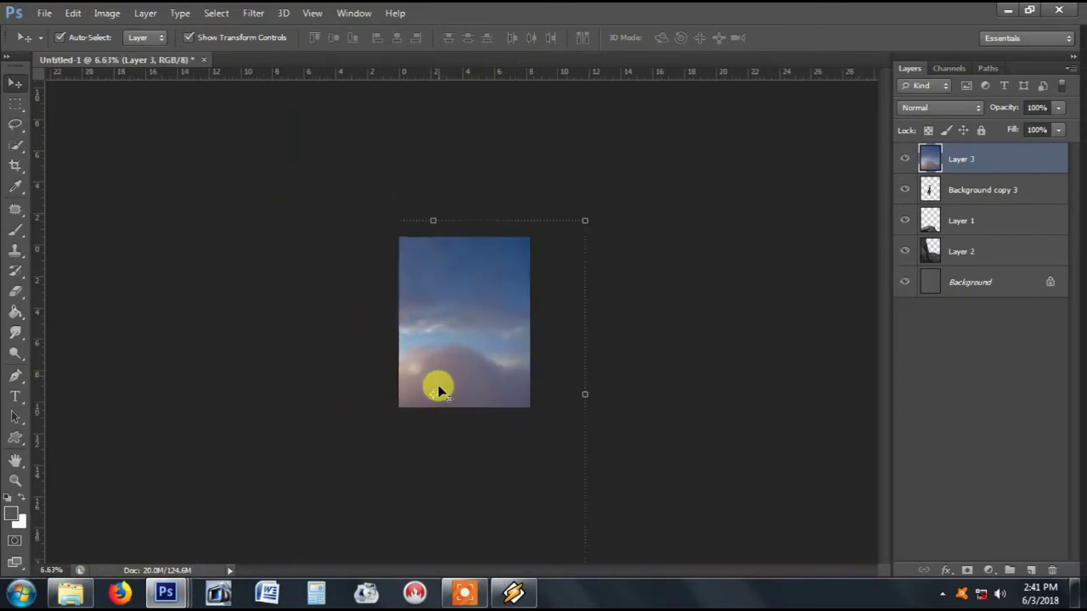
{"action": "key", "text": "ctrl+t"}
{"action": "mouse_move", "coordinate": [307, 531]}
{"action": "left_mouse_down"}
{"action": "mouse_move", "coordinate": [396, 408]}
{"action": "mouse_move", "coordinate": [410, 416]}
{"action": "left_mouse_up"}
{"action": "mouse_move", "coordinate": [556, 255]}
{"action": "left_mouse_down"}
{"action": "mouse_move", "coordinate": [504, 296]}
{"action": "mouse_move", "coordinate": [502, 286]}
{"action": "left_mouse_up"}
{"action": "left_click", "coordinate": [798, 37]}
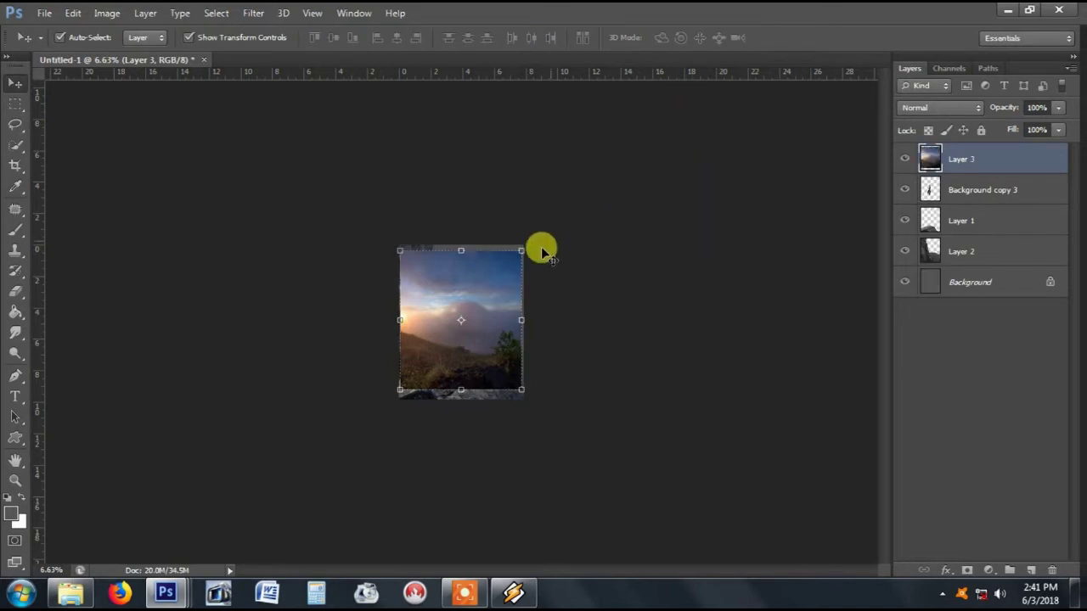
Step: Move the sunrise Layer 3 below the cliff's Layer 2 in the layer stack
{"action": "key", "text": "ctrl+0"}
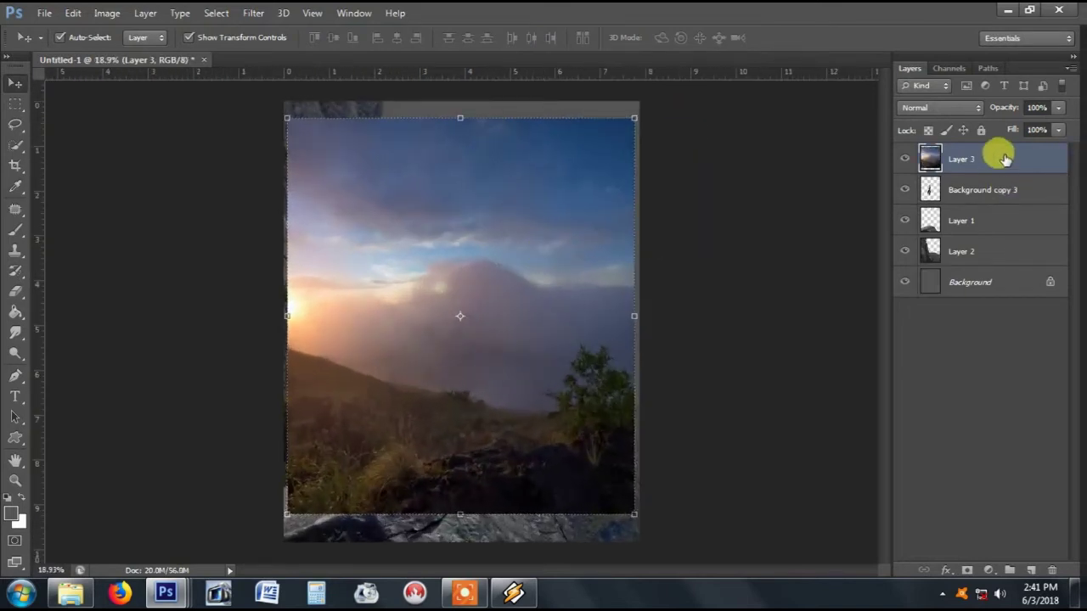
{"action": "mouse_move", "coordinate": [997, 159]}
{"action": "left_mouse_down"}
{"action": "mouse_move", "coordinate": [994, 253]}
{"action": "mouse_move", "coordinate": [985, 257]}
{"action": "left_mouse_up"}
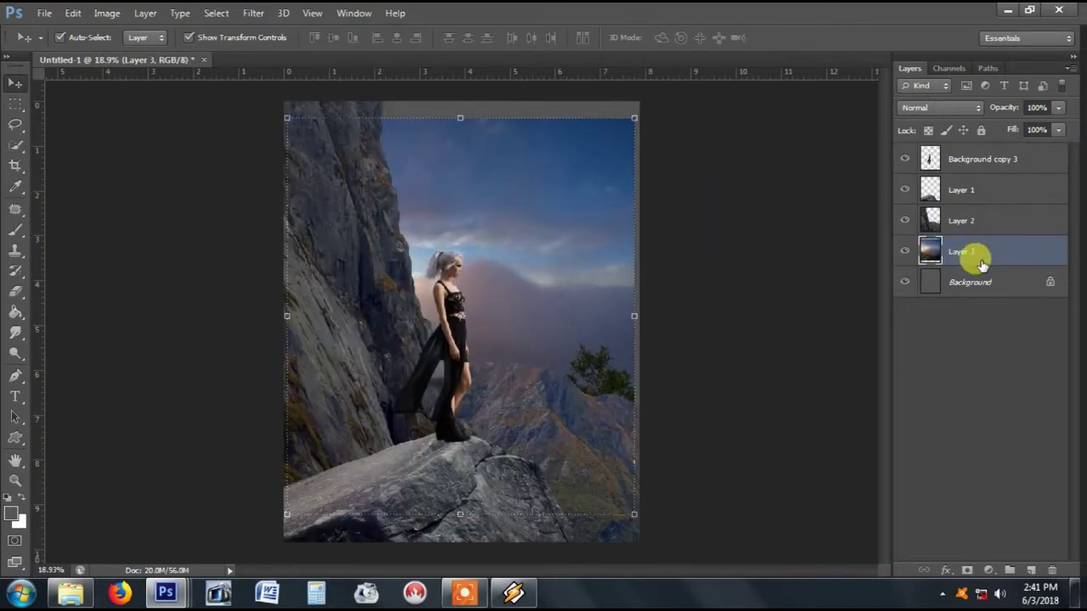
{"action": "key", "text": "ctrl+t"}
{"action": "right_click", "coordinate": [601, 178]}
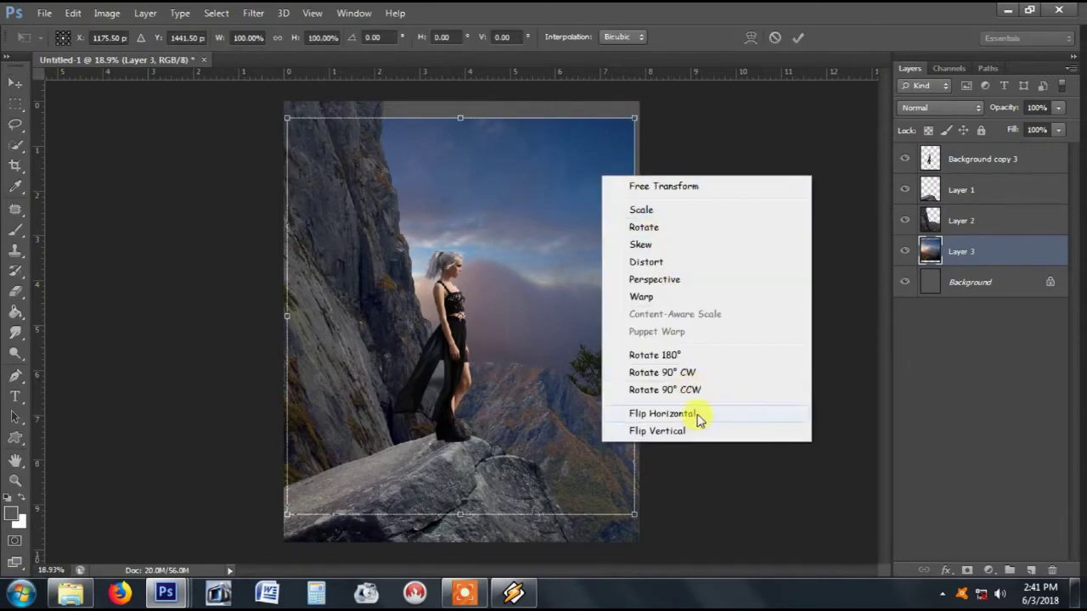
Step: Flip the sunrise sky horizontally and enlarge it to about 122%, nudged to fill the frame
{"action": "left_click", "coordinate": [662, 414]}
{"action": "left_click_drag", "start_coordinate": [634, 118], "coordinate": [659, 95]}
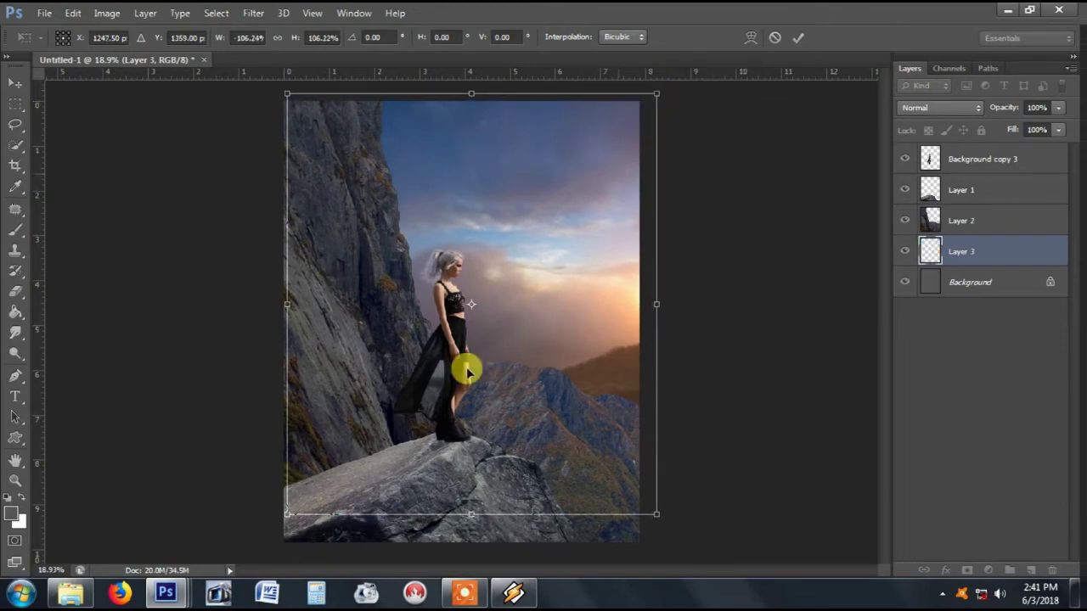
{"action": "left_click_drag", "start_coordinate": [286, 513], "coordinate": [252, 531]}
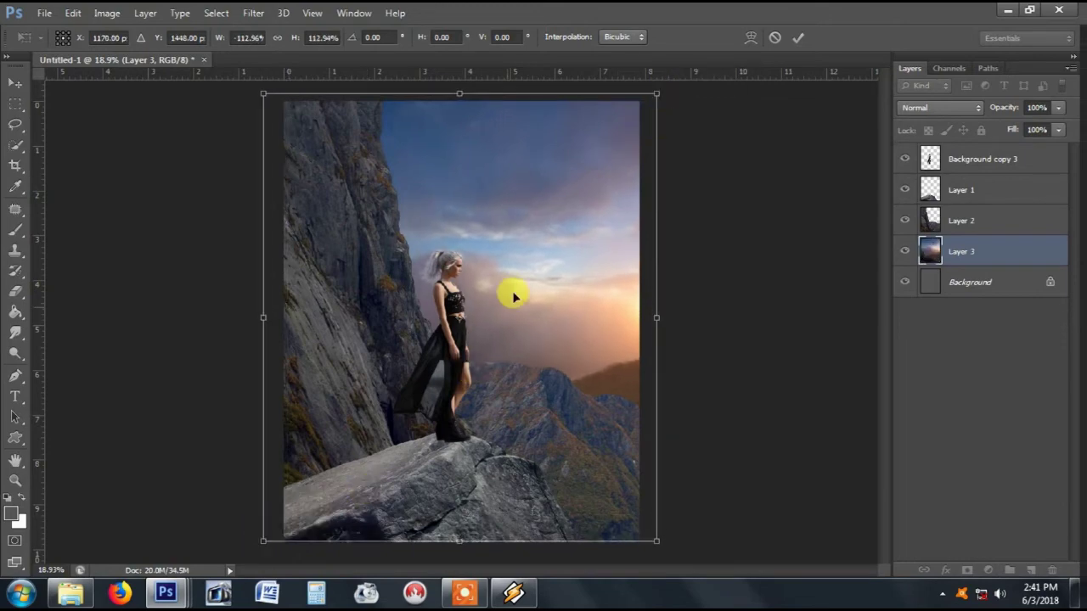
{"action": "left_click_drag", "start_coordinate": [523, 276], "coordinate": [524, 235]}
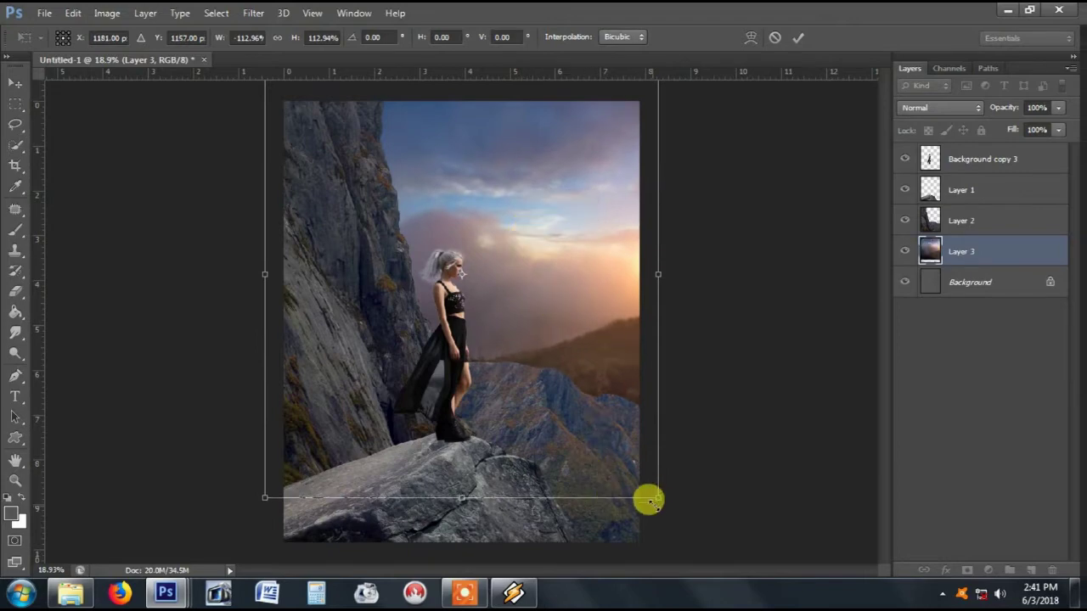
{"action": "left_click_drag", "start_coordinate": [659, 497], "coordinate": [661, 499]}
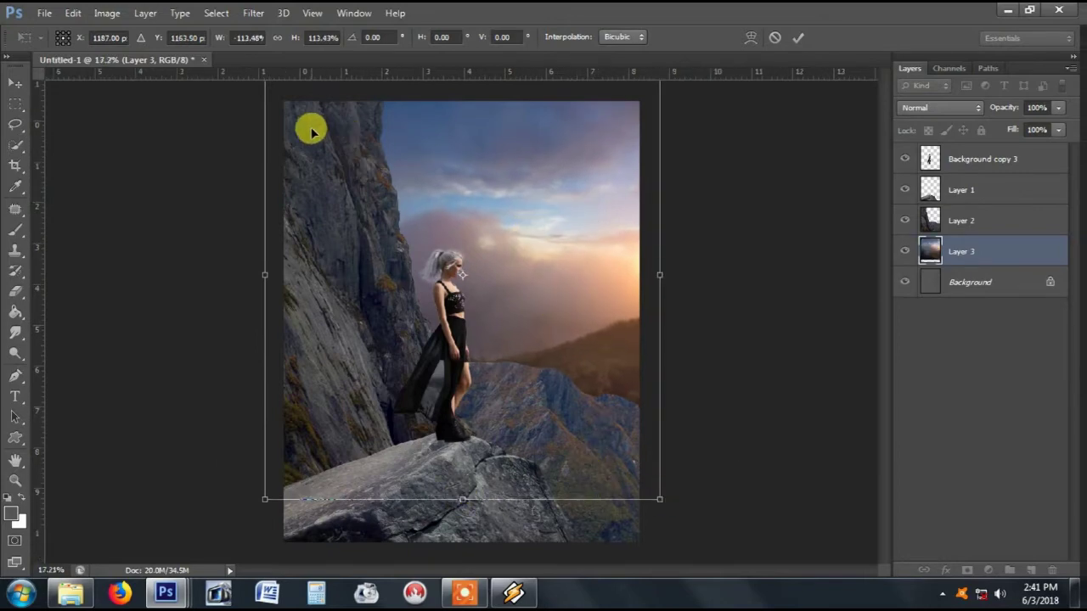
{"action": "scroll", "coordinate": [311, 126], "scroll_direction": "down", "scroll_amount": 1}
{"action": "left_click_drag", "start_coordinate": [299, 97], "coordinate": [266, 82]}
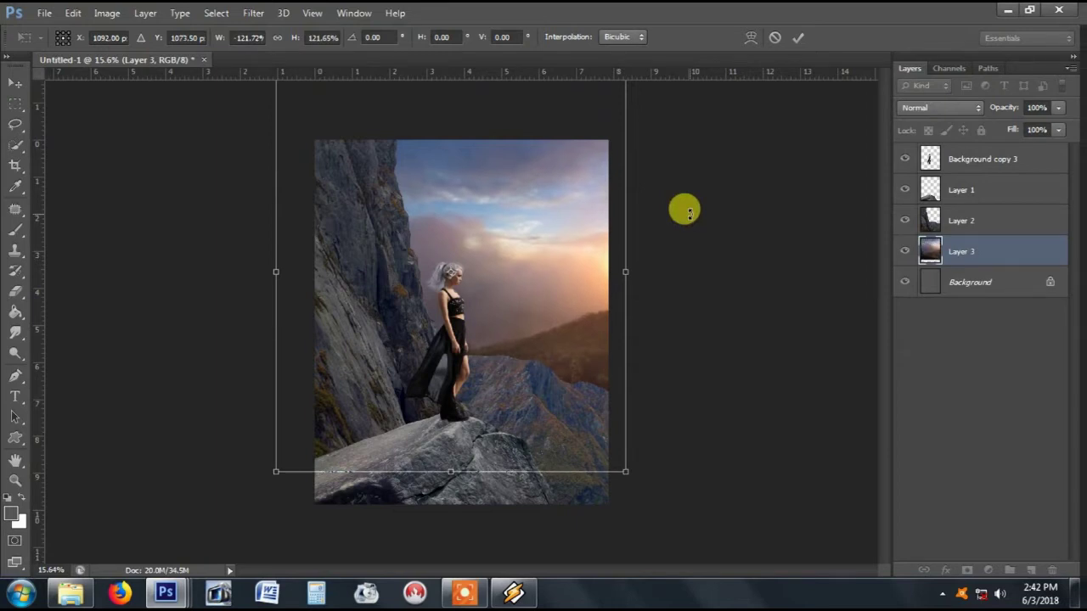
{"action": "key", "text": "shift+Right"}
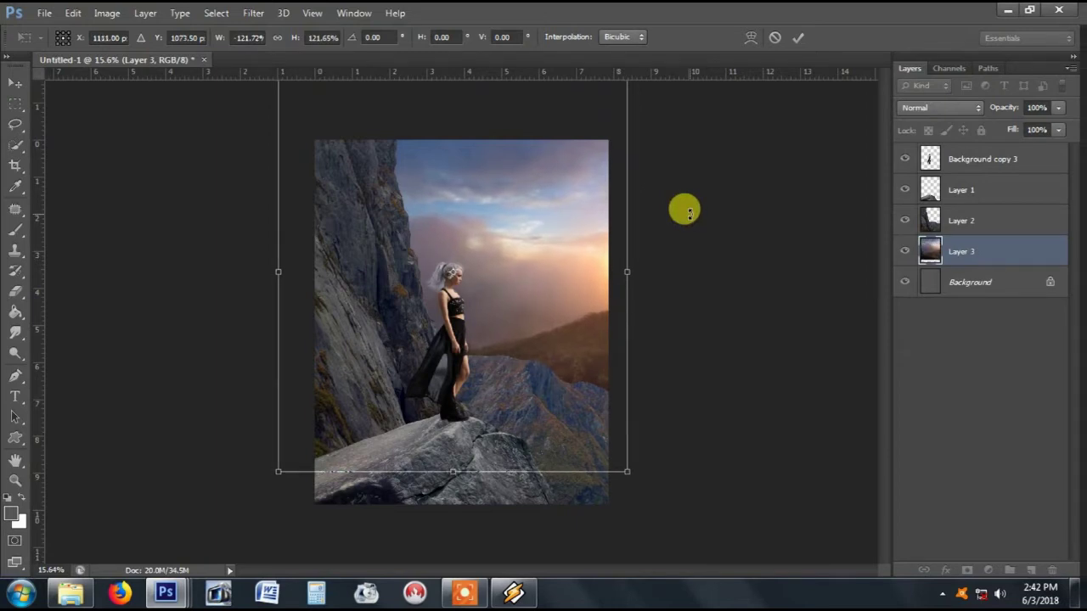
{"action": "key", "text": "Down"}
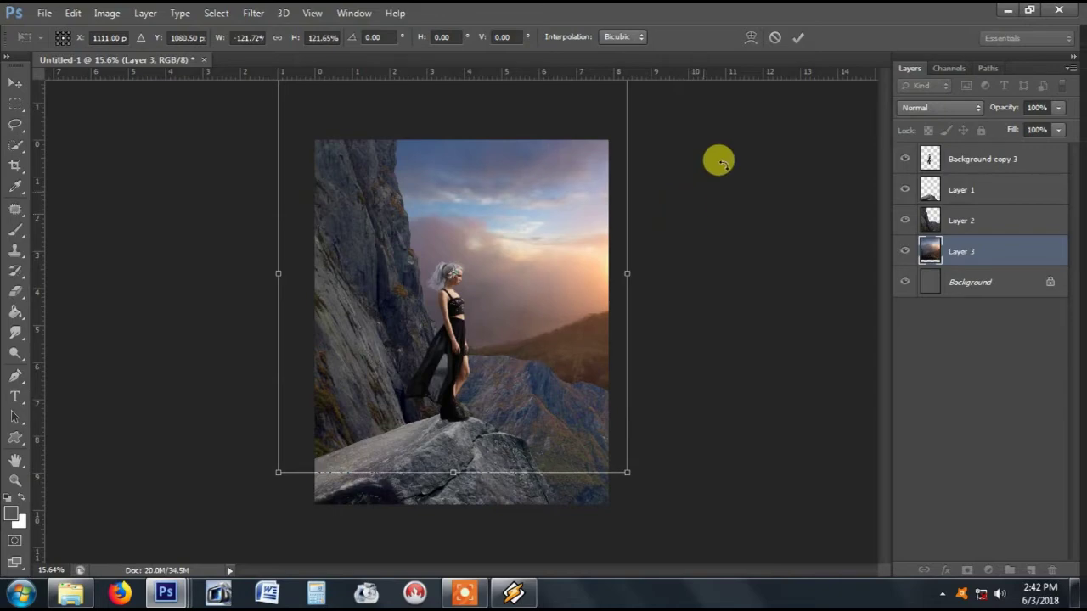
{"action": "key", "text": "Return"}
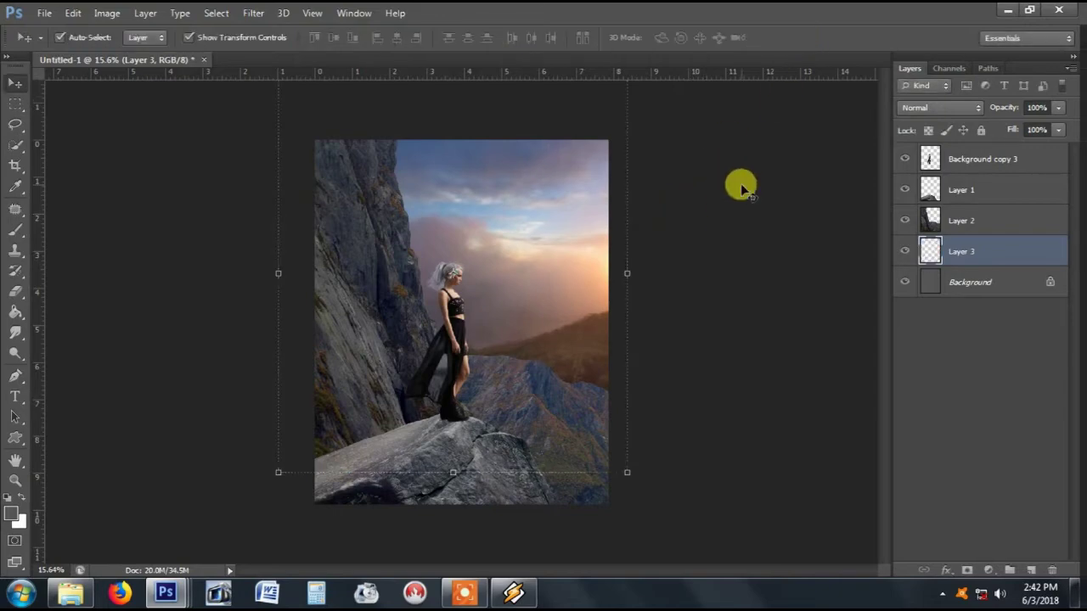
{"action": "left_click", "coordinate": [740, 184]}
Step: Lower the cliff layer's brightness to -20 with Brightness/Contrast
{"action": "key", "text": "ctrl+0"}
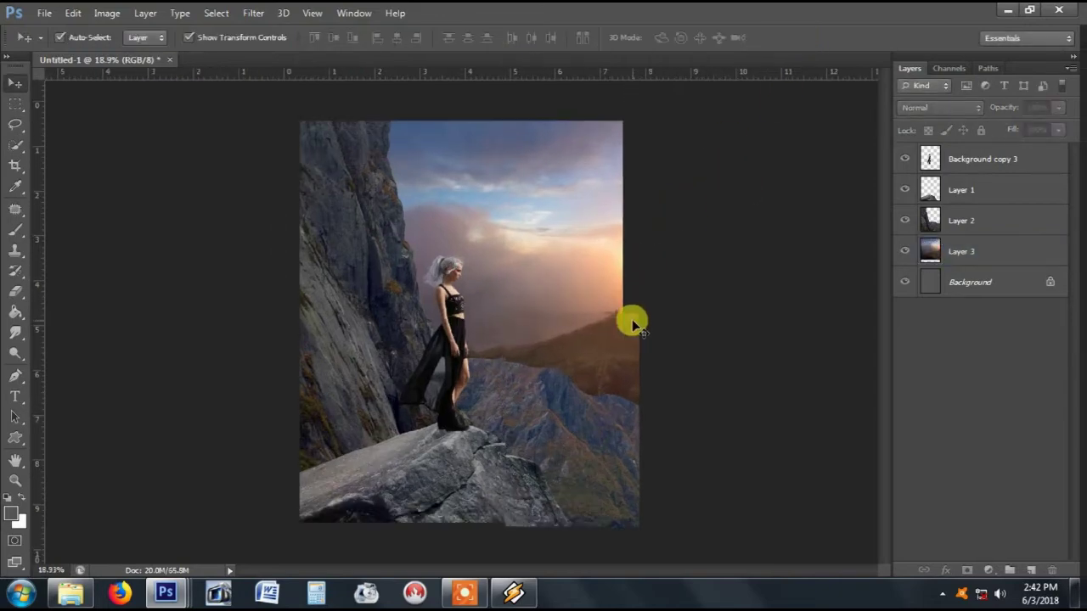
{"action": "scroll", "coordinate": [630, 317], "scroll_direction": "up", "scroll_amount": 1}
{"action": "left_click", "coordinate": [553, 407]}
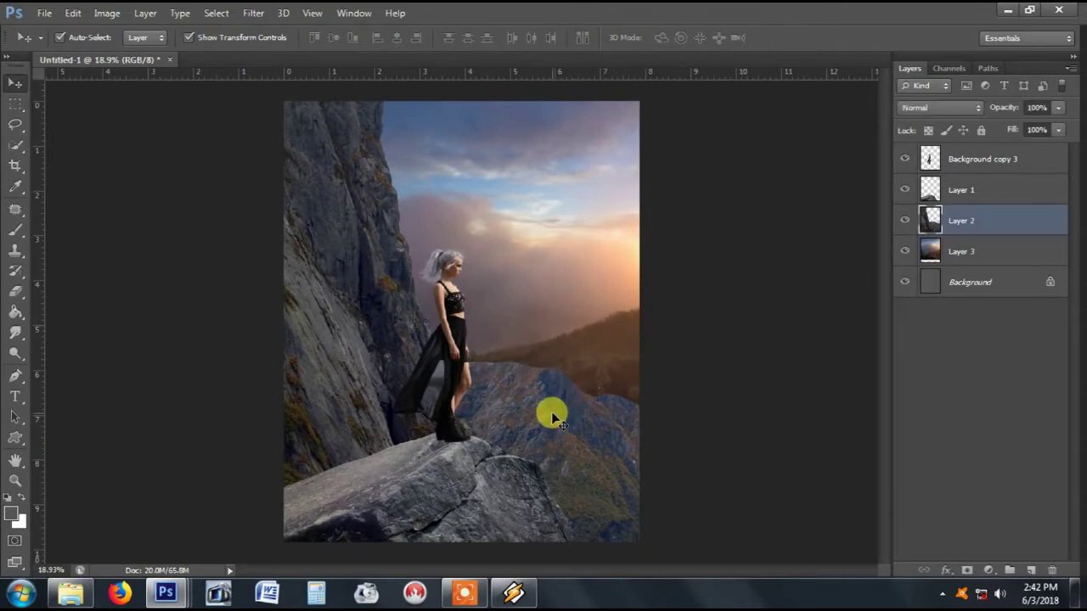
{"action": "left_click", "coordinate": [107, 12]}
{"action": "mouse_move", "coordinate": [133, 55]}
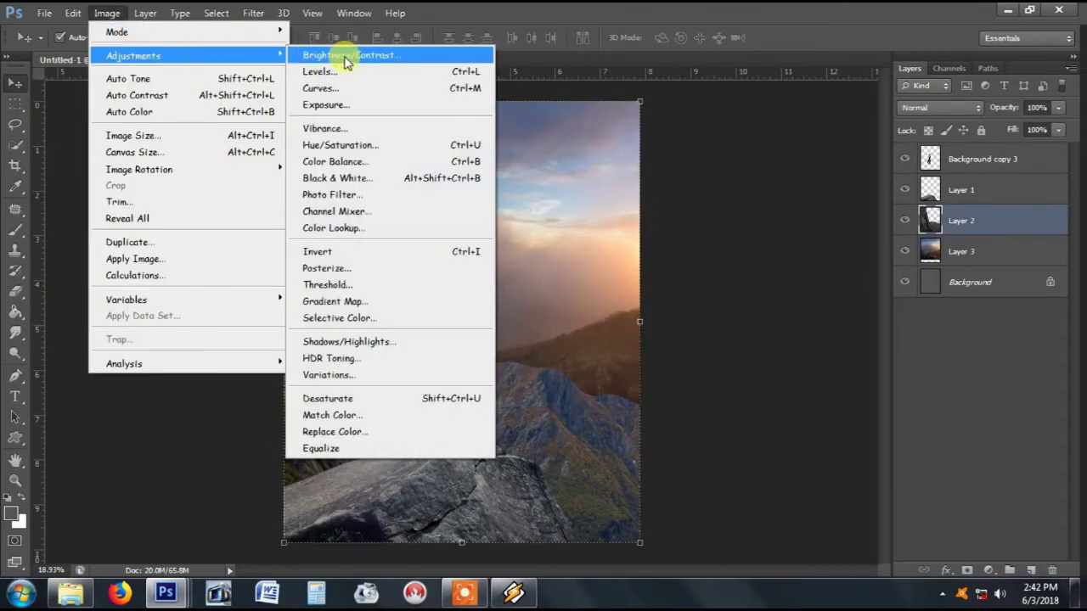
{"action": "left_click", "coordinate": [350, 55]}
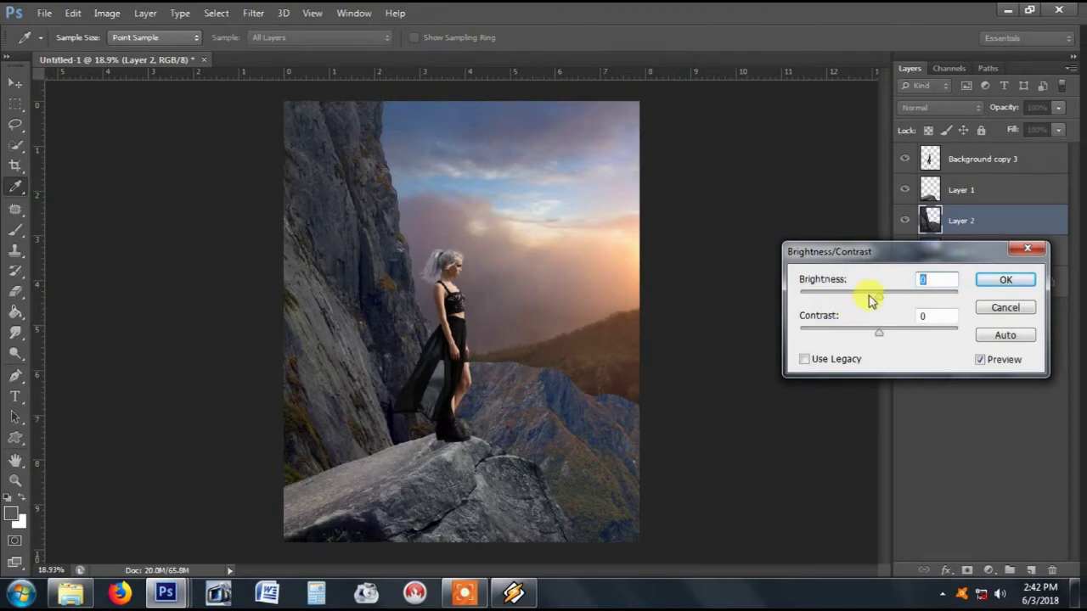
{"action": "left_click", "coordinate": [868, 293]}
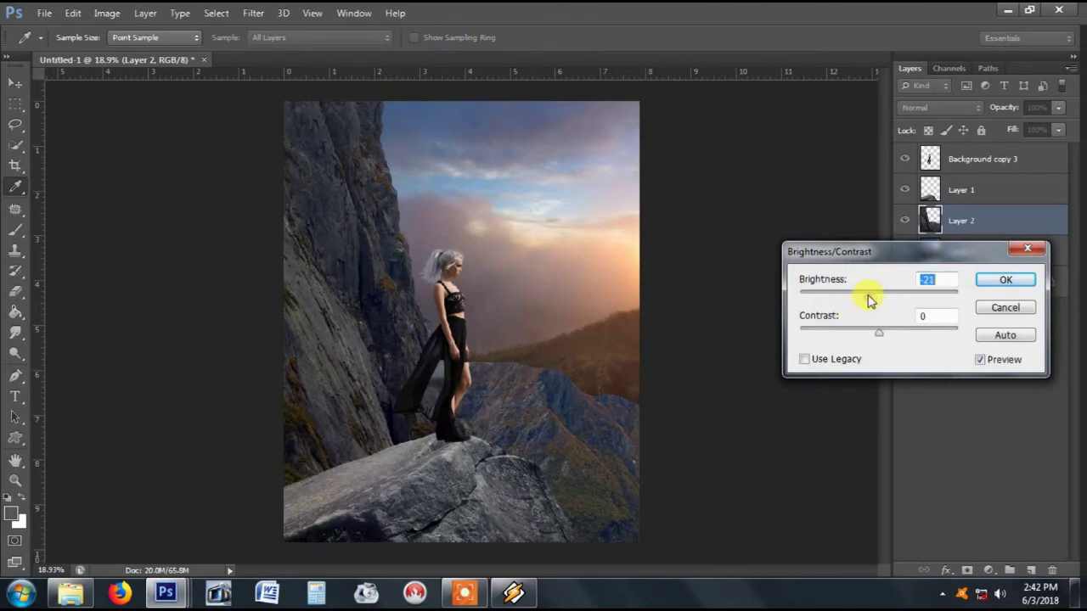
{"action": "left_click", "coordinate": [1003, 280]}
Step: Darken the boulder layer with brightness -55 and contrast 18
{"action": "key", "text": "v"}
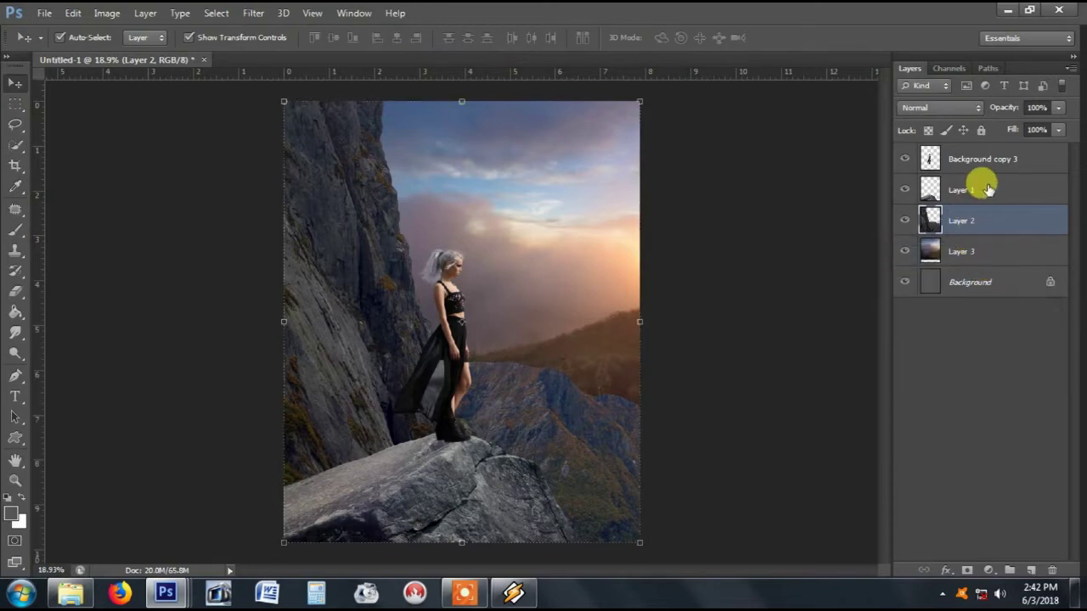
{"action": "left_click", "coordinate": [987, 190]}
{"action": "left_click", "coordinate": [107, 13]}
{"action": "mouse_move", "coordinate": [132, 55]}
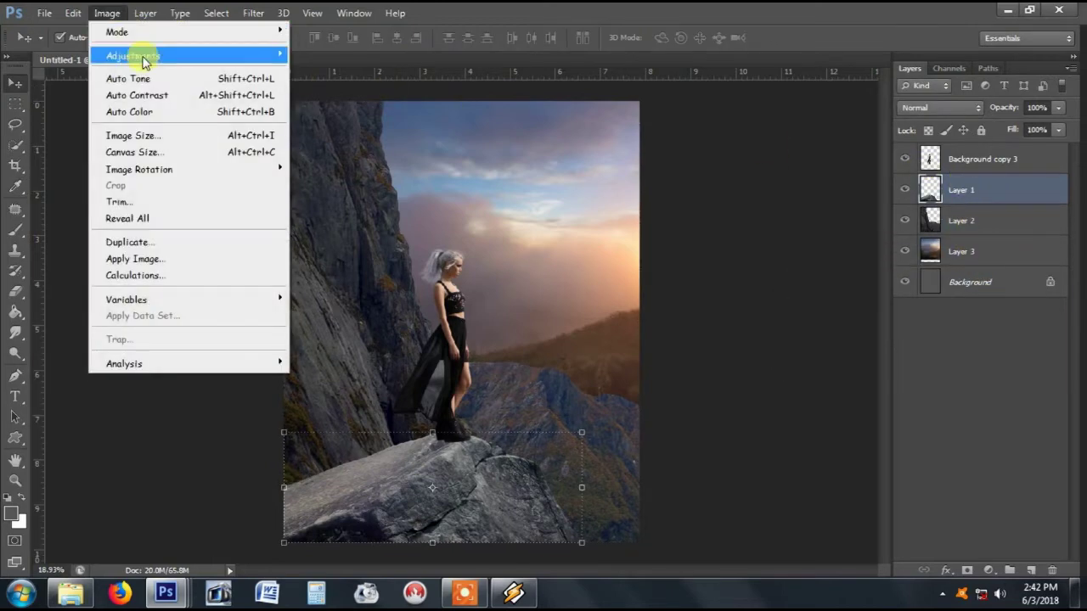
{"action": "left_click", "coordinate": [393, 51]}
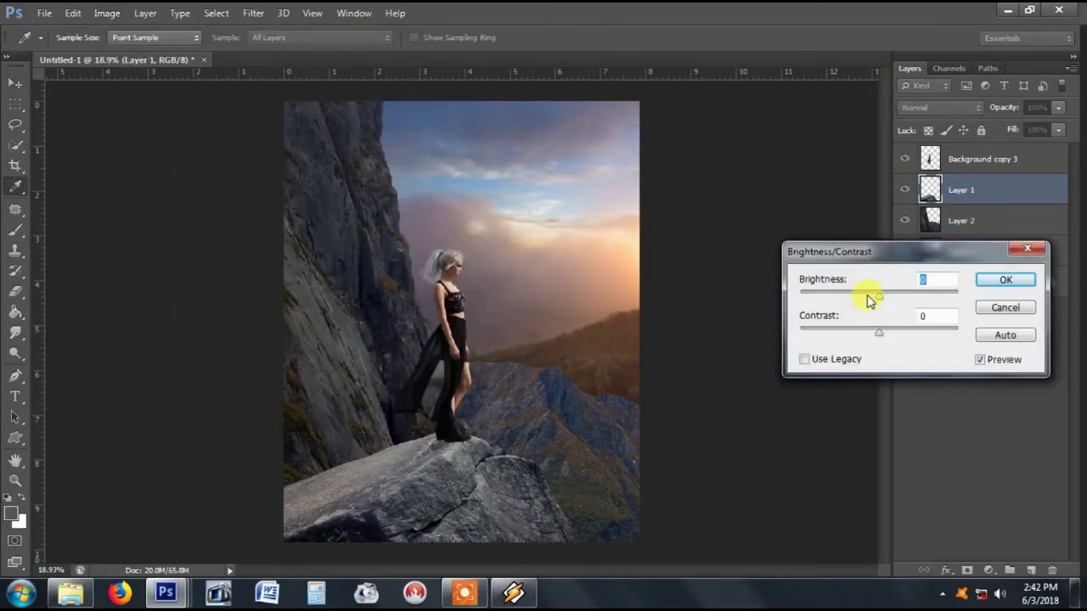
{"action": "left_click_drag", "start_coordinate": [862, 299], "coordinate": [854, 304]}
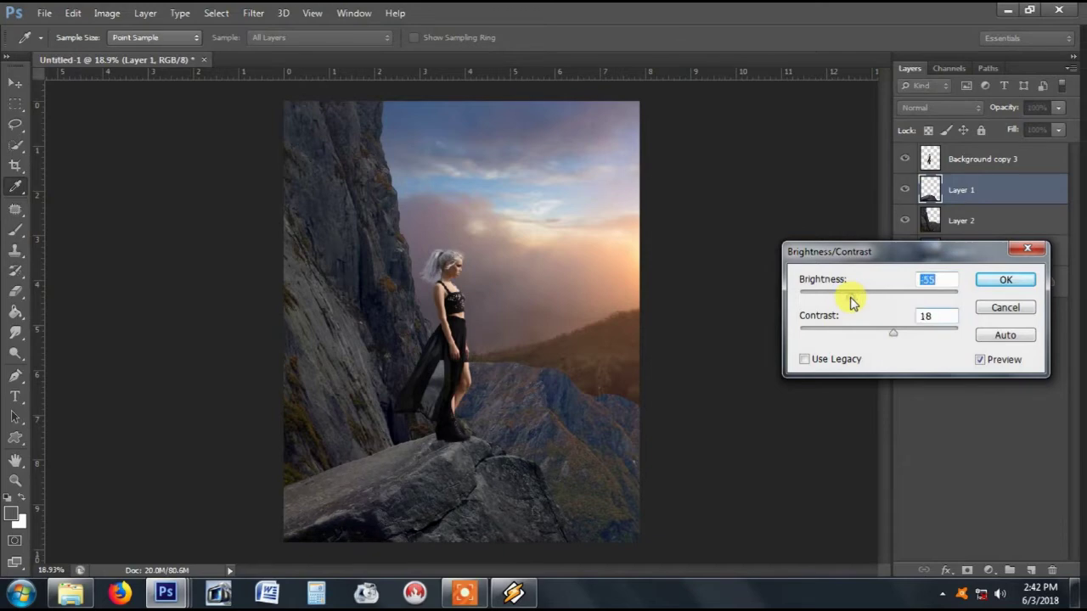
{"action": "left_click", "coordinate": [1005, 281]}
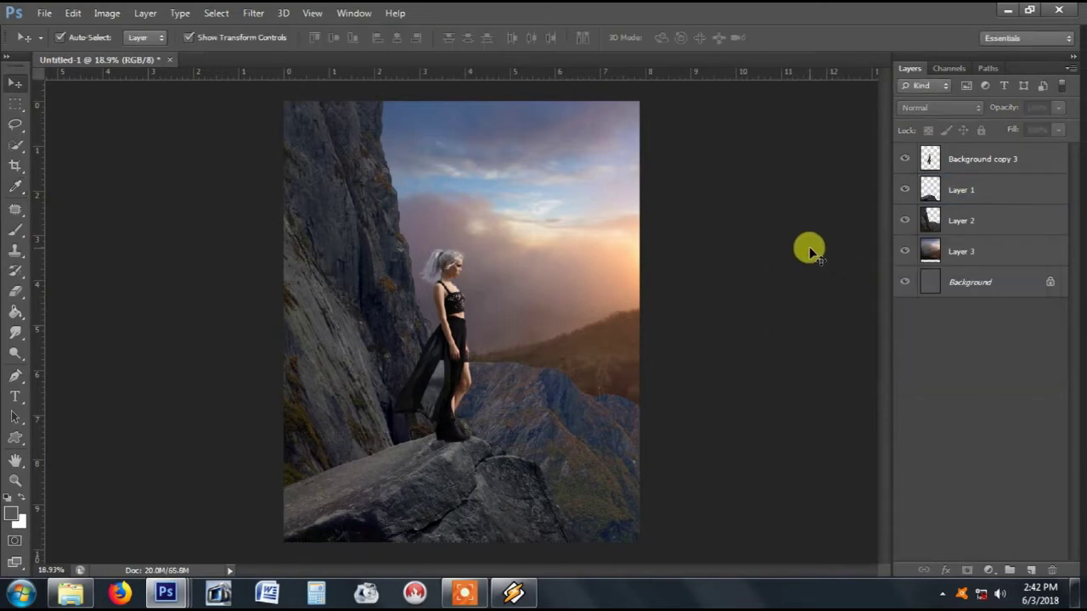
Step: Clip a Vibrance adjustment layer set to -23 onto the cliff's Layer 2
{"action": "left_click", "coordinate": [992, 222]}
{"action": "left_click", "coordinate": [995, 572]}
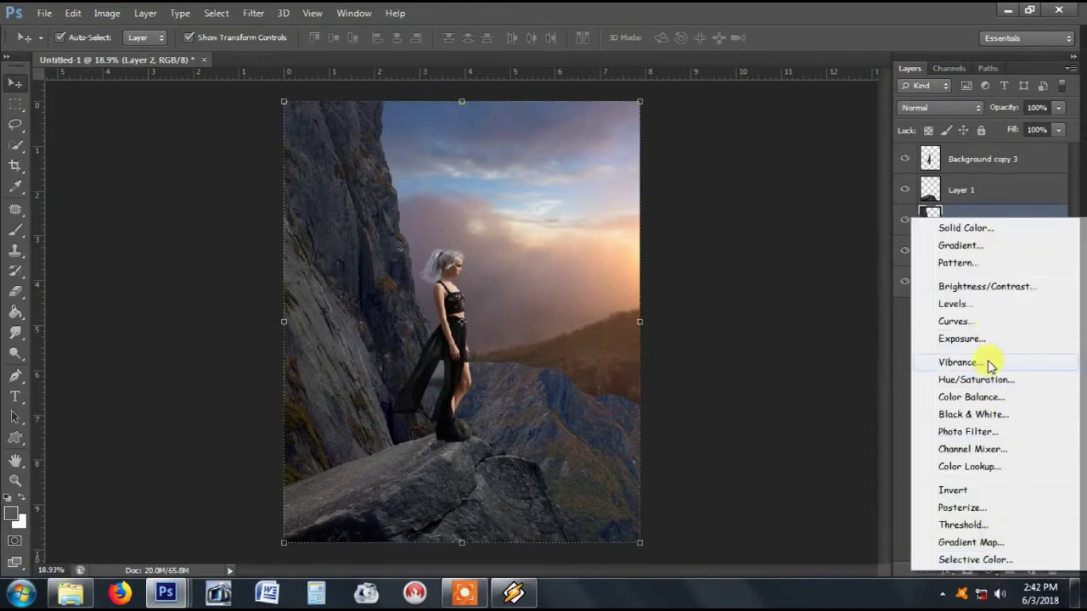
{"action": "left_click", "coordinate": [989, 363]}
{"action": "left_click_drag", "start_coordinate": [606, 247], "coordinate": [809, 255]}
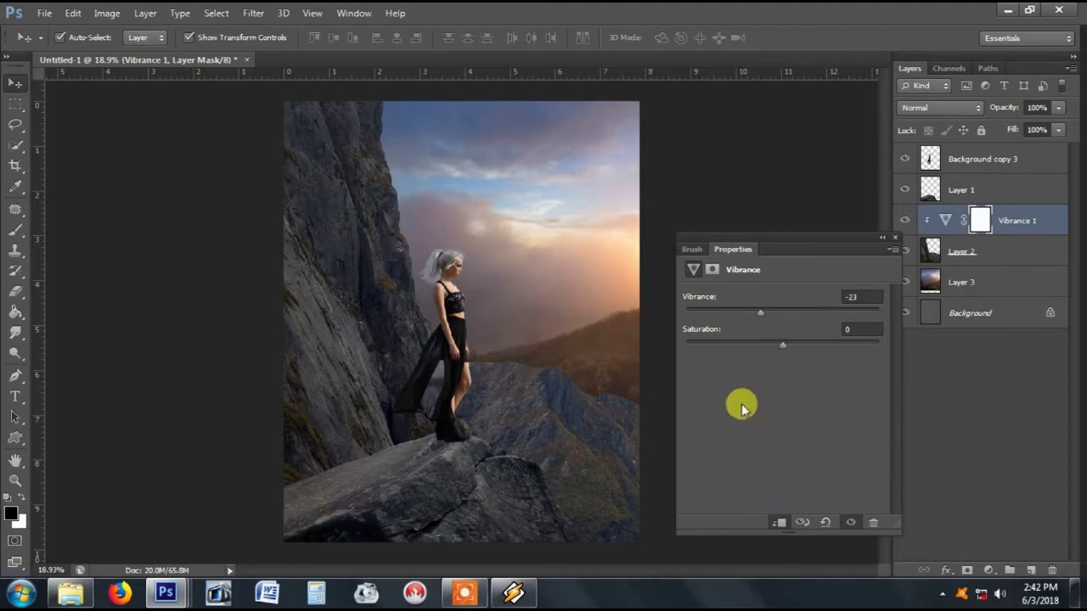
{"action": "left_click", "coordinate": [883, 240]}
{"action": "left_click", "coordinate": [774, 235]}
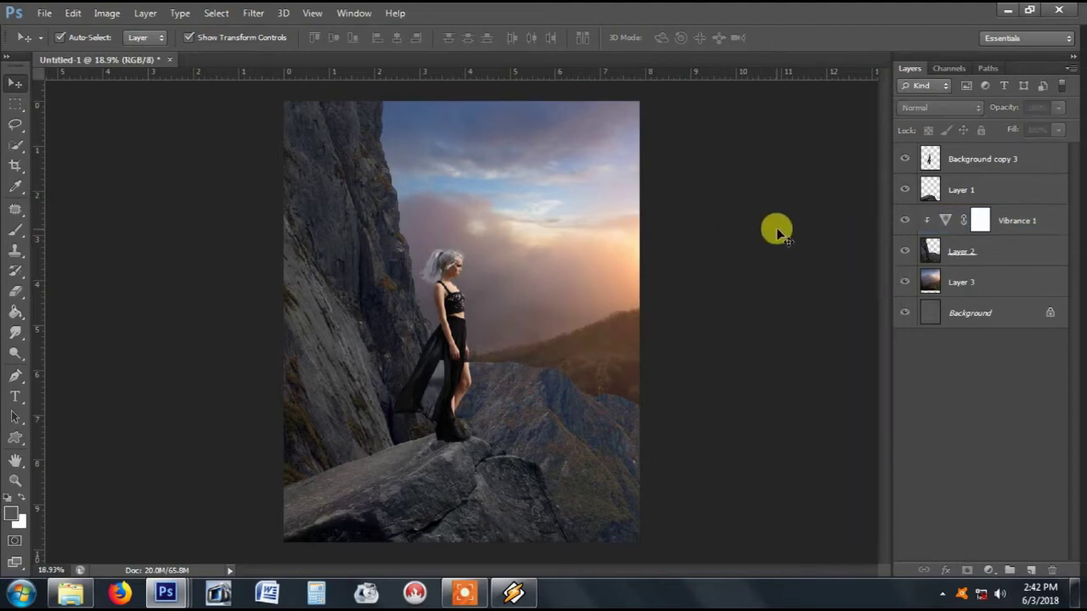
{"action": "scroll", "coordinate": [779, 238], "scroll_direction": "down", "scroll_amount": 1}
{"action": "scroll", "coordinate": [779, 238], "scroll_direction": "down", "scroll_amount": 1}
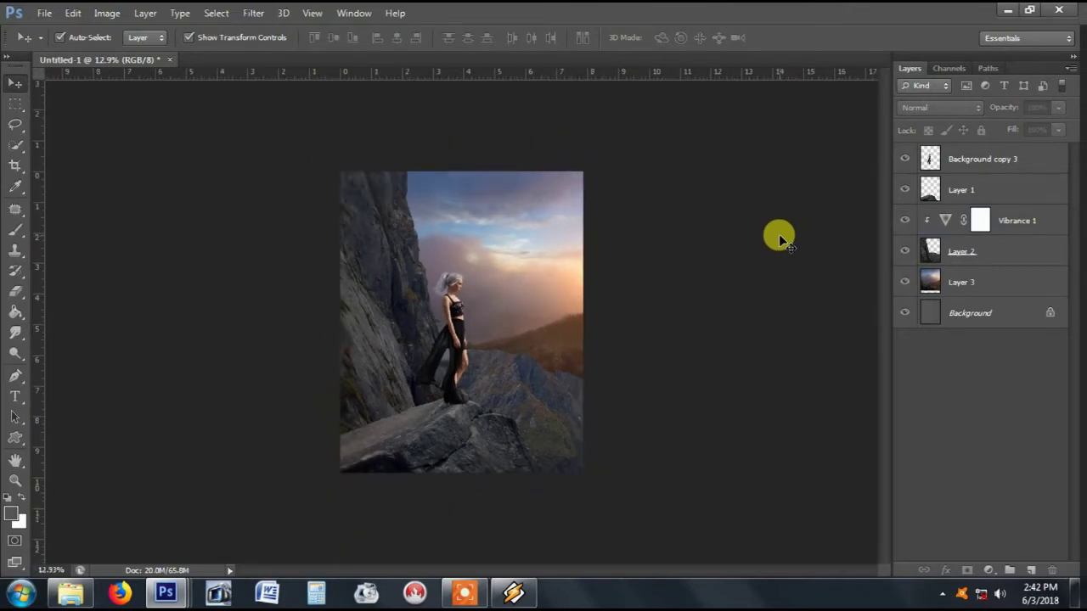
{"action": "scroll", "coordinate": [782, 239], "scroll_direction": "up", "scroll_amount": 1}
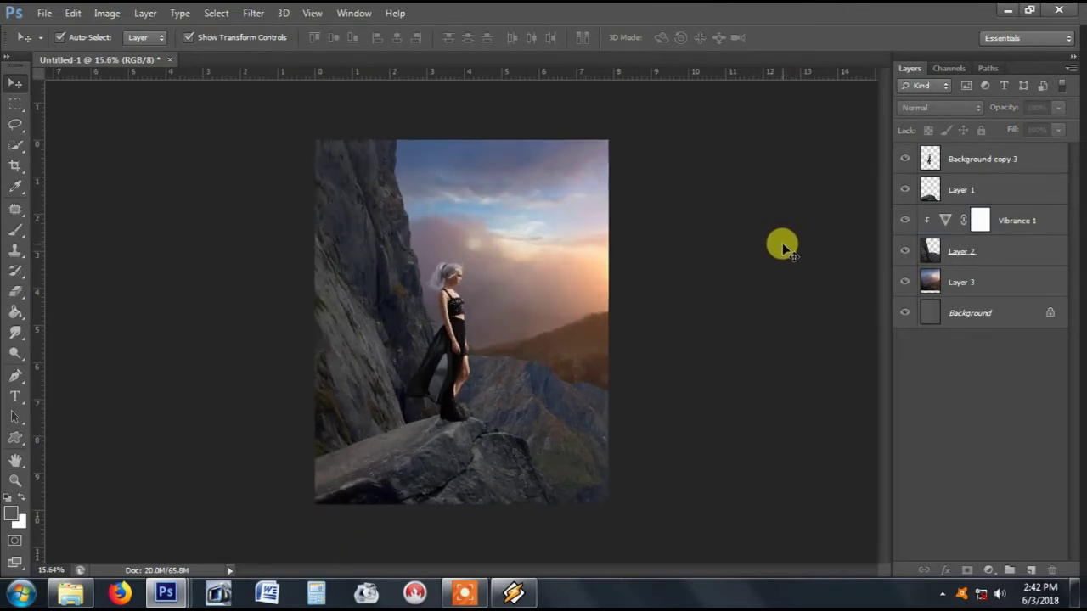
{"action": "scroll", "coordinate": [544, 363], "scroll_direction": "up", "scroll_amount": 1}
{"action": "scroll", "coordinate": [544, 363], "scroll_direction": "up", "scroll_amount": 2}
Step: Duplicate the woman's layer as Background copy 4 and set Background copy 3 to Multiply
{"action": "left_click", "coordinate": [1002, 159]}
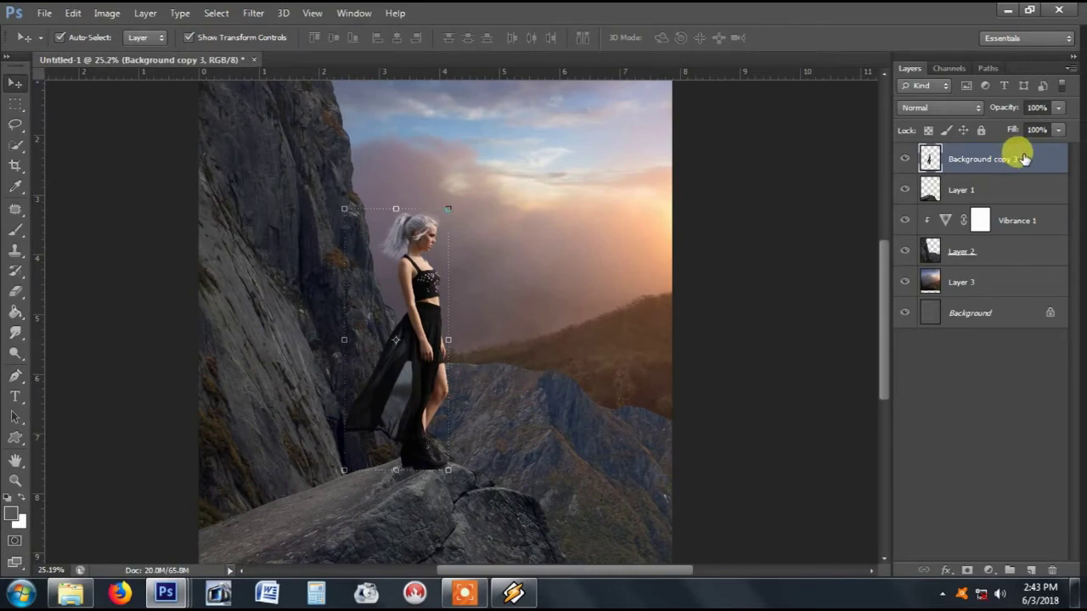
{"action": "left_click_drag", "start_coordinate": [1023, 159], "coordinate": [1030, 569]}
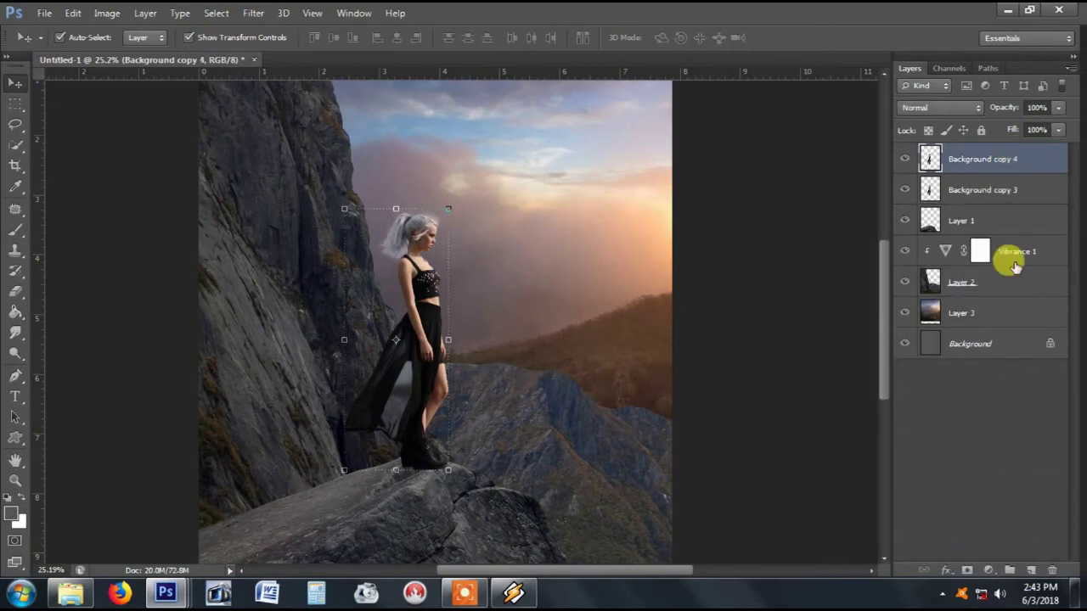
{"action": "left_click", "coordinate": [997, 188]}
{"action": "left_click", "coordinate": [951, 107]}
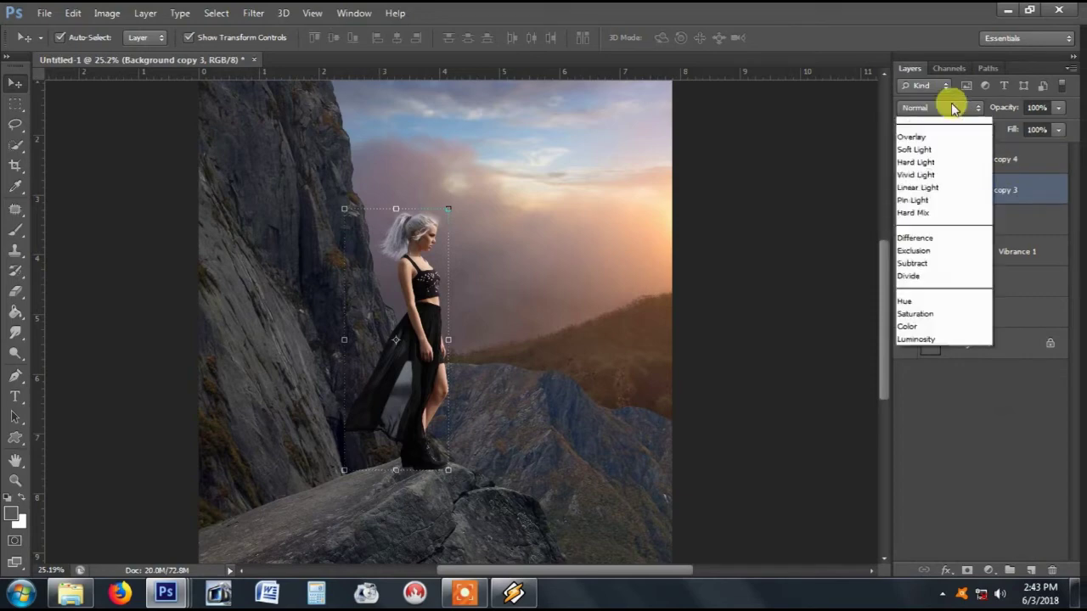
{"action": "left_click", "coordinate": [933, 175]}
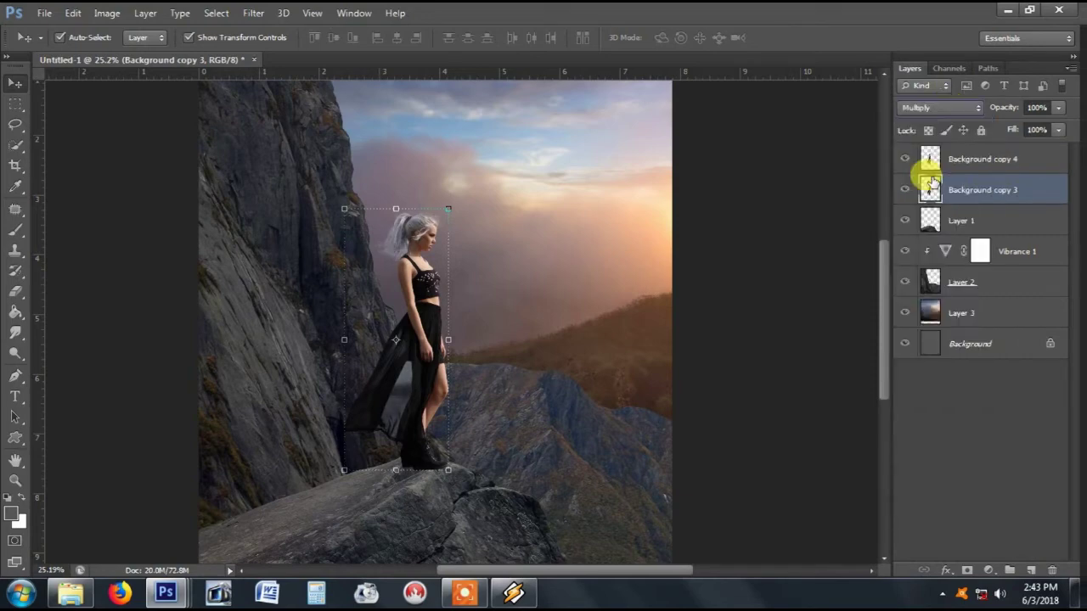
{"action": "left_click", "coordinate": [764, 270]}
Step: Toggle the top copy's visibility to compare the darker look, then zoom in on the woman
{"action": "left_click", "coordinate": [915, 159]}
{"action": "left_click", "coordinate": [904, 159]}
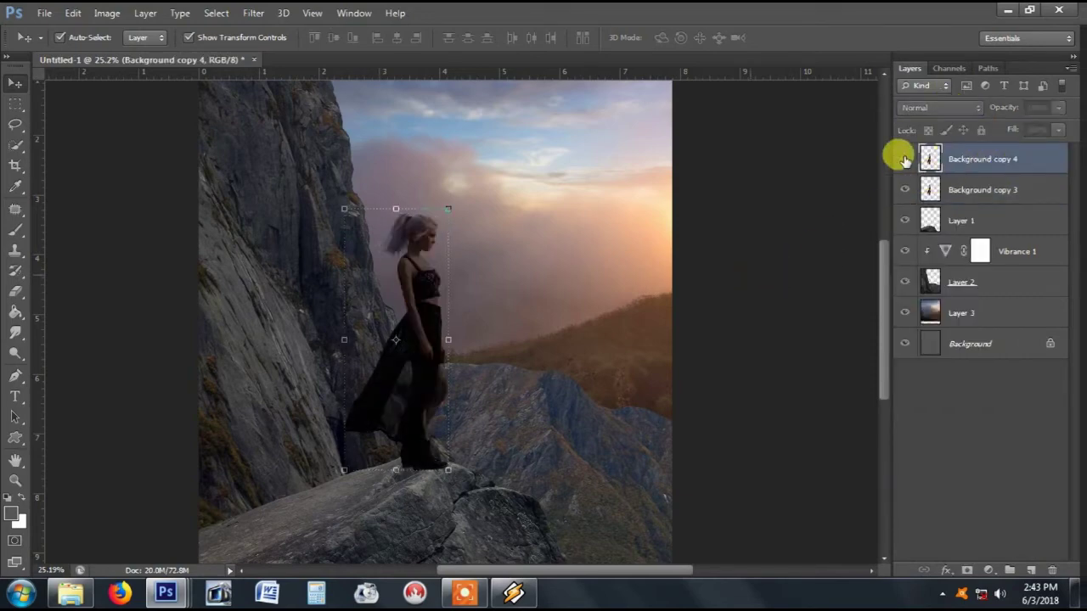
{"action": "left_click", "coordinate": [904, 159]}
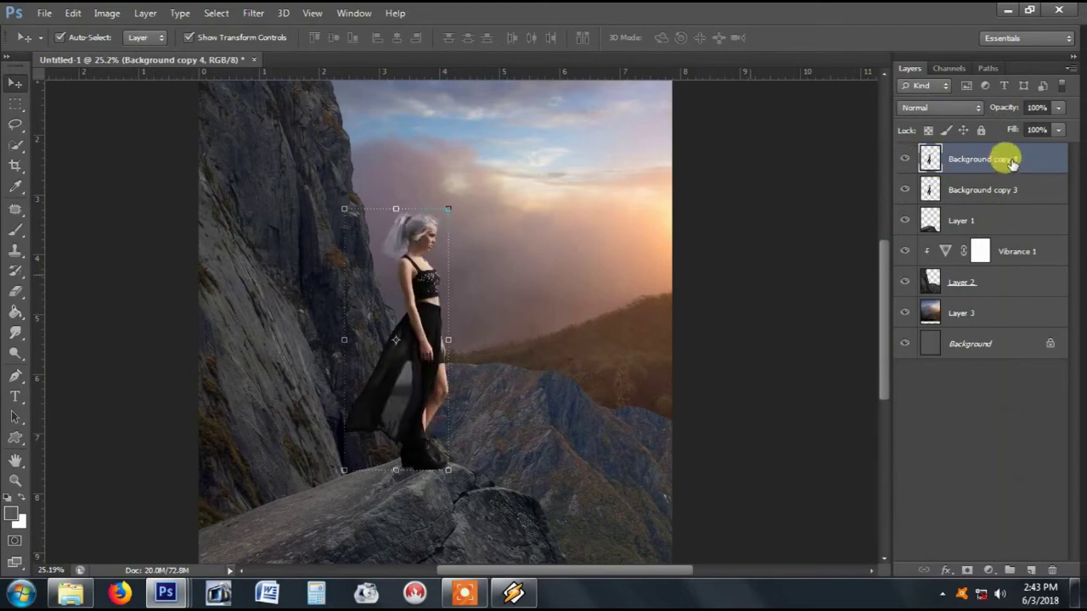
{"action": "left_click", "coordinate": [785, 218]}
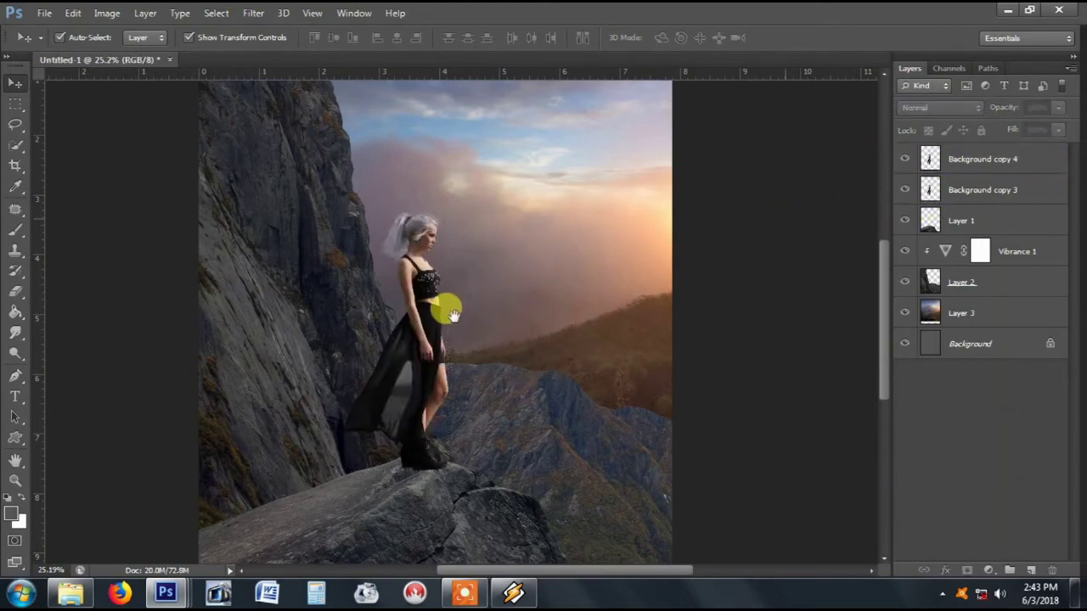
{"action": "mouse_move", "coordinate": [453, 315]}
{"action": "left_mouse_down"}
{"action": "mouse_move", "coordinate": [563, 267]}
{"action": "mouse_move", "coordinate": [550, 322]}
{"action": "left_mouse_up"}
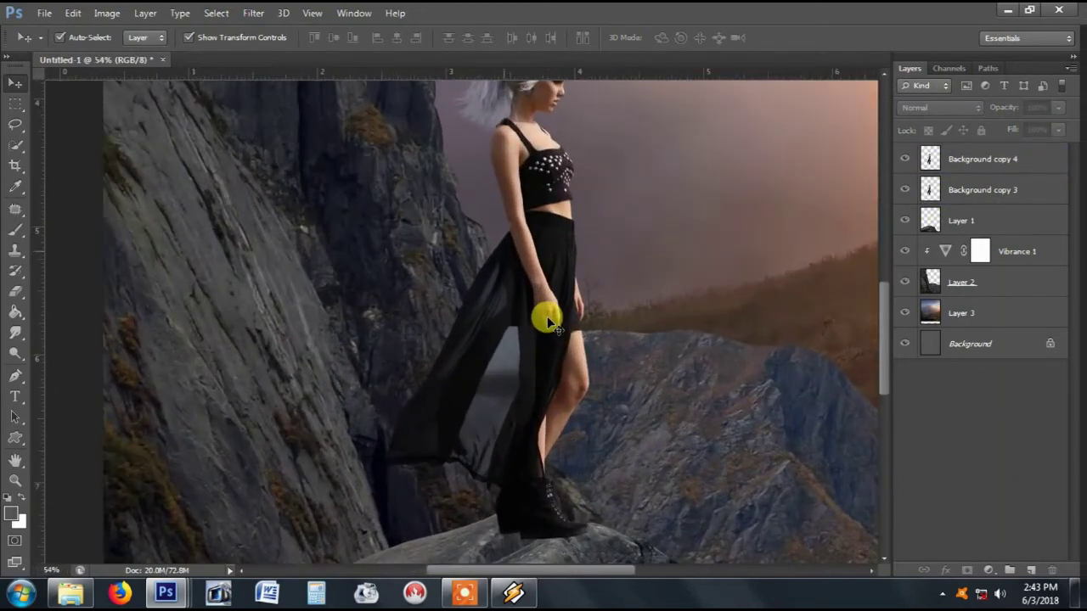
{"action": "scroll", "coordinate": [547, 320], "scroll_direction": "up", "scroll_amount": 1}
Step: Set a soft round, 0%-hardness Eraser at 71% opacity and begin erasing the top copy's skirt
{"action": "left_click", "coordinate": [13, 292]}
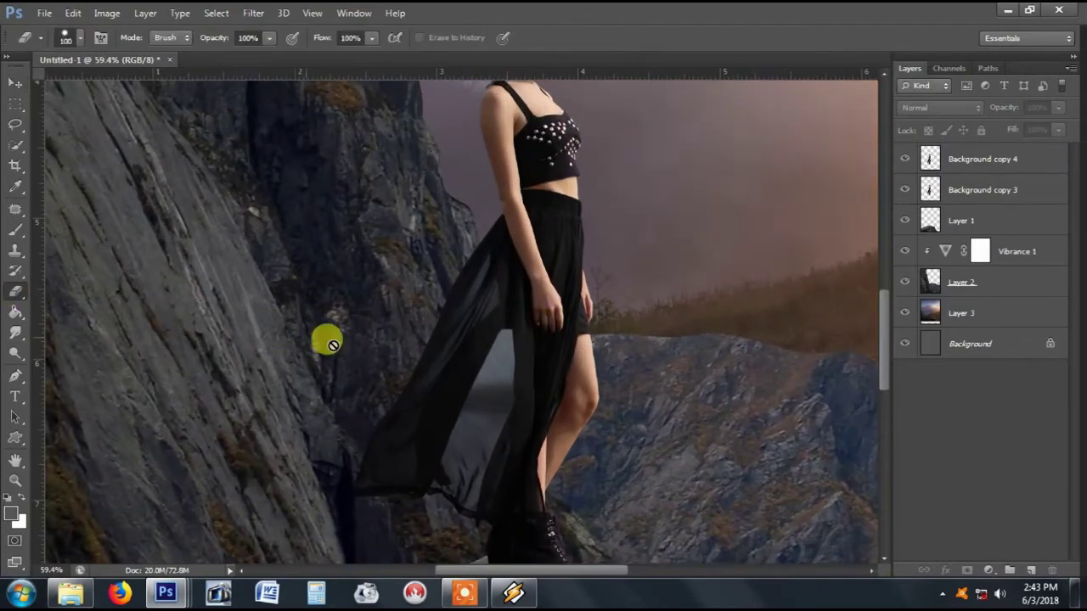
{"action": "left_click", "coordinate": [993, 159]}
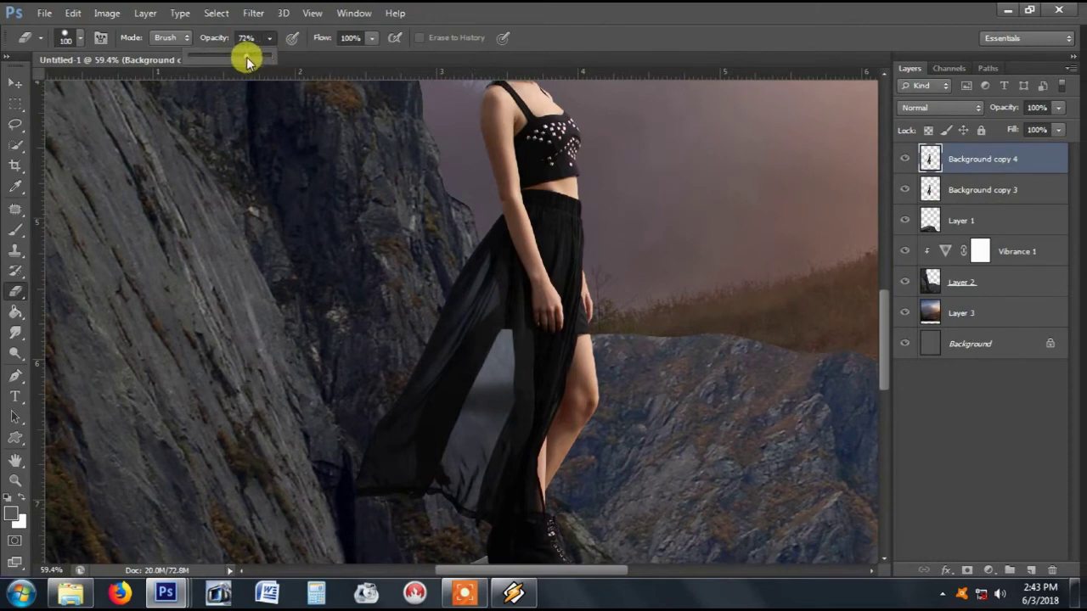
{"action": "left_click_drag", "start_coordinate": [247, 57], "coordinate": [246, 57]}
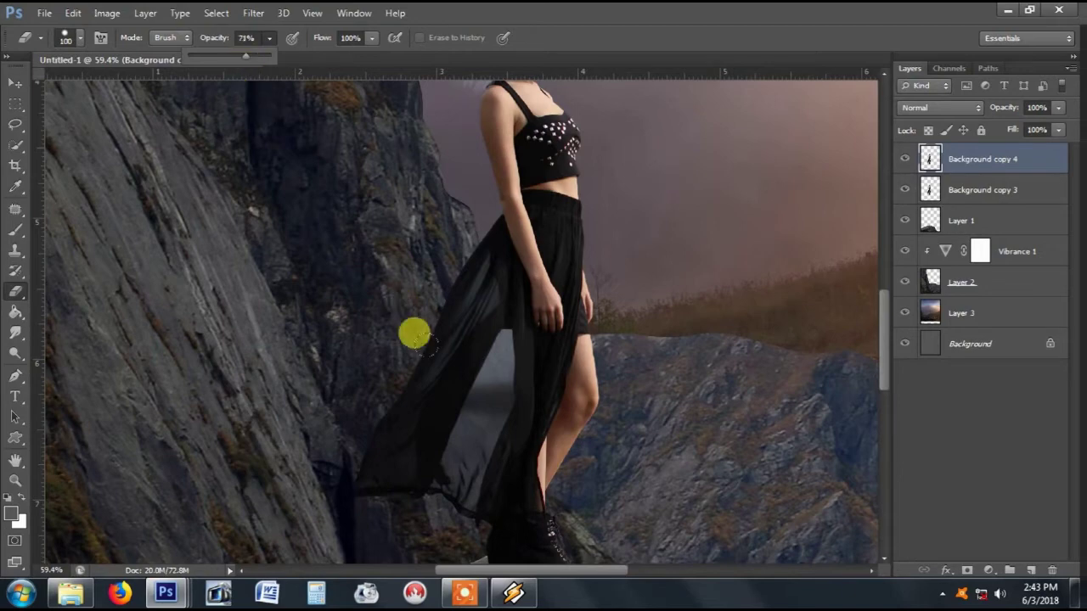
{"action": "left_click_drag", "start_coordinate": [483, 317], "coordinate": [480, 342]}
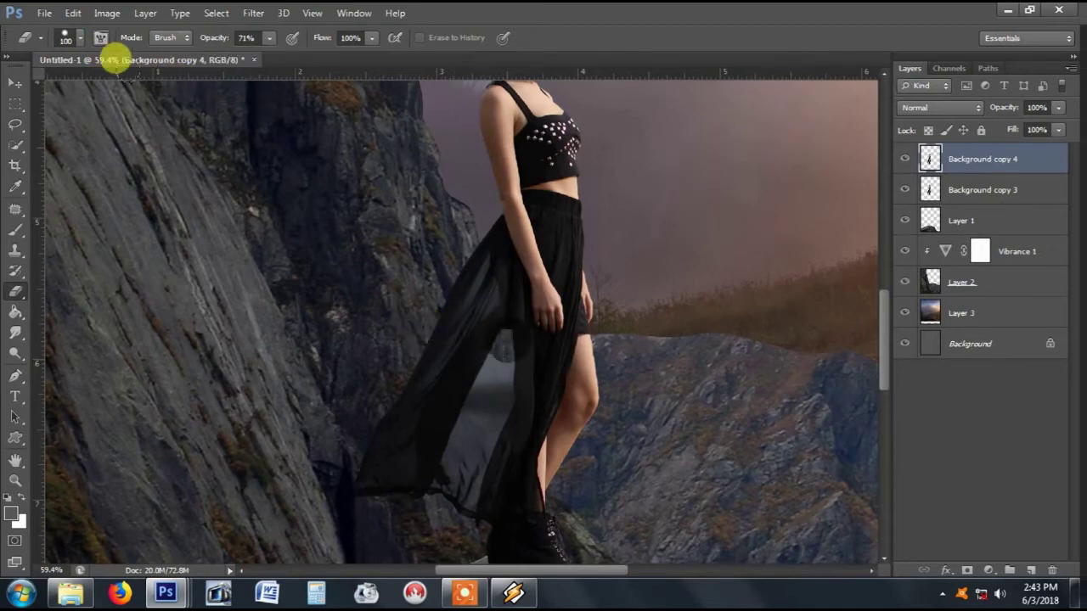
{"action": "key", "text": "alt+bracketleft"}
{"action": "left_click", "coordinate": [83, 39]}
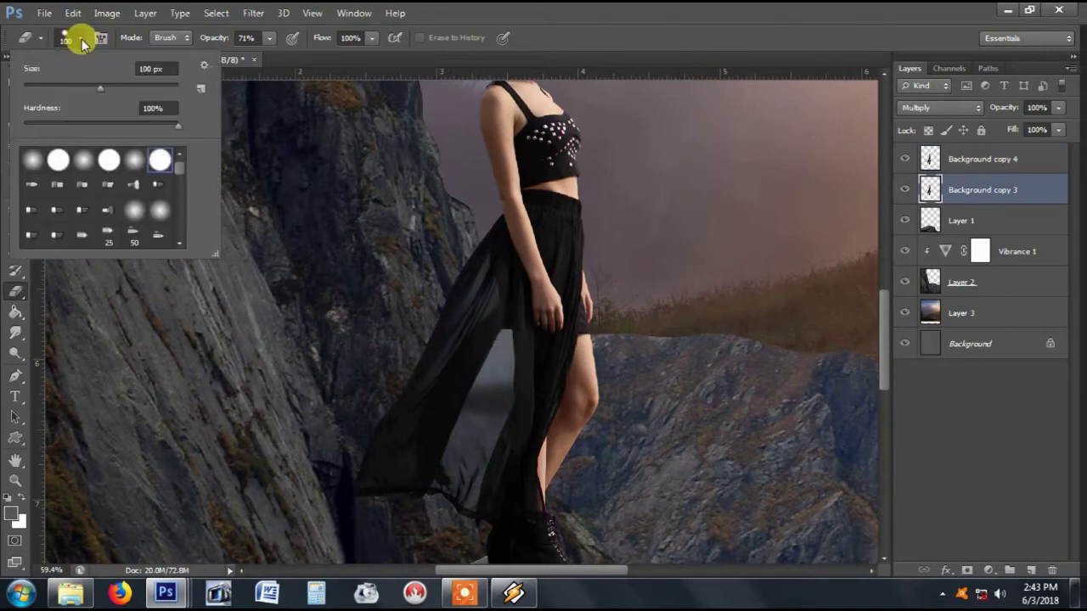
{"action": "left_click", "coordinate": [135, 159]}
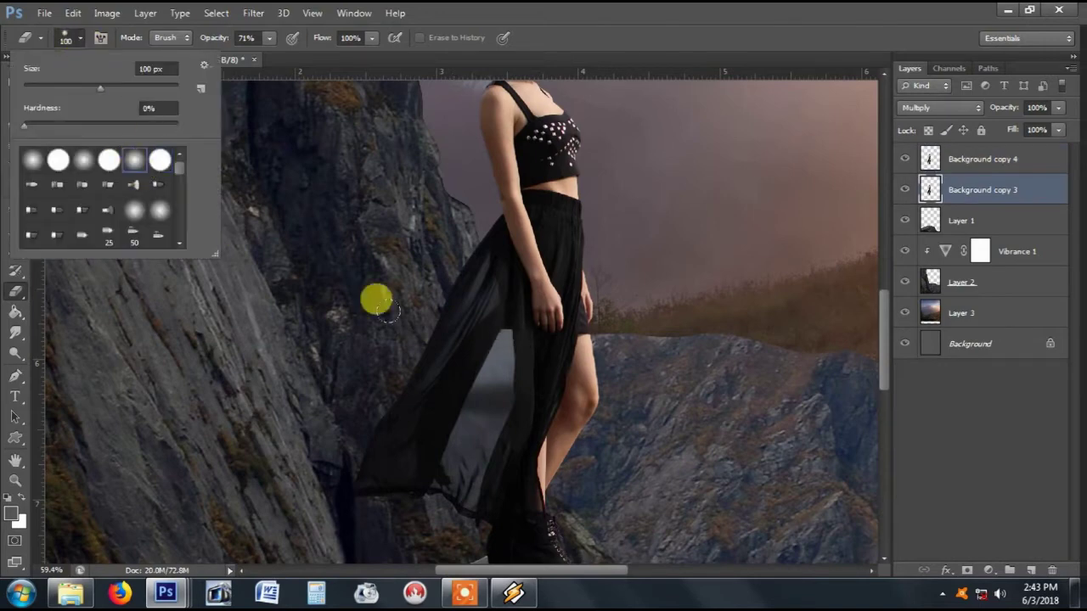
{"action": "left_click", "coordinate": [488, 325]}
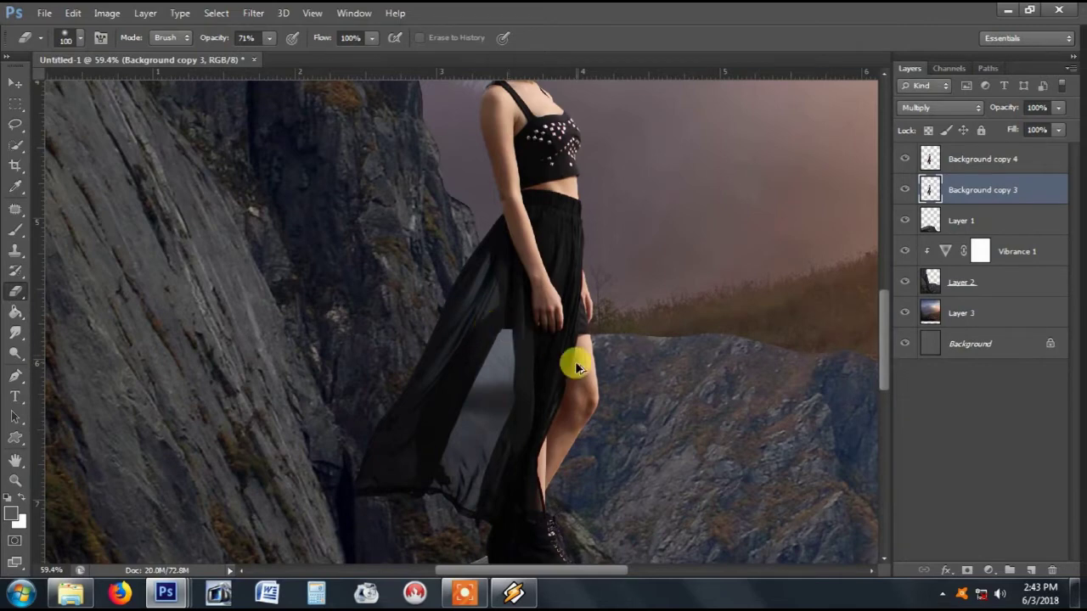
Step: Erase the top copy's skirt with a 150 px eraser to reveal the darker copy, then check it
{"action": "left_click", "coordinate": [984, 162]}
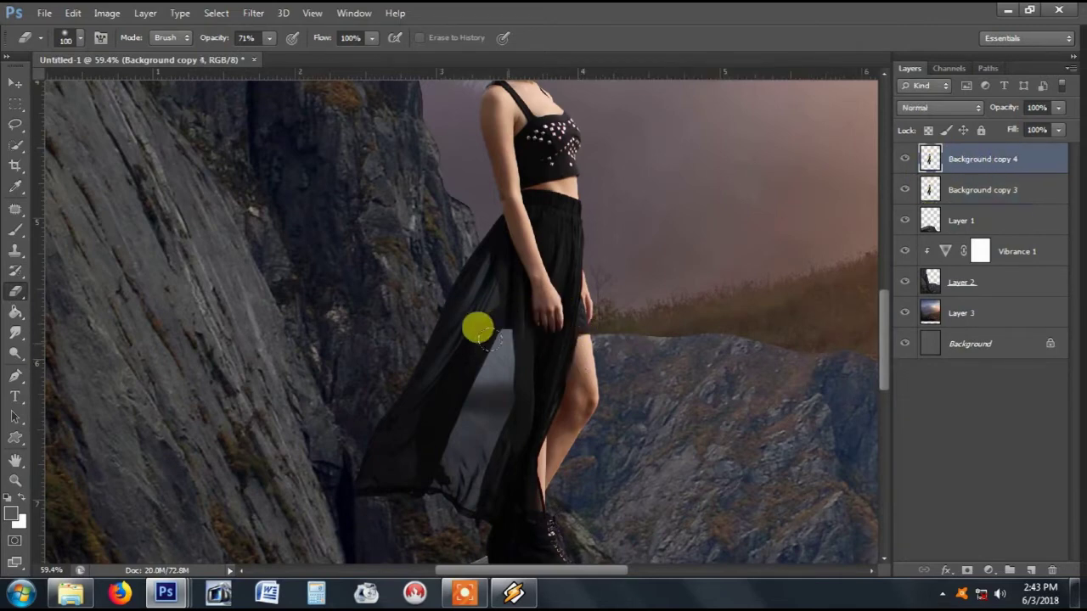
{"action": "scroll", "coordinate": [478, 319], "scroll_direction": "up", "scroll_amount": 3}
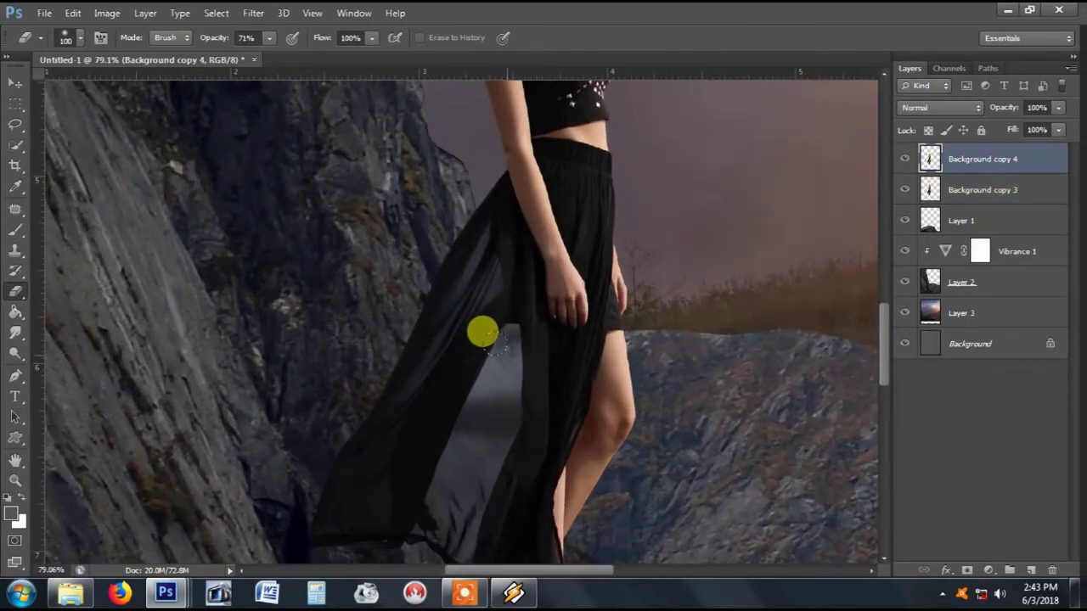
{"action": "key", "text": "bracketright"}
{"action": "left_click_drag", "start_coordinate": [490, 339], "coordinate": [466, 394]}
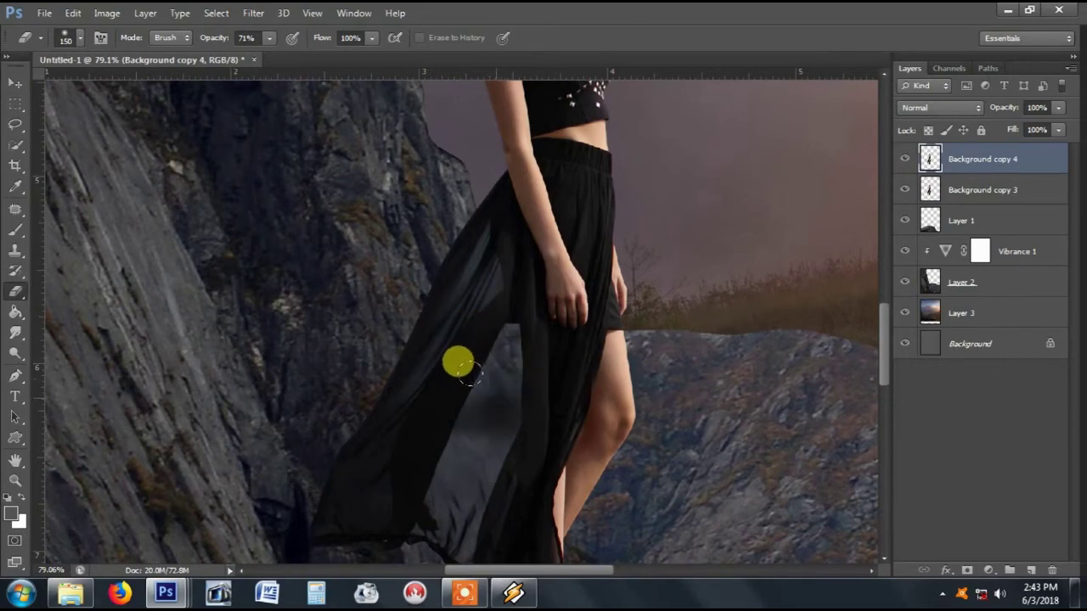
{"action": "left_click_drag", "start_coordinate": [453, 384], "coordinate": [405, 473]}
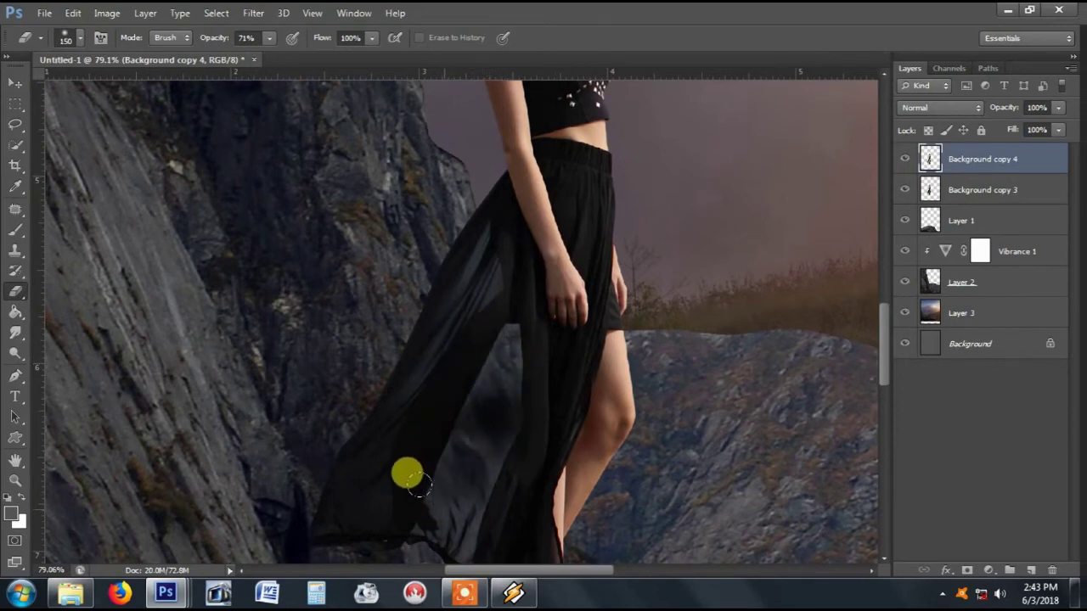
{"action": "left_click_drag", "start_coordinate": [495, 411], "coordinate": [539, 310]}
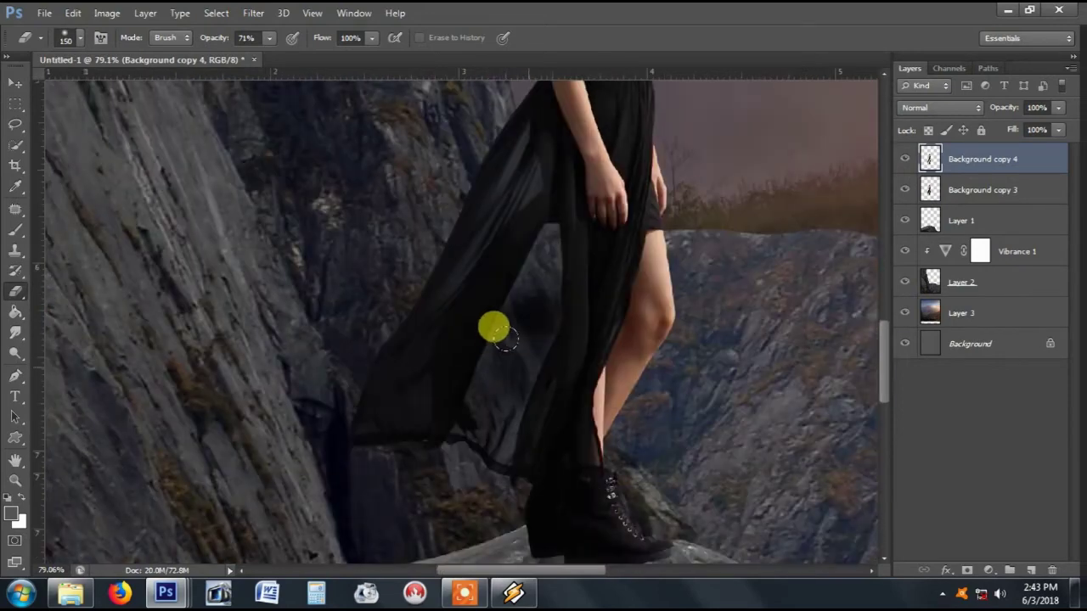
{"action": "mouse_move", "coordinate": [465, 381]}
{"action": "left_mouse_down"}
{"action": "mouse_move", "coordinate": [508, 208]}
{"action": "mouse_move", "coordinate": [490, 252]}
{"action": "left_mouse_up"}
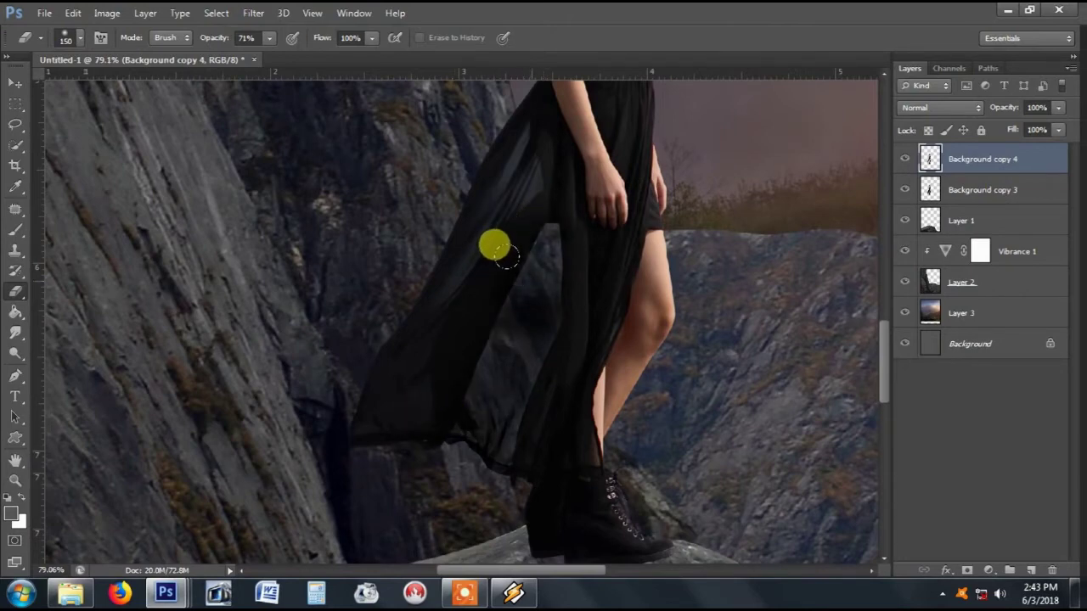
{"action": "key", "text": "bracketleft"}
{"action": "key", "text": "bracketleft"}
{"action": "key", "text": "bracketleft"}
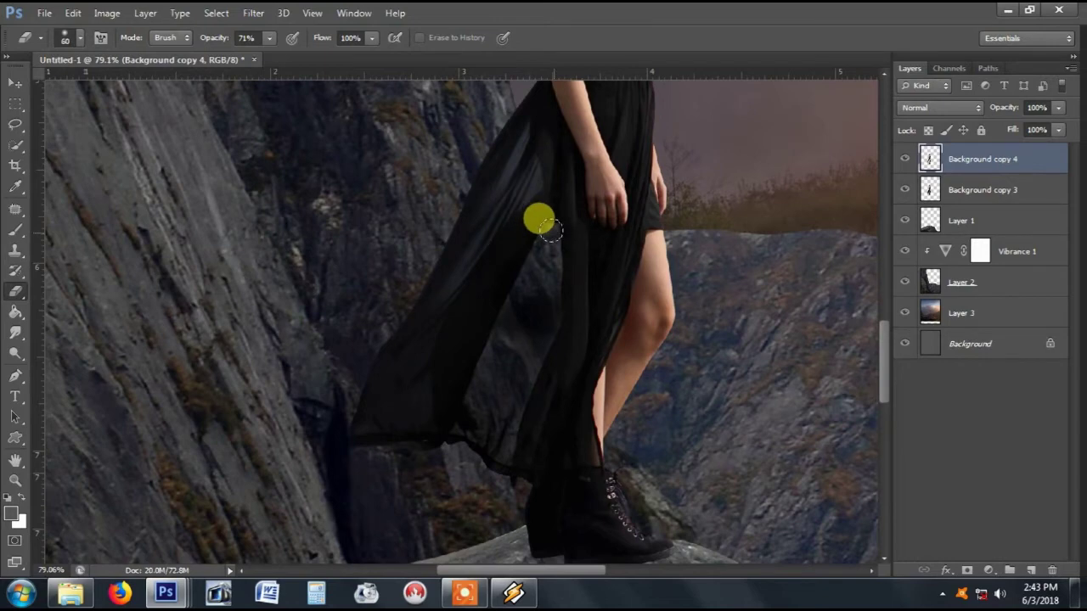
{"action": "key", "text": "bracketright"}
{"action": "key", "text": "bracketright"}
{"action": "key", "text": "bracketright"}
{"action": "key", "text": "bracketright"}
{"action": "key", "text": "bracketright"}
{"action": "key", "text": "bracketright"}
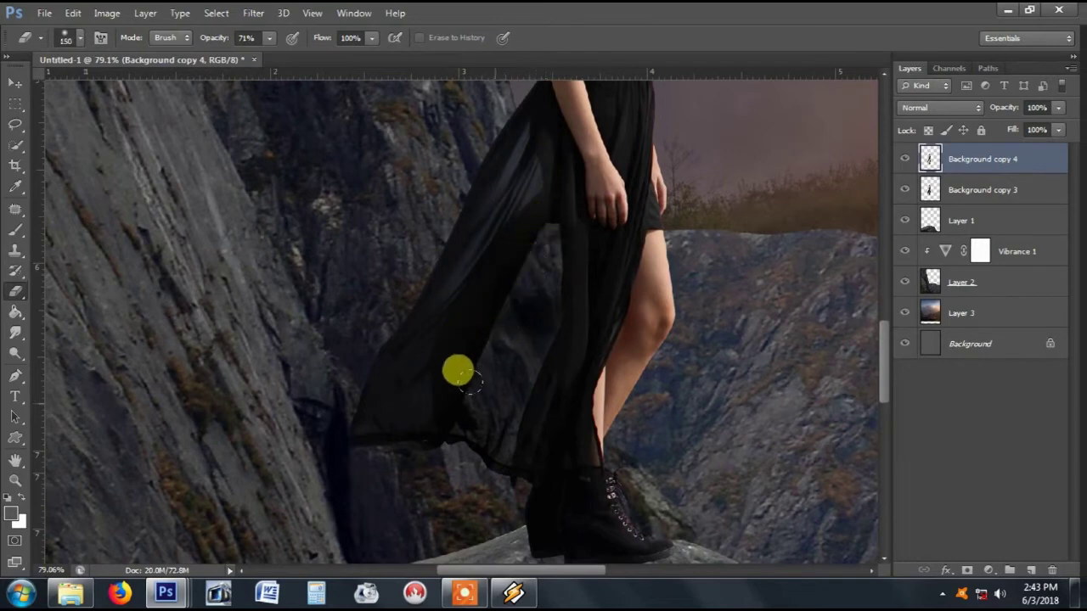
{"action": "left_click_drag", "start_coordinate": [458, 370], "coordinate": [452, 404]}
{"action": "scroll", "coordinate": [526, 406], "scroll_direction": "down", "scroll_amount": 2}
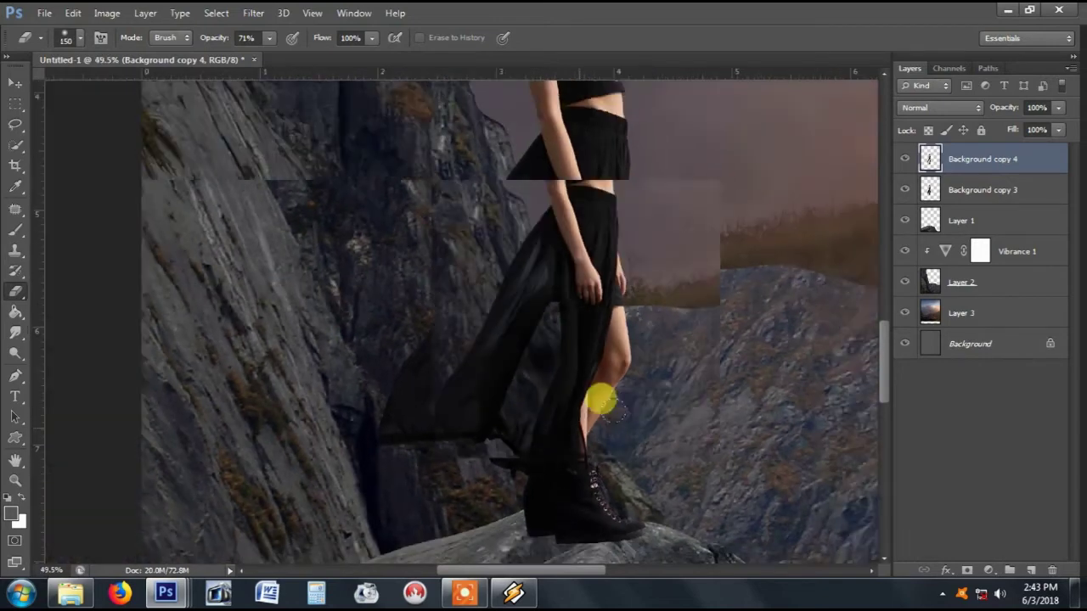
{"action": "scroll", "coordinate": [612, 395], "scroll_direction": "down", "scroll_amount": 2}
{"action": "scroll", "coordinate": [645, 407], "scroll_direction": "down", "scroll_amount": 2}
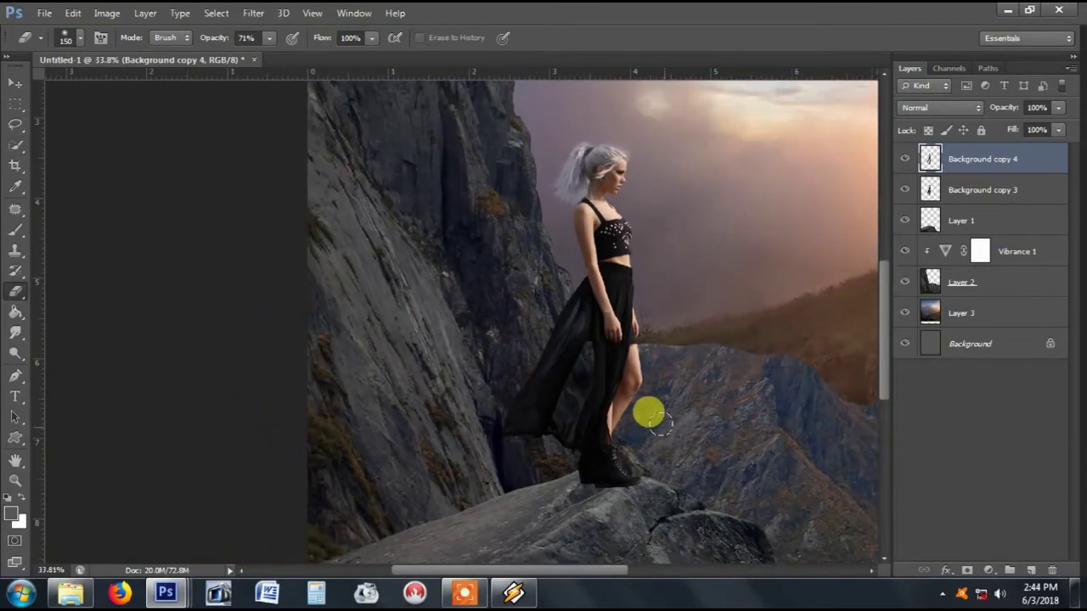
{"action": "scroll", "coordinate": [606, 117], "scroll_direction": "up", "scroll_amount": 2}
{"action": "scroll", "coordinate": [599, 110], "scroll_direction": "up", "scroll_amount": 2}
{"action": "scroll", "coordinate": [575, 85], "scroll_direction": "up", "scroll_amount": 2}
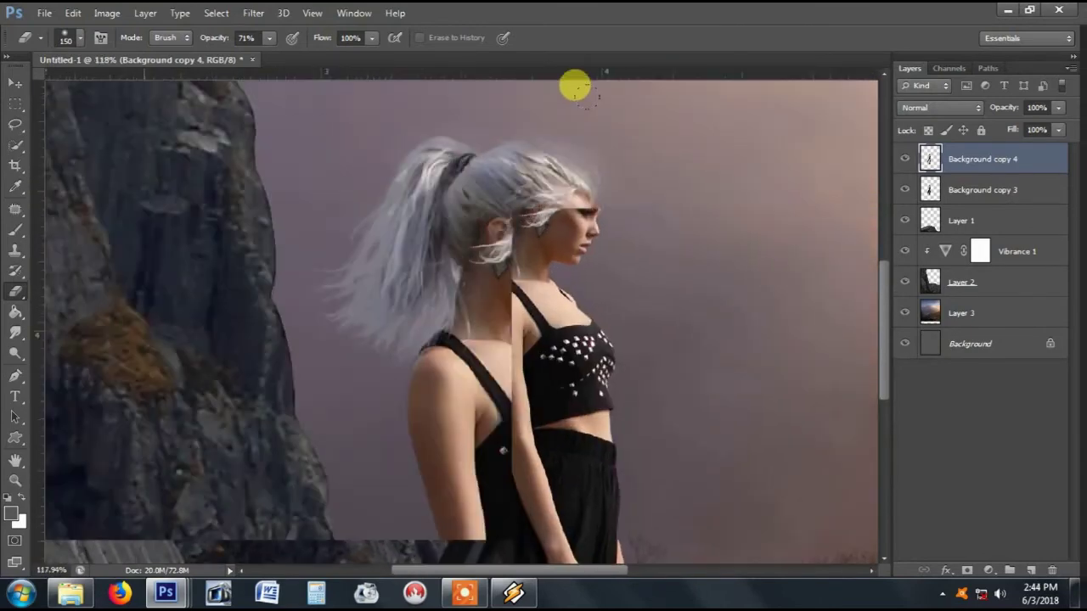
{"action": "scroll", "coordinate": [575, 86], "scroll_direction": "up", "scroll_amount": 1}
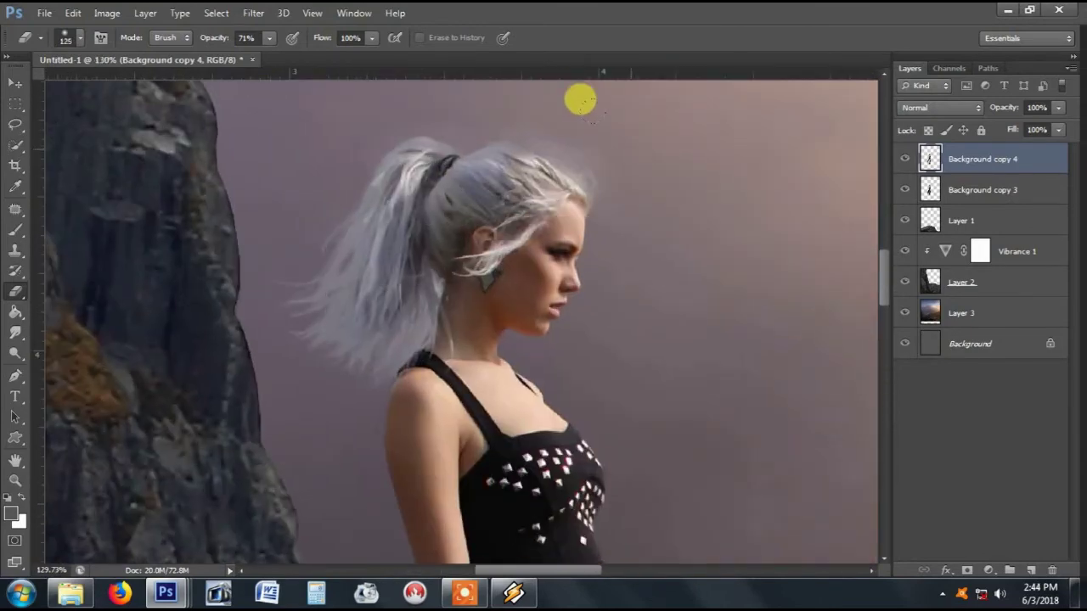
{"action": "left_click", "coordinate": [904, 159]}
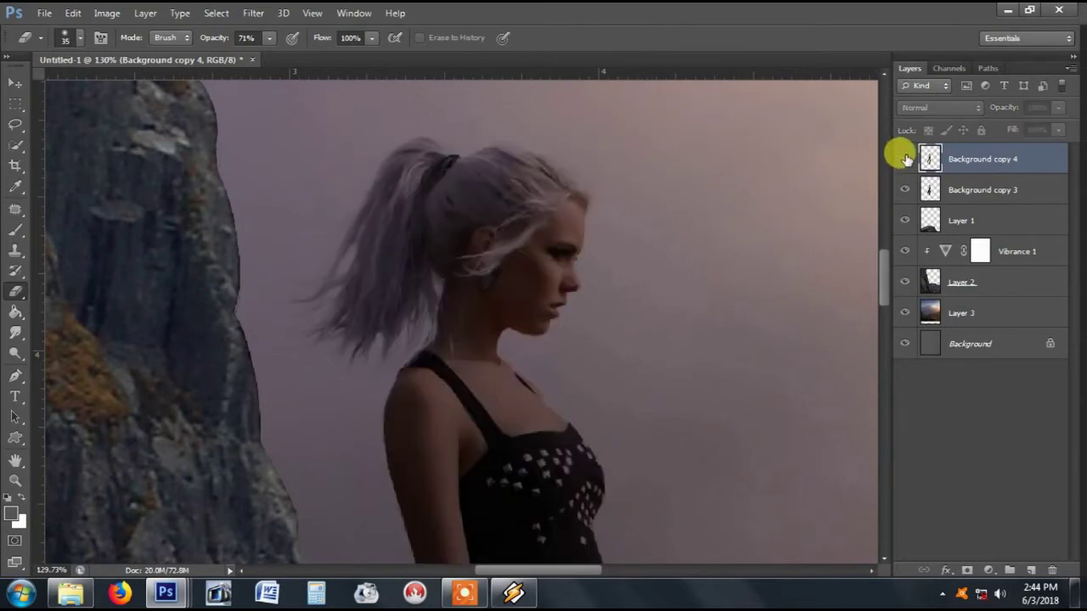
{"action": "left_click", "coordinate": [904, 159]}
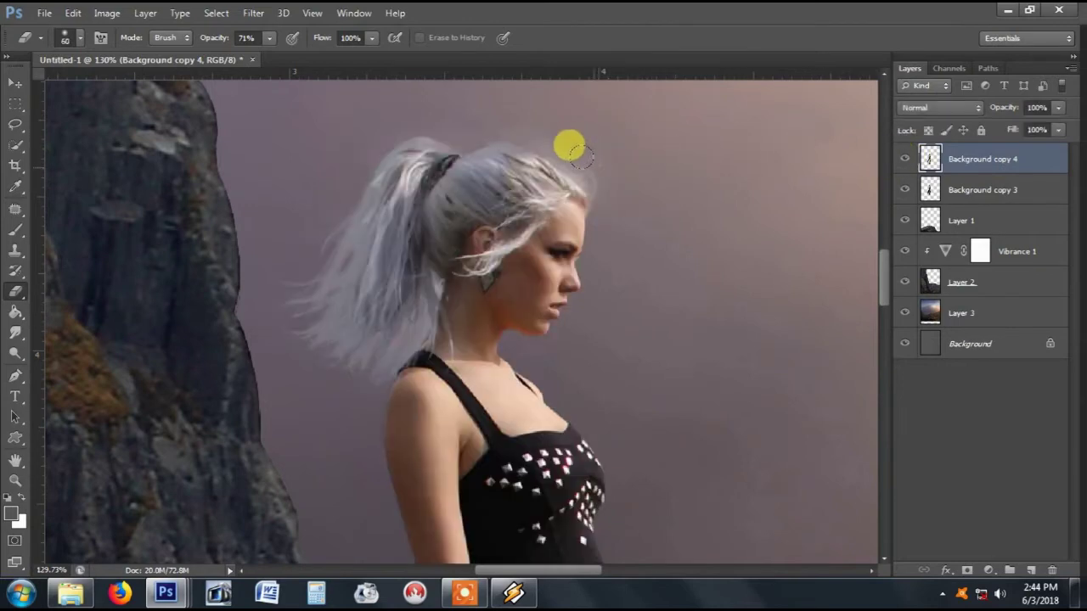
Step: Lower eraser flow to 58%, shrink the brush, and erase stray background along the ponytail edge
{"action": "key", "text": "bracketleft"}
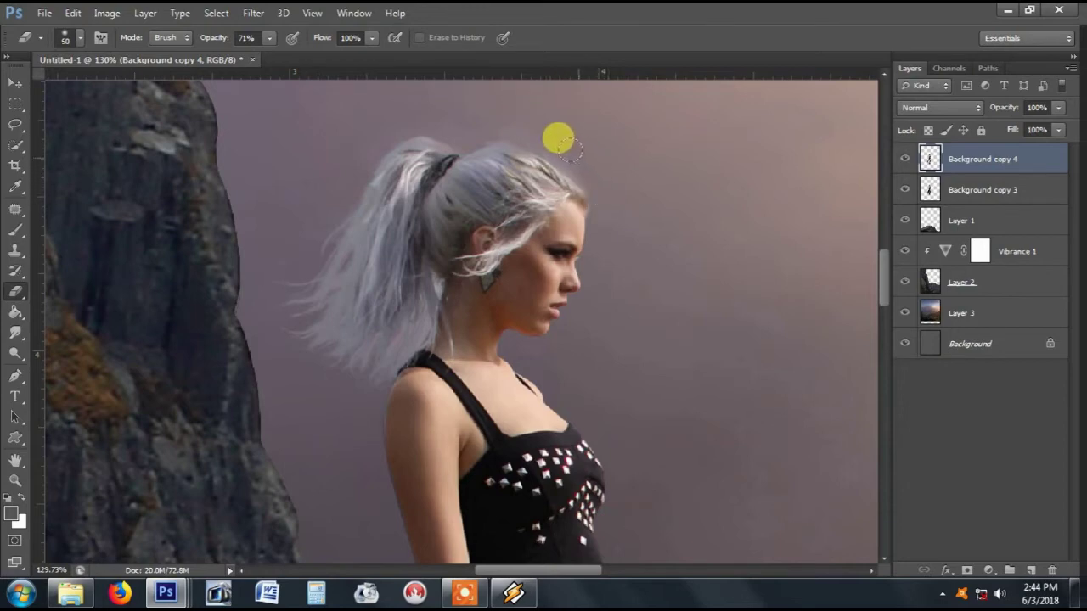
{"action": "key", "text": "bracketright"}
{"action": "key", "text": "bracketright"}
{"action": "key", "text": "bracketright"}
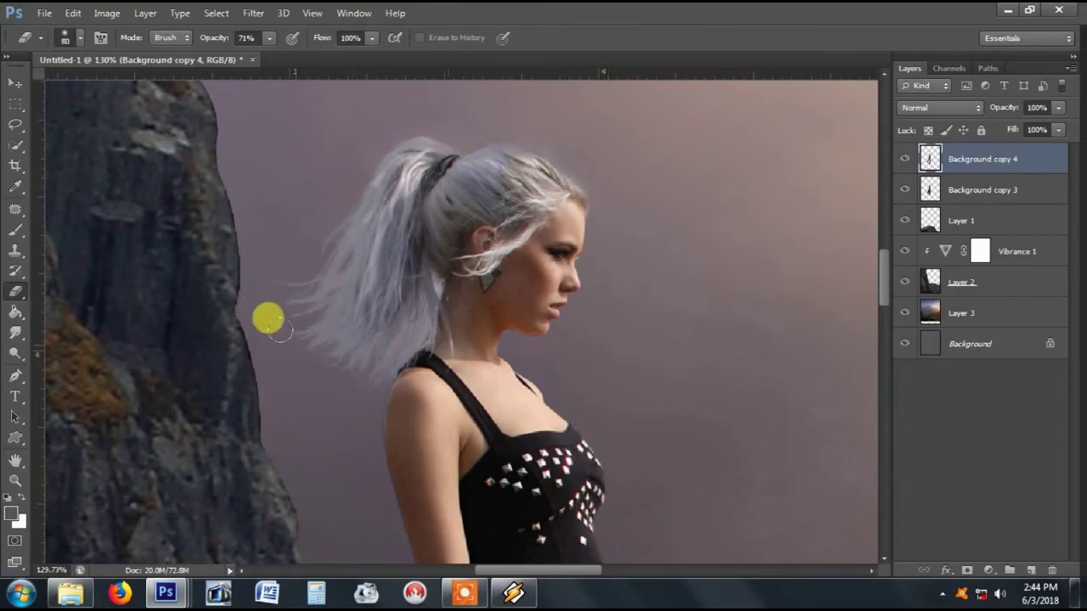
{"action": "key", "text": "bracketright"}
{"action": "key", "text": "bracketright"}
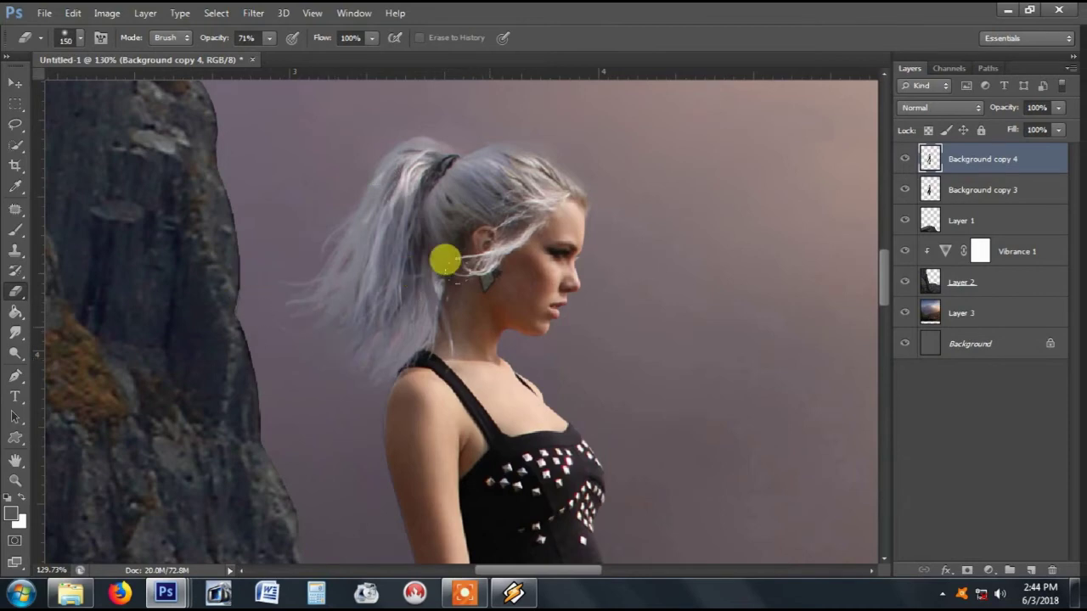
{"action": "left_click", "coordinate": [371, 37]}
{"action": "left_click_drag", "start_coordinate": [376, 51], "coordinate": [340, 54]}
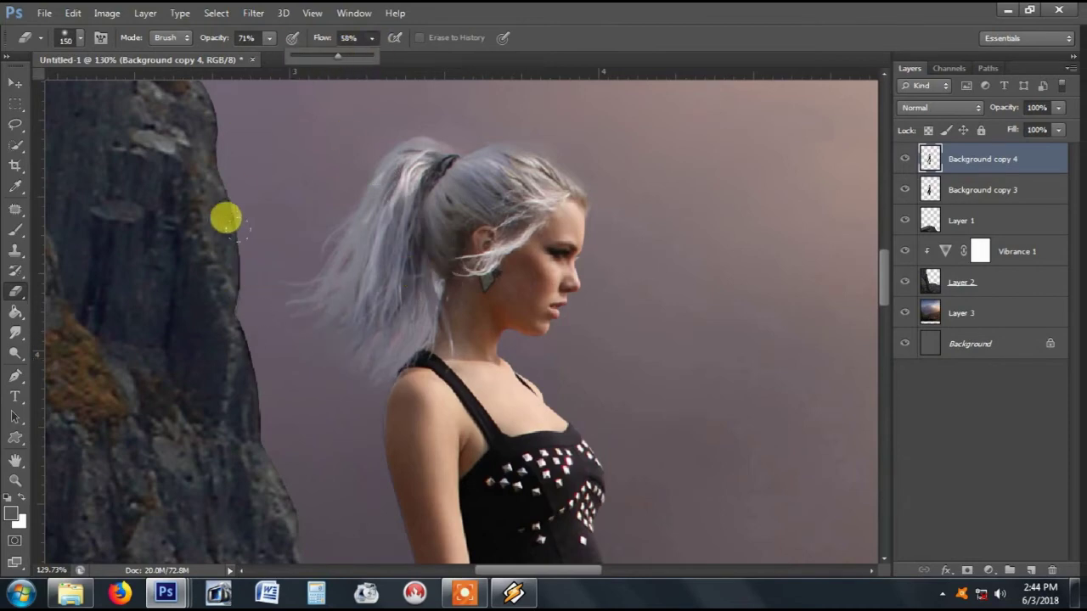
{"action": "key", "text": "bracketleft"}
{"action": "key", "text": "bracketleft"}
{"action": "key", "text": "bracketleft"}
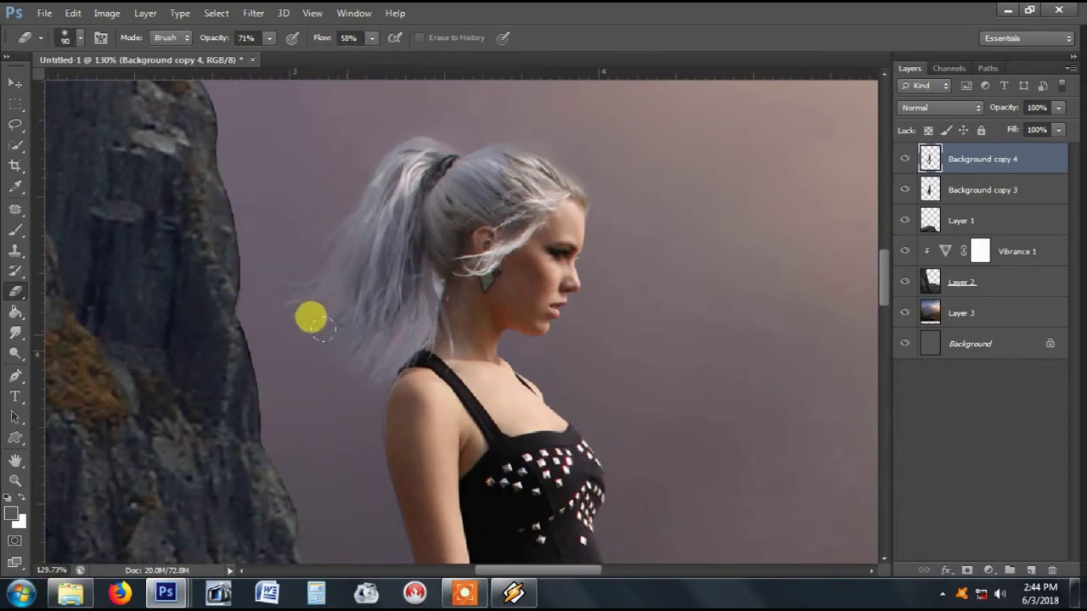
{"action": "key", "text": "bracketleft"}
{"action": "key", "text": "bracketleft"}
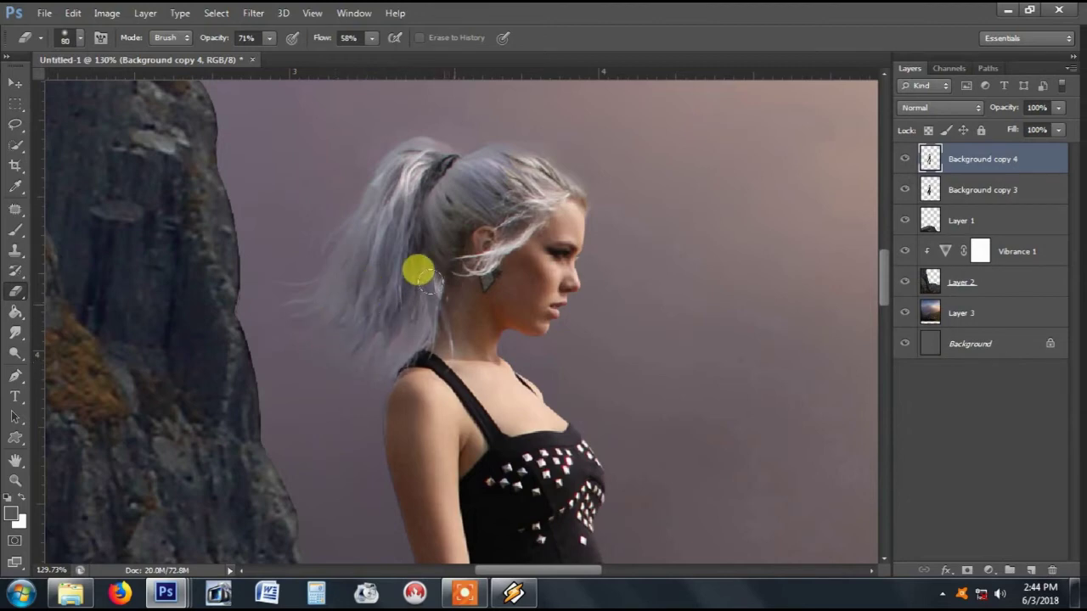
{"action": "scroll", "coordinate": [708, 218], "scroll_direction": "down", "scroll_amount": 3}
{"action": "scroll", "coordinate": [735, 218], "scroll_direction": "down", "scroll_amount": 2}
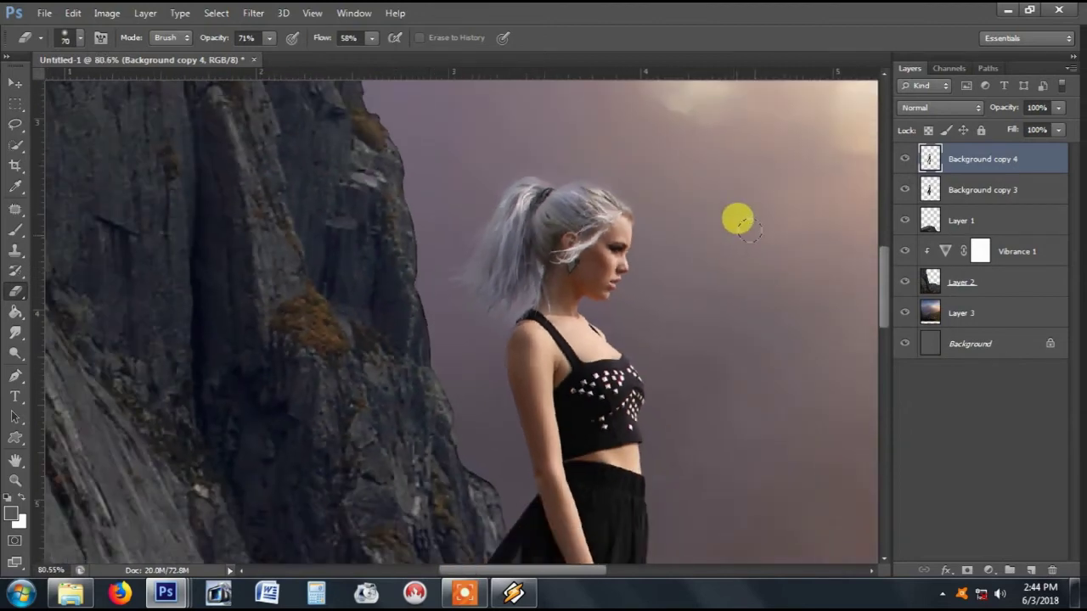
{"action": "scroll", "coordinate": [744, 225], "scroll_direction": "down", "scroll_amount": 3}
{"action": "scroll", "coordinate": [747, 228], "scroll_direction": "down", "scroll_amount": 1}
{"action": "scroll", "coordinate": [752, 230], "scroll_direction": "down", "scroll_amount": 2}
{"action": "scroll", "coordinate": [755, 230], "scroll_direction": "down", "scroll_amount": 1}
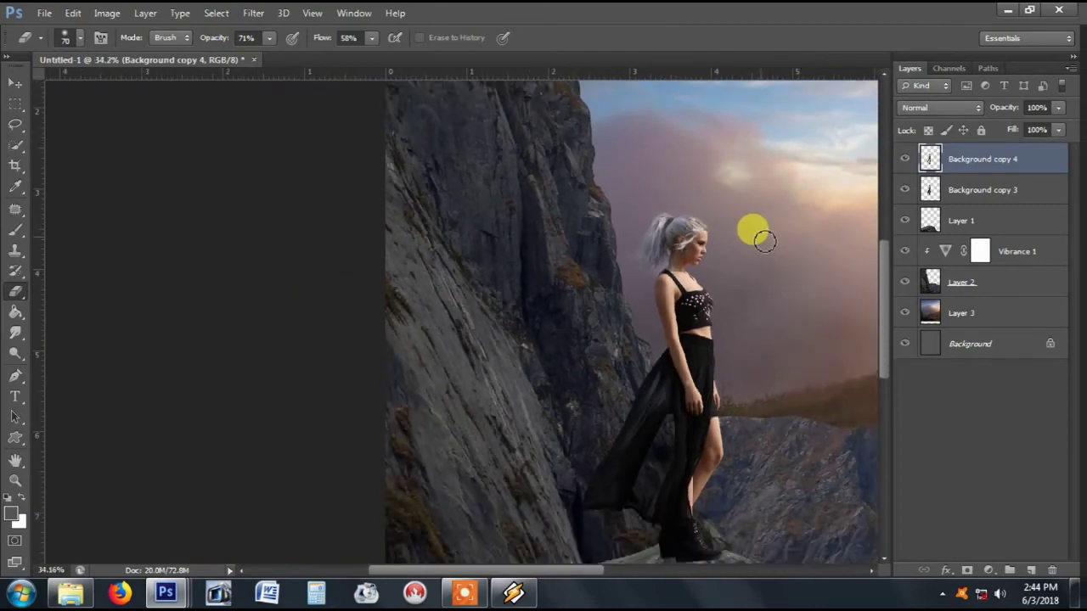
{"action": "scroll", "coordinate": [684, 252], "scroll_direction": "up", "scroll_amount": 3}
{"action": "scroll", "coordinate": [663, 263], "scroll_direction": "up", "scroll_amount": 2}
{"action": "key", "text": "bracketleft"}
{"action": "key", "text": "bracketleft"}
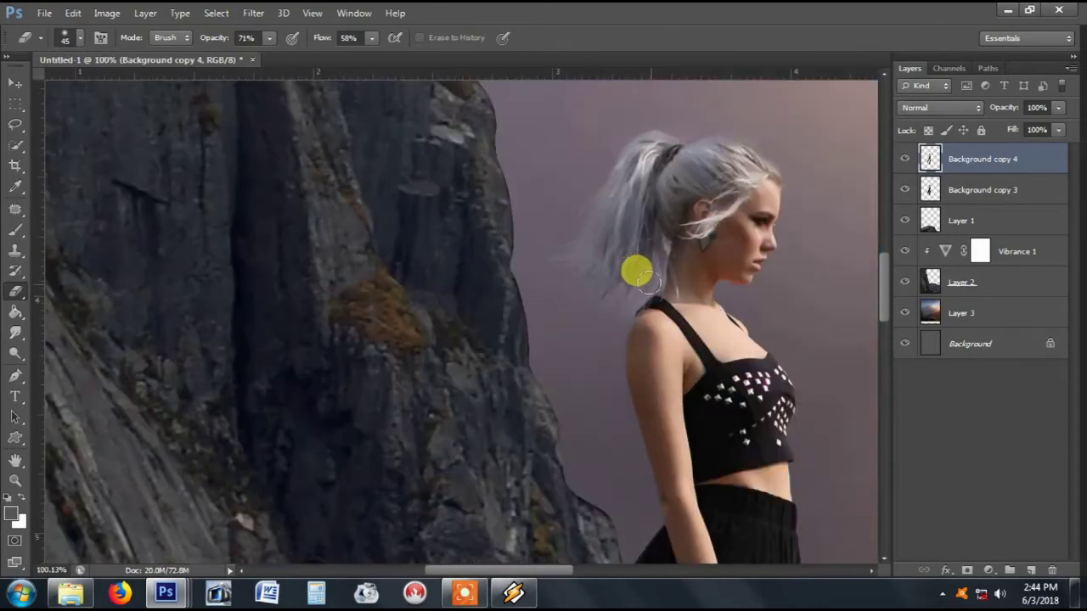
{"action": "left_click_drag", "start_coordinate": [648, 280], "coordinate": [656, 260]}
{"action": "scroll", "coordinate": [718, 242], "scroll_direction": "down", "scroll_amount": 2}
{"action": "scroll", "coordinate": [752, 250], "scroll_direction": "down", "scroll_amount": 2}
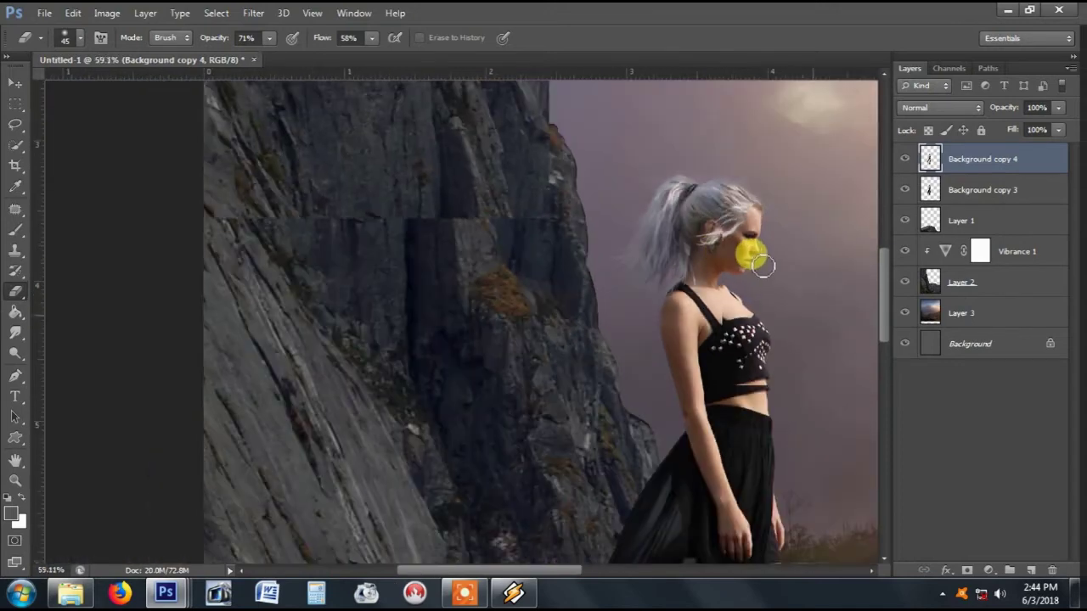
{"action": "scroll", "coordinate": [759, 260], "scroll_direction": "down", "scroll_amount": 2}
{"action": "scroll", "coordinate": [778, 277], "scroll_direction": "down", "scroll_amount": 2}
{"action": "scroll", "coordinate": [779, 277], "scroll_direction": "down", "scroll_amount": 1}
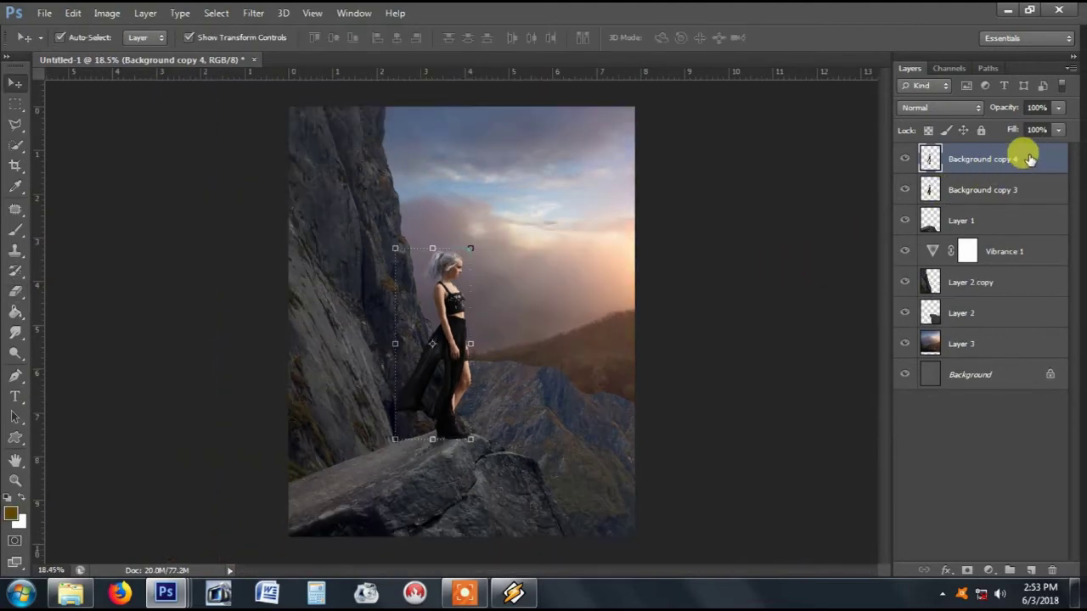
Step: Select Layer 2 and apply Color Balance of +14 red, 0, -14 blue
{"action": "left_click", "coordinate": [708, 211]}
{"action": "left_click", "coordinate": [521, 240]}
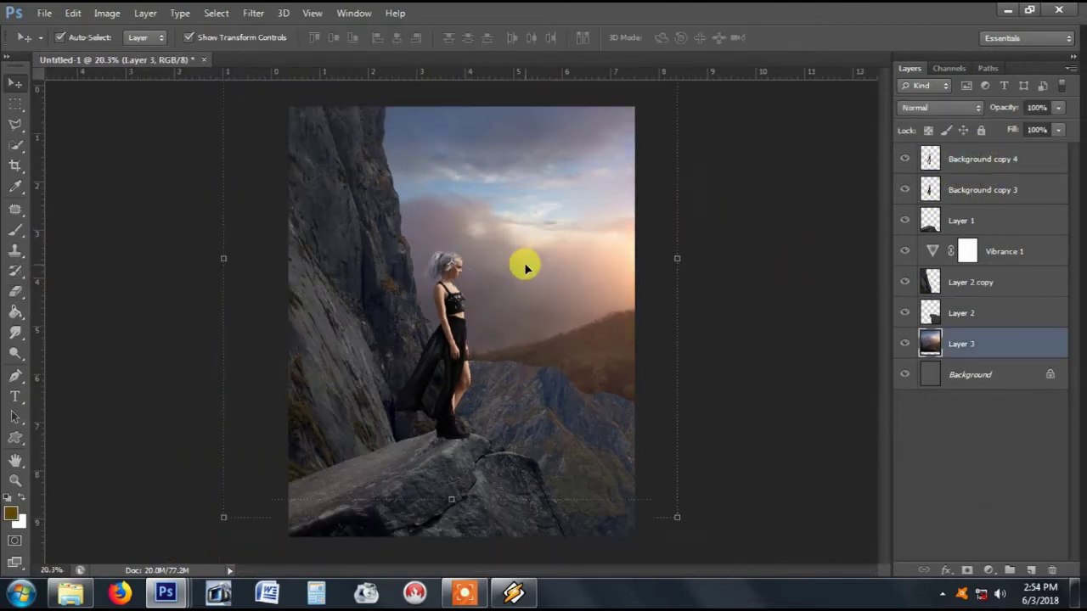
{"action": "scroll", "coordinate": [521, 255], "scroll_direction": "up", "scroll_amount": 1}
{"action": "scroll", "coordinate": [525, 269], "scroll_direction": "down", "scroll_amount": 1}
{"action": "left_click", "coordinate": [754, 287]}
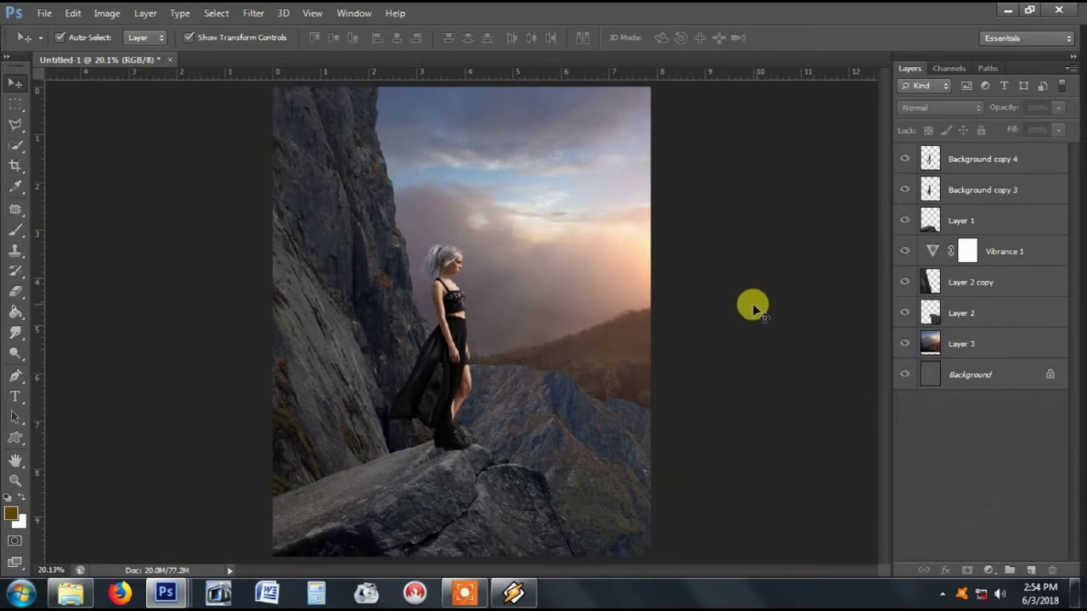
{"action": "left_click", "coordinate": [1000, 310]}
{"action": "key", "text": "ctrl+b"}
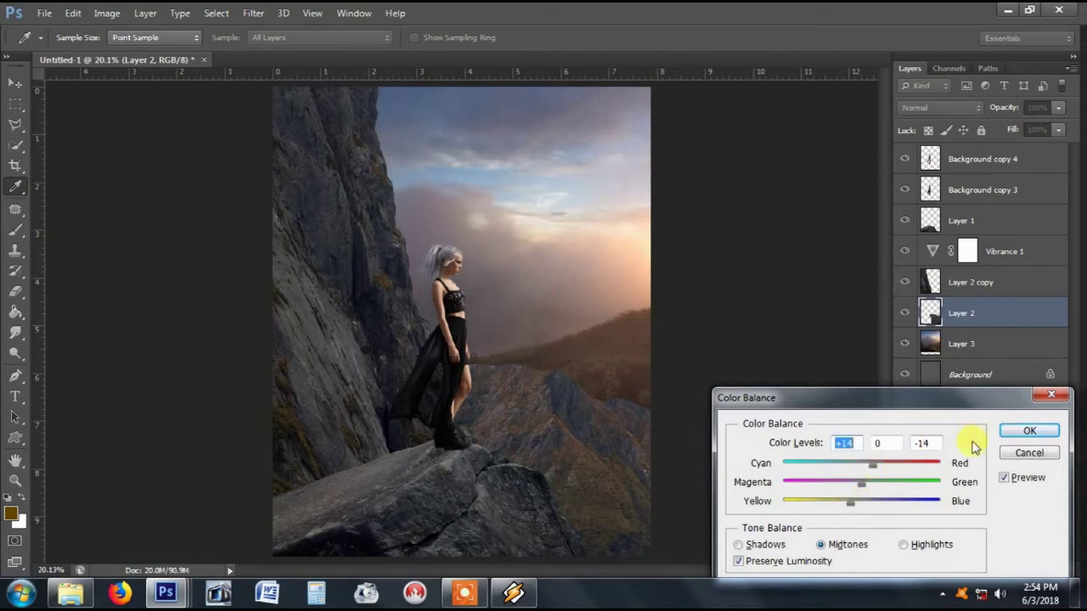
{"action": "left_click", "coordinate": [1028, 430]}
Step: Darken Layer 2 with -35 brightness and soften it with a 3 px Gaussian Blur
{"action": "left_click", "coordinate": [106, 13]}
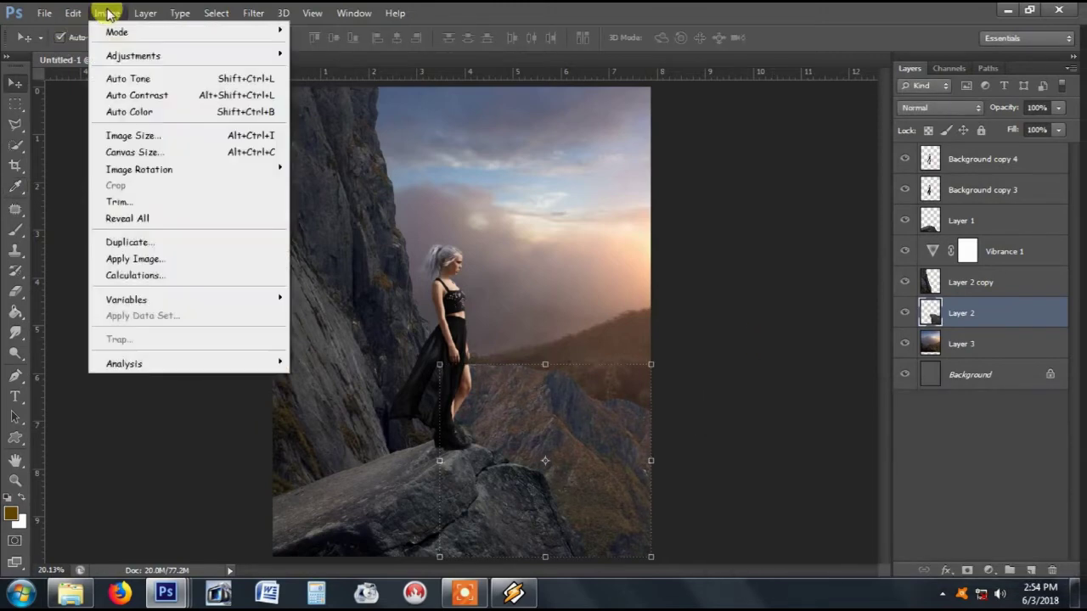
{"action": "left_click", "coordinate": [359, 53]}
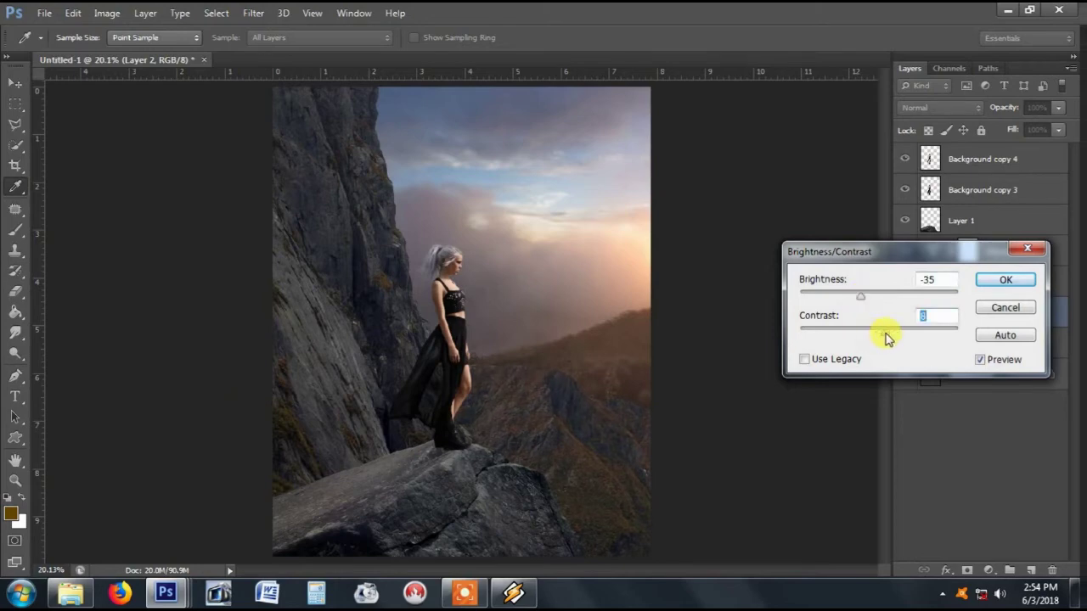
{"action": "left_click", "coordinate": [1010, 283]}
{"action": "key", "text": "v"}
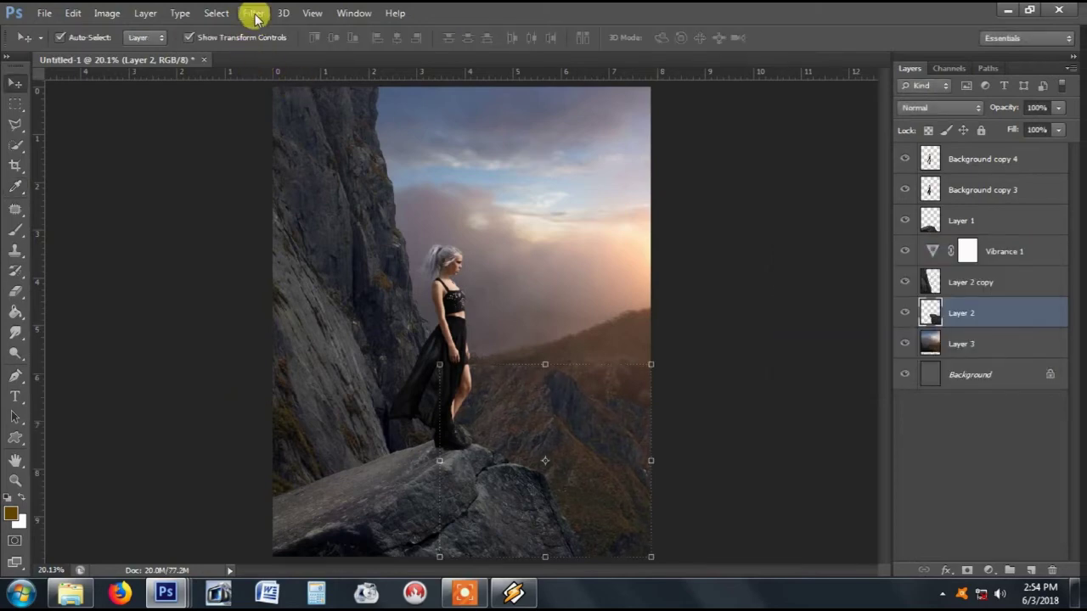
{"action": "left_click", "coordinate": [253, 13]}
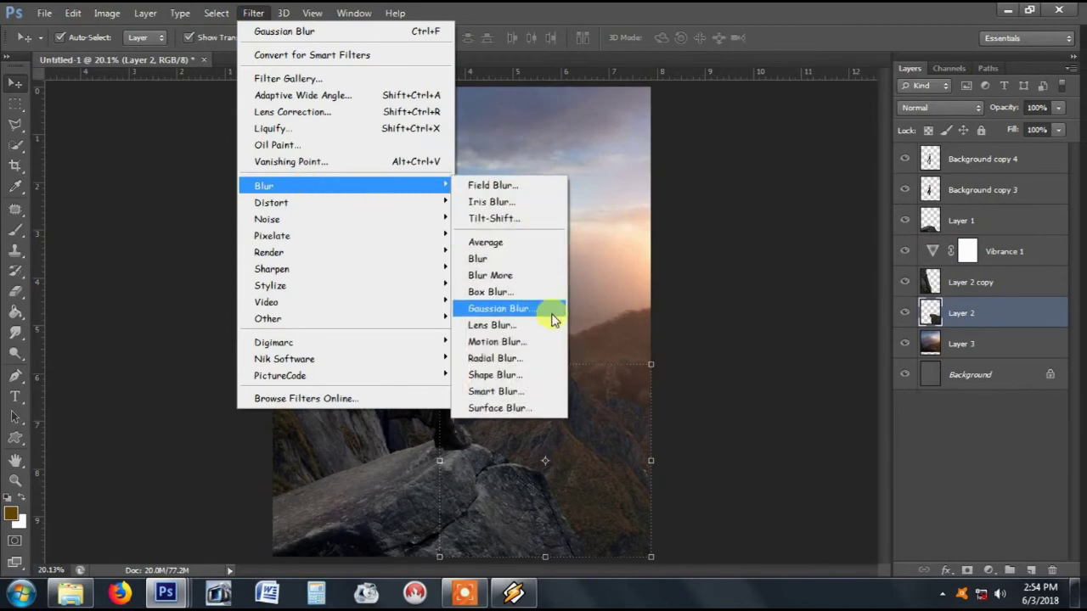
{"action": "left_click", "coordinate": [548, 310]}
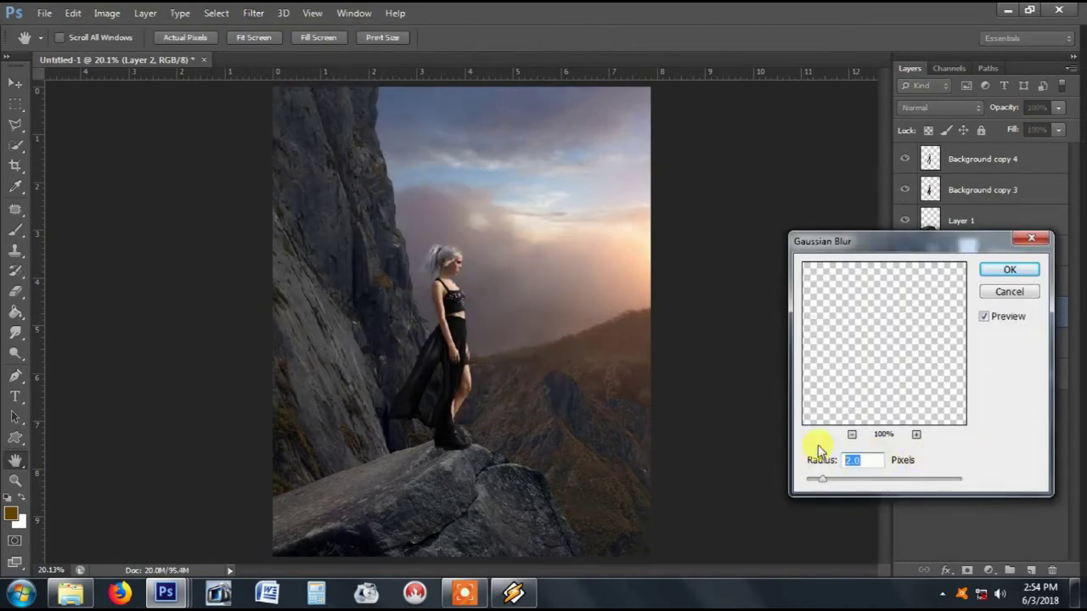
{"action": "type", "text": "3"}
{"action": "left_click", "coordinate": [1010, 269]}
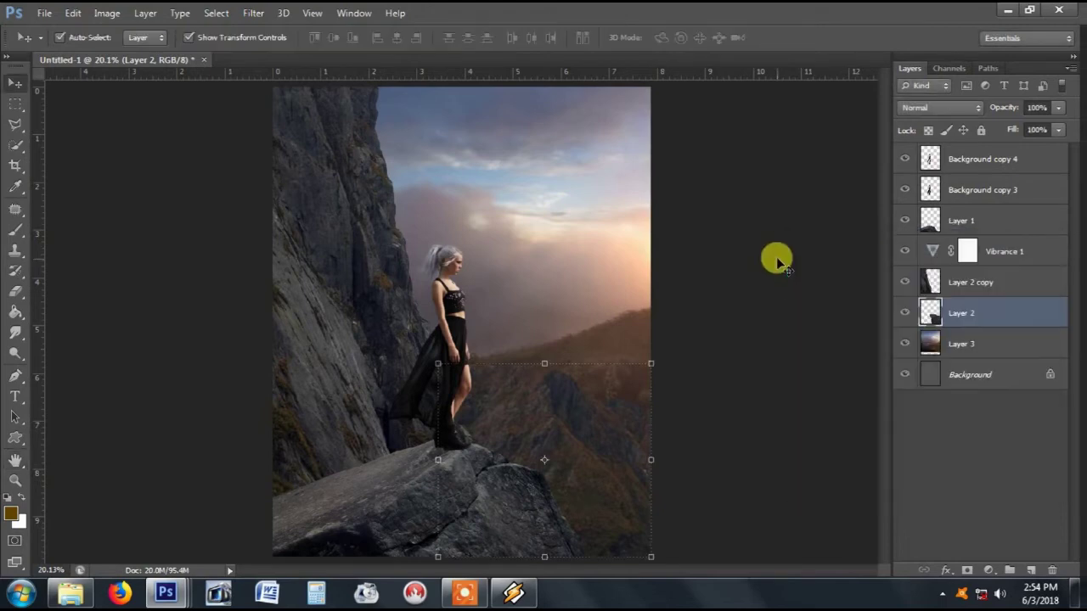
{"action": "scroll", "coordinate": [761, 259], "scroll_direction": "down", "scroll_amount": 1}
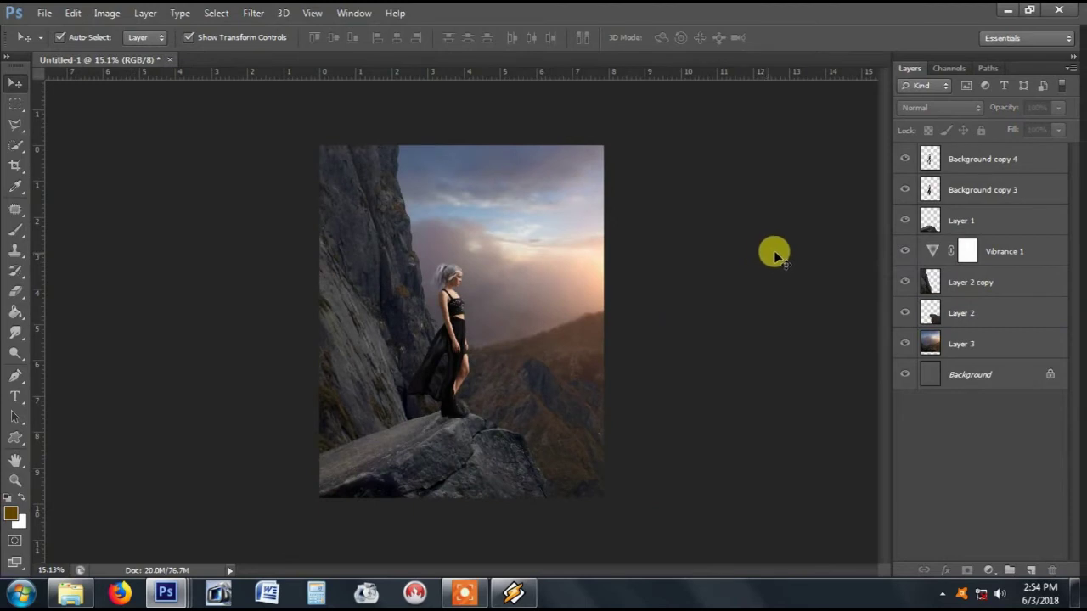
Step: On a new layer above Layer 1, lasso a thin strip along the boulder's top edge under the boots
{"action": "left_click", "coordinate": [1023, 218]}
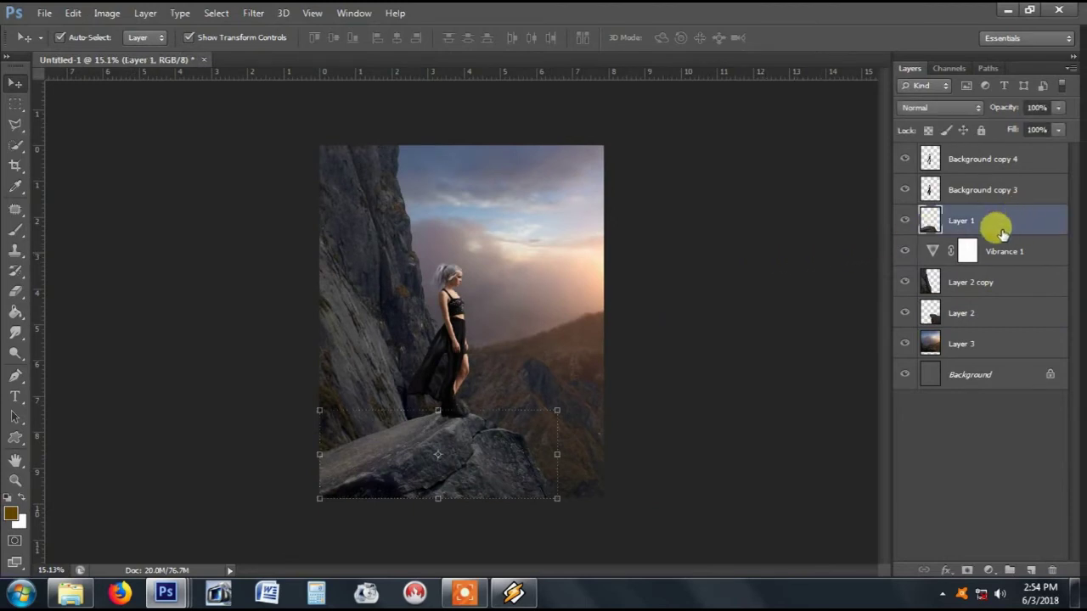
{"action": "left_click", "coordinate": [1023, 567]}
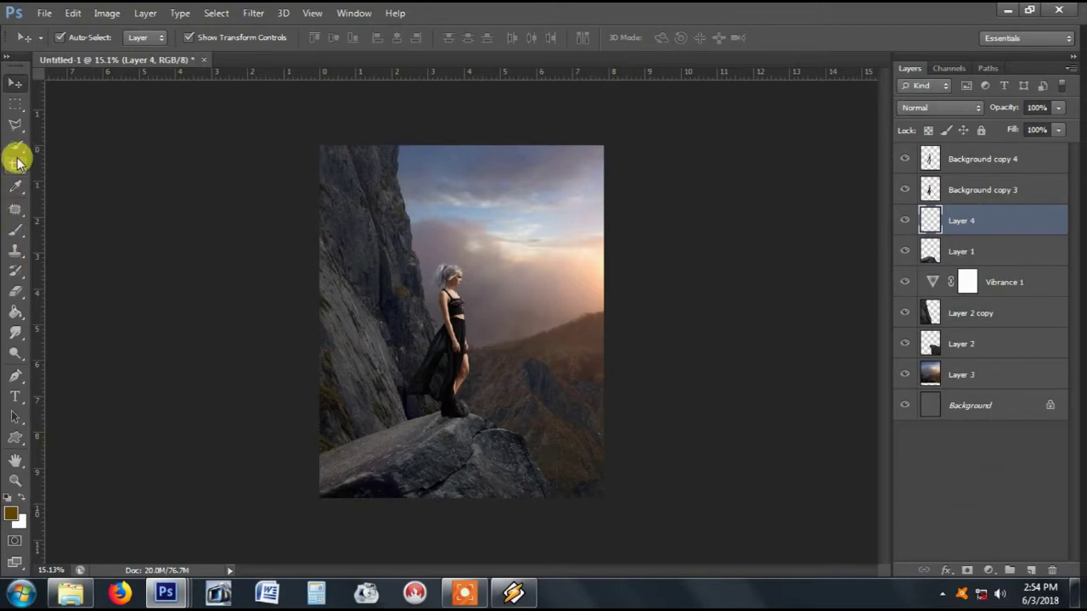
{"action": "left_click", "coordinate": [14, 124]}
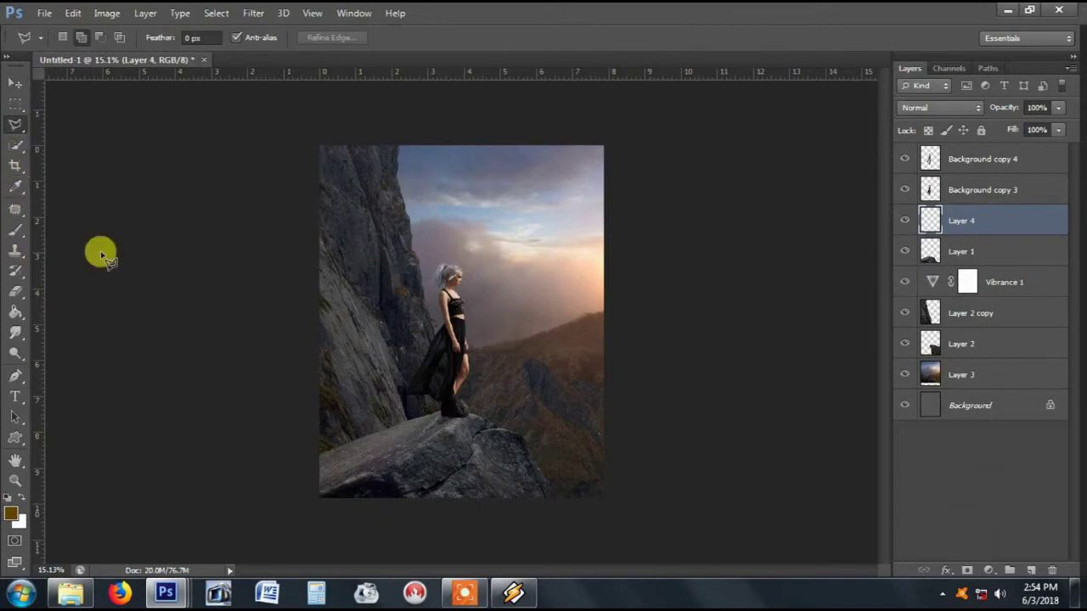
{"action": "scroll", "coordinate": [450, 391], "scroll_direction": "up", "scroll_amount": 3}
{"action": "scroll", "coordinate": [509, 432], "scroll_direction": "up", "scroll_amount": 1}
{"action": "scroll", "coordinate": [467, 444], "scroll_direction": "up", "scroll_amount": 1}
{"action": "scroll", "coordinate": [497, 419], "scroll_direction": "up", "scroll_amount": 1}
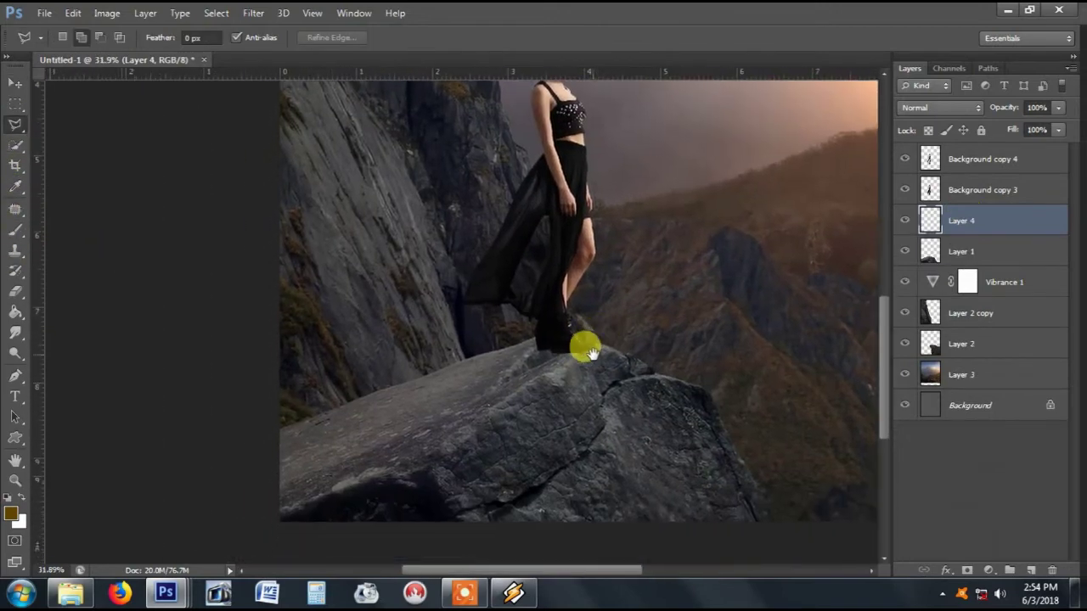
{"action": "left_click", "coordinate": [569, 355]}
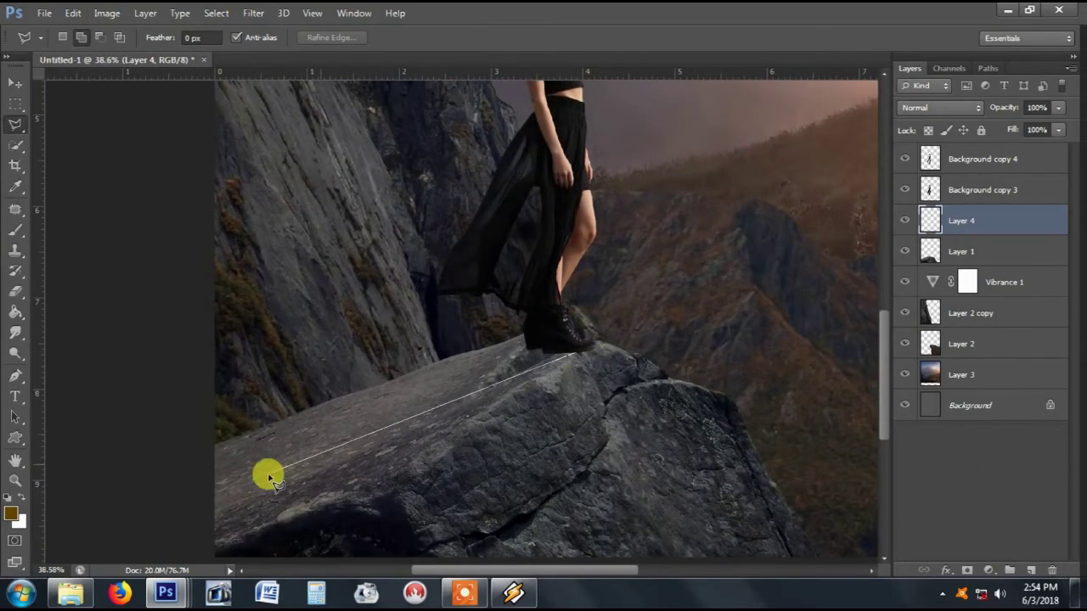
{"action": "left_click", "coordinate": [203, 496]}
{"action": "left_click", "coordinate": [197, 429]}
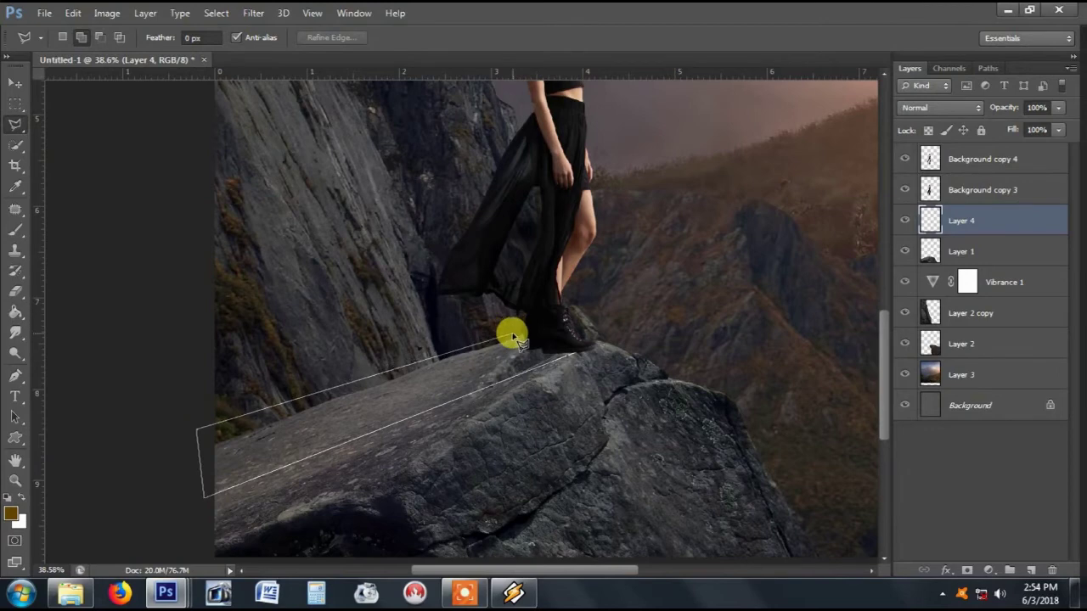
{"action": "left_click", "coordinate": [515, 335]}
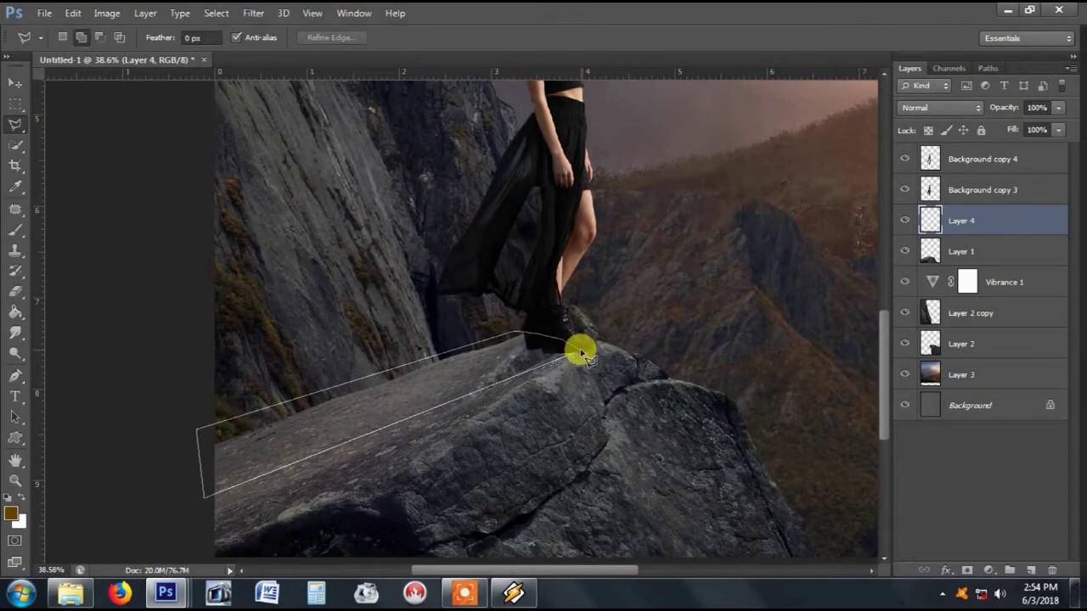
{"action": "left_click", "coordinate": [578, 348]}
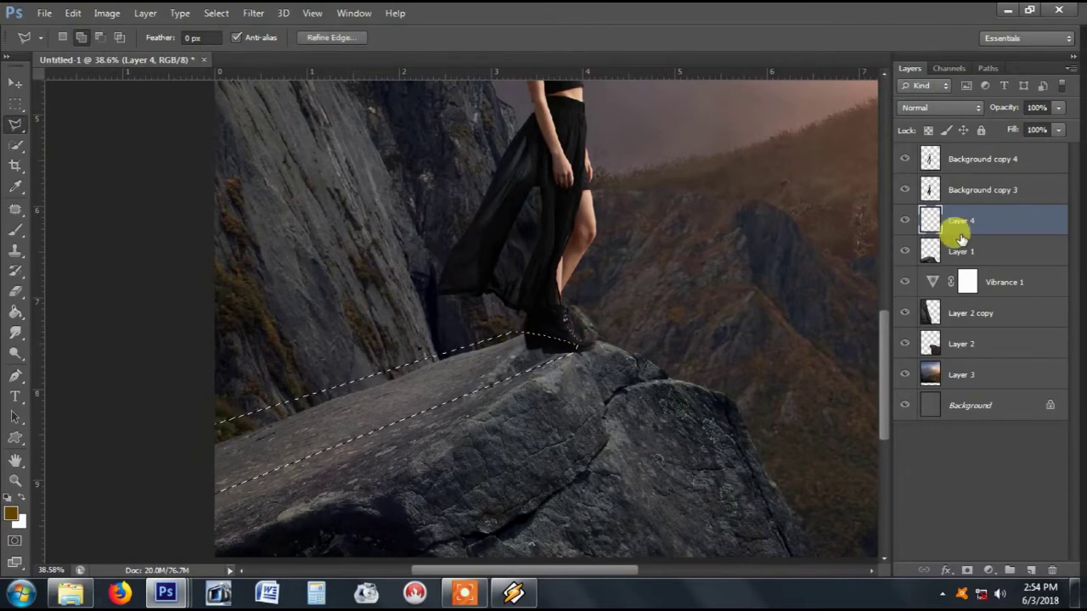
Step: Fill the selected strip with black using the Paint Bucket, then deselect
{"action": "left_click", "coordinate": [15, 312]}
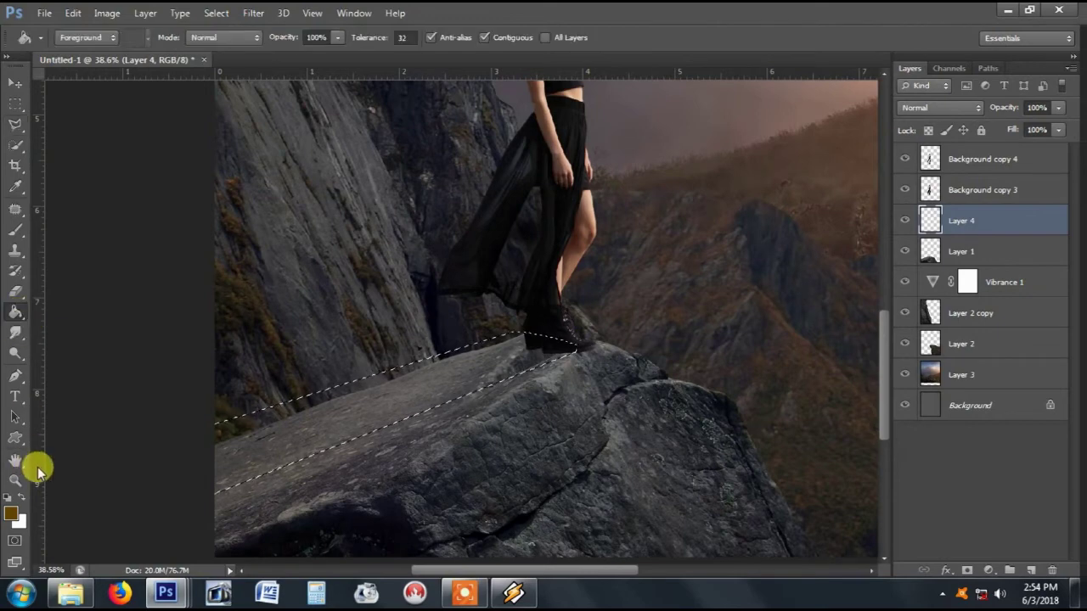
{"action": "key", "text": "d"}
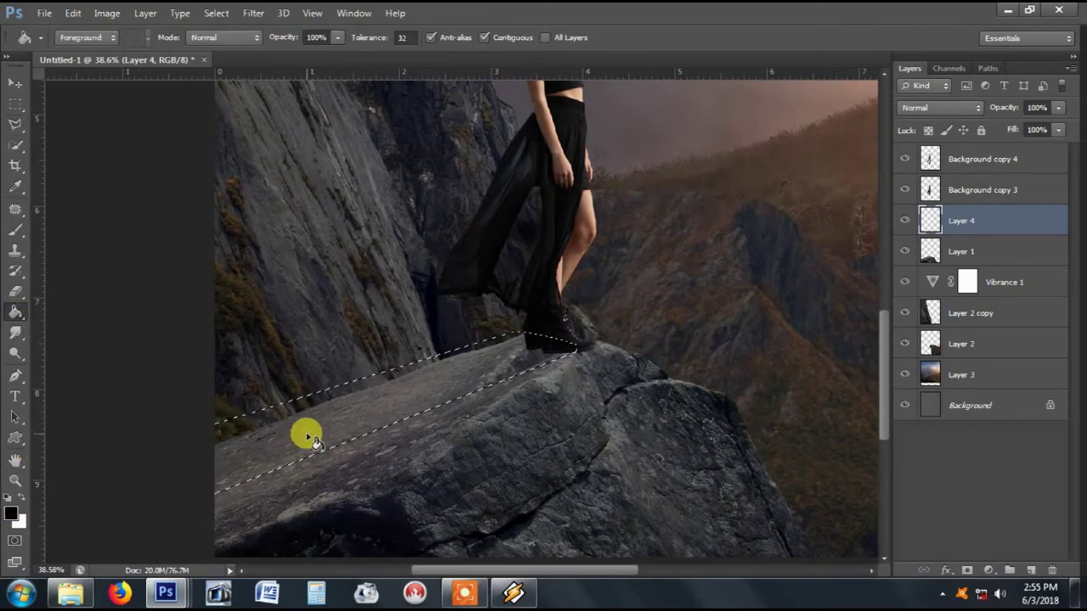
{"action": "left_click", "coordinate": [313, 441]}
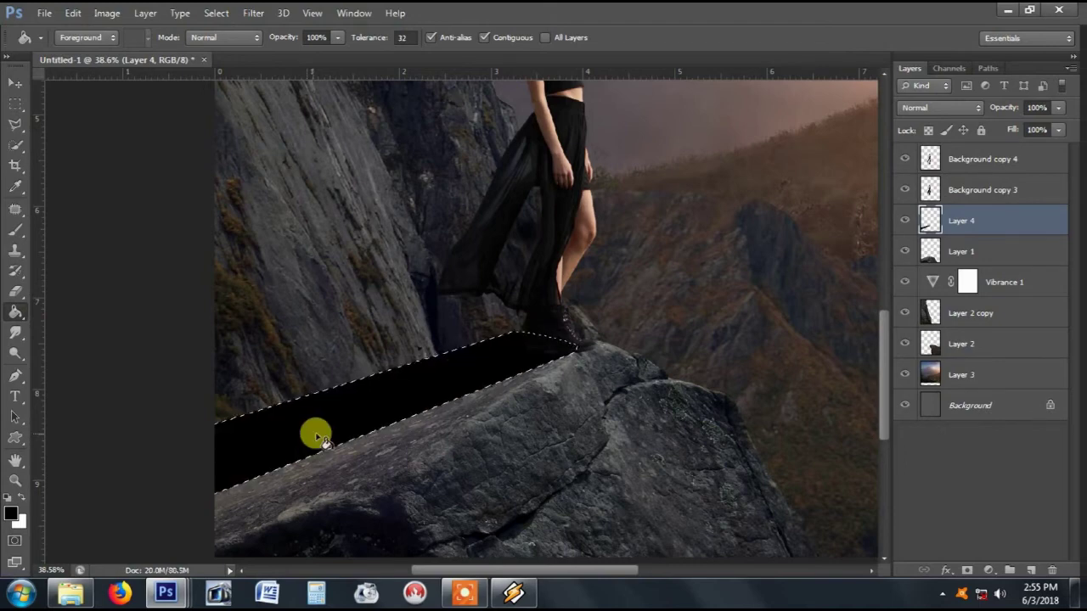
{"action": "key", "text": "ctrl+d"}
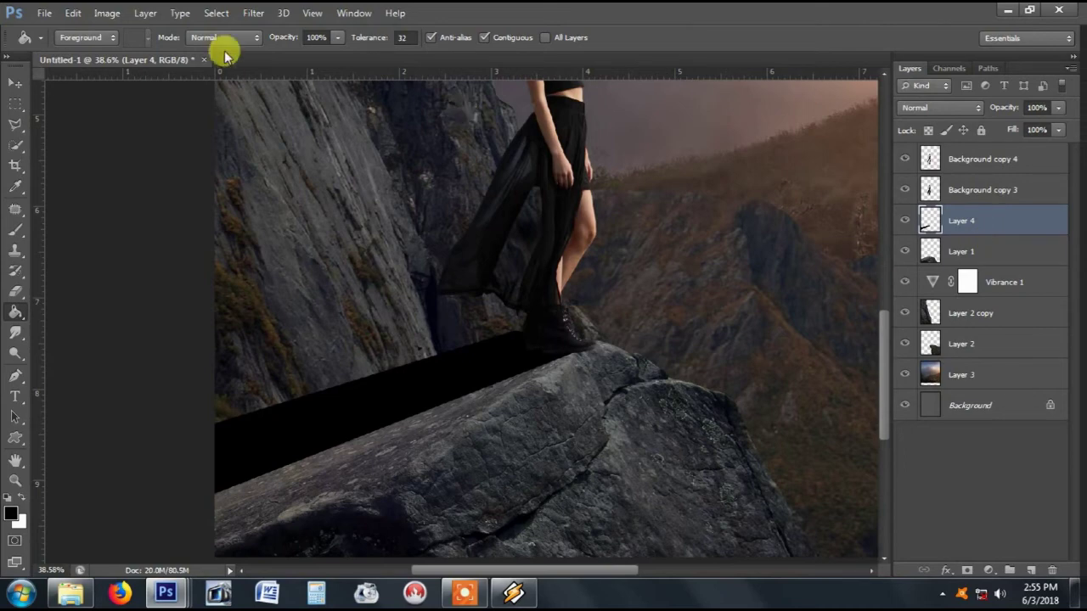
Step: Soften the black strip with a 20 px Gaussian Blur
{"action": "left_click", "coordinate": [253, 13]}
{"action": "mouse_move", "coordinate": [343, 185]}
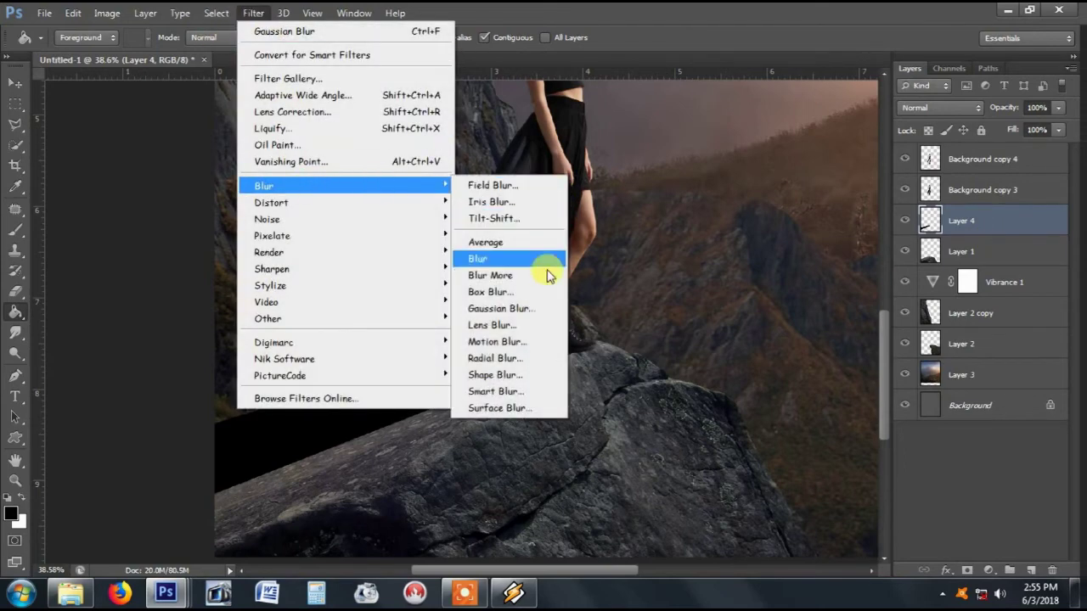
{"action": "left_click", "coordinate": [548, 309]}
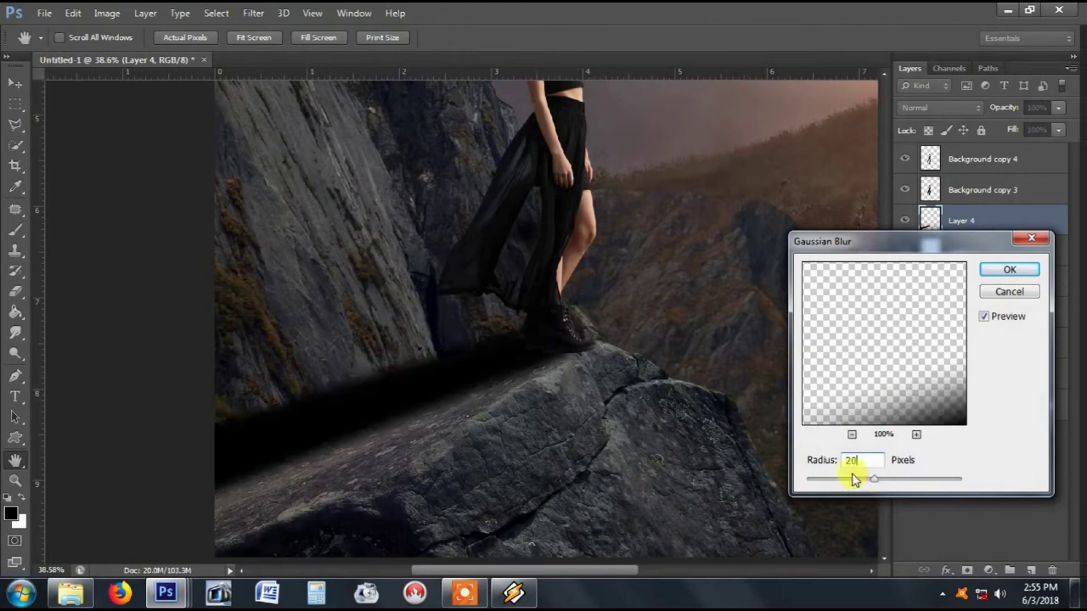
{"action": "left_click", "coordinate": [1010, 270]}
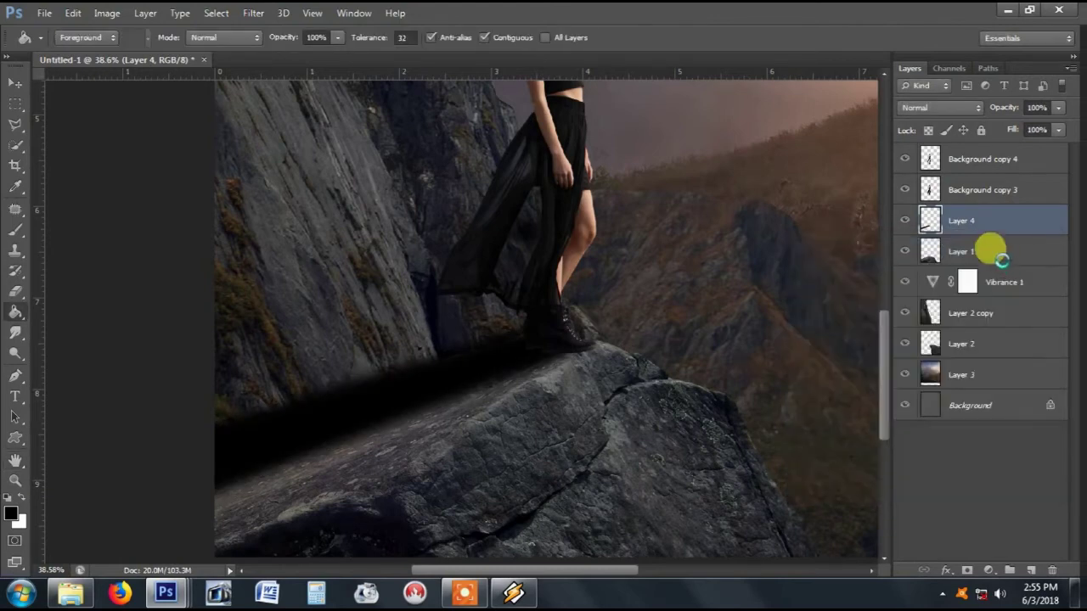
Step: Clip Layer 4 to the rock layer, set its opacity to 66%, and zoom out
{"action": "left_click_drag", "start_coordinate": [1000, 258], "coordinate": [993, 232]}
{"action": "left_click", "coordinate": [991, 231], "text": "alt"}
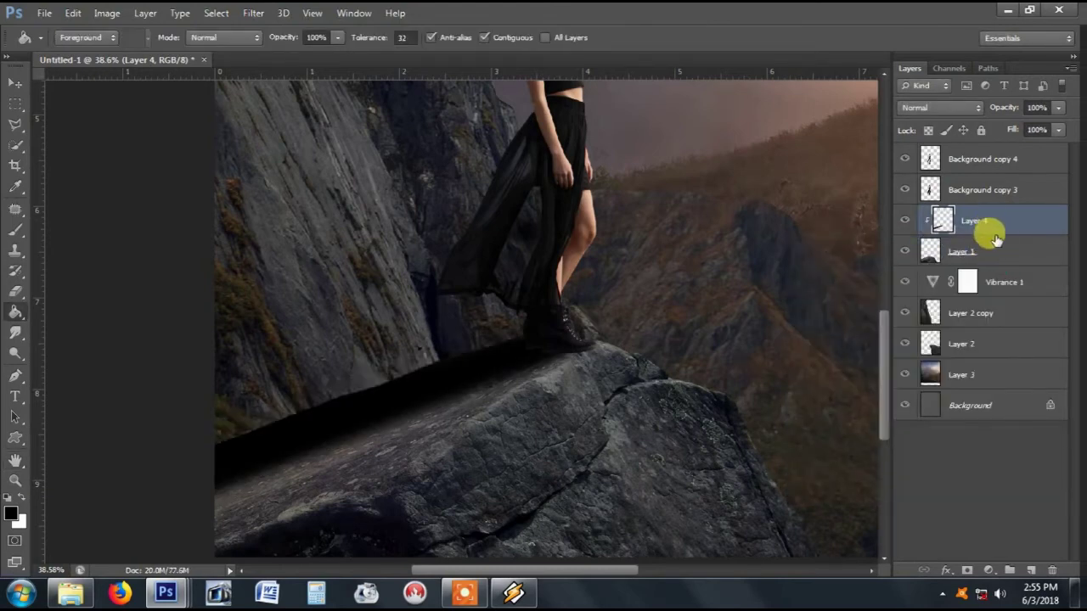
{"action": "left_click", "coordinate": [1057, 107]}
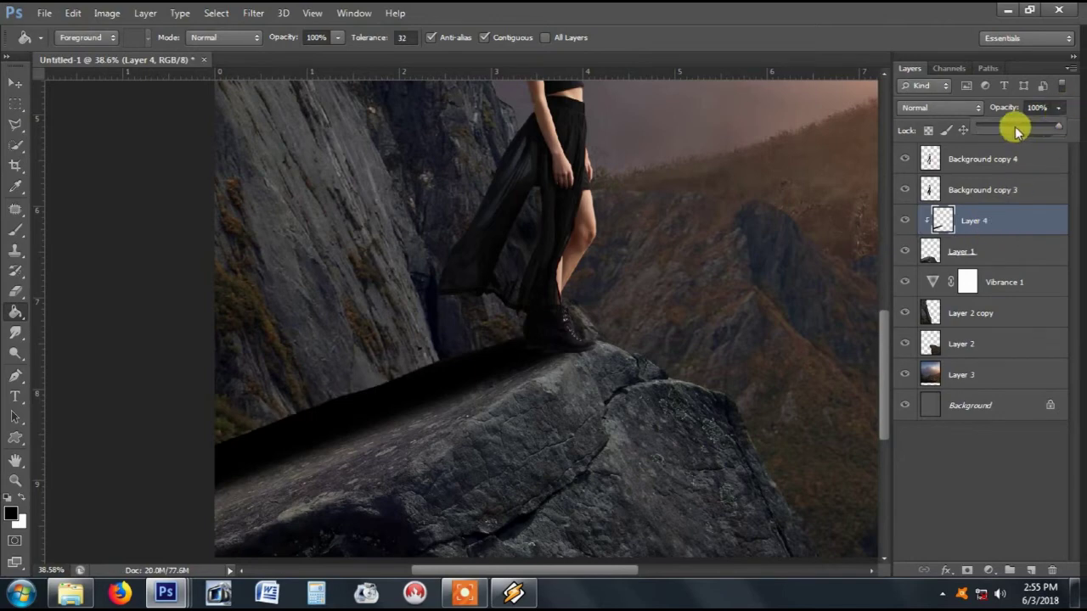
{"action": "left_click", "coordinate": [1017, 130]}
{"action": "left_click_drag", "start_coordinate": [1024, 127], "coordinate": [1033, 127]}
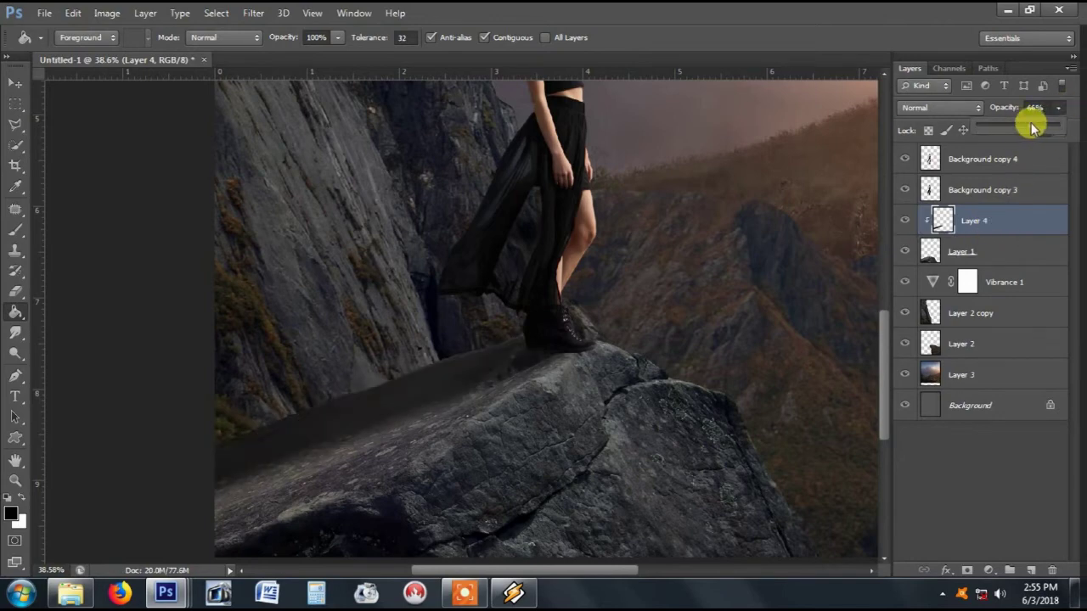
{"action": "key", "text": "ctrl+minus"}
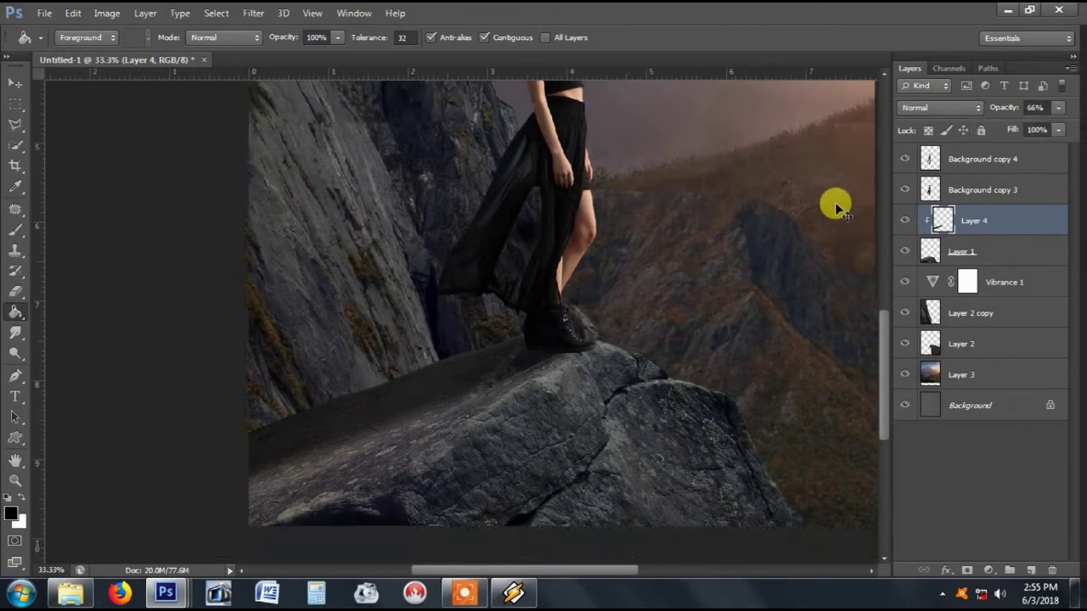
{"action": "key", "text": "ctrl+minus"}
{"action": "key", "text": "ctrl+minus"}
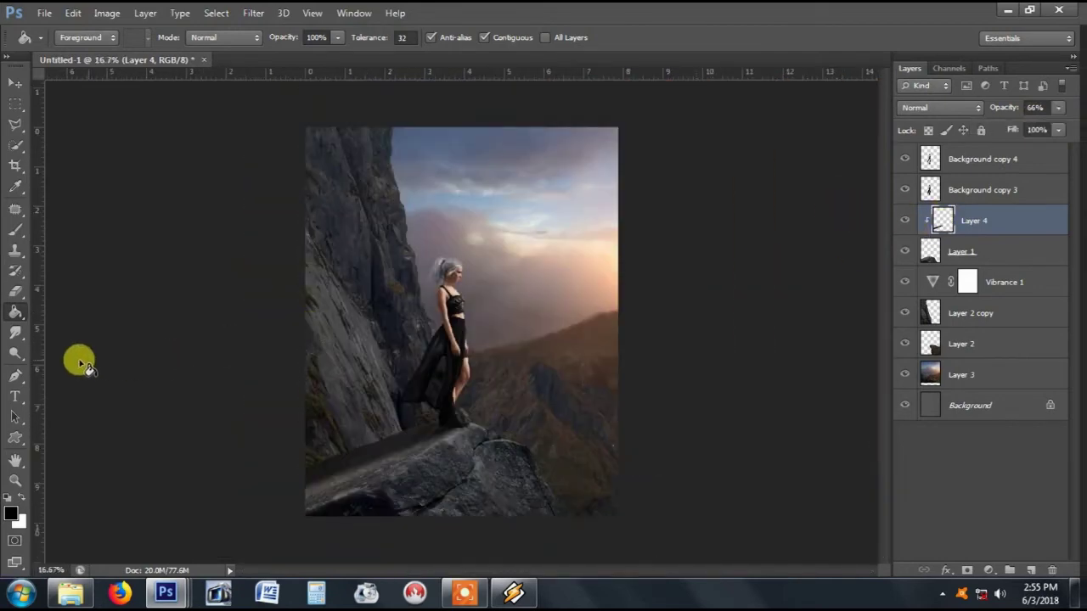
{"action": "left_click", "coordinate": [15, 291]}
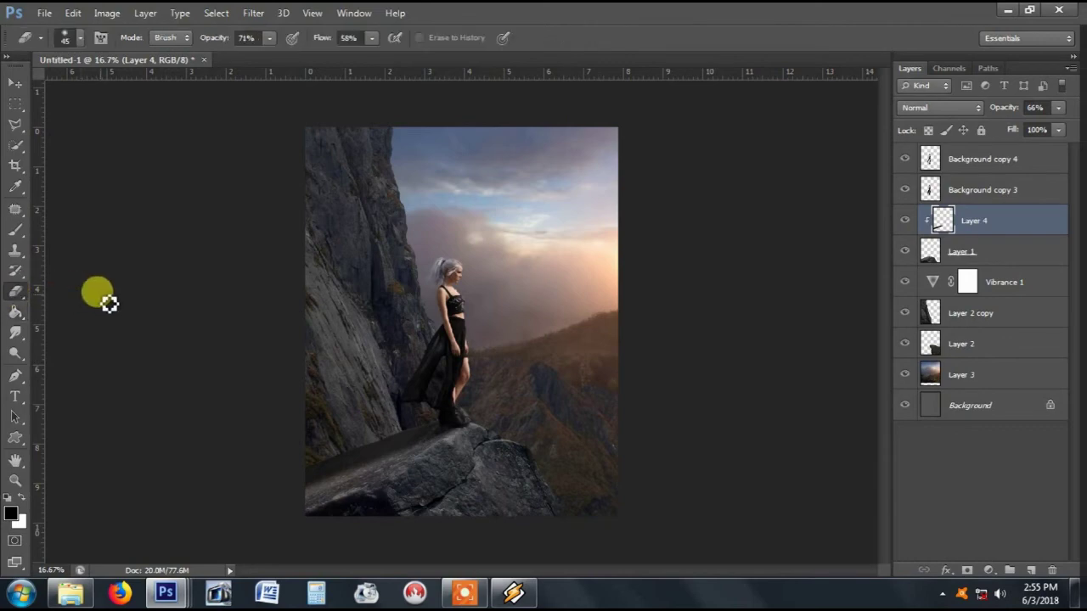
Step: Set the Eraser to an 800 px brush at 39% opacity, then make Layer 1 active
{"action": "key", "text": "bracketright"}
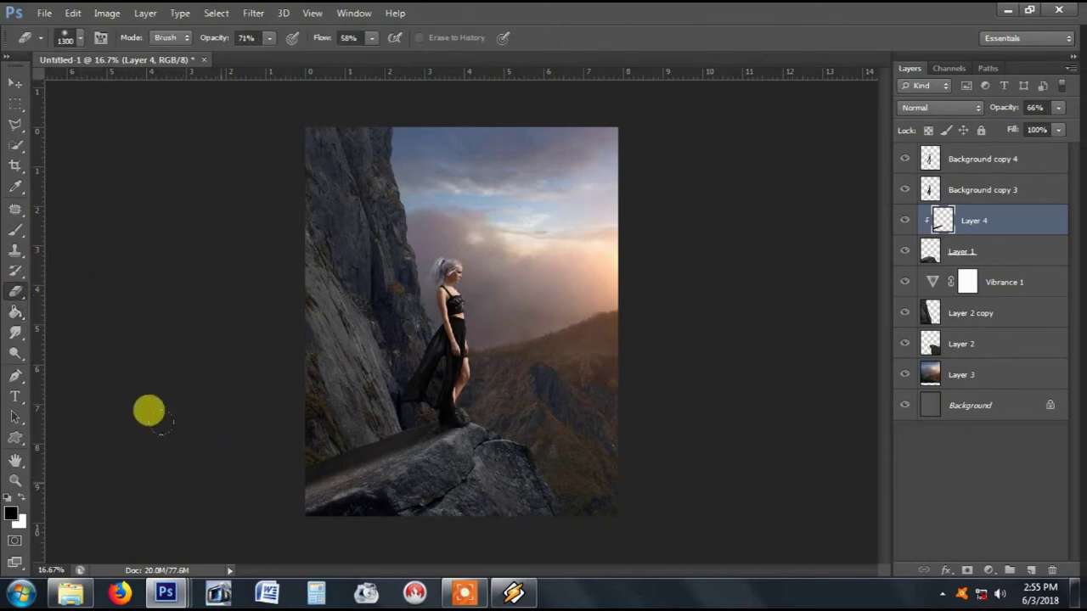
{"action": "scroll", "coordinate": [153, 394], "scroll_direction": "up", "scroll_amount": 1}
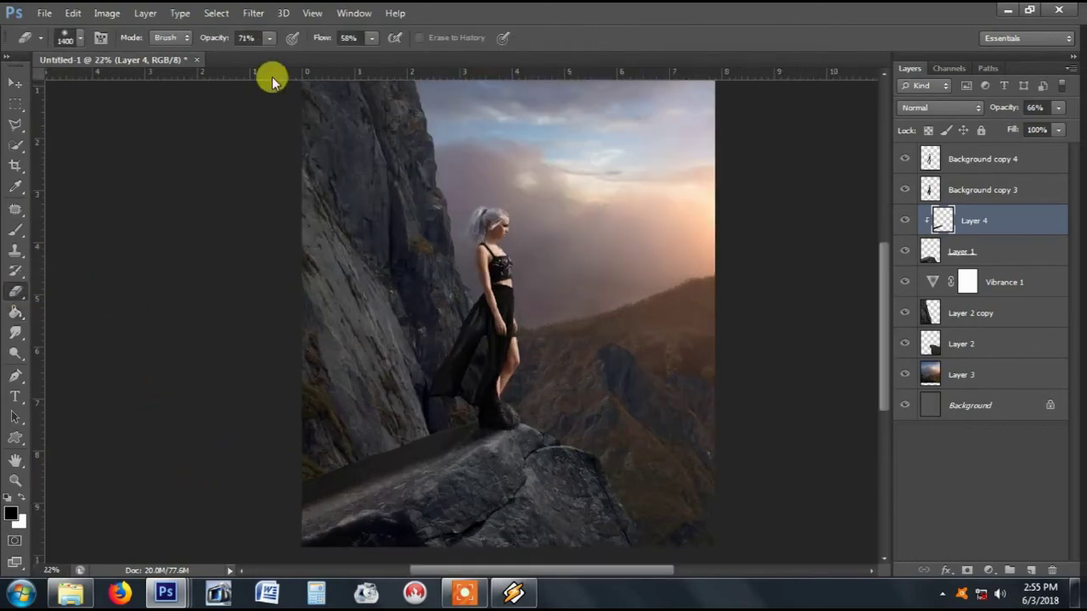
{"action": "left_click", "coordinate": [269, 37]}
{"action": "left_click_drag", "start_coordinate": [273, 55], "coordinate": [257, 56]}
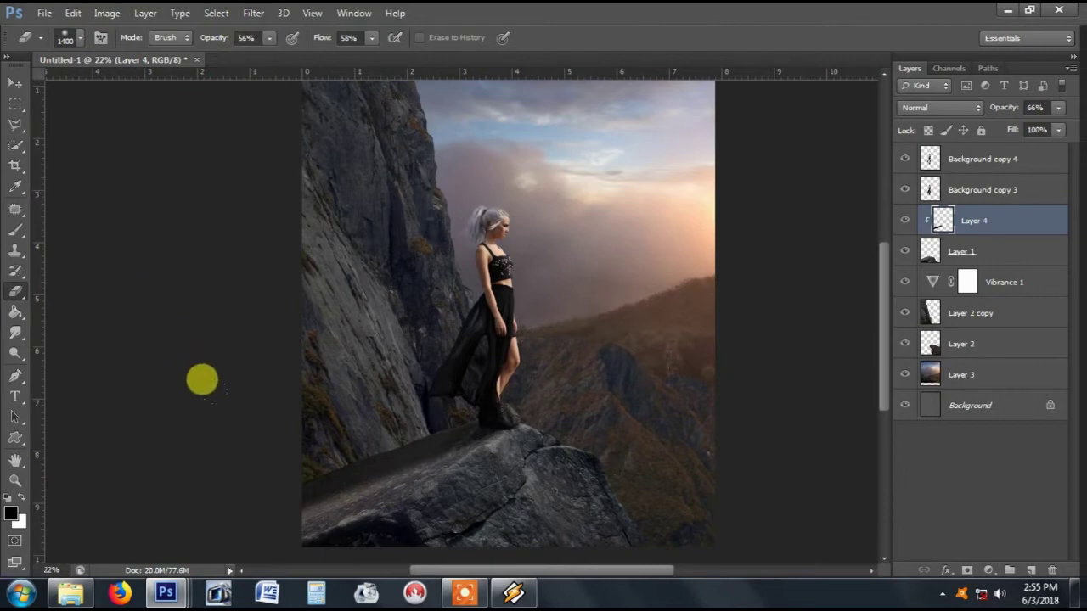
{"action": "key", "text": "bracketleft"}
{"action": "key", "text": "bracketleft"}
{"action": "key", "text": "bracketleft"}
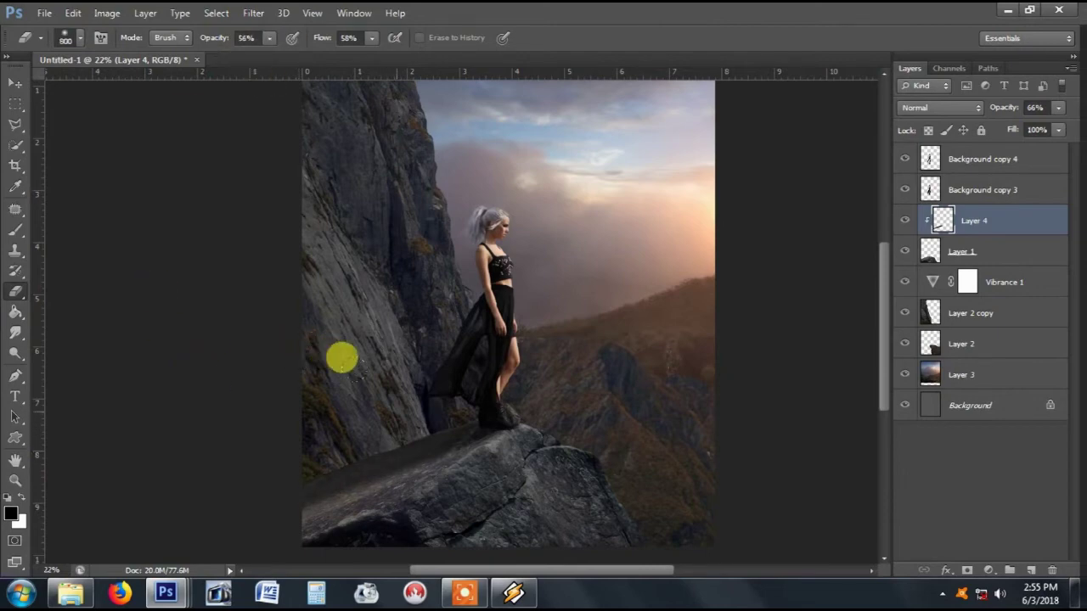
{"action": "scroll", "coordinate": [577, 308], "scroll_direction": "down", "scroll_amount": 2}
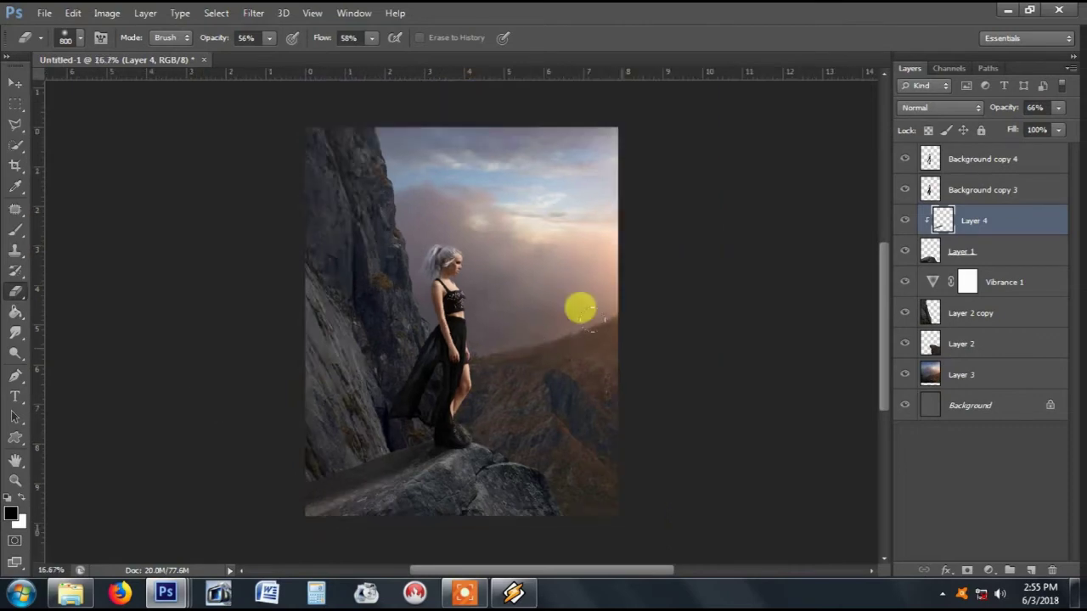
{"action": "scroll", "coordinate": [611, 316], "scroll_direction": "down", "scroll_amount": 1}
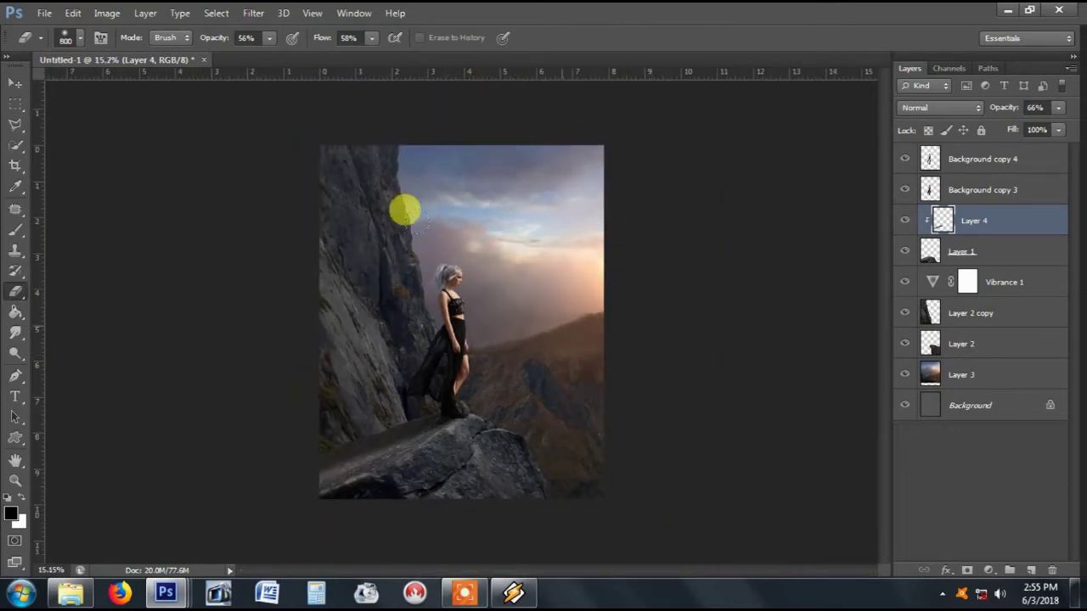
{"action": "left_click_drag", "start_coordinate": [269, 38], "coordinate": [250, 53]}
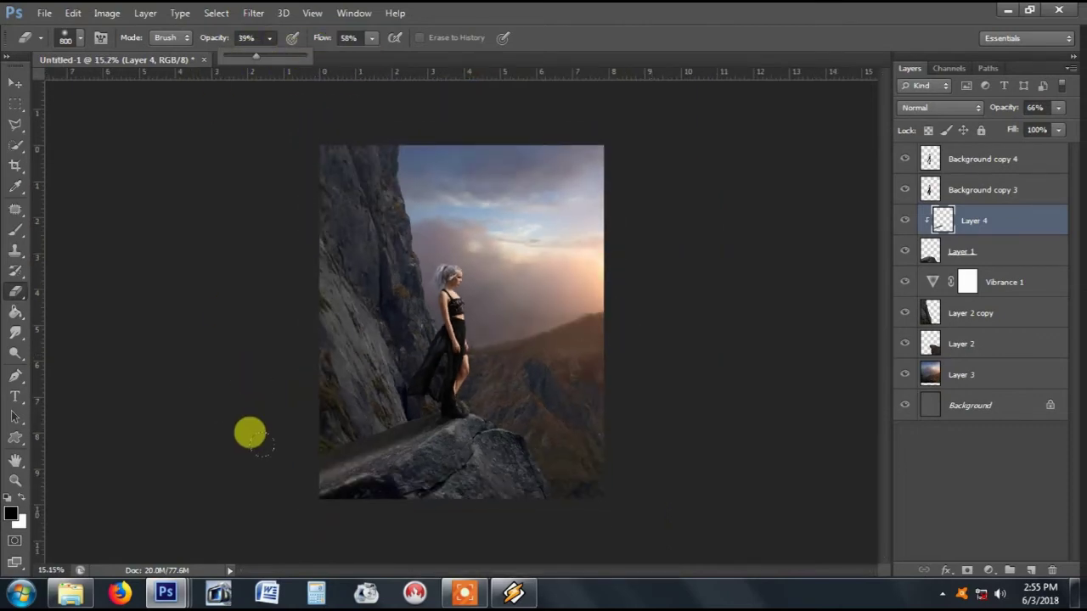
{"action": "scroll", "coordinate": [248, 431], "scroll_direction": "up", "scroll_amount": 1}
{"action": "left_click", "coordinate": [213, 462]}
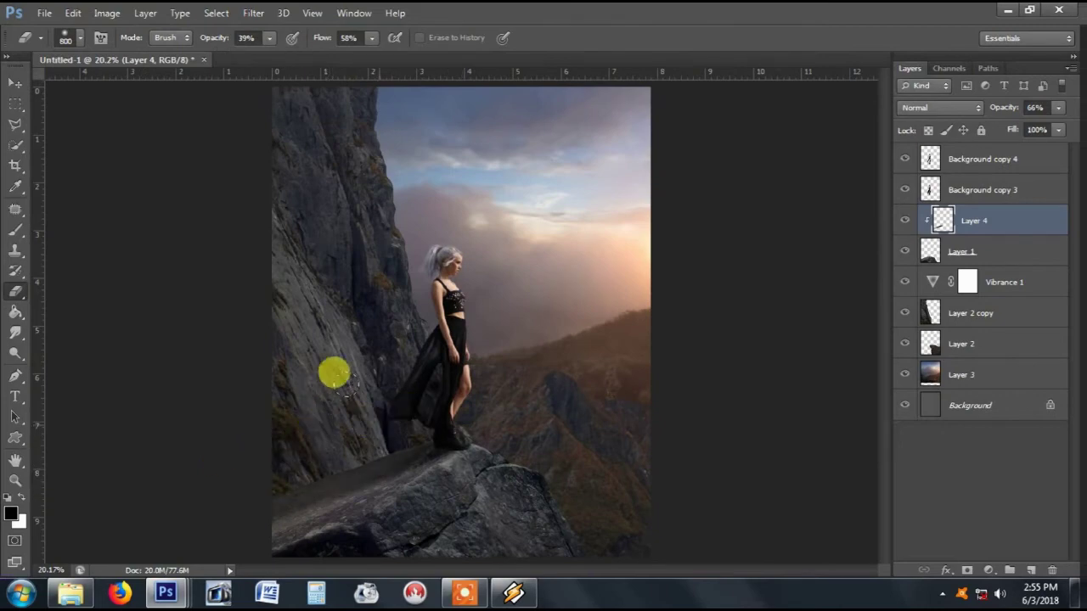
{"action": "scroll", "coordinate": [466, 322], "scroll_direction": "down", "scroll_amount": 1}
{"action": "scroll", "coordinate": [628, 268], "scroll_direction": "down", "scroll_amount": 1}
{"action": "scroll", "coordinate": [655, 252], "scroll_direction": "down", "scroll_amount": 1}
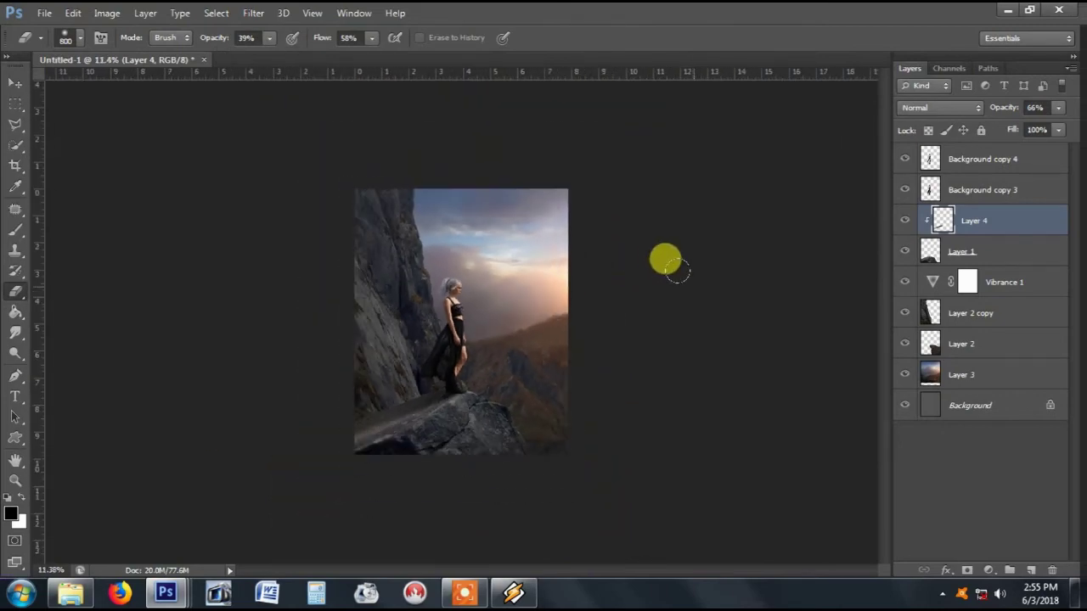
{"action": "scroll", "coordinate": [663, 257], "scroll_direction": "up", "scroll_amount": 1}
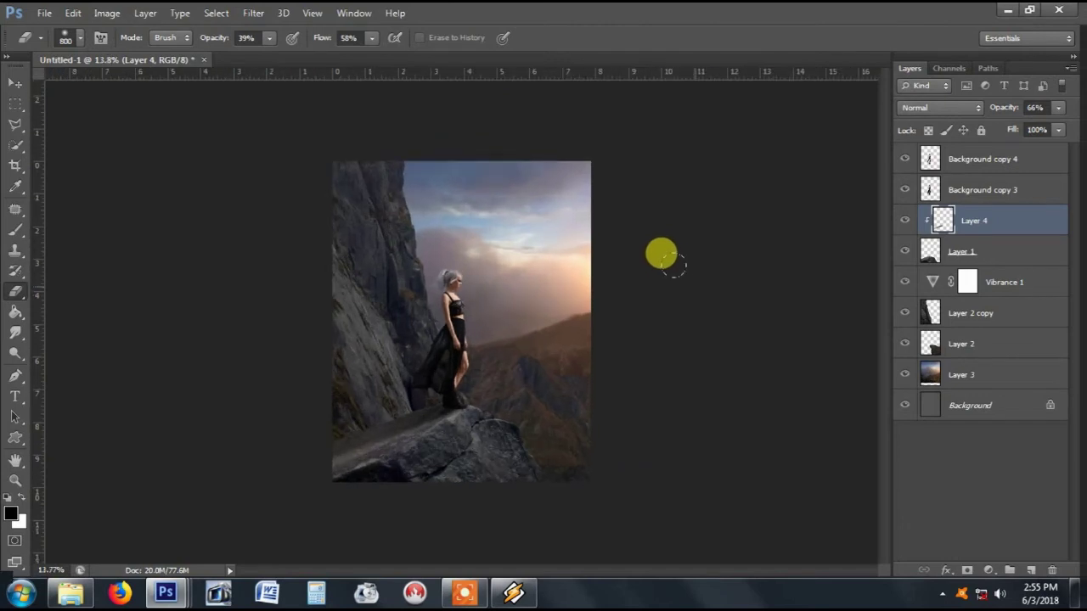
{"action": "left_click", "coordinate": [1044, 253]}
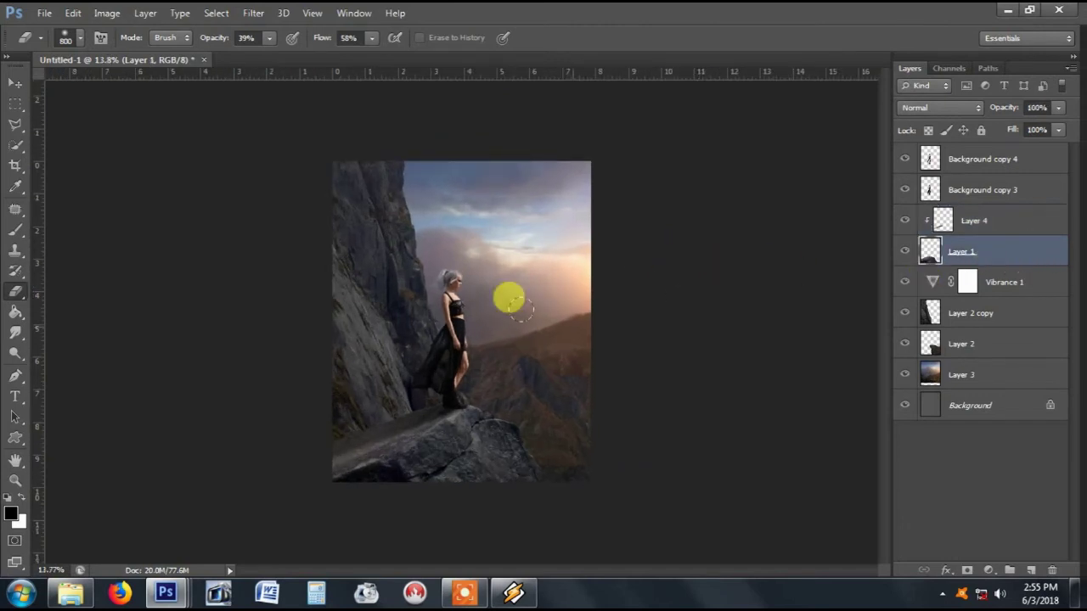
Step: Dodge the rock's midtones around the woman's feet at 42% exposure with an 800 px brush
{"action": "left_click", "coordinate": [16, 355]}
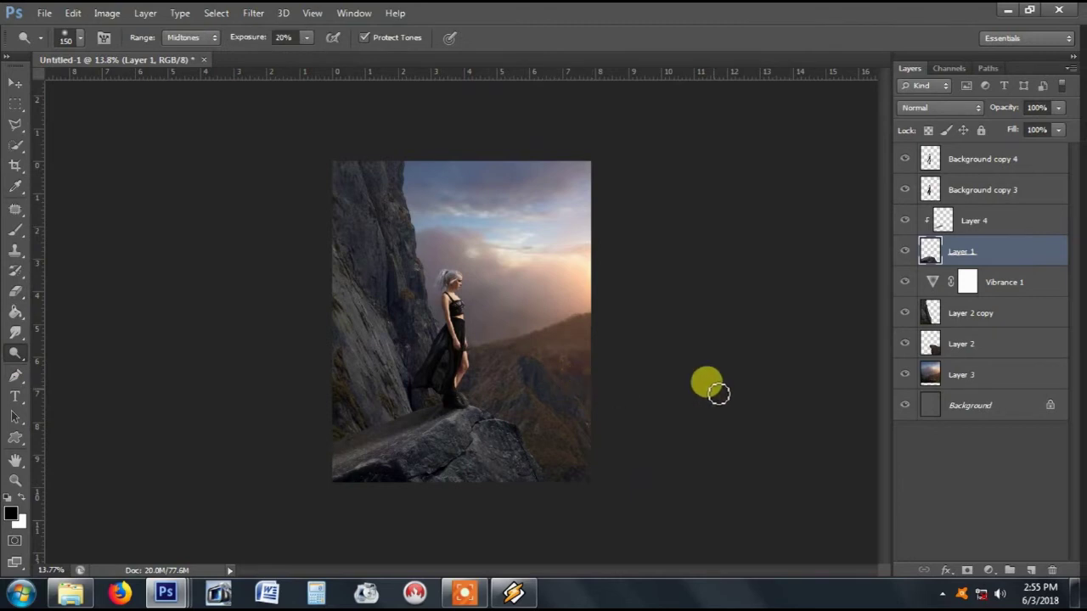
{"action": "scroll", "coordinate": [507, 384], "scroll_direction": "up", "scroll_amount": 1}
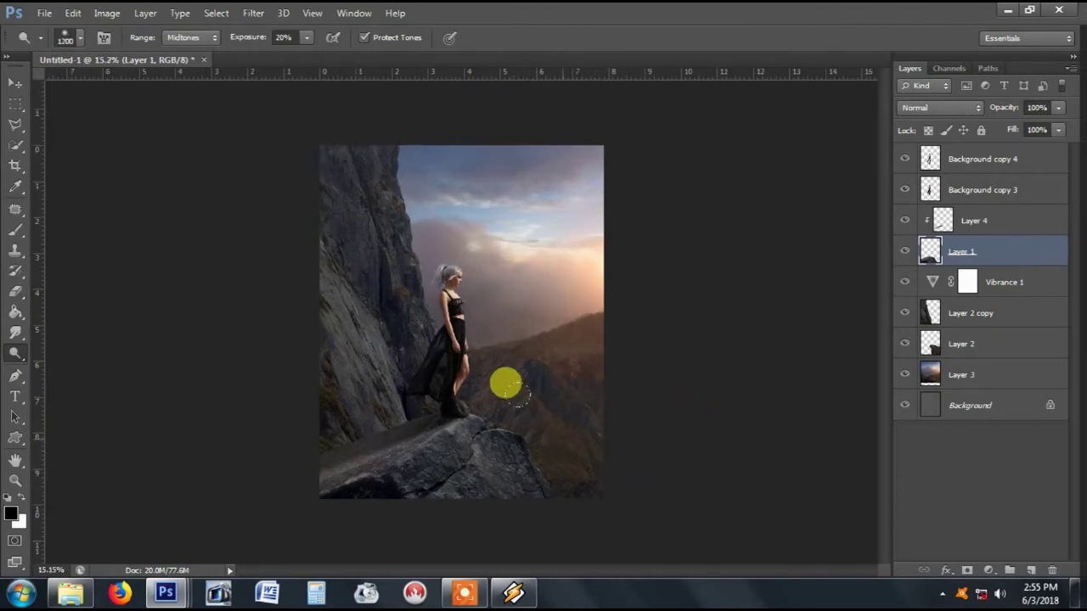
{"action": "left_click_drag", "start_coordinate": [307, 38], "coordinate": [325, 54]}
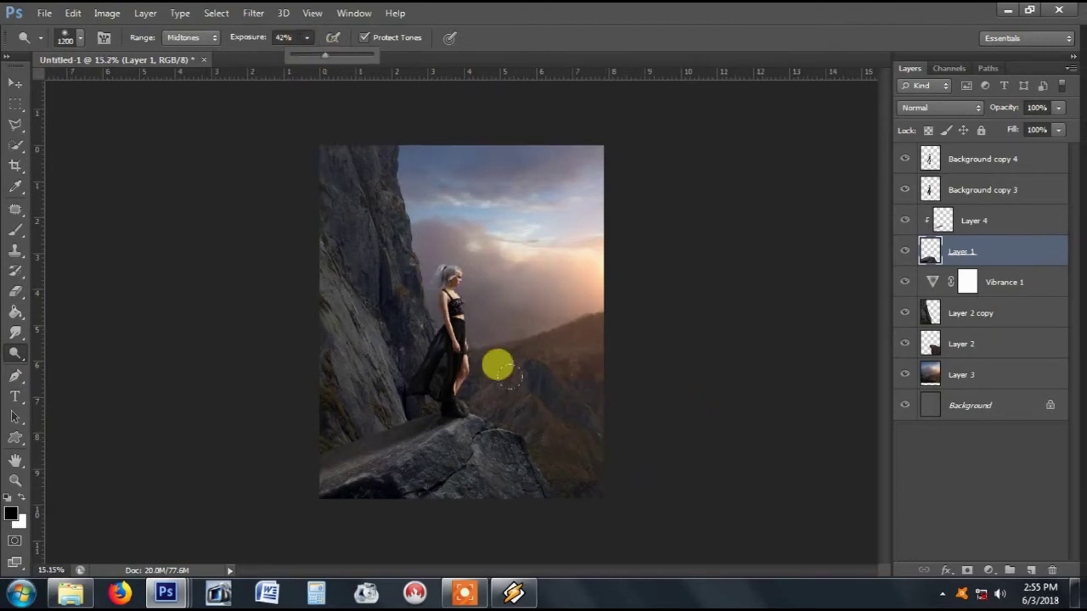
{"action": "left_click", "coordinate": [479, 392]}
{"action": "left_click_drag", "start_coordinate": [479, 392], "coordinate": [474, 391]}
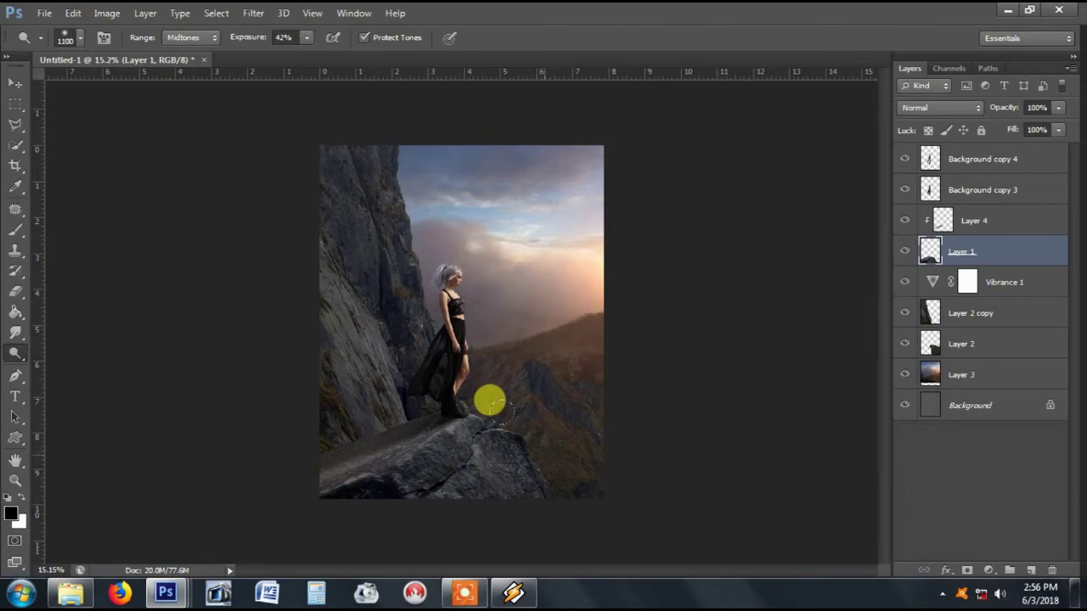
{"action": "key", "text": "bracketleft"}
{"action": "key", "text": "bracketleft"}
{"action": "scroll", "coordinate": [475, 392], "scroll_direction": "up", "scroll_amount": 2}
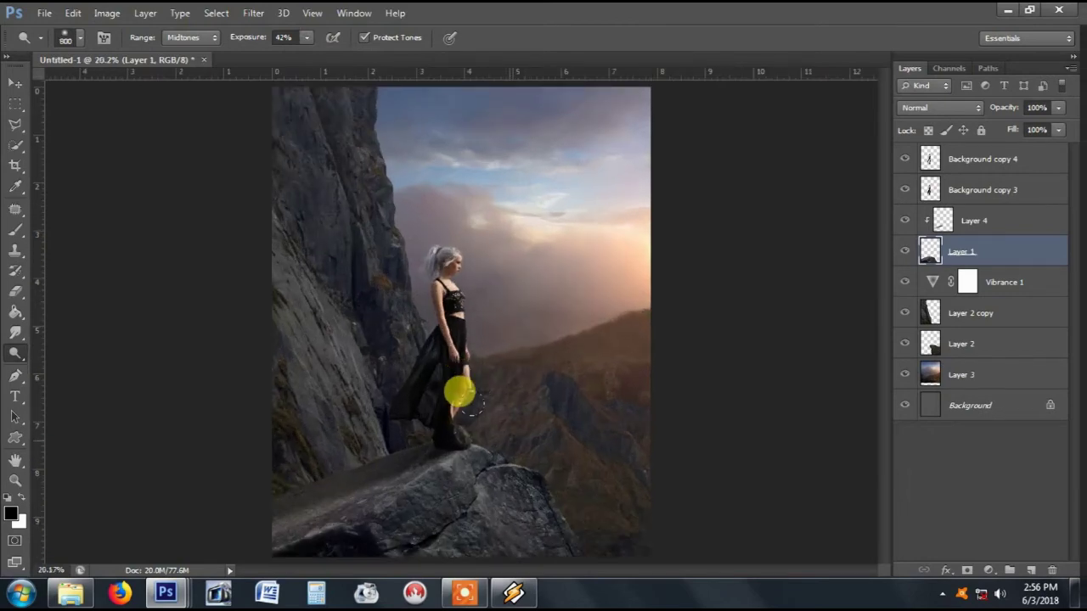
{"action": "mouse_move", "coordinate": [466, 404]}
{"action": "left_mouse_down"}
{"action": "mouse_move", "coordinate": [508, 424]}
{"action": "mouse_move", "coordinate": [499, 432]}
{"action": "mouse_move", "coordinate": [534, 481]}
{"action": "mouse_move", "coordinate": [455, 453]}
{"action": "mouse_move", "coordinate": [444, 379]}
{"action": "mouse_move", "coordinate": [679, 332]}
{"action": "left_mouse_up"}
{"action": "key", "text": "bracketleft"}
{"action": "key", "text": "bracketright"}
{"action": "key", "text": "bracketleft"}
{"action": "key", "text": "ctrl+minus"}
{"action": "key", "text": "ctrl+minus"}
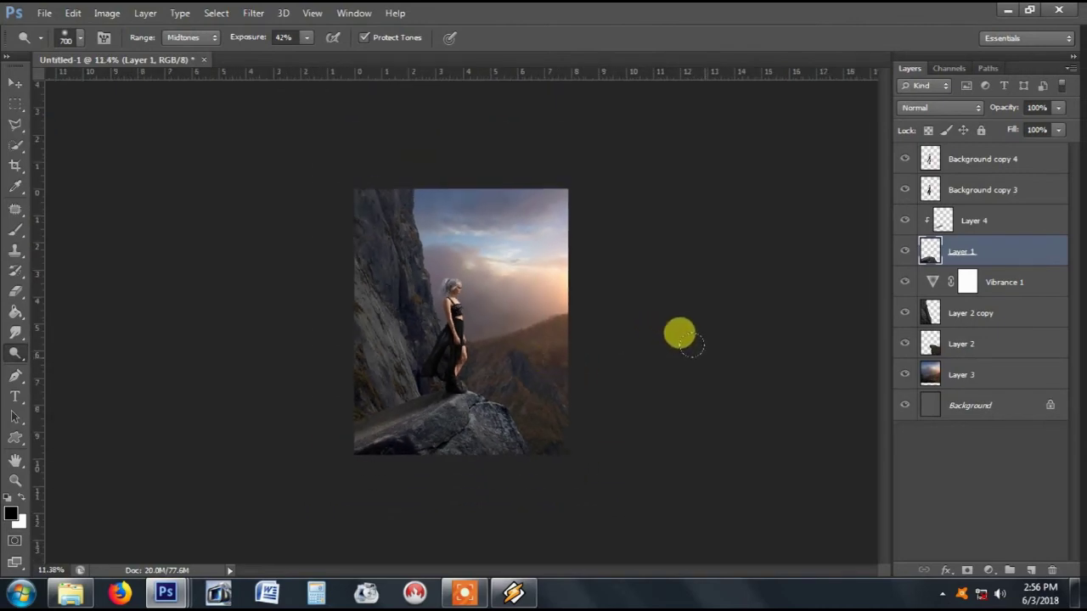
Step: Switch to the Move tool, clear the layer selection, and zoom back in
{"action": "left_click", "coordinate": [17, 84]}
{"action": "left_click", "coordinate": [187, 123]}
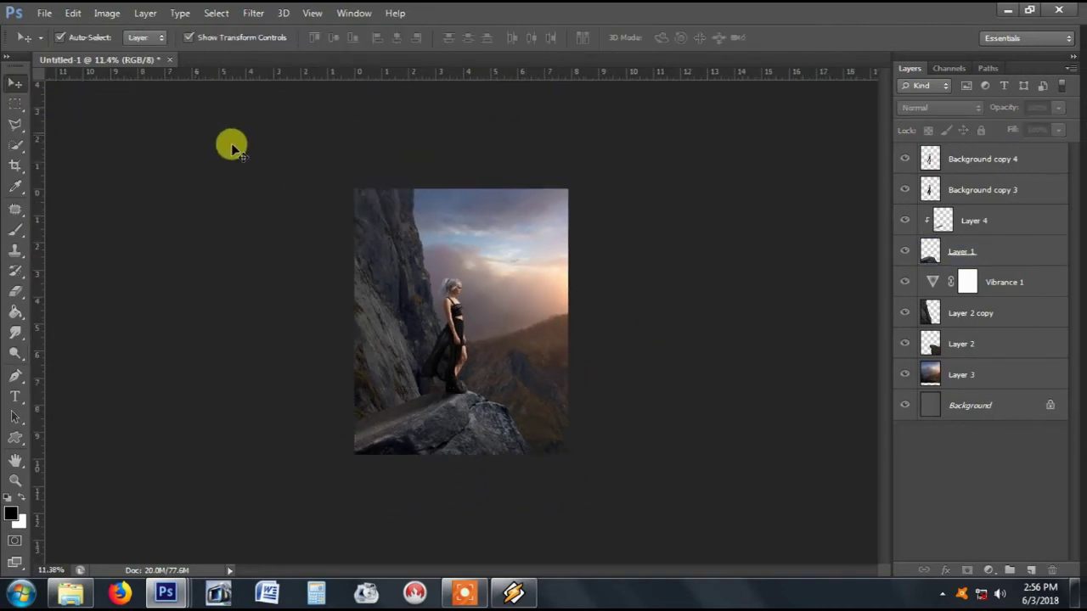
{"action": "key", "text": "ctrl+plus"}
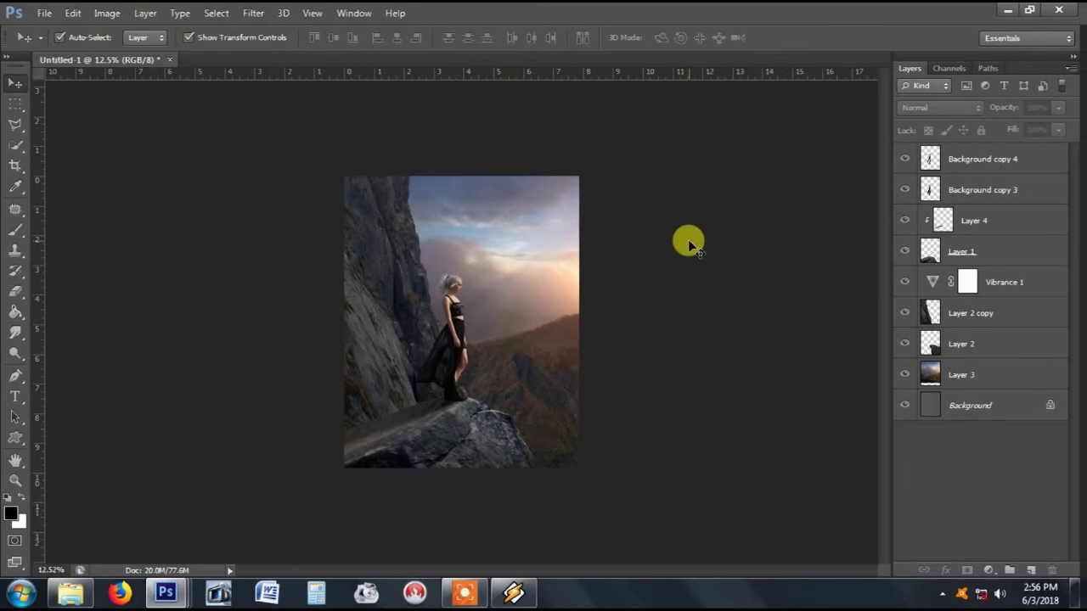
{"action": "scroll", "coordinate": [689, 245], "scroll_direction": "up", "scroll_amount": 1}
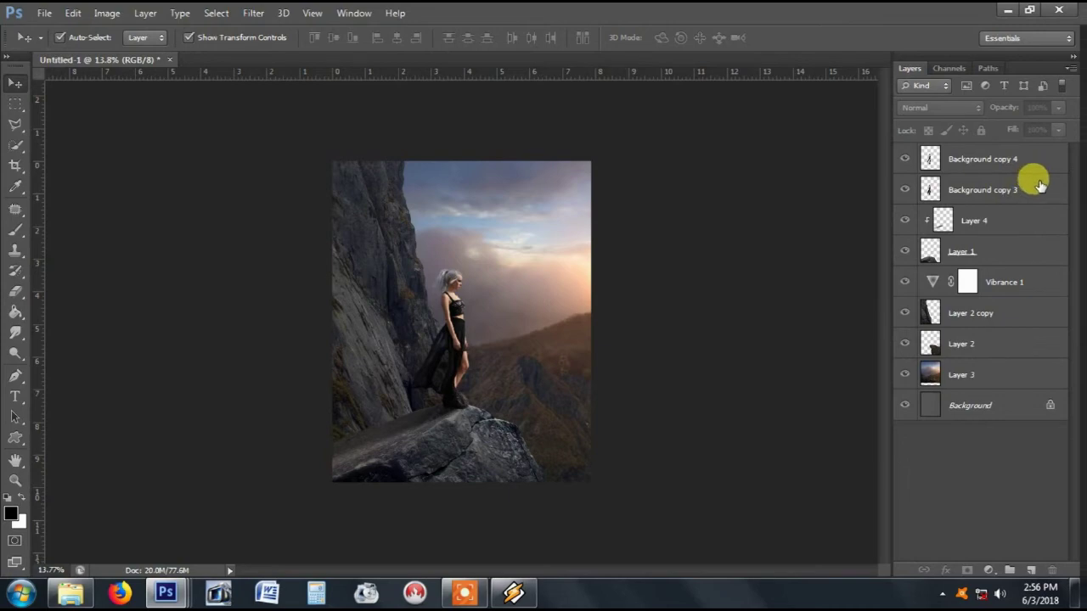
Step: Add a new layer above shadow Layer 4 and choose a brown-orange foreground colour
{"action": "left_click", "coordinate": [1029, 219]}
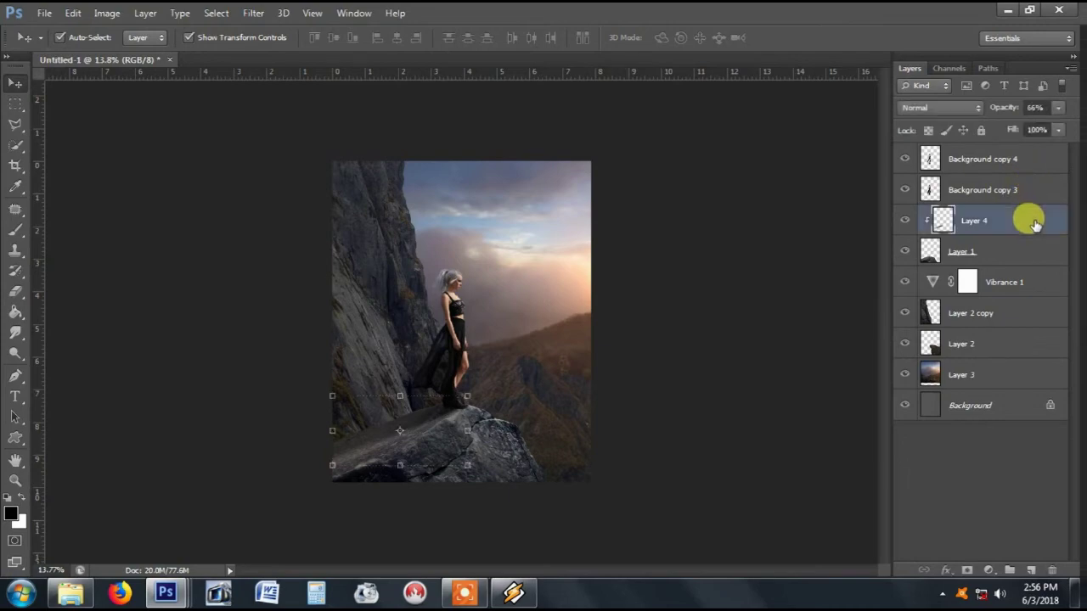
{"action": "left_click", "coordinate": [1032, 569]}
{"action": "left_click", "coordinate": [10, 512]}
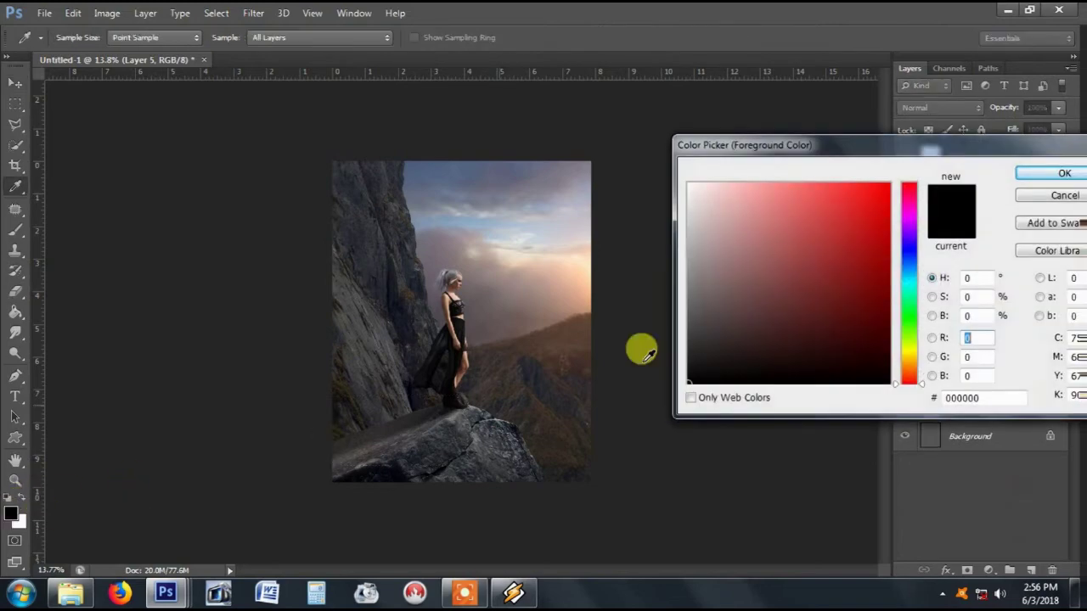
{"action": "left_click", "coordinate": [909, 368]}
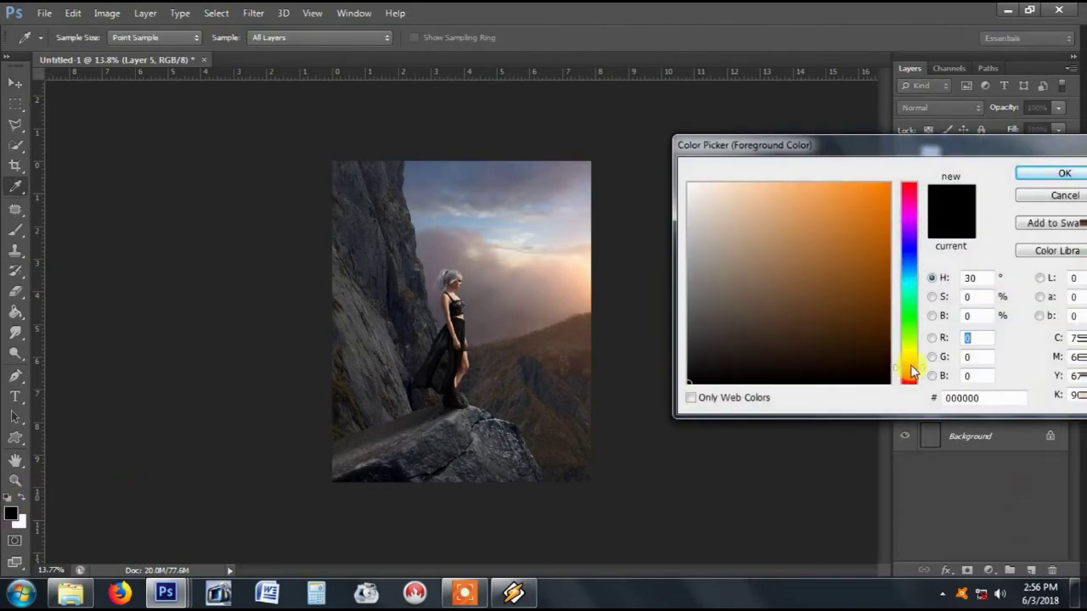
{"action": "left_click", "coordinate": [886, 270]}
{"action": "left_click", "coordinate": [1064, 172]}
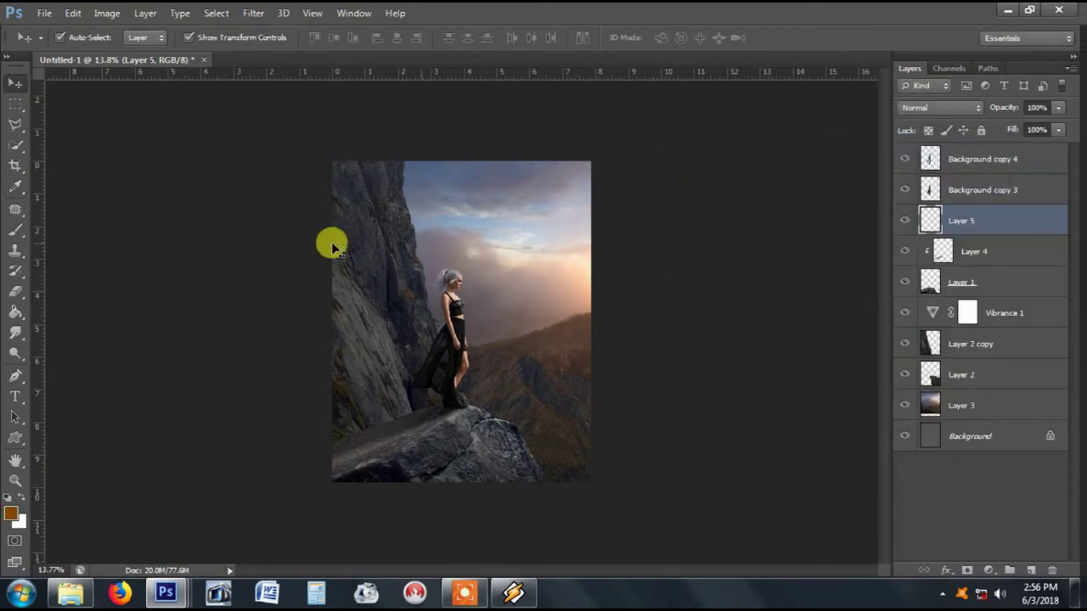
Step: Brush an orange glow over the right sky and cycle the layer's blend modes toward Screen
{"action": "left_click", "coordinate": [15, 230]}
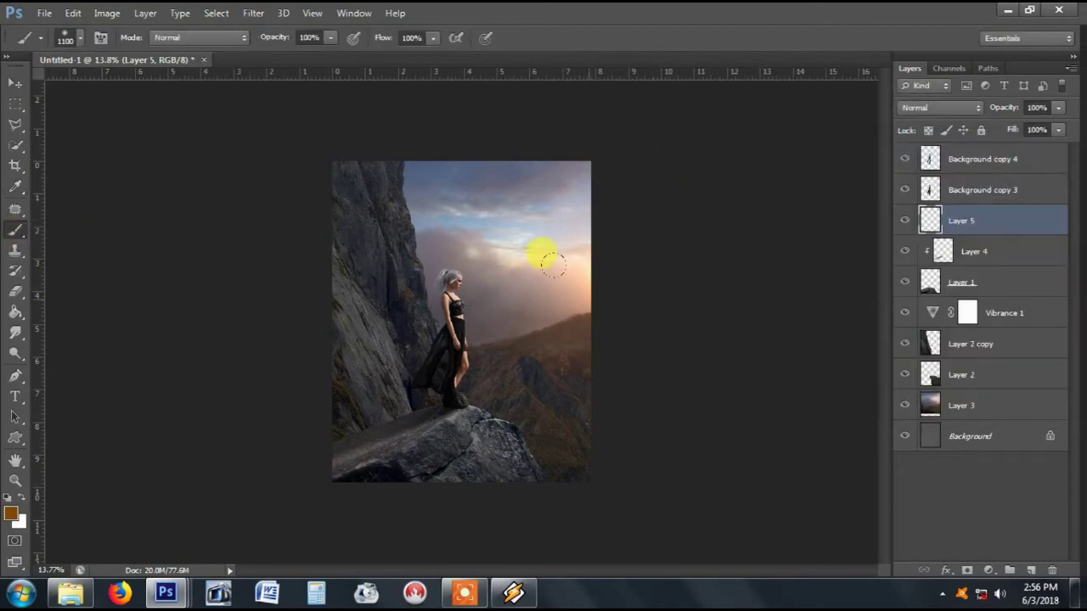
{"action": "left_click_drag", "start_coordinate": [522, 250], "coordinate": [517, 245]}
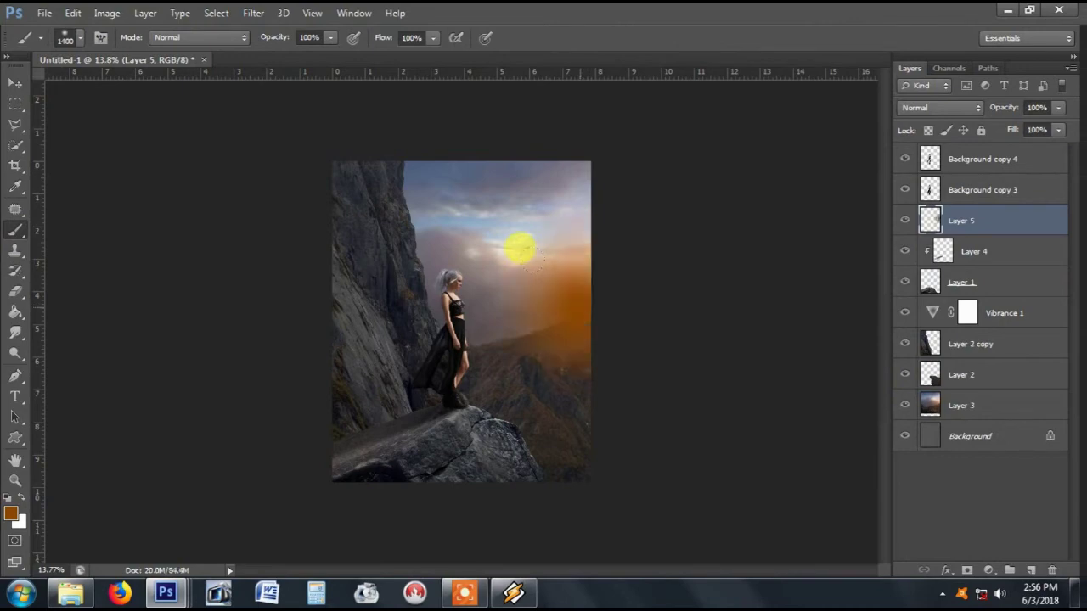
{"action": "left_click", "coordinate": [14, 82]}
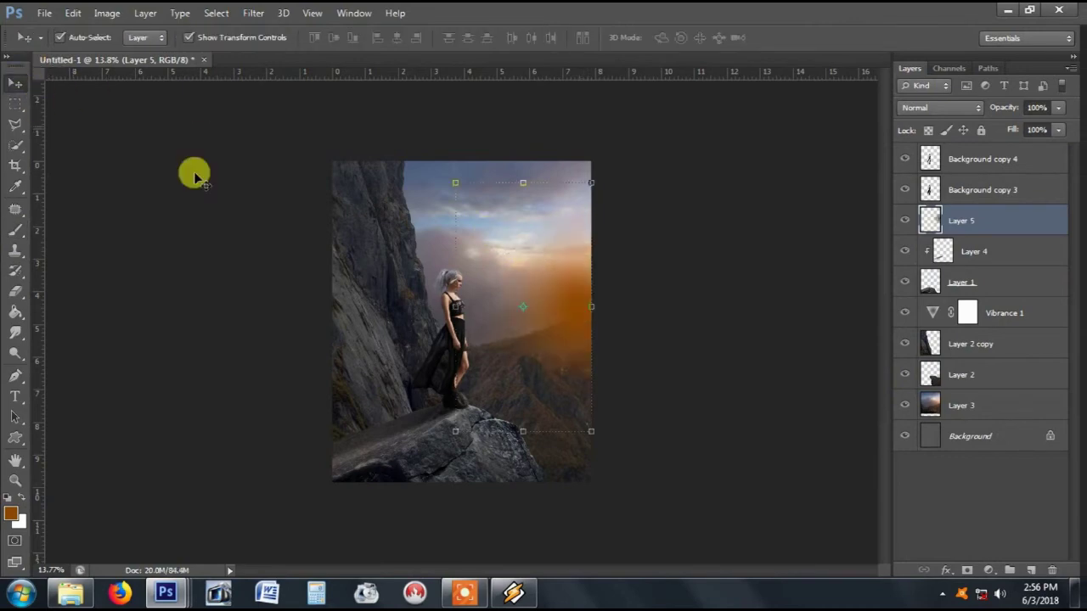
{"action": "left_click", "coordinate": [953, 110]}
{"action": "key", "text": "Down"}
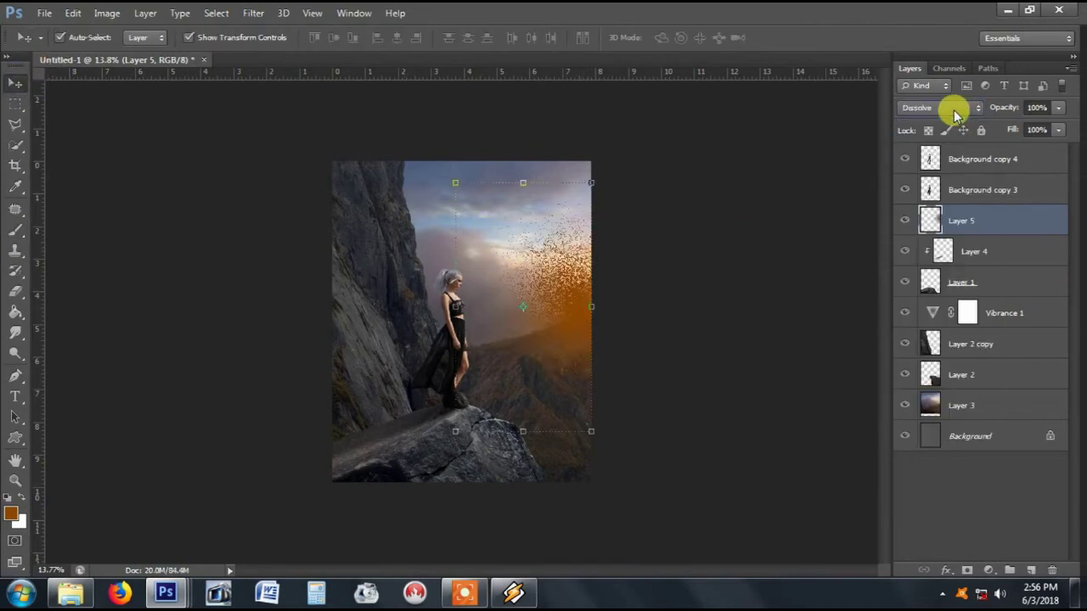
{"action": "key", "text": "Down"}
{"action": "key", "text": "Down"}
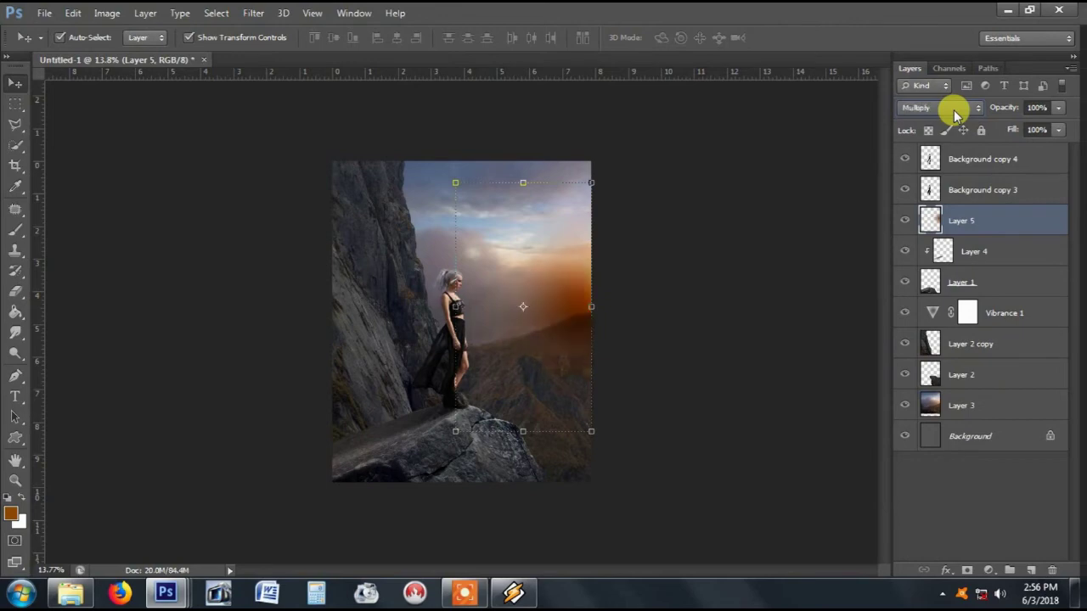
{"action": "key", "text": "Down"}
{"action": "key", "text": "Down"}
{"action": "key", "text": "Down"}
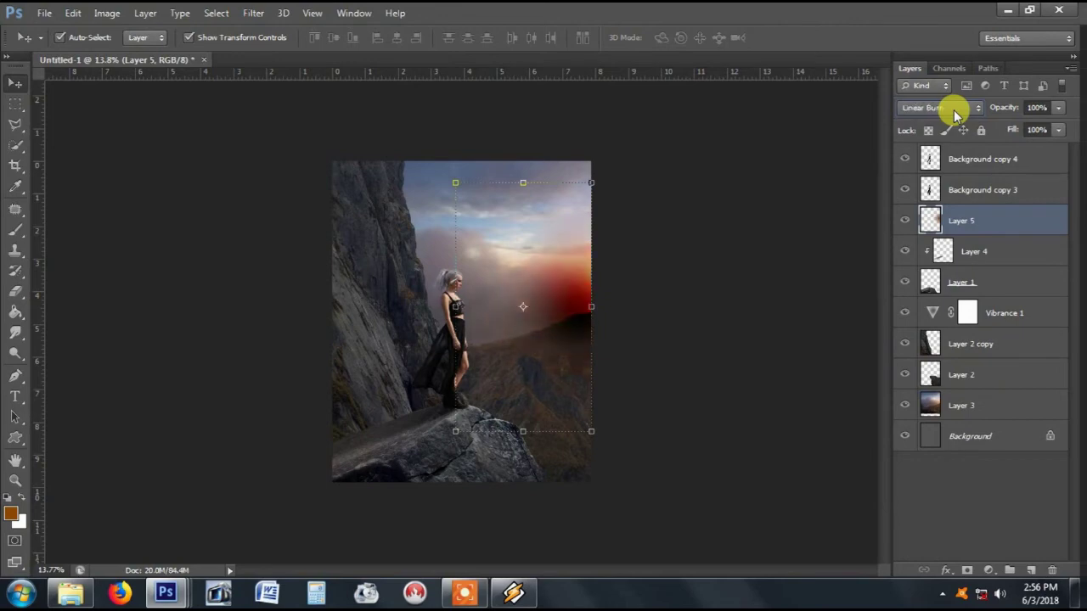
{"action": "key", "text": "Down"}
{"action": "key", "text": "Down"}
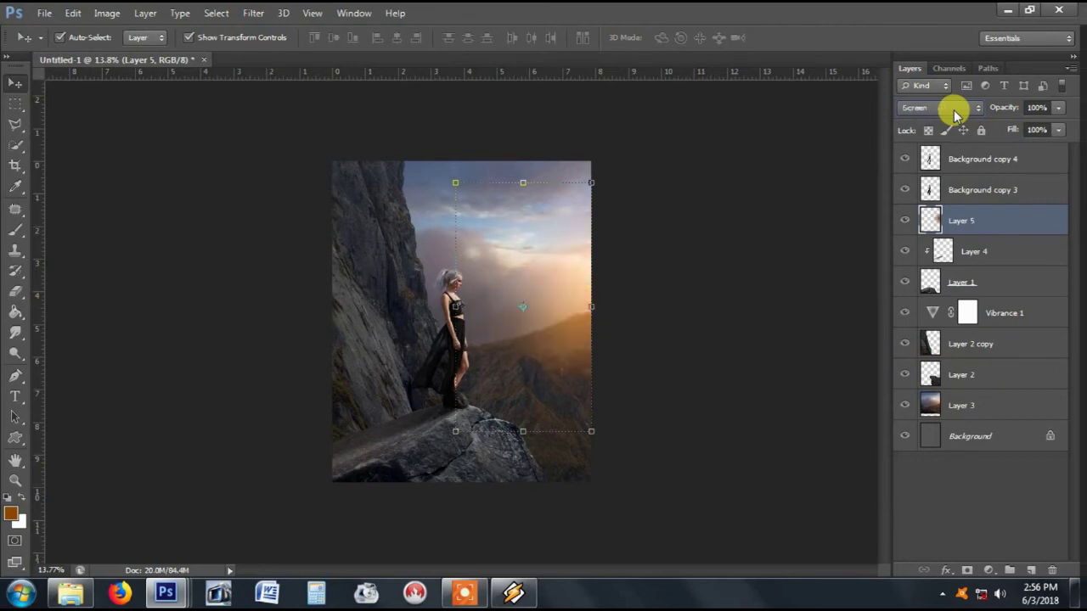
Step: Scale the orange glow layer to about 240% by 170%, well past the canvas edges
{"action": "left_click", "coordinate": [455, 431]}
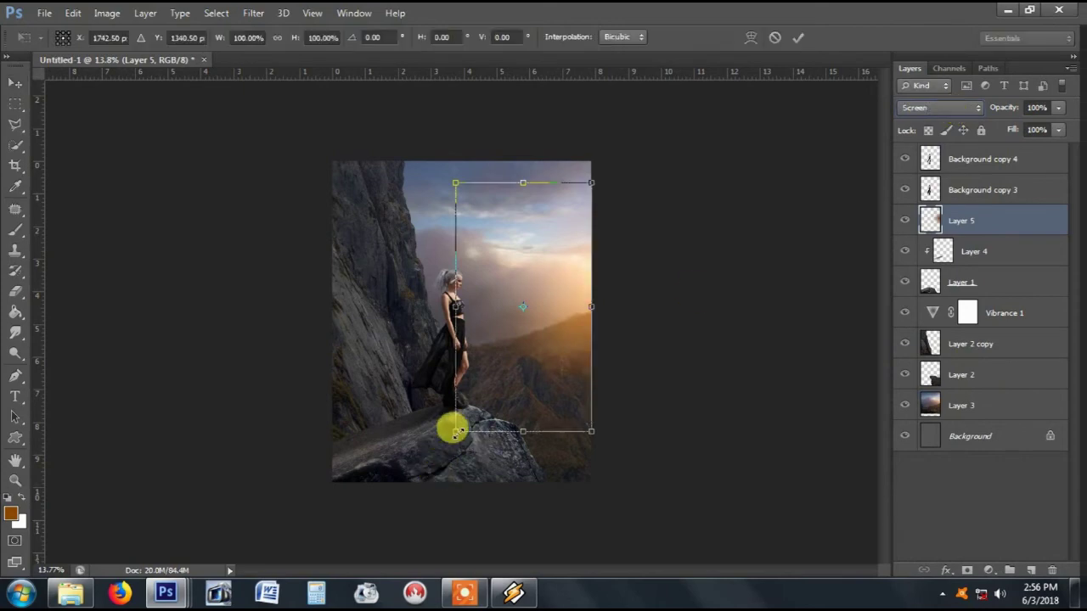
{"action": "left_click_drag", "start_coordinate": [456, 432], "coordinate": [323, 522]}
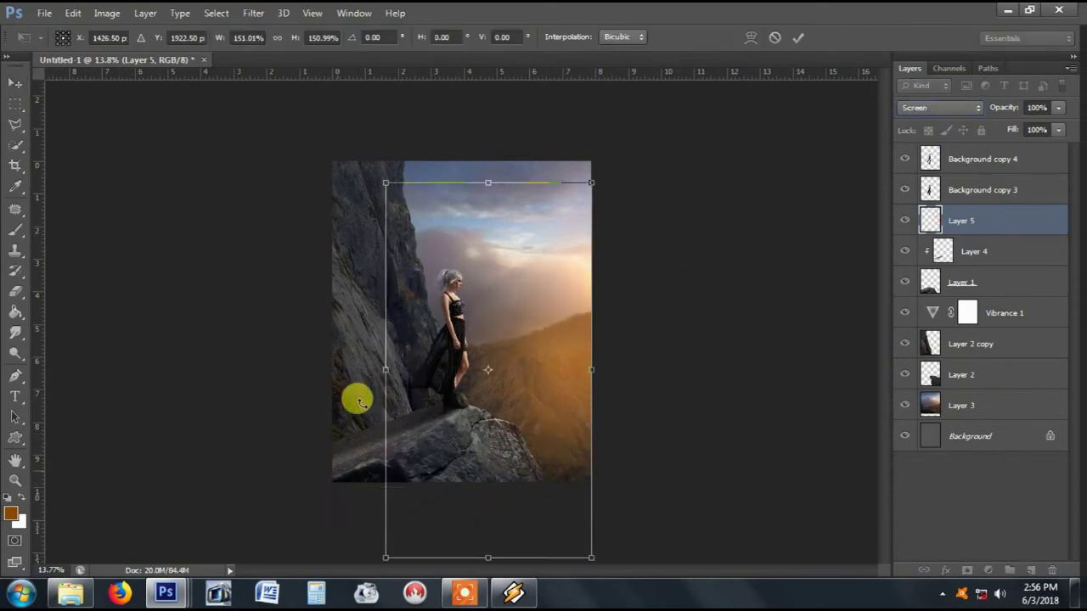
{"action": "left_click_drag", "start_coordinate": [385, 370], "coordinate": [314, 370]}
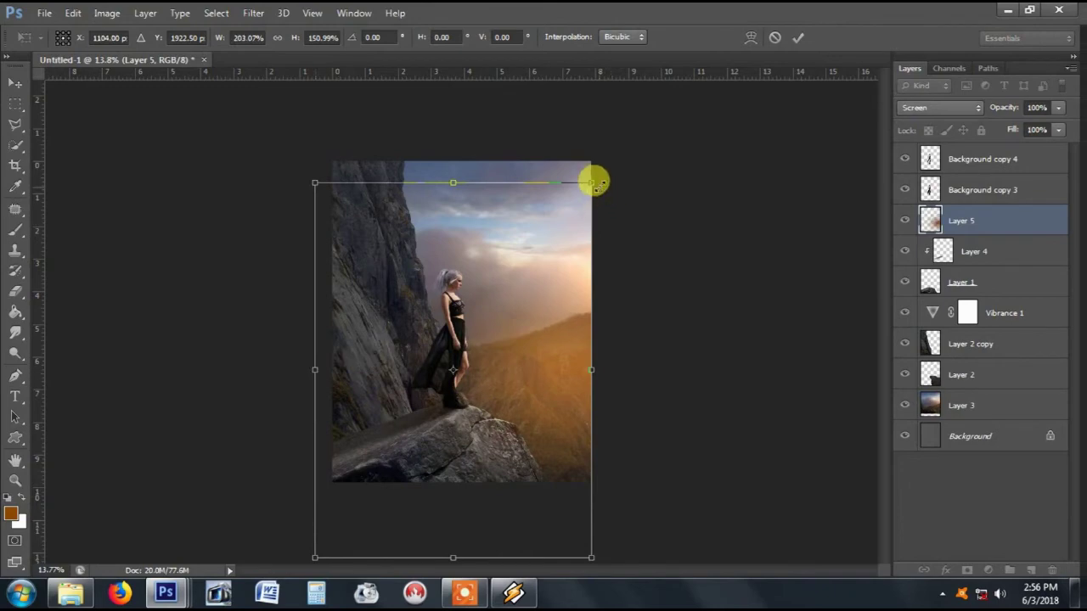
{"action": "left_click_drag", "start_coordinate": [597, 182], "coordinate": [625, 140]}
{"action": "left_click_drag", "start_coordinate": [563, 303], "coordinate": [552, 291]}
{"action": "left_click_drag", "start_coordinate": [293, 319], "coordinate": [277, 323]}
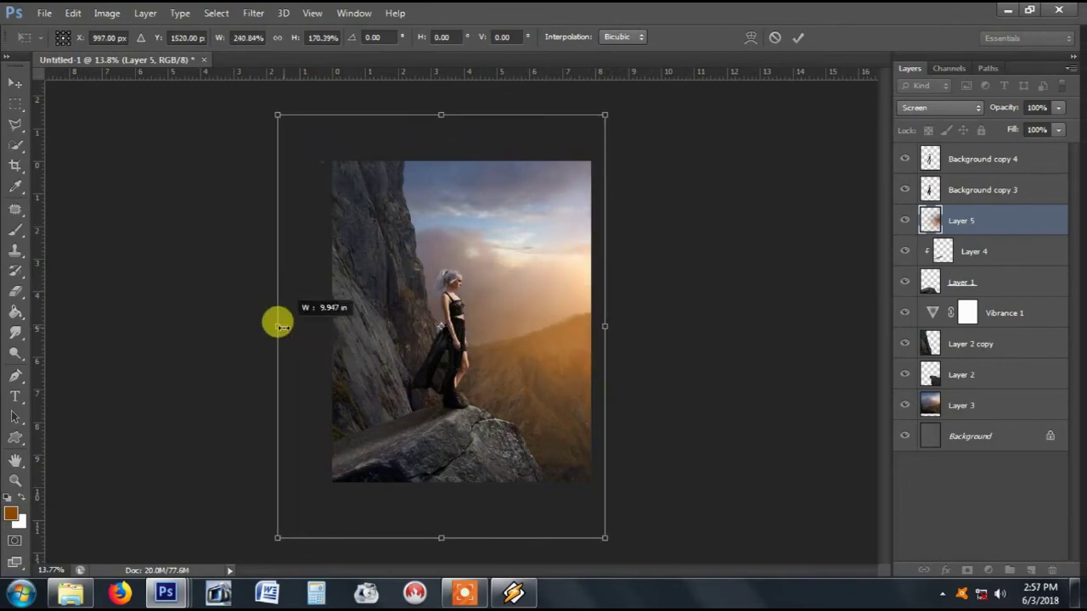
{"action": "left_click", "coordinate": [798, 37]}
Step: Nudge the glow slightly upward and lower Layer 5's opacity to 83%
{"action": "scroll", "coordinate": [577, 344], "scroll_direction": "up", "scroll_amount": 1}
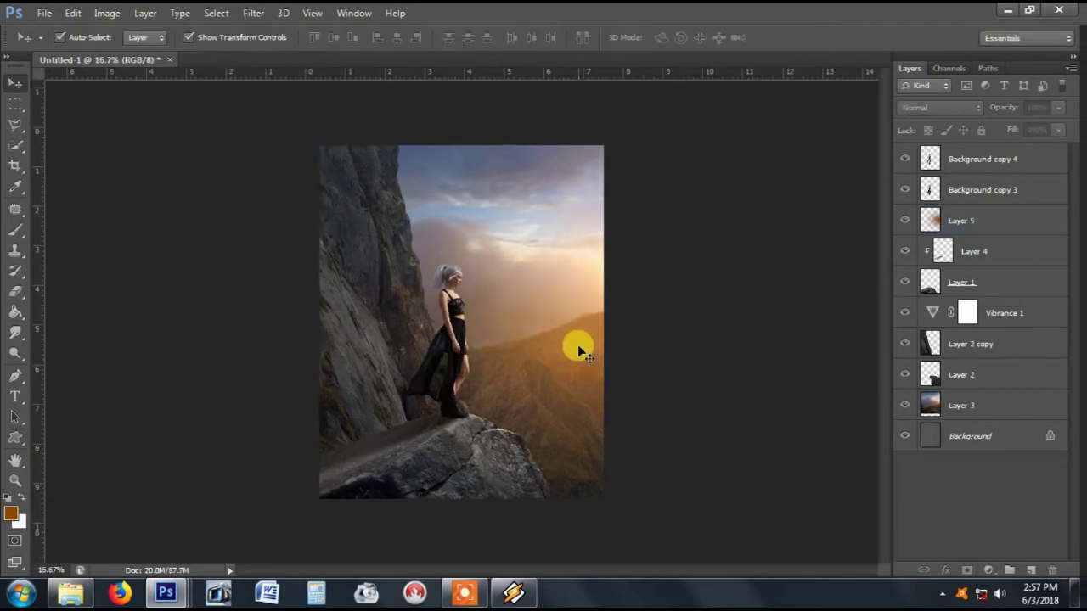
{"action": "scroll", "coordinate": [594, 346], "scroll_direction": "up", "scroll_amount": 2}
{"action": "left_click_drag", "start_coordinate": [605, 334], "coordinate": [606, 319]}
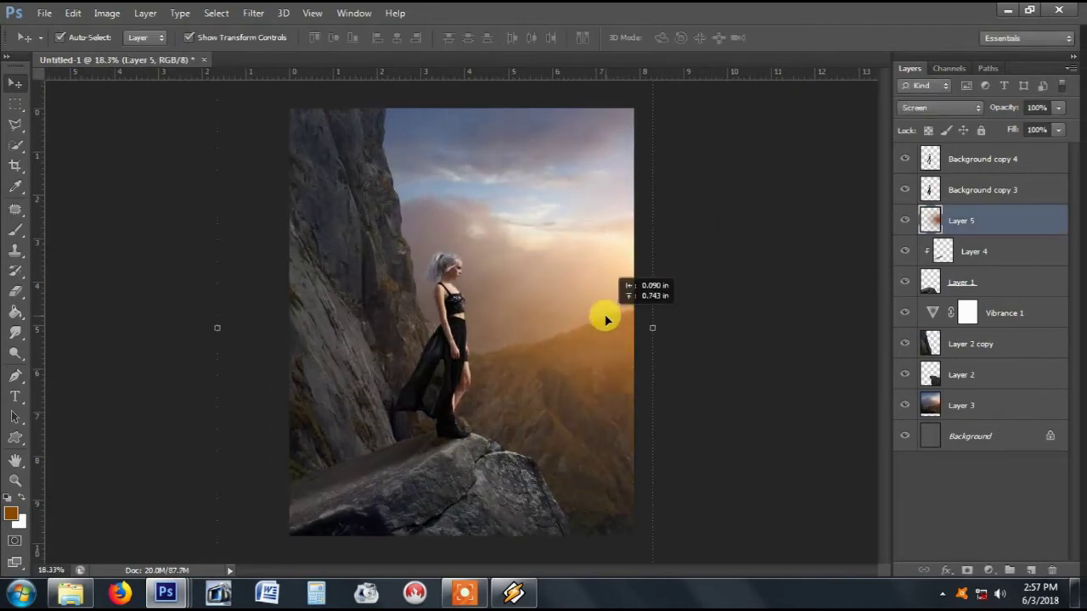
{"action": "left_click", "coordinate": [1058, 108]}
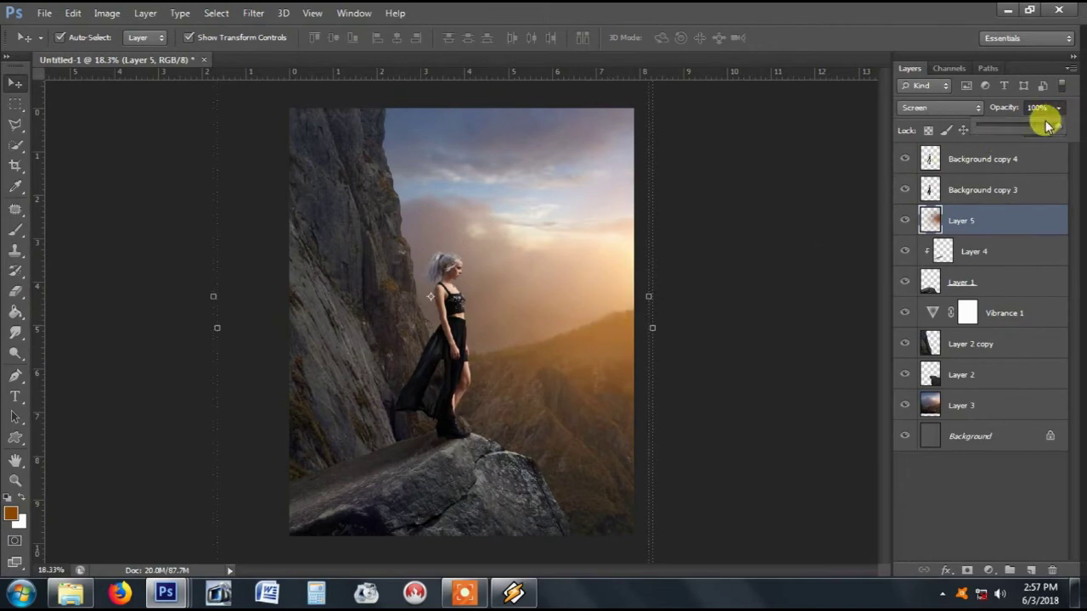
{"action": "left_click", "coordinate": [778, 218]}
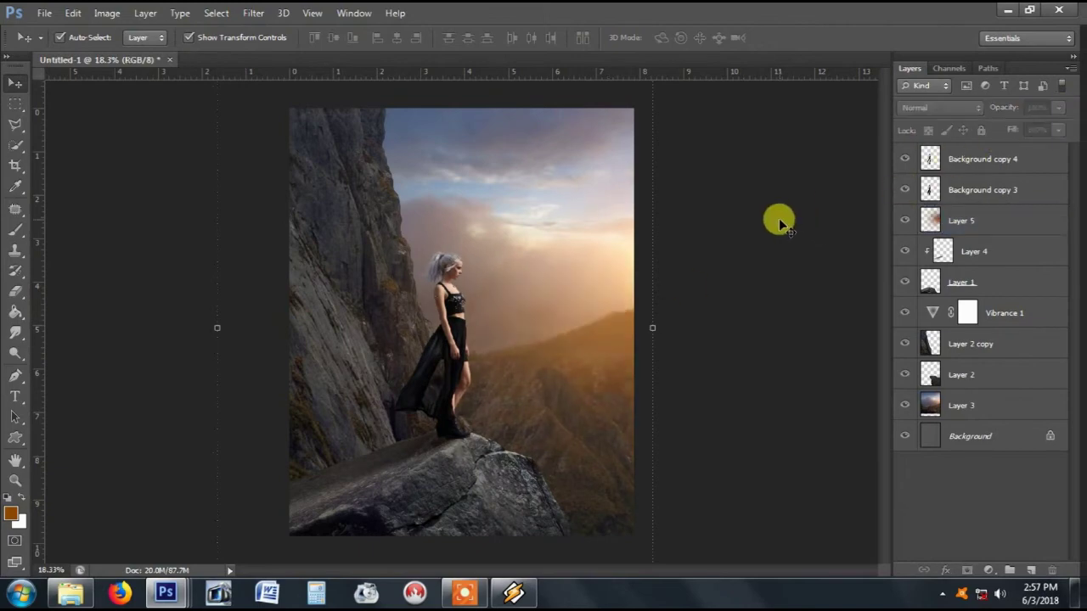
{"action": "scroll", "coordinate": [779, 218], "scroll_direction": "down", "scroll_amount": 2}
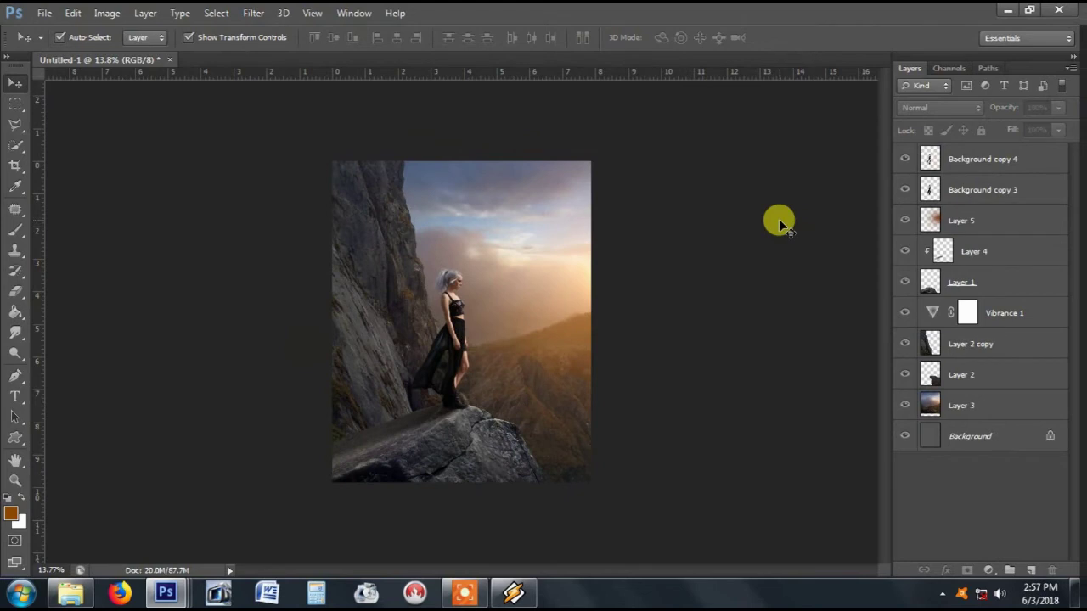
Step: Toggle Layer 5's visibility to compare the glow, then select the rock's Layer 1
{"action": "left_click", "coordinate": [986, 223]}
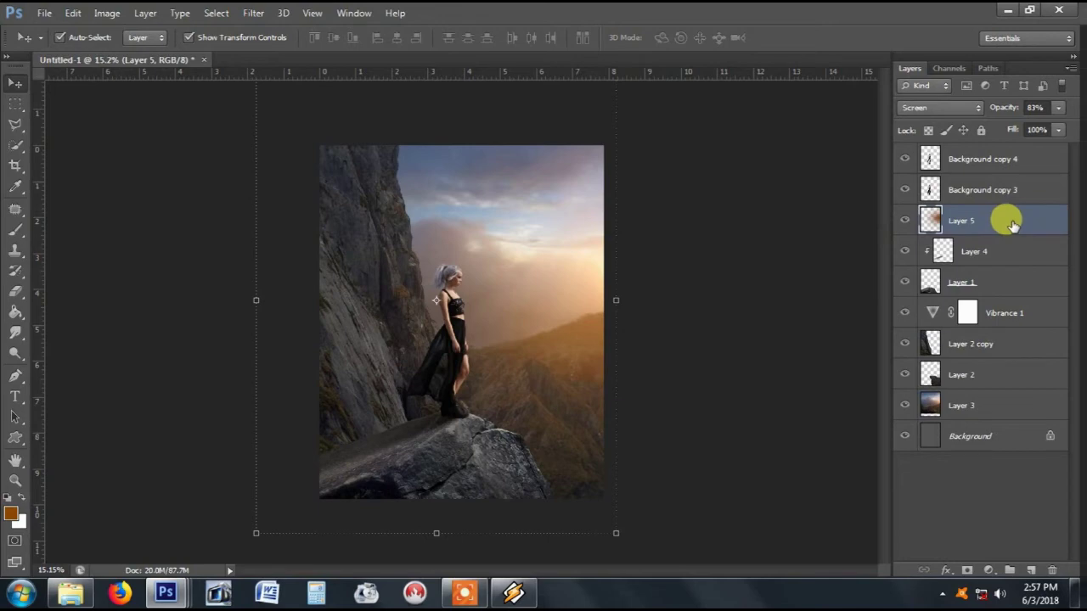
{"action": "left_click", "coordinate": [905, 222]}
{"action": "left_click", "coordinate": [904, 222]}
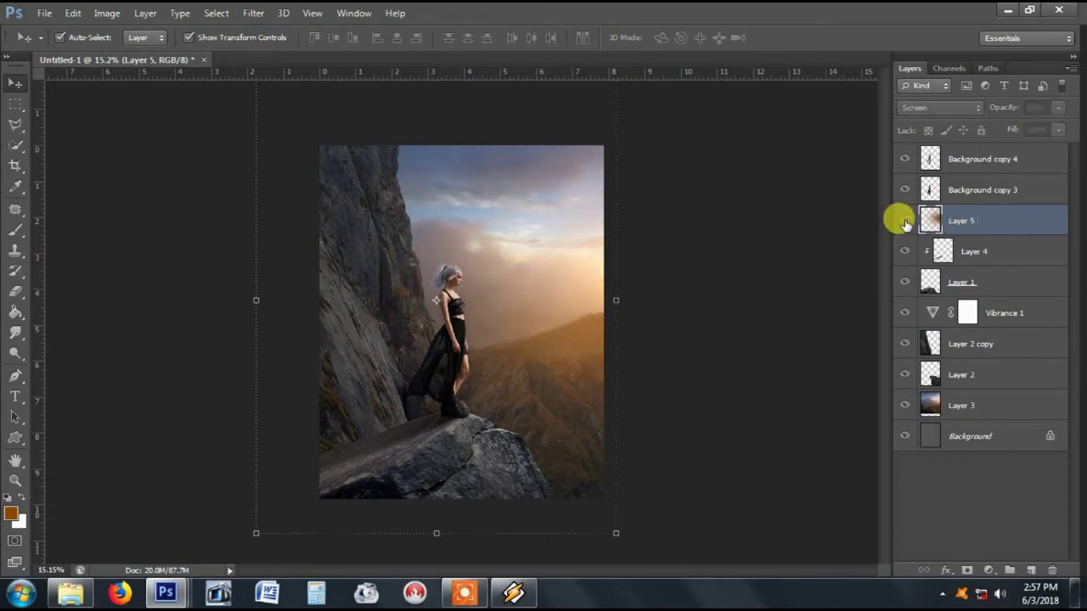
{"action": "left_click", "coordinate": [1010, 282]}
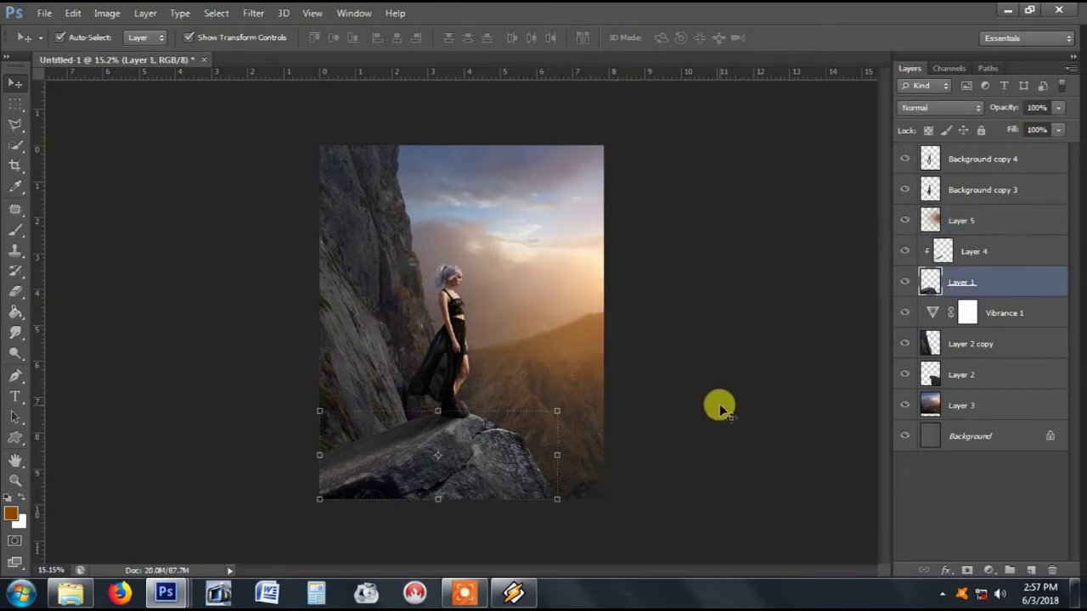
Step: Give the rock's midtones a Color Balance of +18 red, 0 green, -7 blue
{"action": "key", "text": "ctrl+b"}
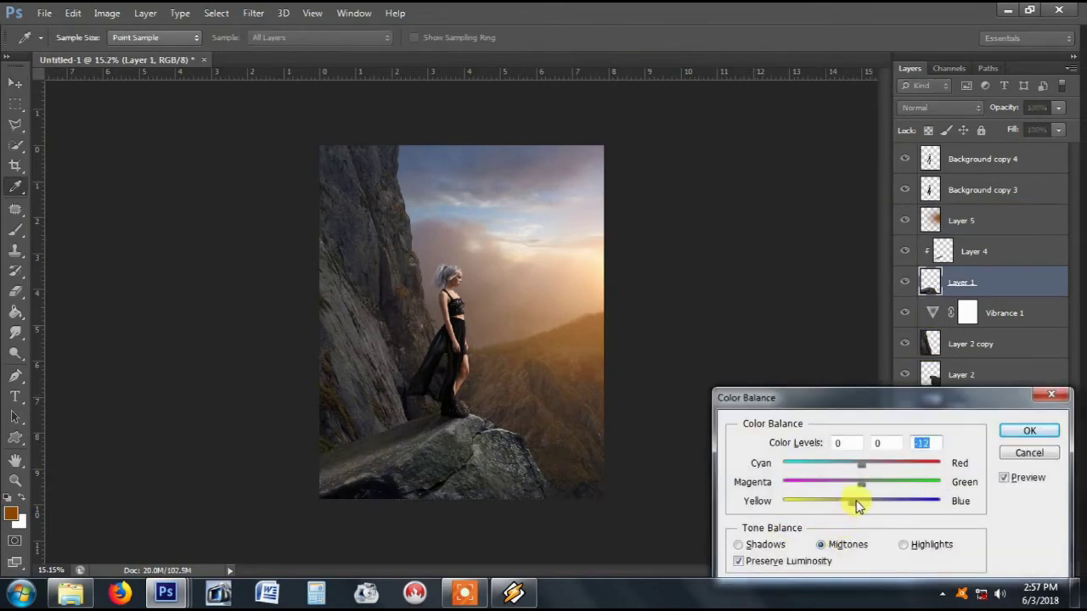
{"action": "left_click_drag", "start_coordinate": [857, 505], "coordinate": [861, 502]}
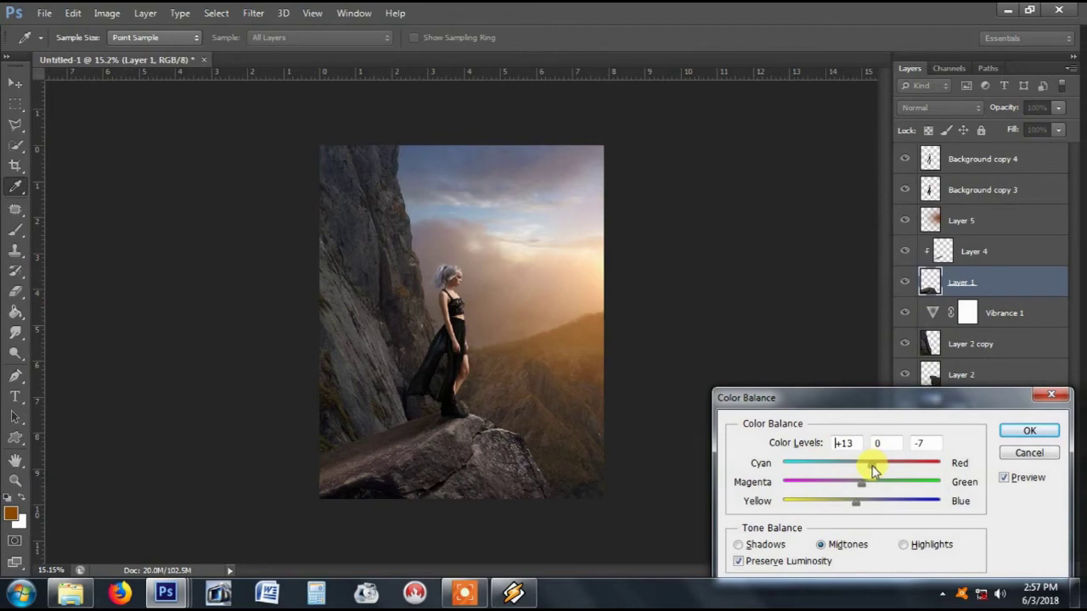
Step: Zoom in to check, then confirm Color Balance midtones +13, 0, −7 on Layer 1
{"action": "key", "text": "ctrl+plus"}
{"action": "key", "text": "ctrl+plus"}
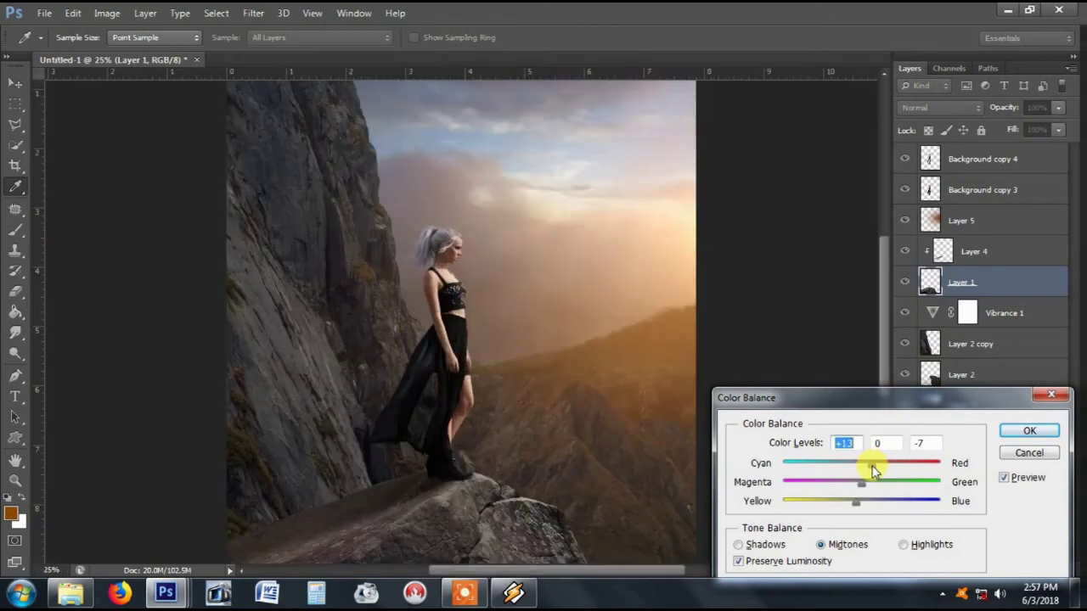
{"action": "key", "text": "ctrl+minus"}
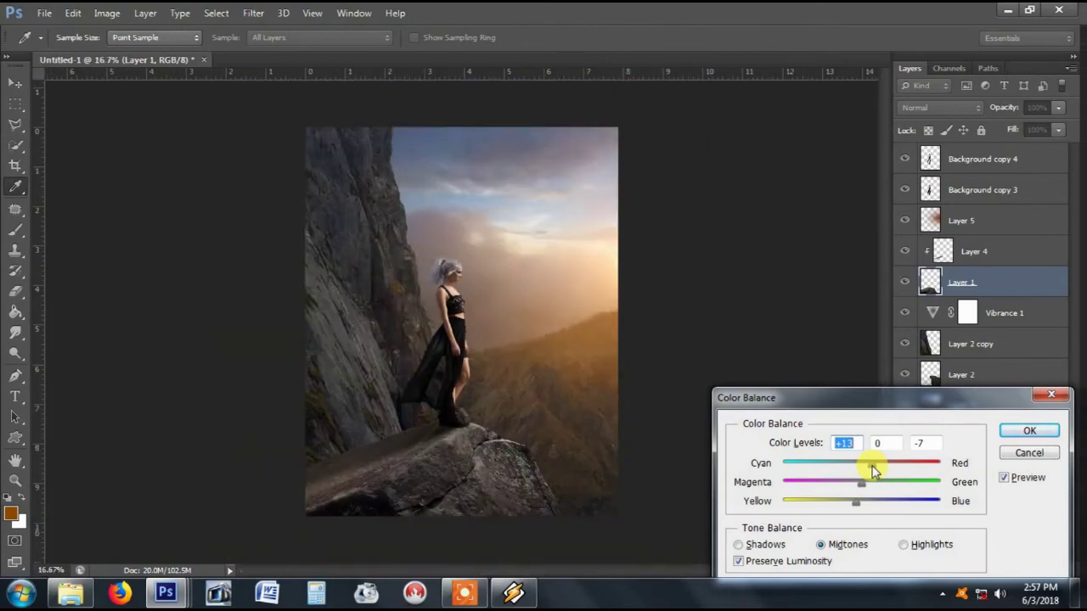
{"action": "left_click", "coordinate": [1029, 431]}
{"action": "key", "text": "v"}
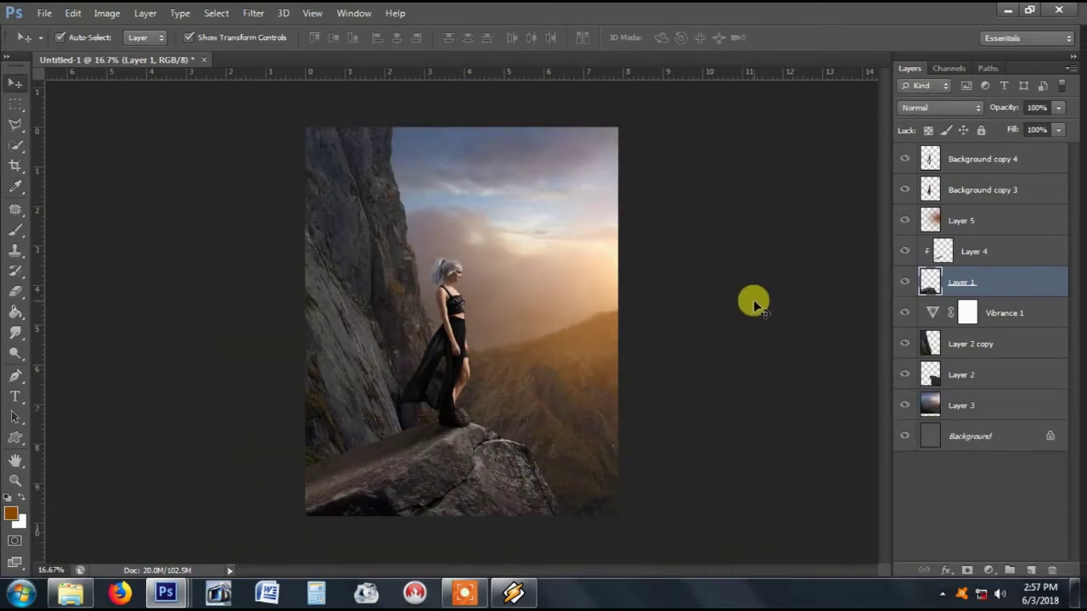
{"action": "left_click", "coordinate": [753, 302]}
{"action": "key", "text": "ctrl+0"}
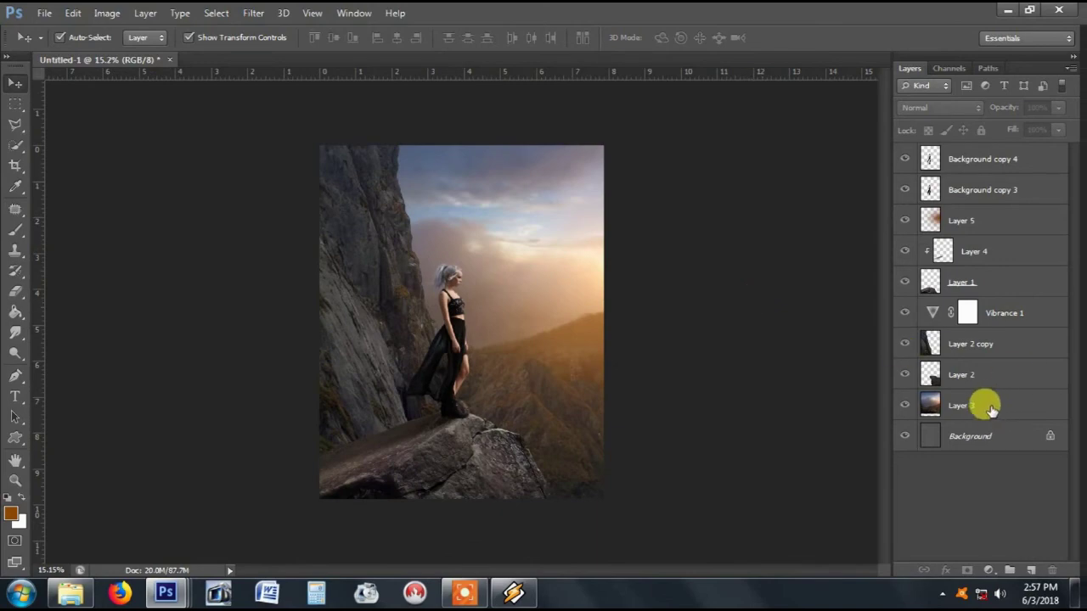
Step: Add a new top layer and draw a black gradient upward from the image bottom
{"action": "left_click", "coordinate": [998, 161]}
{"action": "left_click", "coordinate": [1029, 569]}
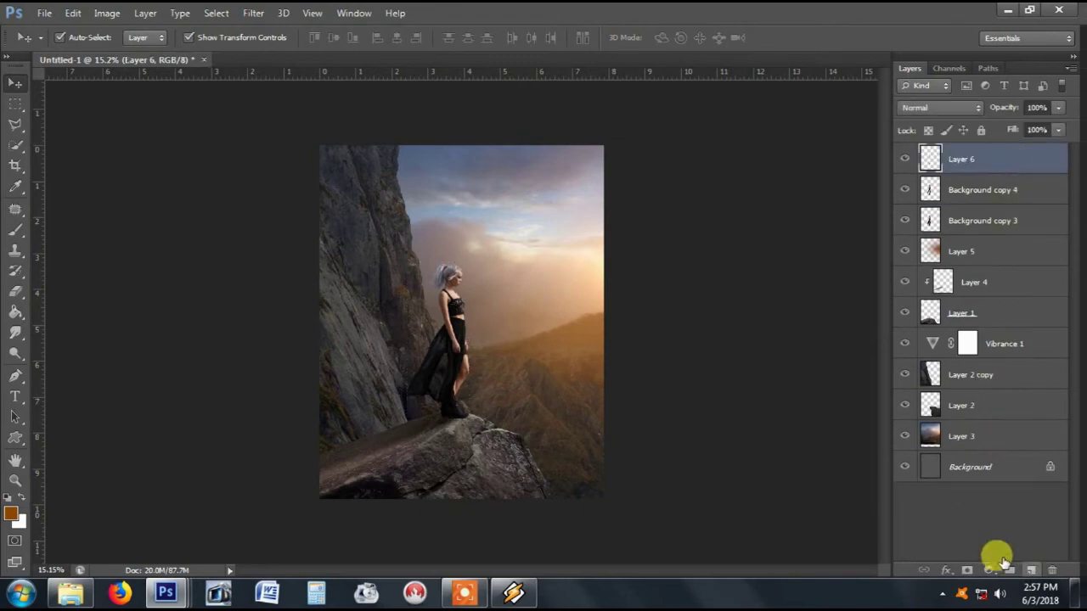
{"action": "left_click", "coordinate": [9, 499]}
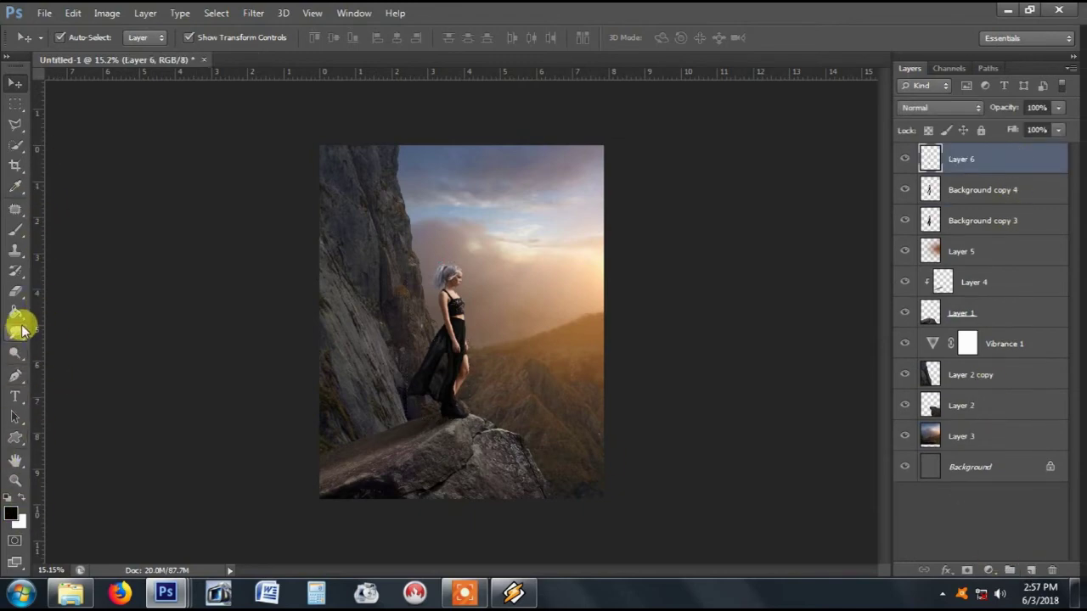
{"action": "left_click_drag", "start_coordinate": [15, 313], "coordinate": [75, 316]}
{"action": "left_click", "coordinate": [75, 310]}
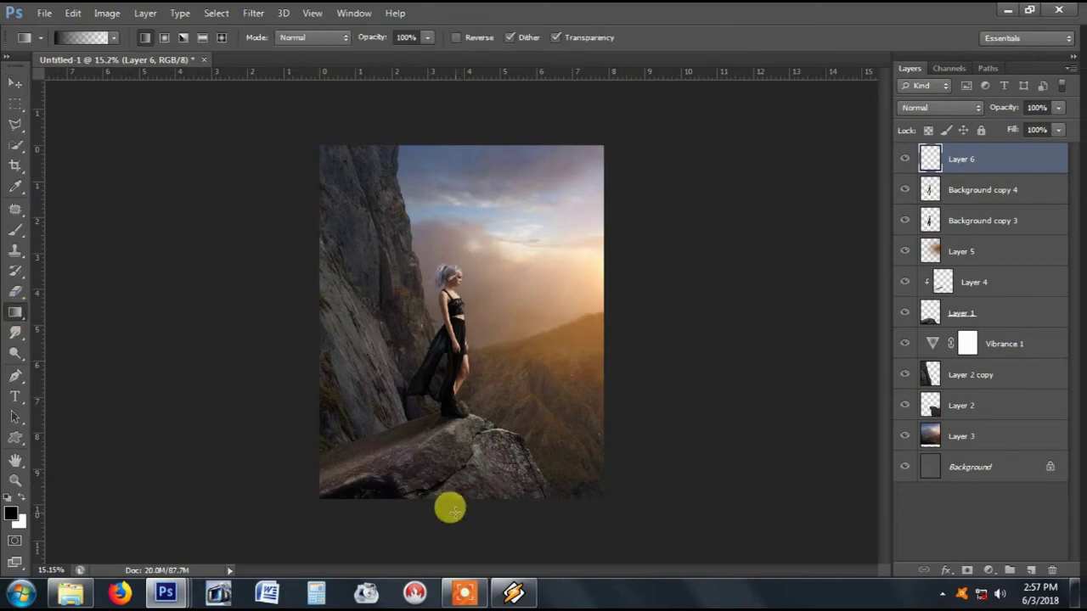
{"action": "mouse_move", "coordinate": [455, 499]}
{"action": "left_mouse_down"}
{"action": "mouse_move", "coordinate": [454, 332]}
{"action": "mouse_move", "coordinate": [488, 351]}
{"action": "left_mouse_up"}
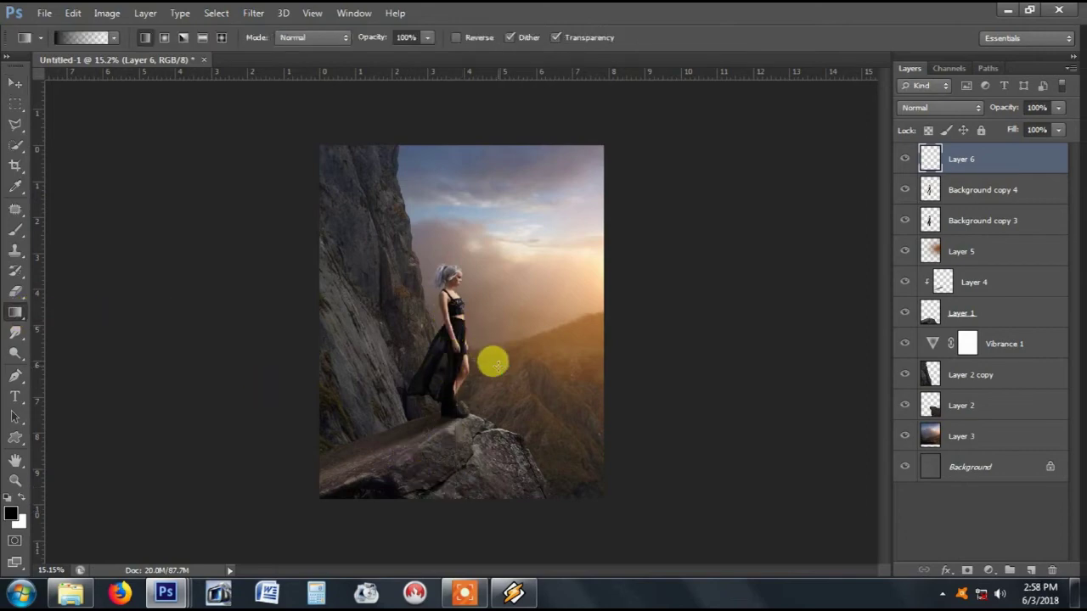
Step: Lower the gradient layer's opacity to 30%, after first trying 20%
{"action": "left_click", "coordinate": [1058, 108]}
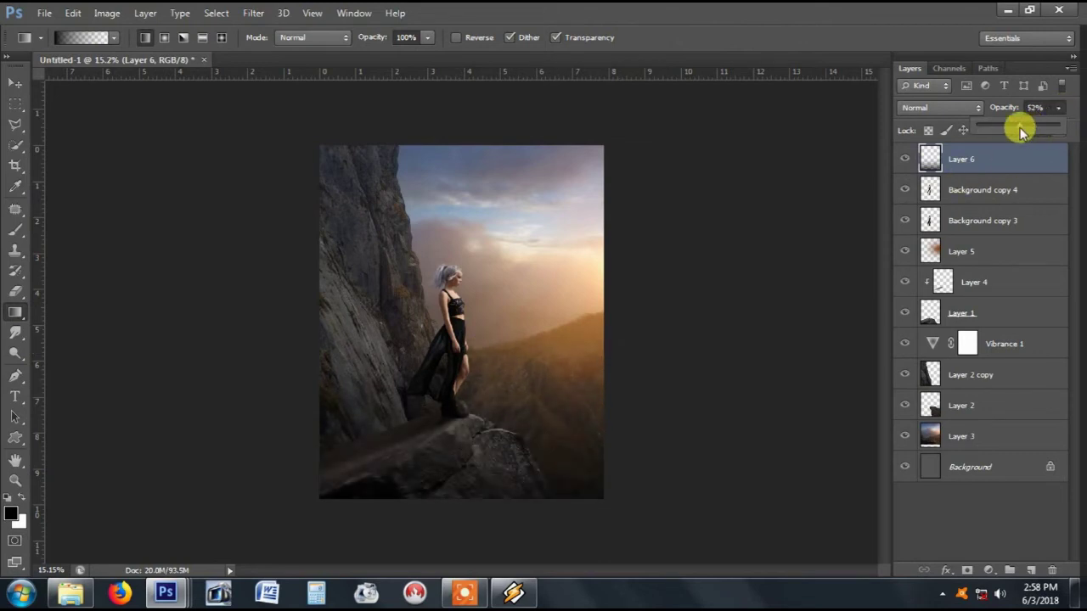
{"action": "key", "text": "Return"}
{"action": "type", "text": "20"}
{"action": "key", "text": "Return"}
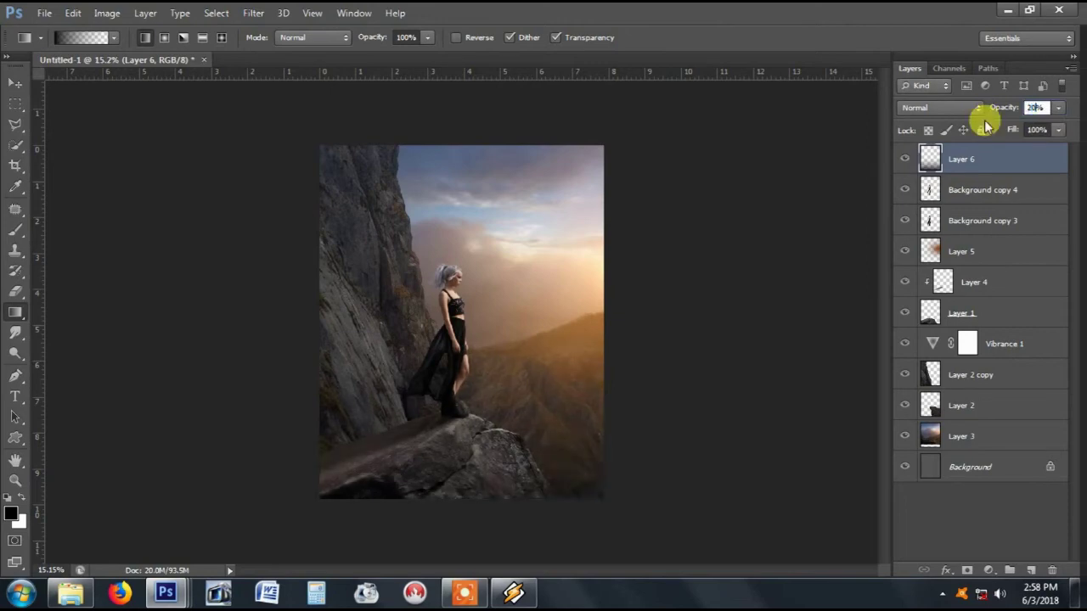
{"action": "left_click", "coordinate": [1013, 111]}
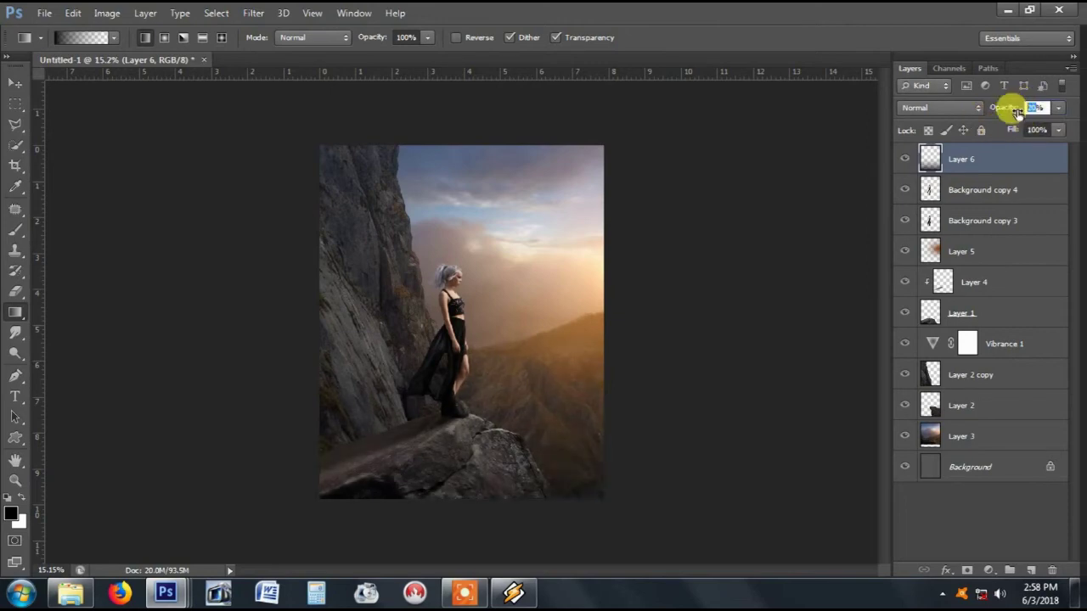
{"action": "type", "text": "30"}
{"action": "key", "text": "Return"}
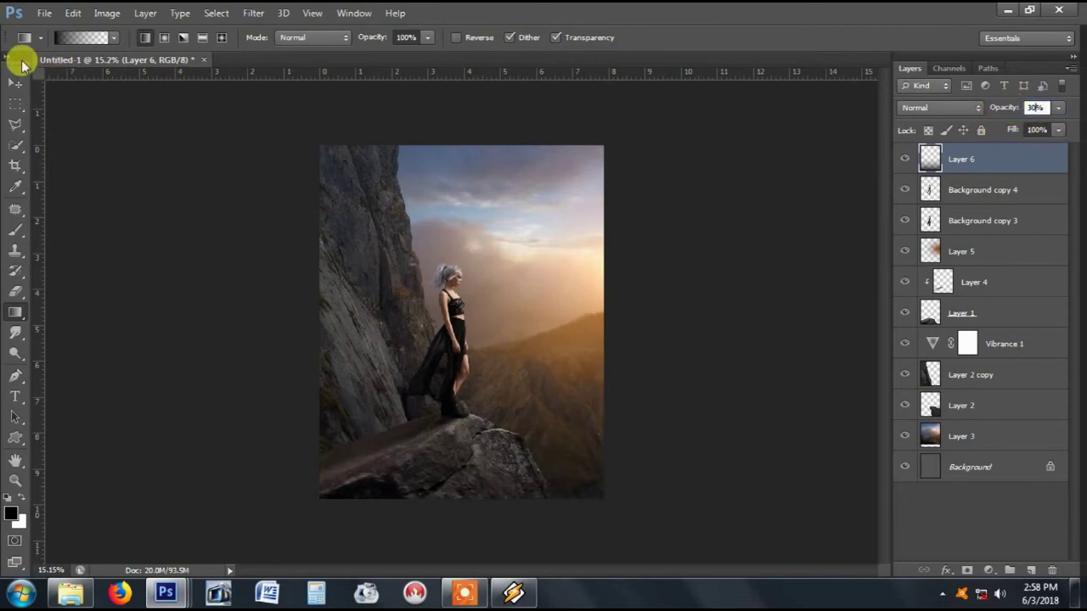
{"action": "left_click", "coordinate": [15, 85]}
{"action": "left_click", "coordinate": [198, 134]}
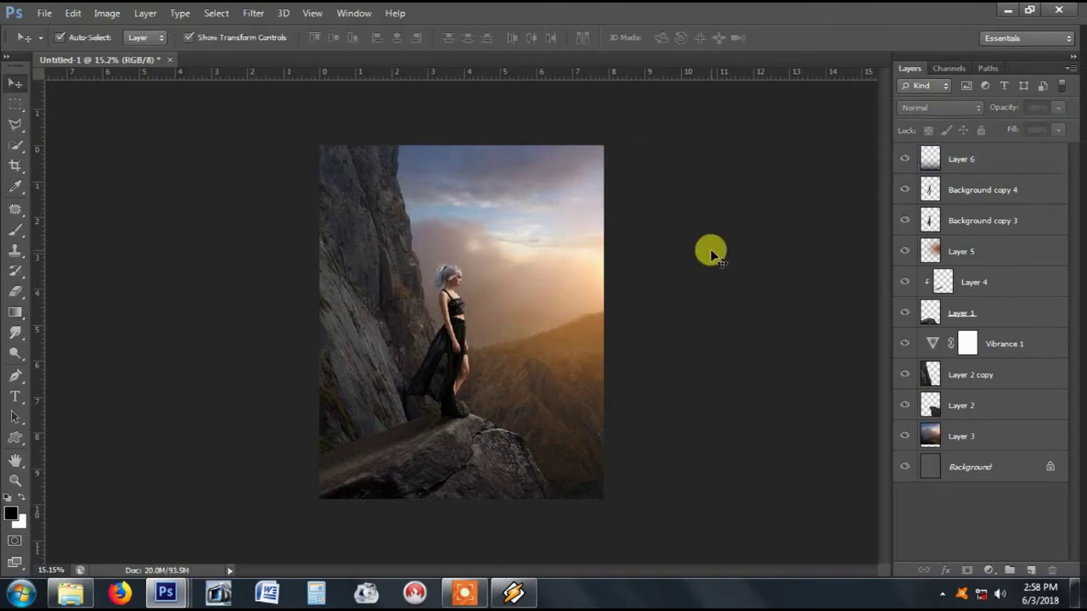
Step: Check the darkened bottom, then add a Vibrance adjustment layer above Background copy 4
{"action": "key", "text": "ctrl+plus"}
{"action": "key", "text": "ctrl+plus"}
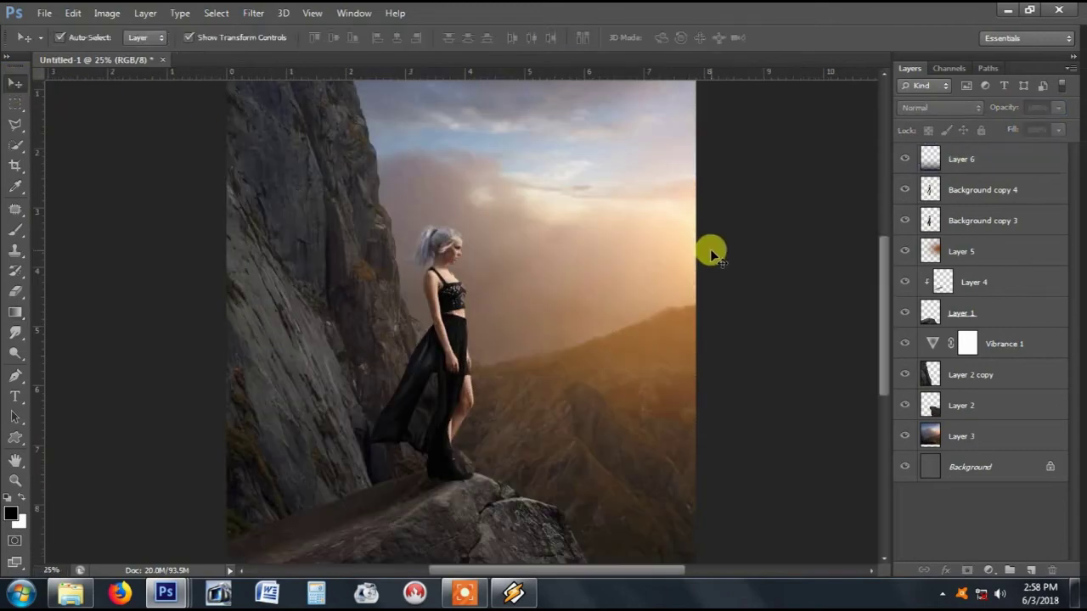
{"action": "key", "text": "ctrl+minus"}
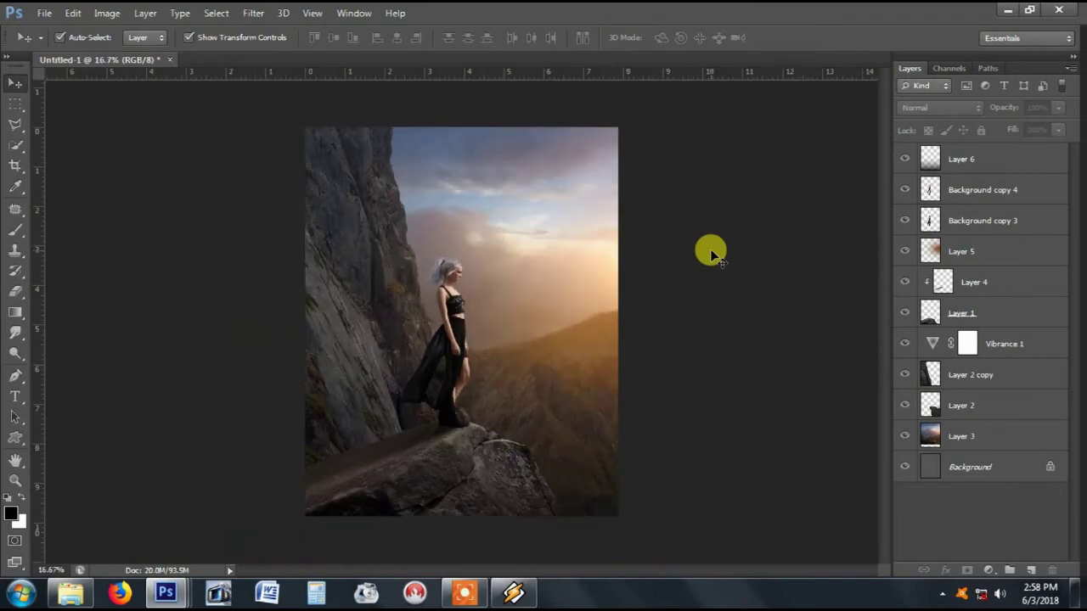
{"action": "left_click", "coordinate": [1002, 160]}
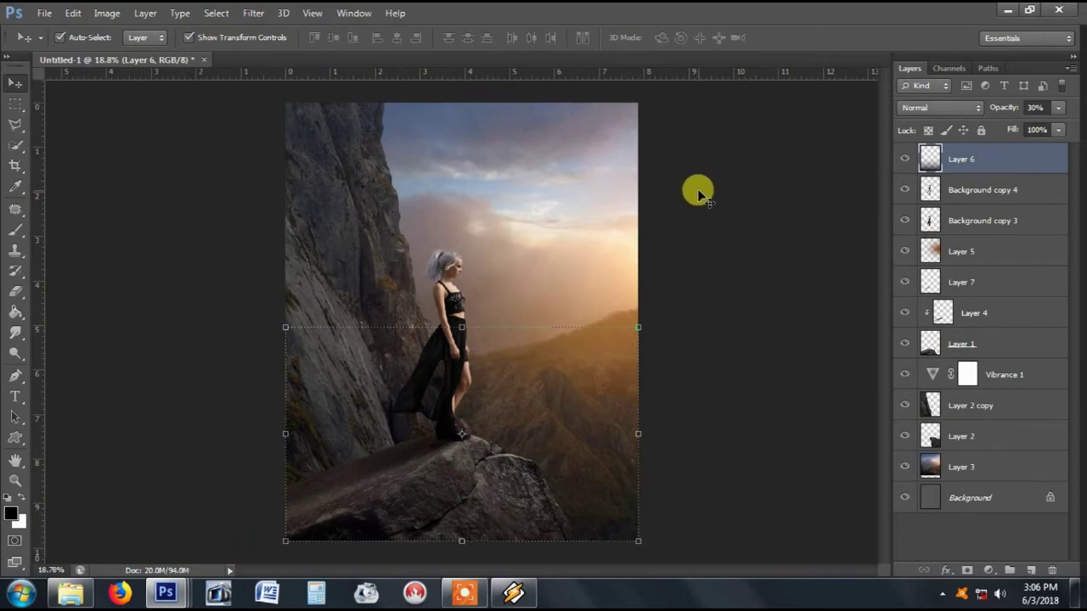
{"action": "left_click", "coordinate": [716, 189]}
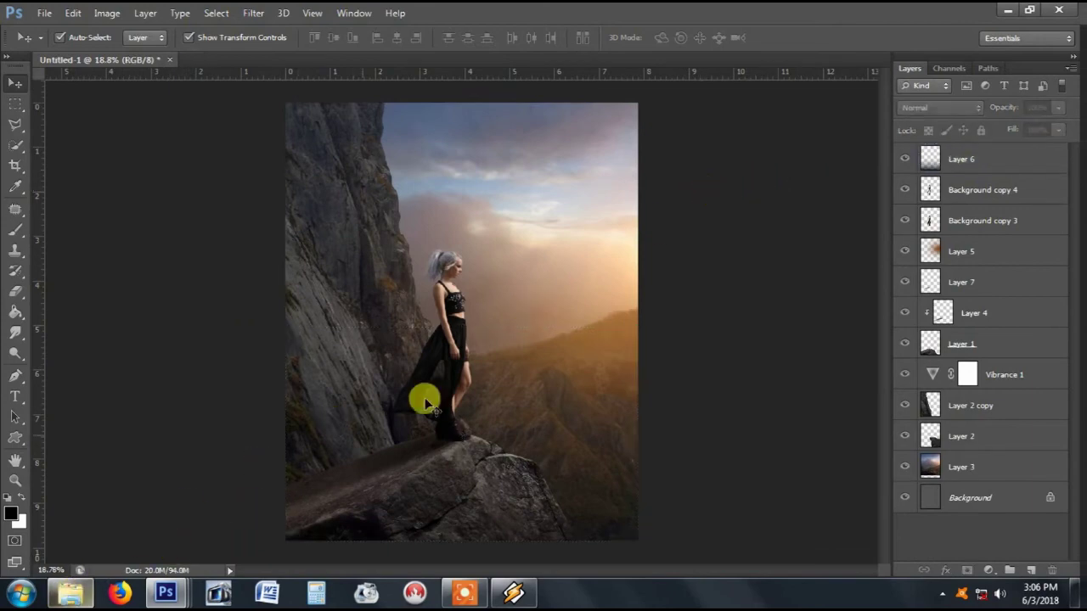
{"action": "left_click", "coordinate": [1002, 189]}
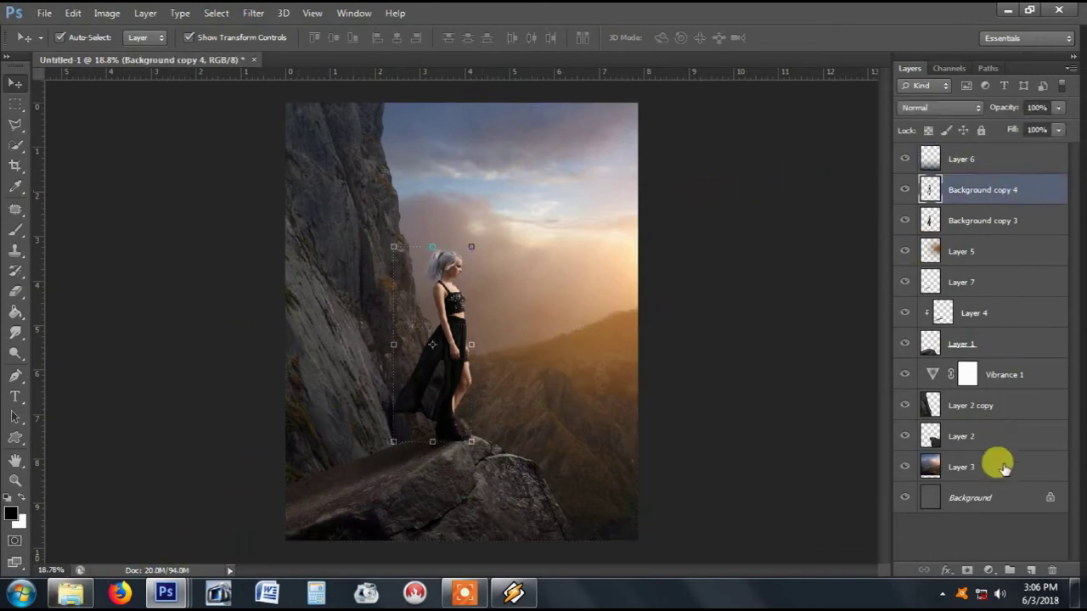
{"action": "left_click", "coordinate": [990, 570]}
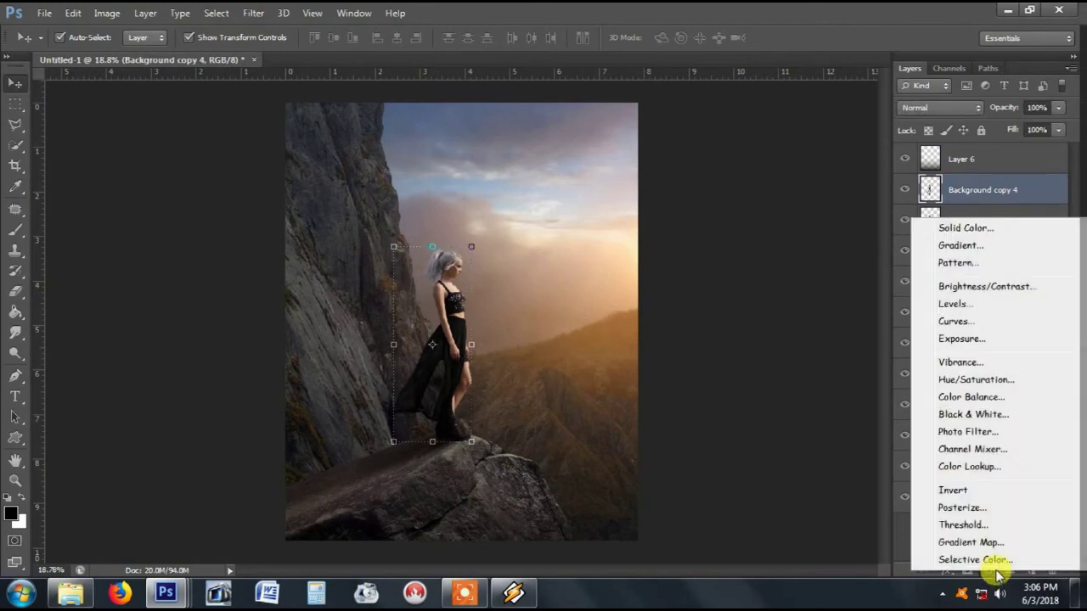
{"action": "left_click", "coordinate": [960, 363]}
Step: Clip Vibrance 2 to Background copy 4 and adjust its vibrance value
{"action": "left_click_drag", "start_coordinate": [662, 170], "coordinate": [881, 176]}
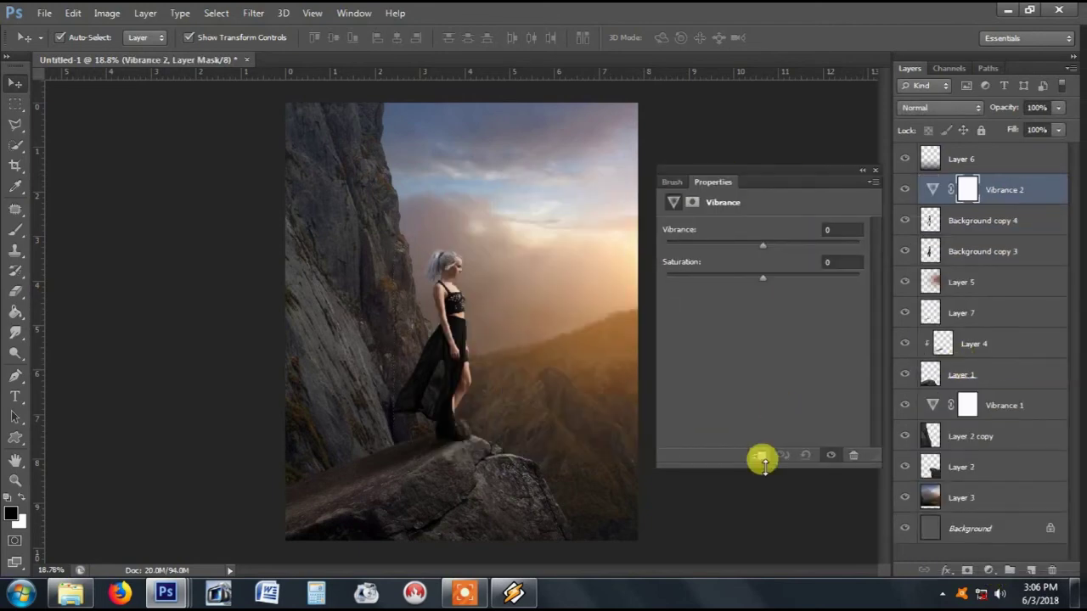
{"action": "left_click", "coordinate": [761, 458]}
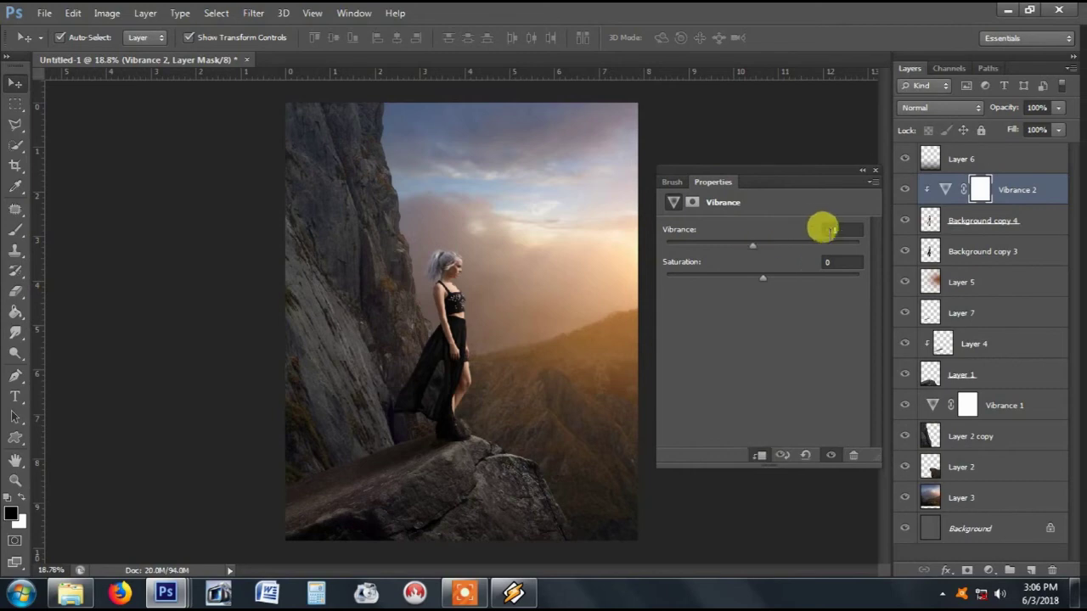
{"action": "left_click", "coordinate": [845, 225]}
{"action": "type", "text": "-20"}
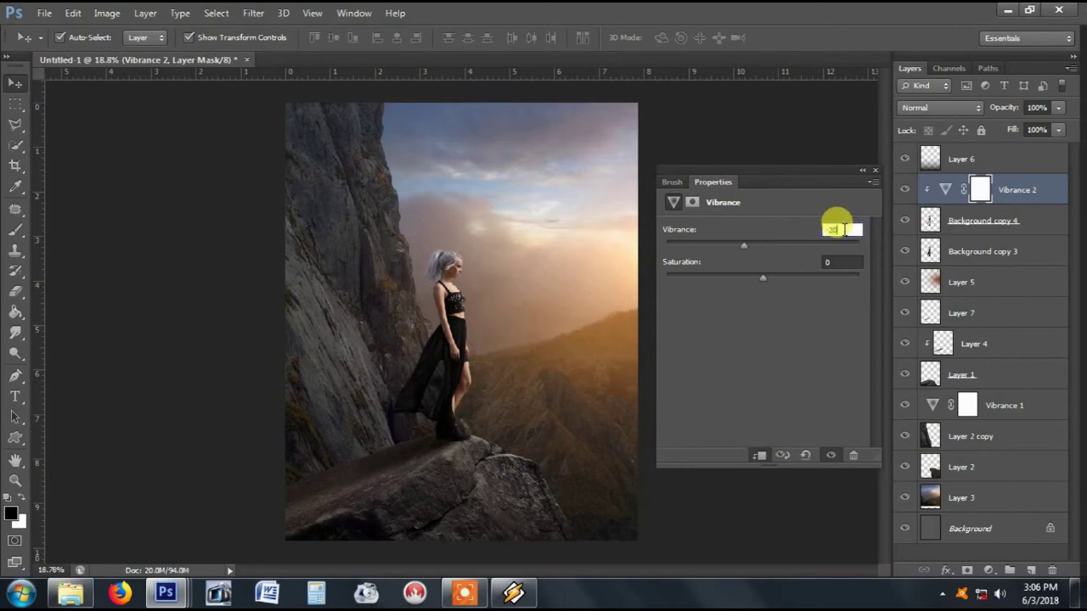
{"action": "left_click", "coordinate": [861, 169]}
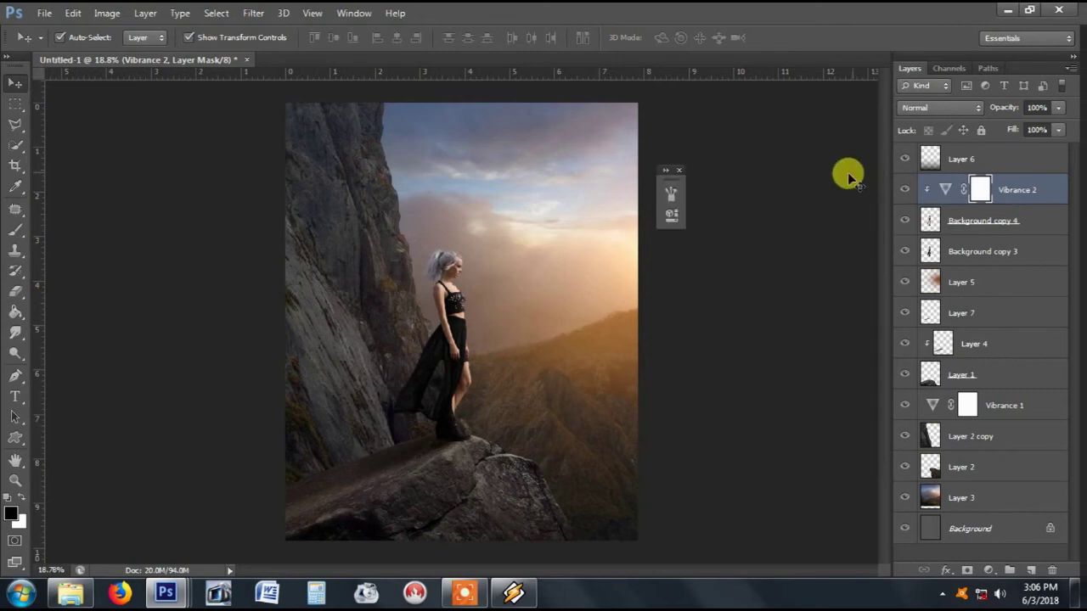
{"action": "left_click", "coordinate": [681, 173]}
{"action": "left_click", "coordinate": [708, 162]}
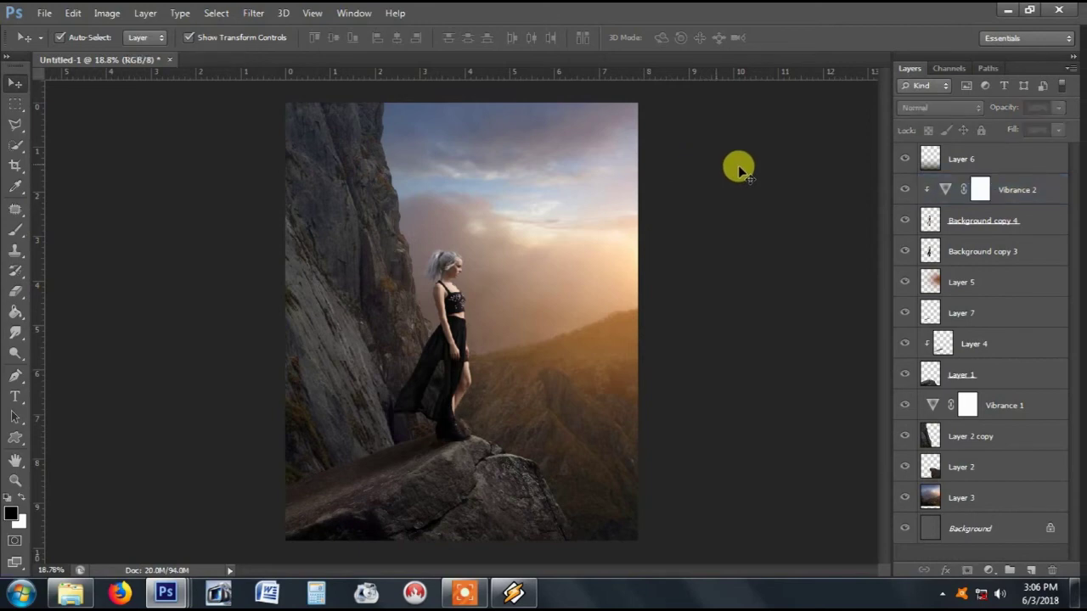
{"action": "left_click", "coordinate": [1015, 156]}
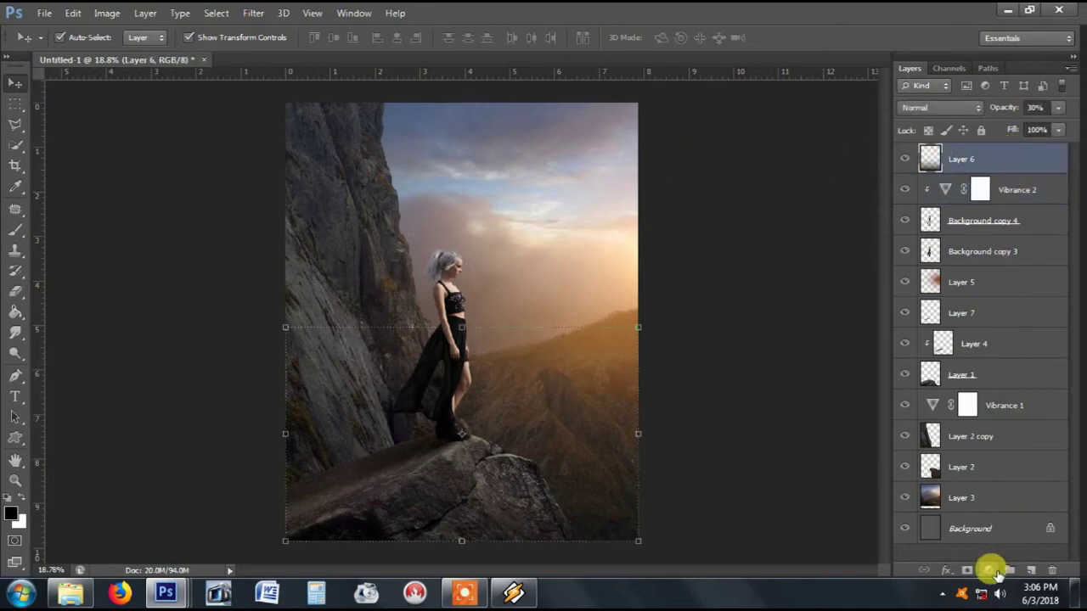
{"action": "left_click", "coordinate": [71, 593]}
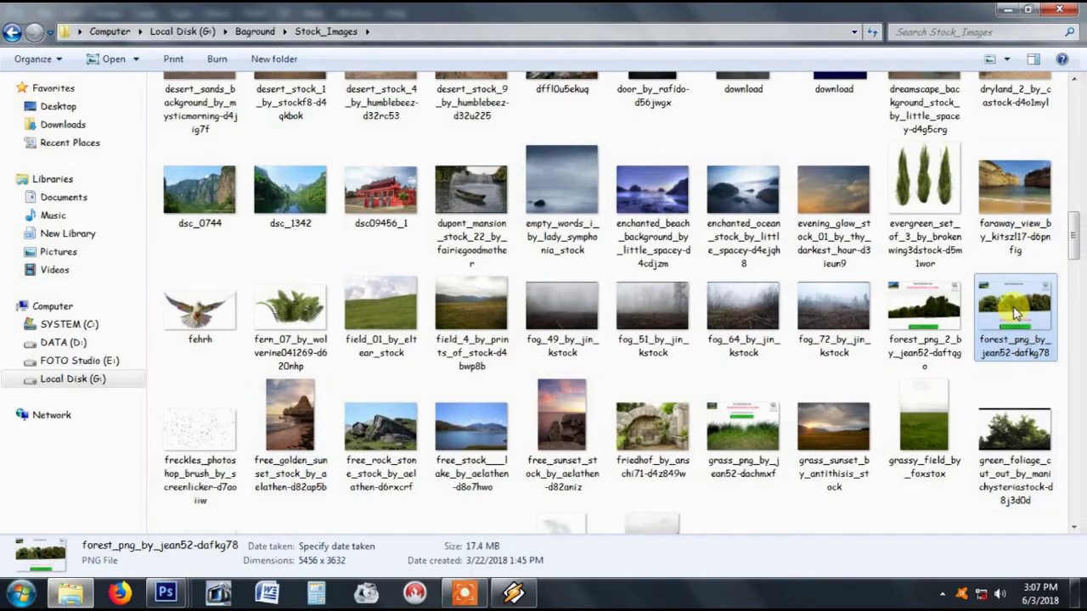
Step: Drag forest_png_by_jean52-dafkg78 from Explorer into Photoshop to open it
{"action": "left_click_drag", "start_coordinate": [1016, 314], "coordinate": [108, 591]}
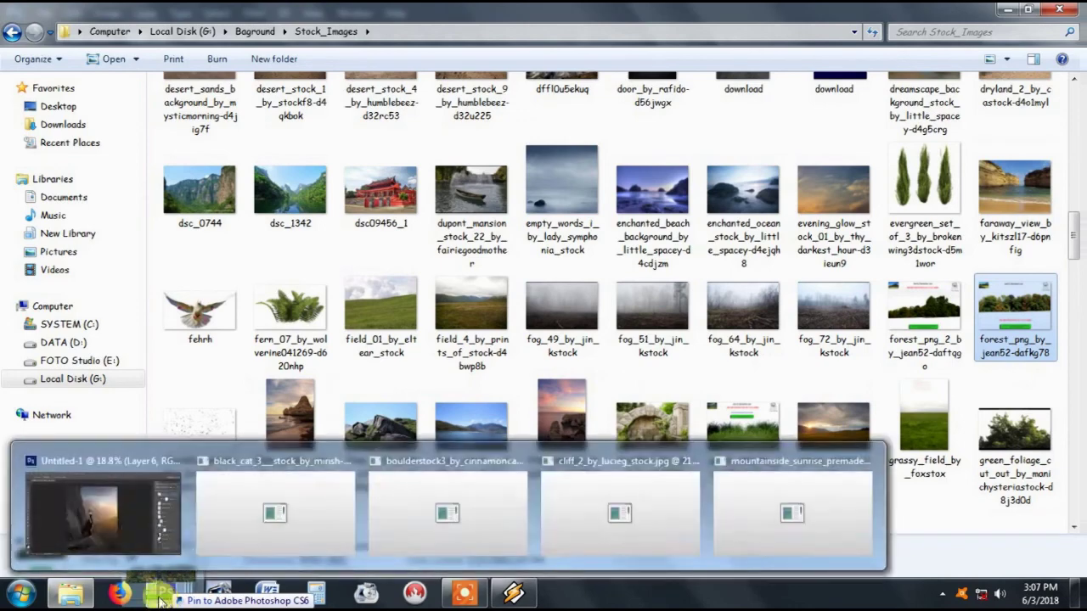
{"action": "mouse_move", "coordinate": [165, 601]}
{"action": "left_mouse_down"}
{"action": "mouse_move", "coordinate": [96, 533]}
{"action": "mouse_move", "coordinate": [505, 107]}
{"action": "left_mouse_up"}
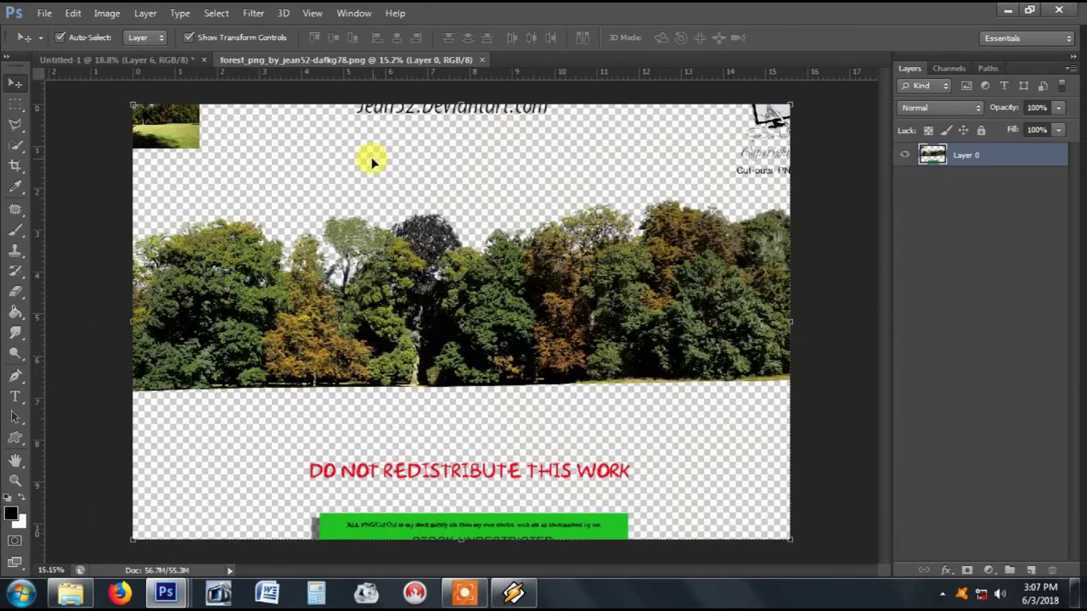
Step: Lasso and delete the thumbnail, title and logo above the tree tops
{"action": "left_click", "coordinate": [15, 124]}
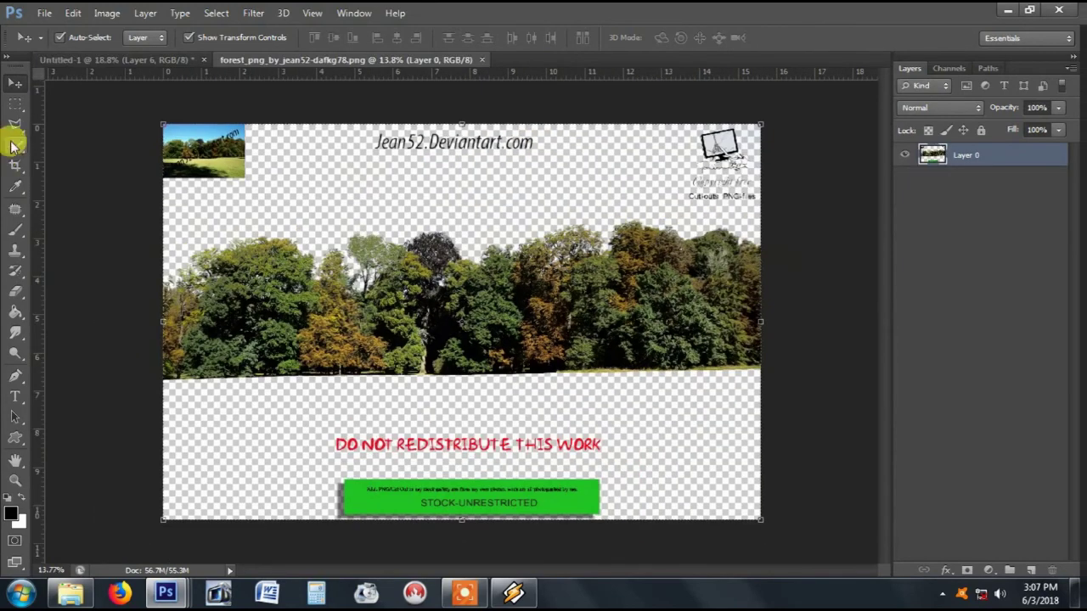
{"action": "left_click", "coordinate": [112, 234]}
{"action": "left_click", "coordinate": [280, 201]}
{"action": "left_click", "coordinate": [500, 189]}
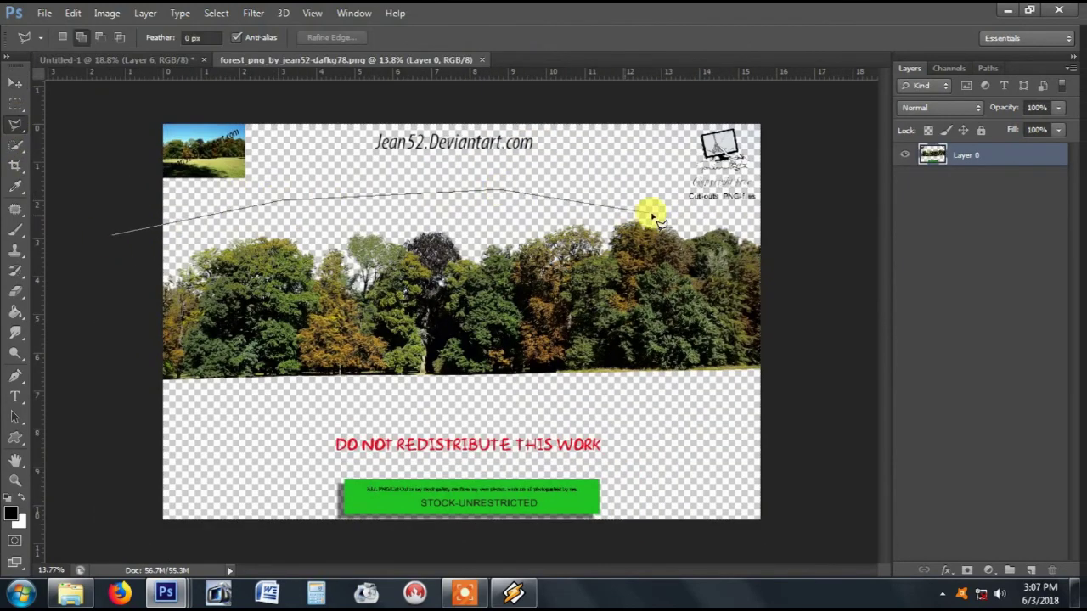
{"action": "left_click", "coordinate": [671, 206]}
{"action": "left_click", "coordinate": [704, 216]}
{"action": "left_click", "coordinate": [803, 221]}
{"action": "left_click", "coordinate": [843, 160]}
{"action": "left_click", "coordinate": [803, 96]}
{"action": "left_click", "coordinate": [654, 81]}
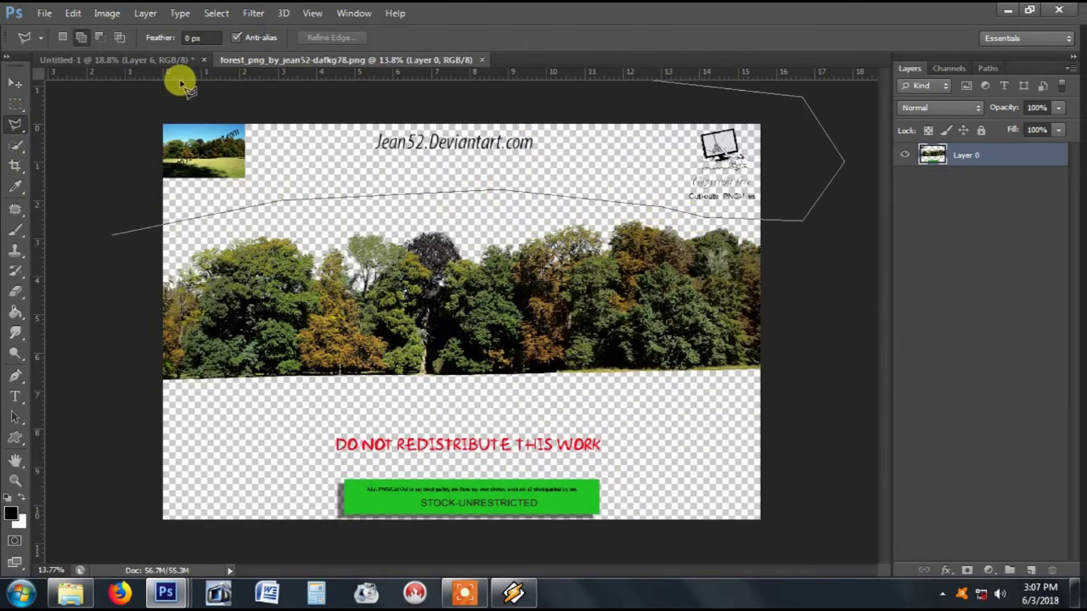
{"action": "left_click", "coordinate": [112, 233]}
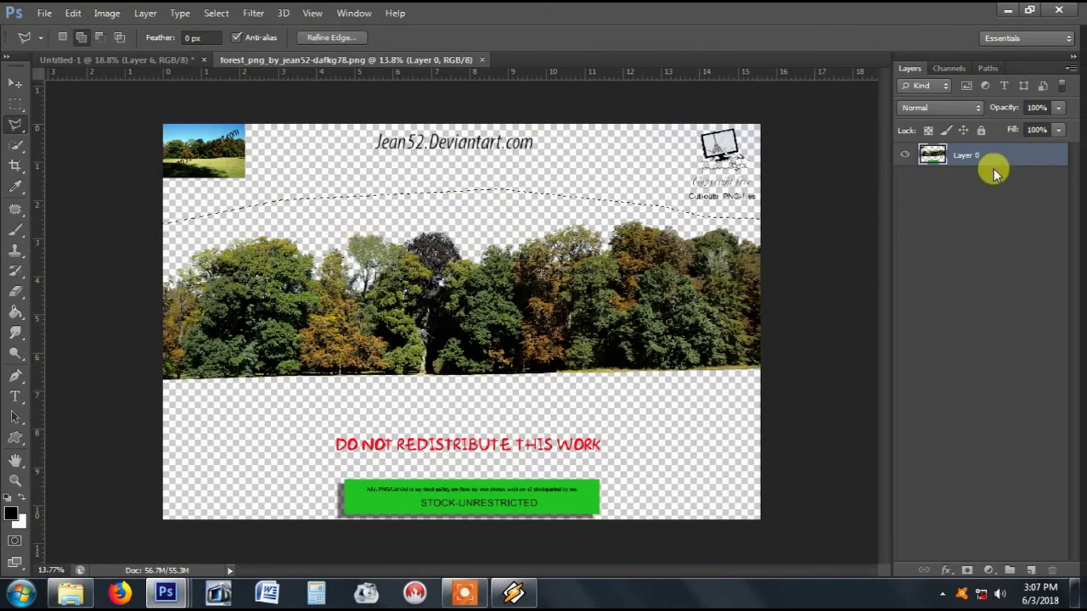
{"action": "key", "text": "Delete"}
Step: Lasso and delete the warning text and green banner below the trees, then deselect
{"action": "left_click", "coordinate": [282, 528]}
{"action": "left_click", "coordinate": [303, 417]}
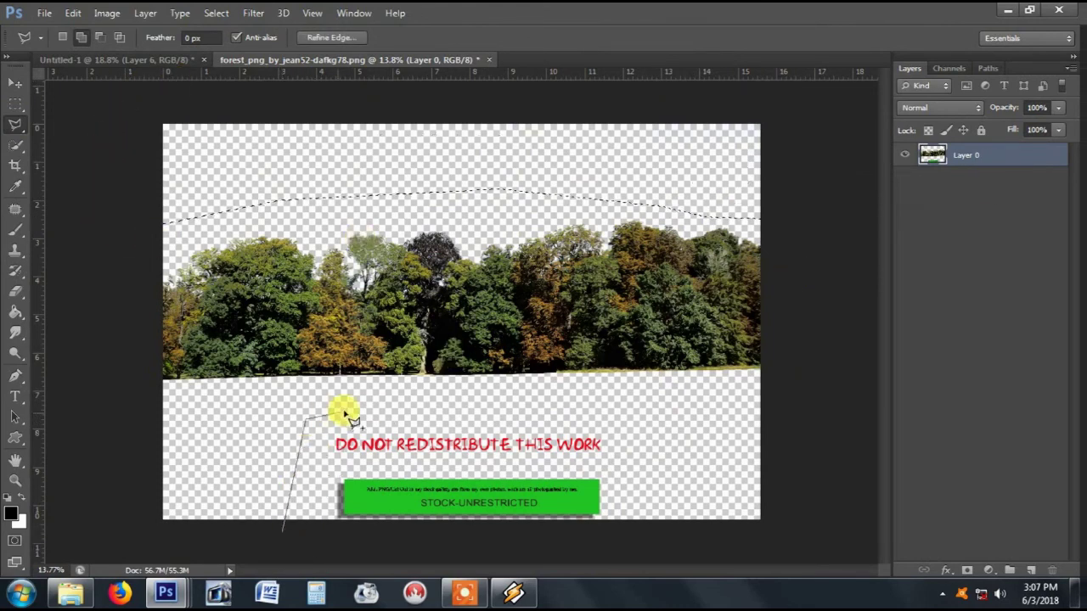
{"action": "left_click", "coordinate": [399, 403]}
{"action": "left_click", "coordinate": [654, 408]}
{"action": "left_click", "coordinate": [671, 551]}
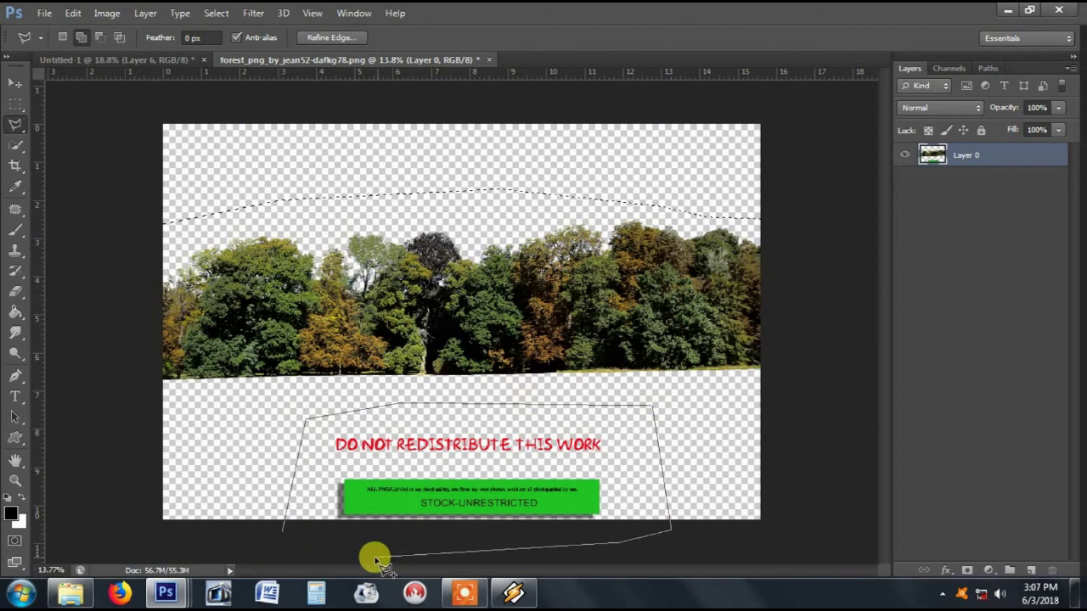
{"action": "double_click", "coordinate": [291, 558]}
{"action": "key", "text": "Delete"}
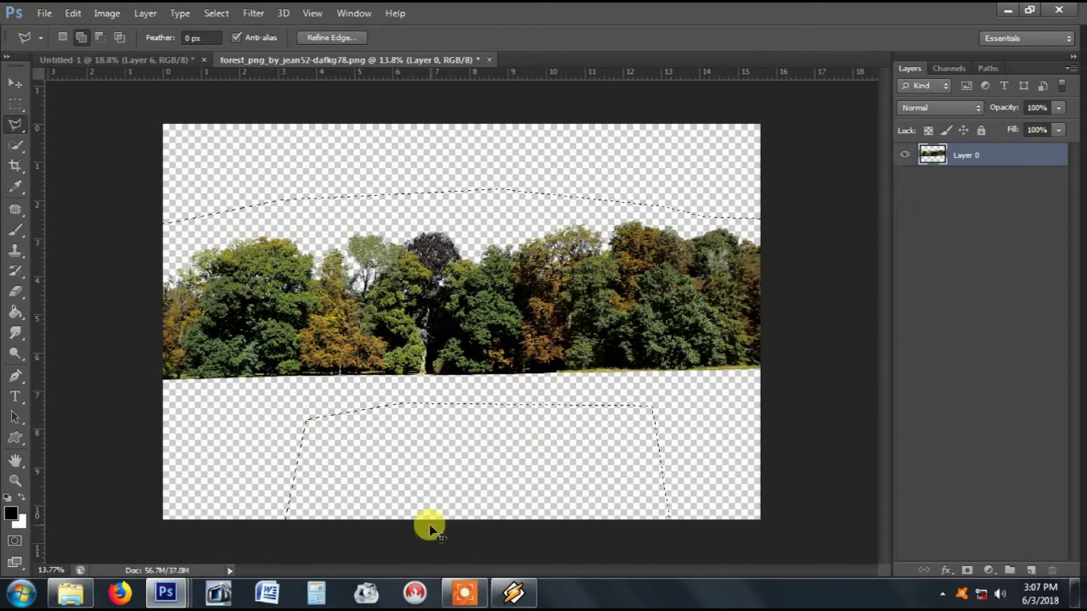
{"action": "key", "text": "ctrl+d"}
Step: Copy the forest layer from its floating window into the cliff composite
{"action": "left_click_drag", "start_coordinate": [313, 59], "coordinate": [255, 162]}
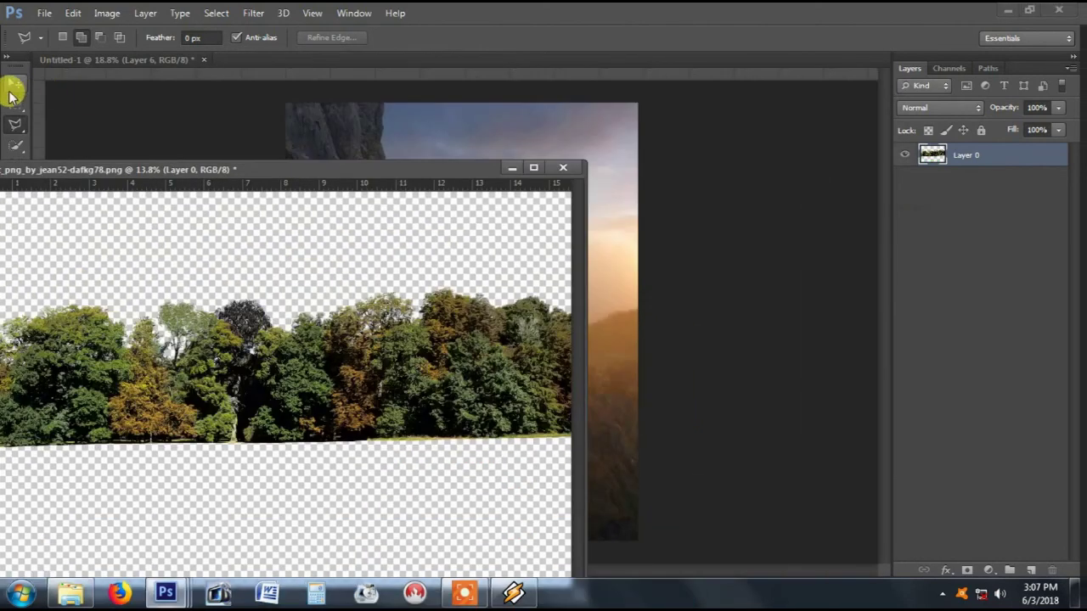
{"action": "left_click", "coordinate": [15, 82]}
{"action": "left_click_drag", "start_coordinate": [360, 163], "coordinate": [217, 160]}
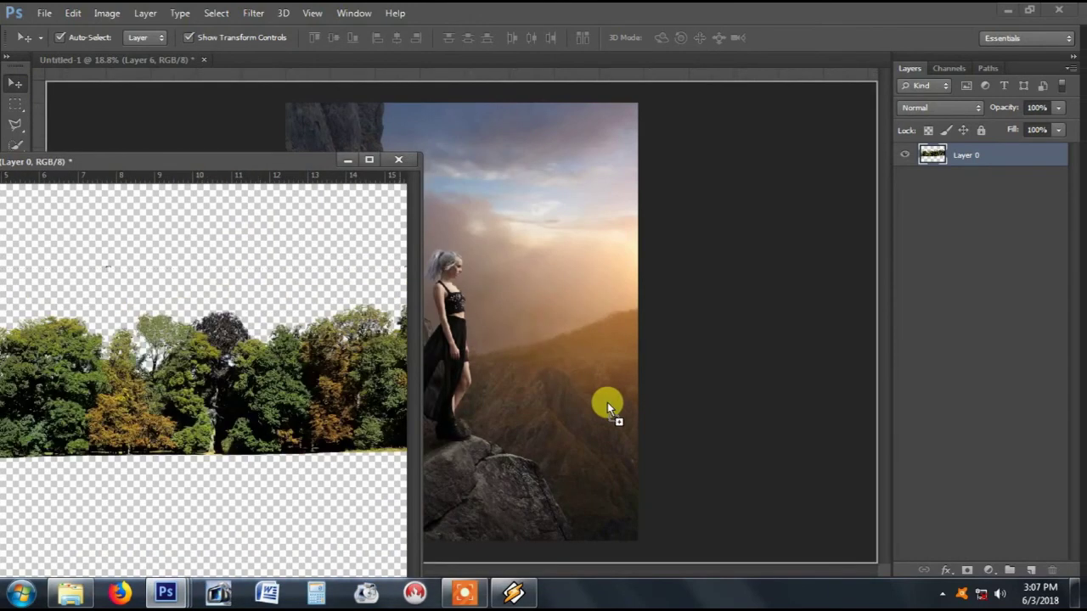
{"action": "left_click_drag", "start_coordinate": [259, 359], "coordinate": [609, 410]}
{"action": "left_click", "coordinate": [346, 161]}
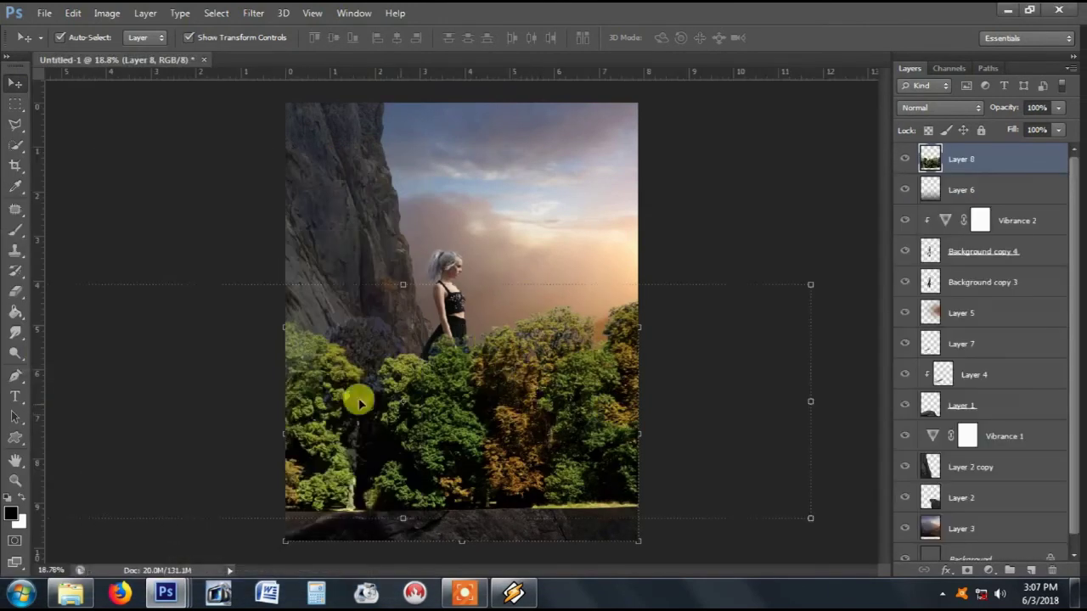
Step: Scale the forest to about 73% and nudge it toward the bottom edge
{"action": "scroll", "coordinate": [356, 396], "scroll_direction": "down", "scroll_amount": 2}
{"action": "left_click_drag", "start_coordinate": [134, 296], "coordinate": [288, 347]}
{"action": "left_click_drag", "start_coordinate": [556, 431], "coordinate": [554, 448]}
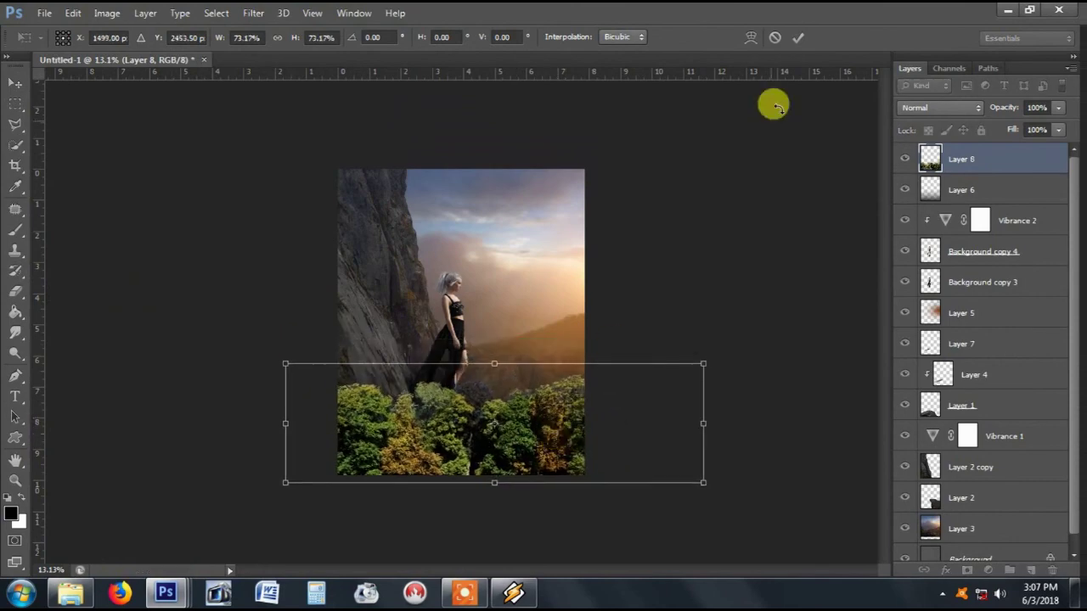
{"action": "key", "text": "Return"}
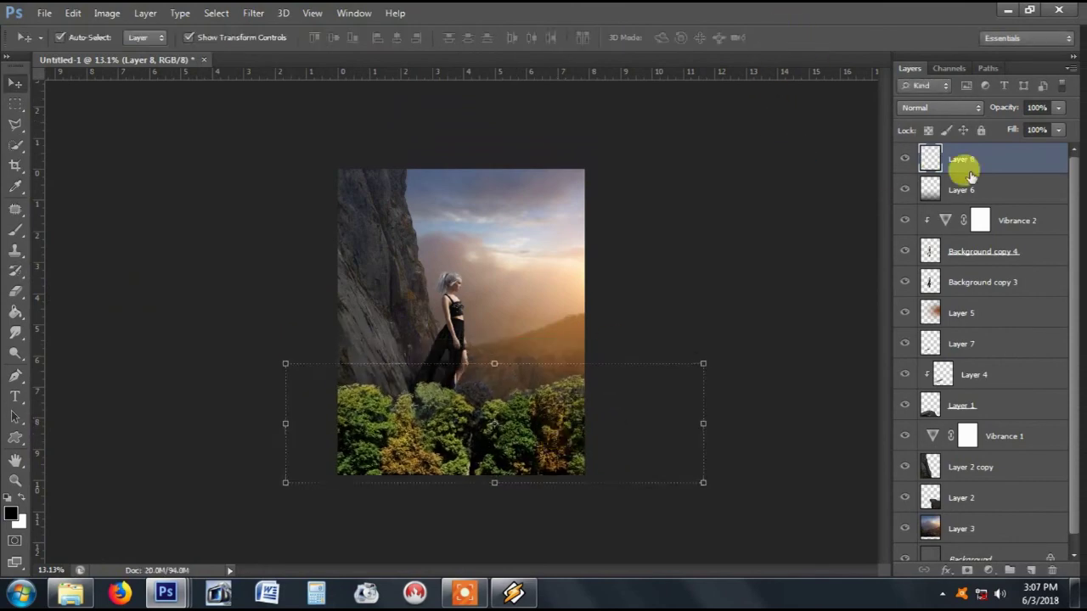
Step: Move Layer 8 beneath Layer 2 copy and resize it to about 89.6%, shifted slightly left
{"action": "mouse_move", "coordinate": [990, 153]}
{"action": "left_mouse_down"}
{"action": "mouse_move", "coordinate": [1003, 527]}
{"action": "mouse_move", "coordinate": [998, 485]}
{"action": "left_mouse_up"}
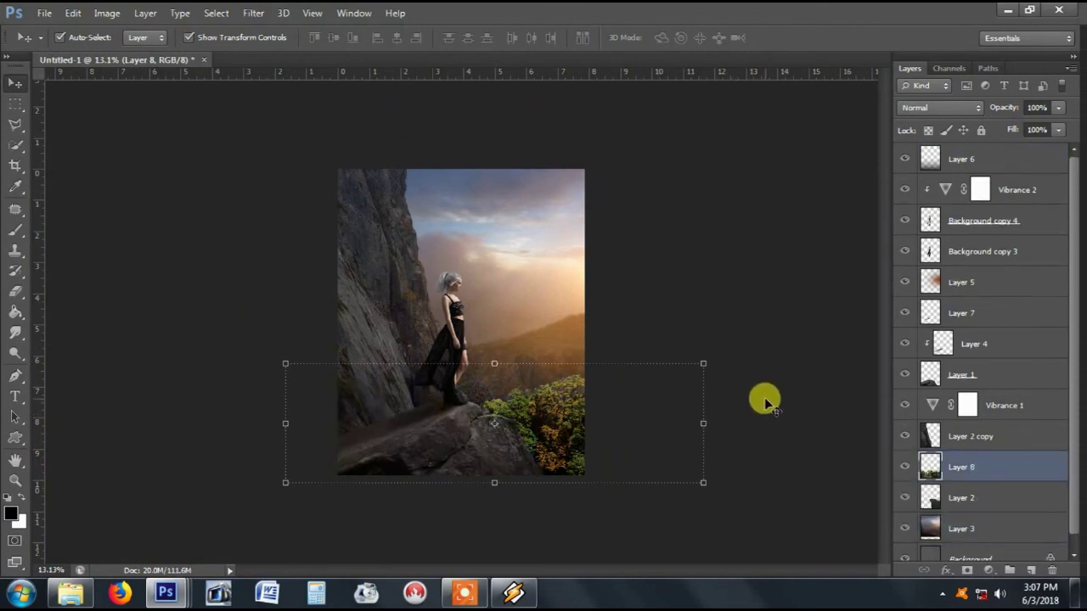
{"action": "key", "text": "shift+Down"}
{"action": "key", "text": "shift+Down"}
{"action": "key", "text": "shift+Down"}
{"action": "key", "text": "shift+Down"}
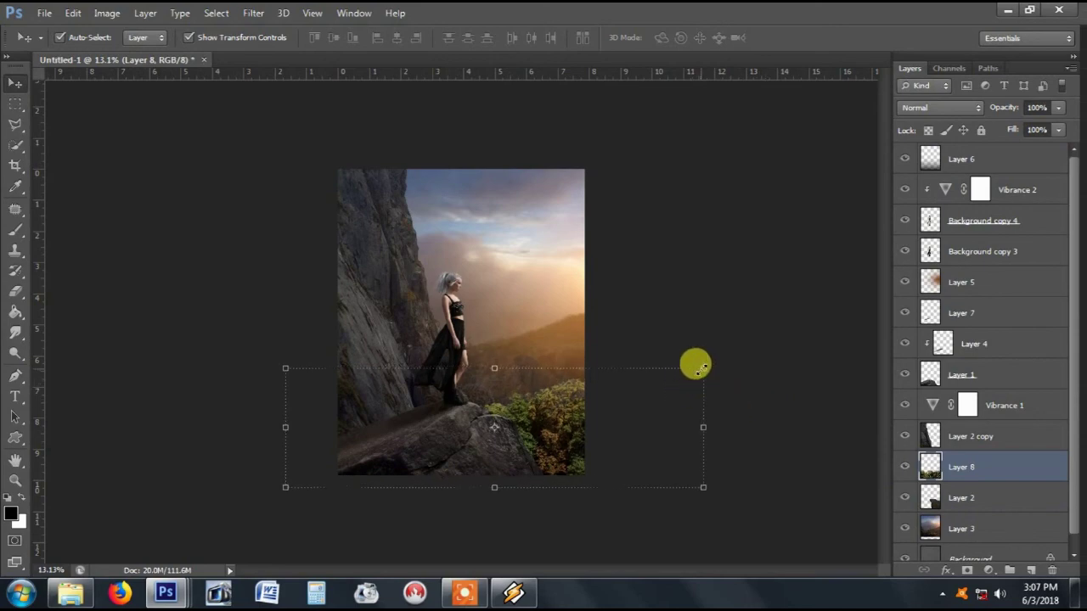
{"action": "left_click_drag", "start_coordinate": [703, 368], "coordinate": [659, 380]}
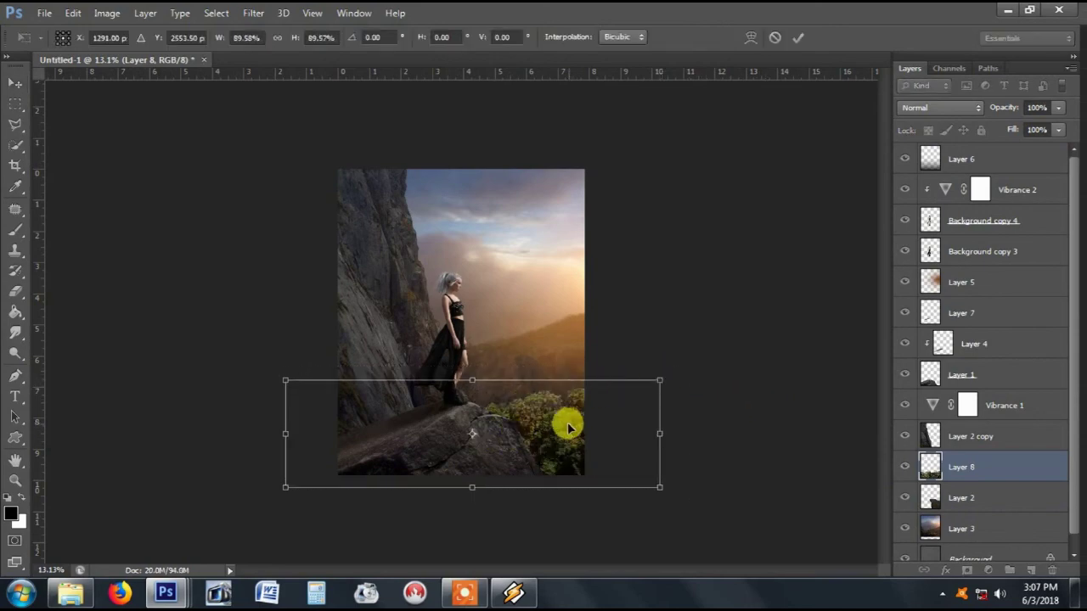
{"action": "left_click_drag", "start_coordinate": [569, 429], "coordinate": [560, 428]}
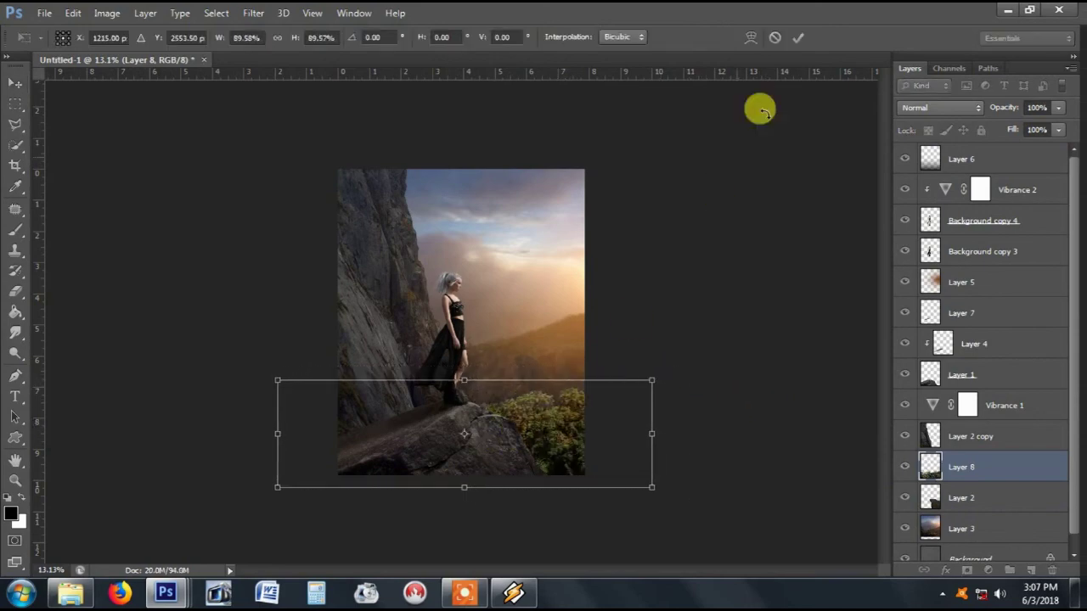
{"action": "left_click", "coordinate": [798, 37]}
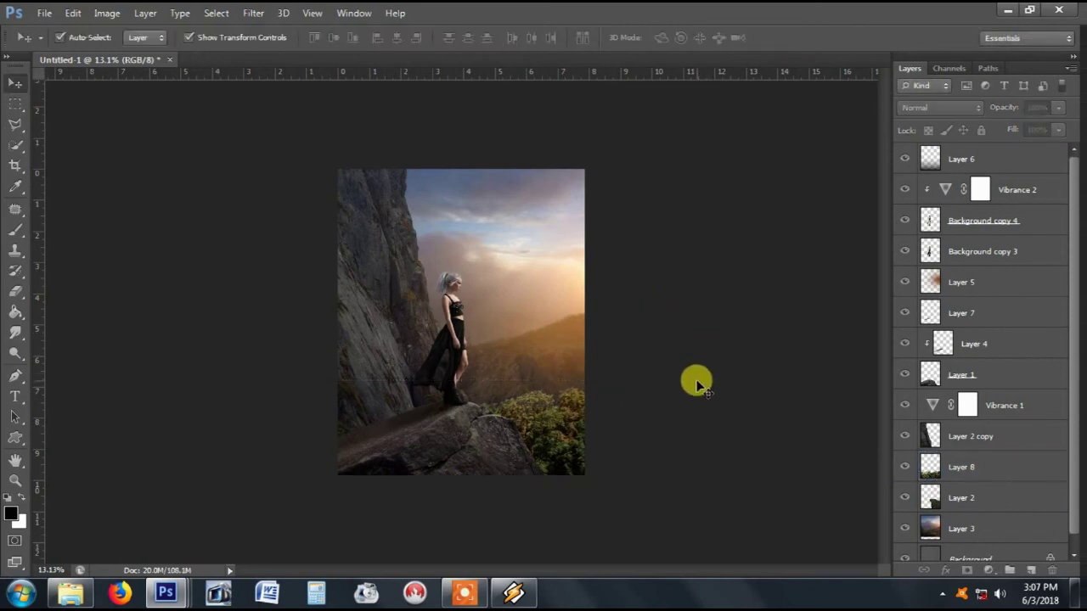
{"action": "scroll", "coordinate": [696, 381], "scroll_direction": "up", "scroll_amount": 1}
{"action": "left_click", "coordinate": [583, 408]}
{"action": "left_click", "coordinate": [975, 458]}
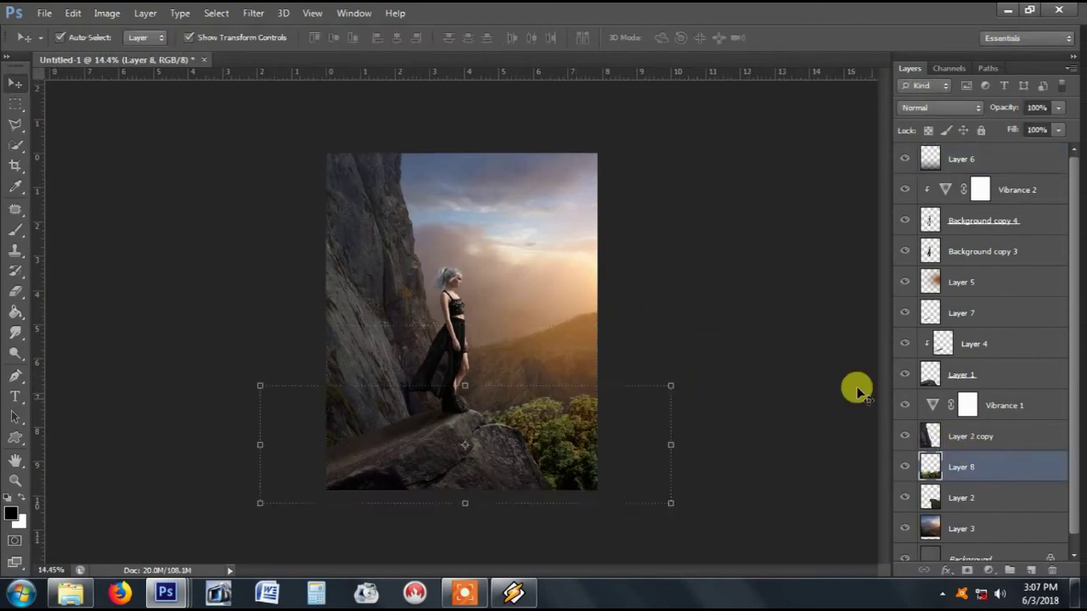
Step: Darken the forest with a Brightness/Contrast adjustment
{"action": "left_click", "coordinate": [107, 13]}
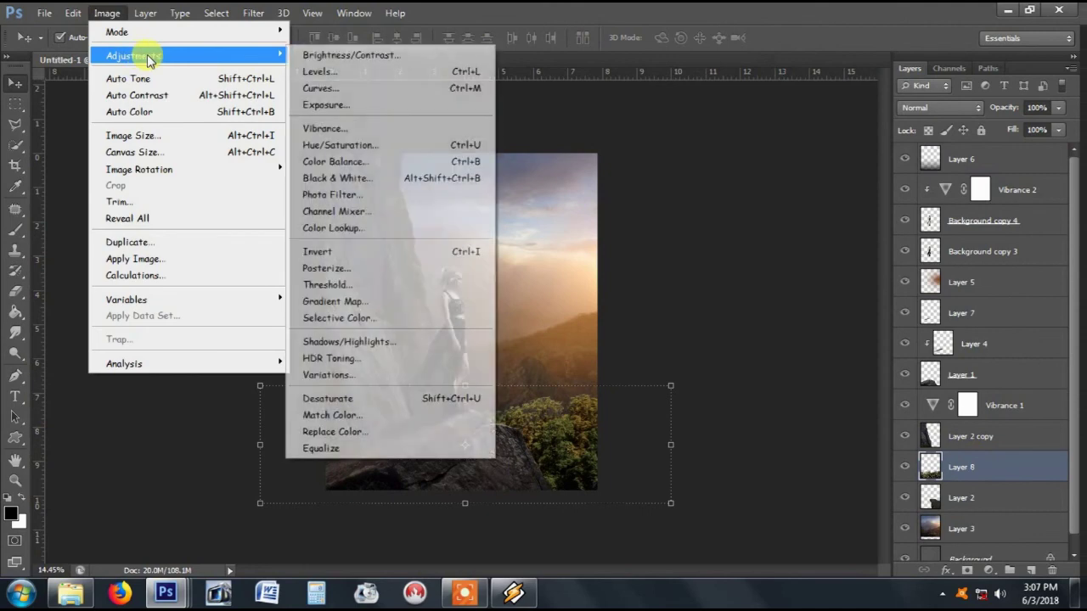
{"action": "left_click", "coordinate": [376, 54]}
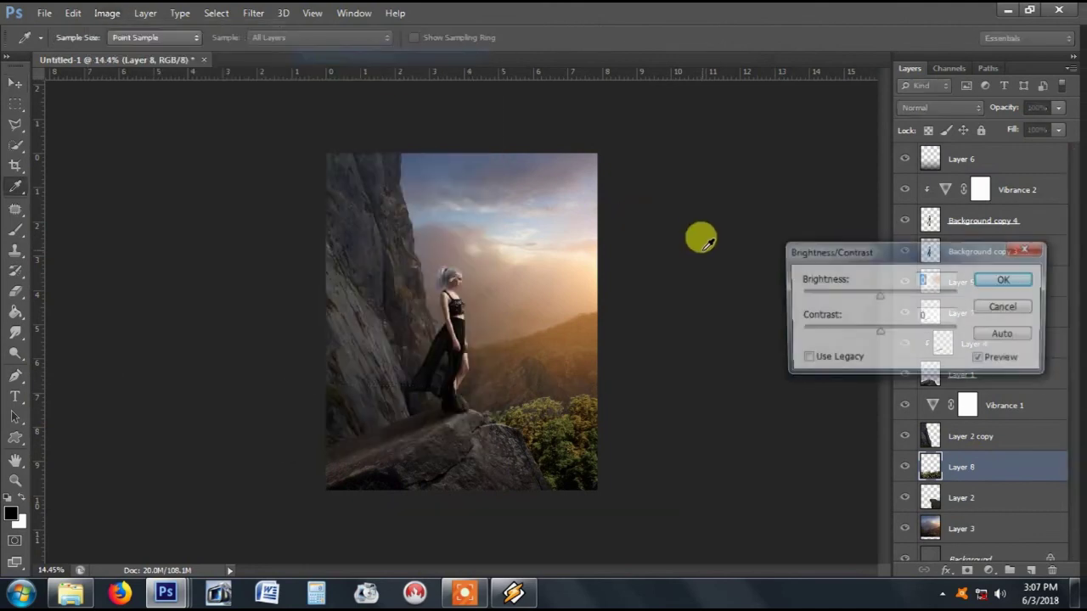
{"action": "left_click", "coordinate": [860, 292]}
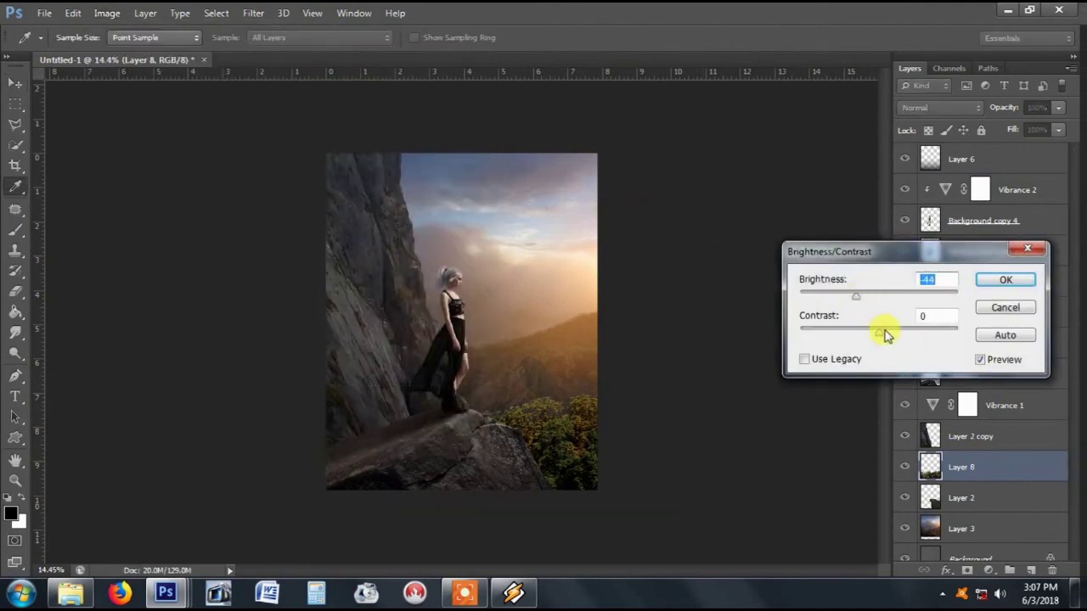
{"action": "left_click", "coordinate": [1006, 281]}
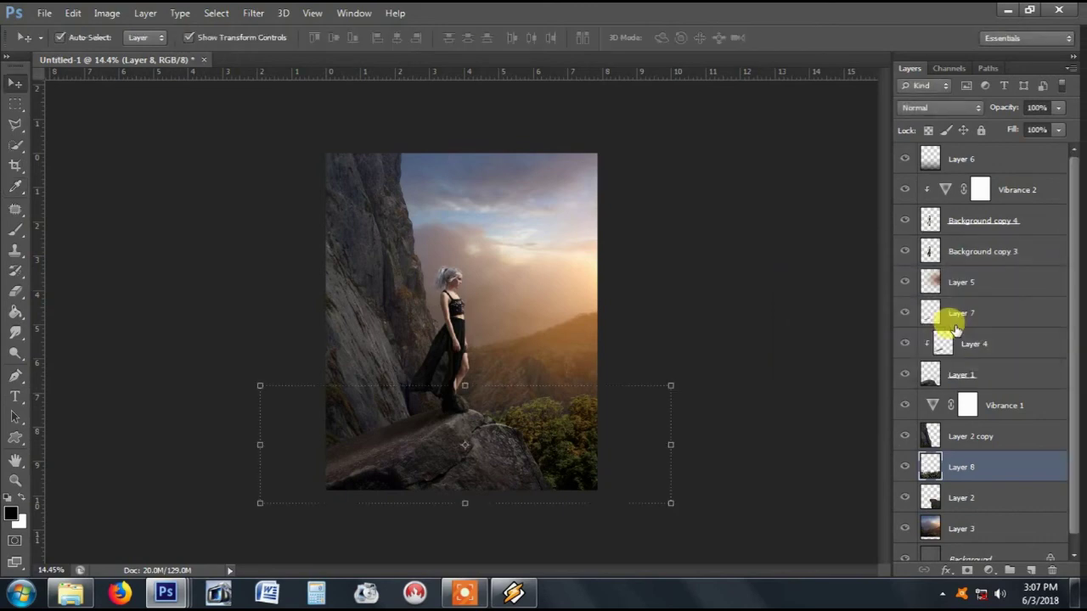
Step: Dodge the foreground foliage with a 1200 px brush at Midtones, 42% exposure
{"action": "left_click", "coordinate": [15, 352]}
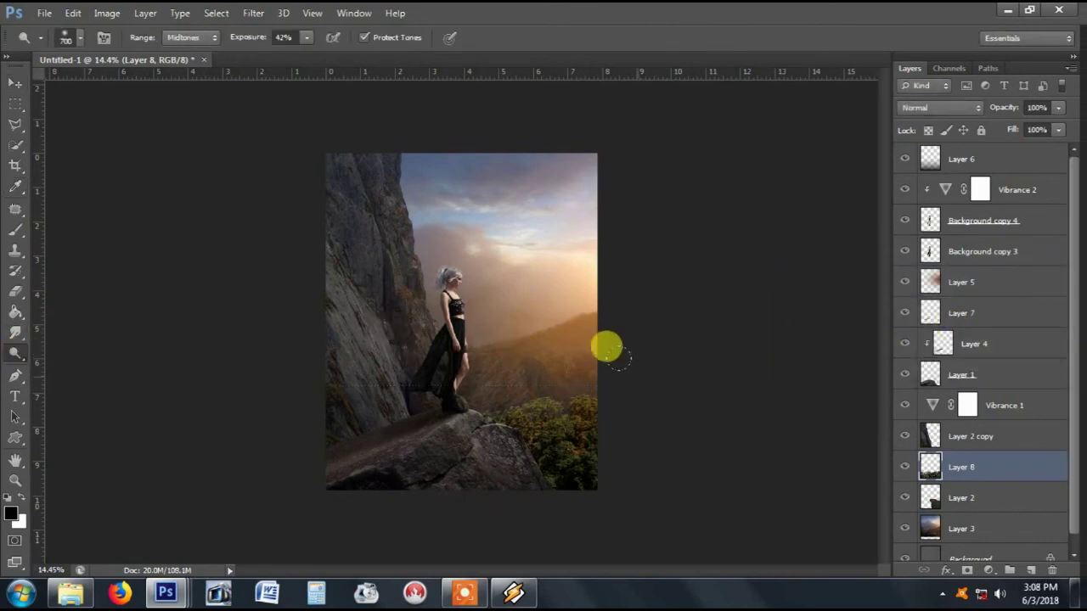
{"action": "key", "text": "bracketright"}
{"action": "key", "text": "bracketright"}
{"action": "key", "text": "bracketright"}
{"action": "scroll", "coordinate": [531, 339], "scroll_direction": "up", "scroll_amount": 1}
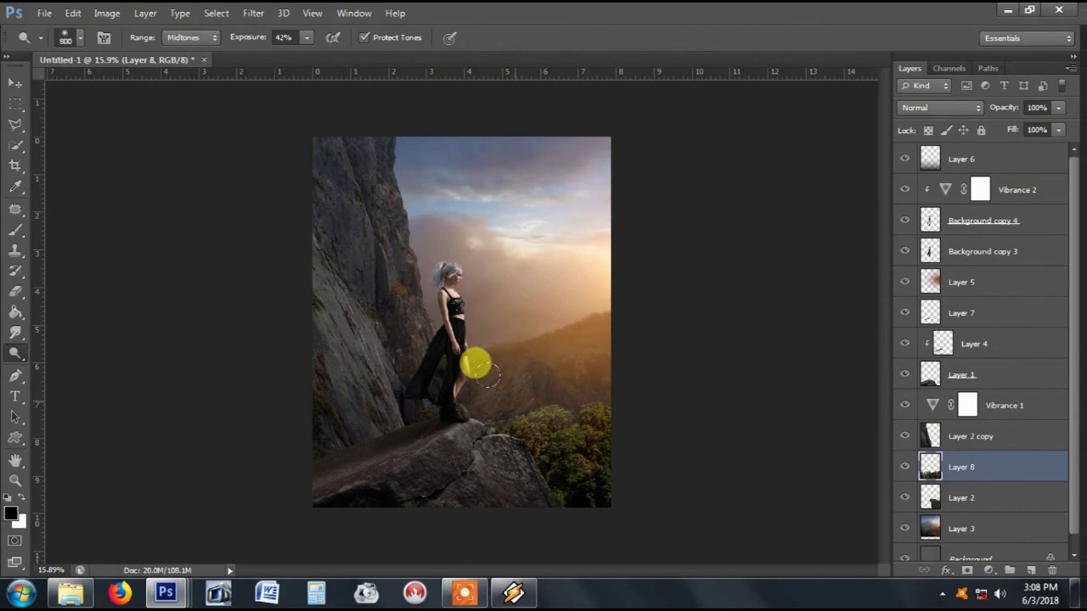
{"action": "scroll", "coordinate": [645, 352], "scroll_direction": "up", "scroll_amount": 3}
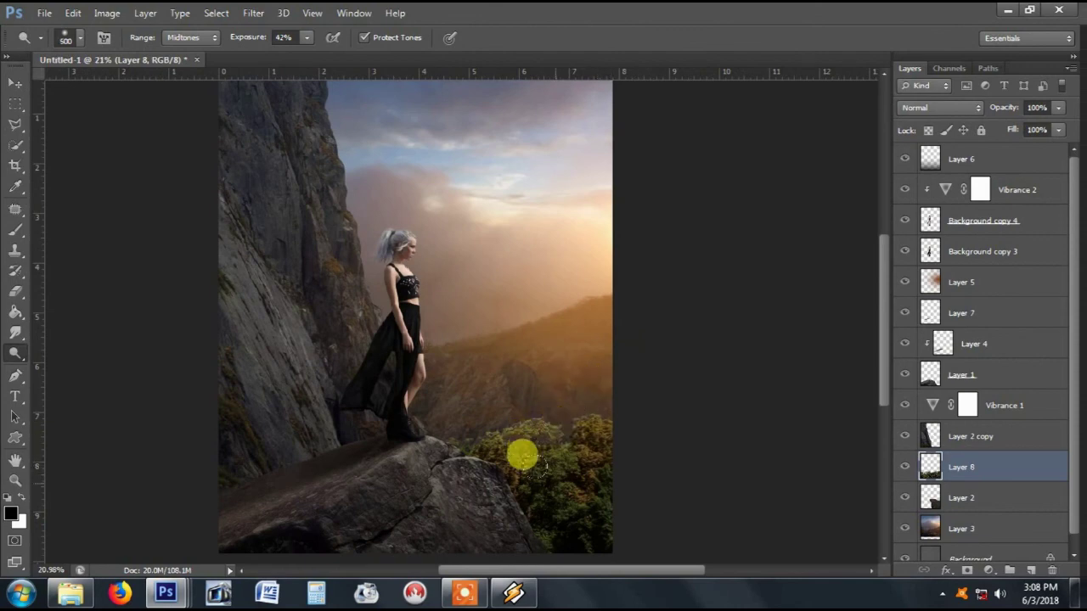
{"action": "scroll", "coordinate": [626, 359], "scroll_direction": "down", "scroll_amount": 1}
{"action": "scroll", "coordinate": [670, 363], "scroll_direction": "down", "scroll_amount": 1}
{"action": "scroll", "coordinate": [654, 363], "scroll_direction": "down", "scroll_amount": 1}
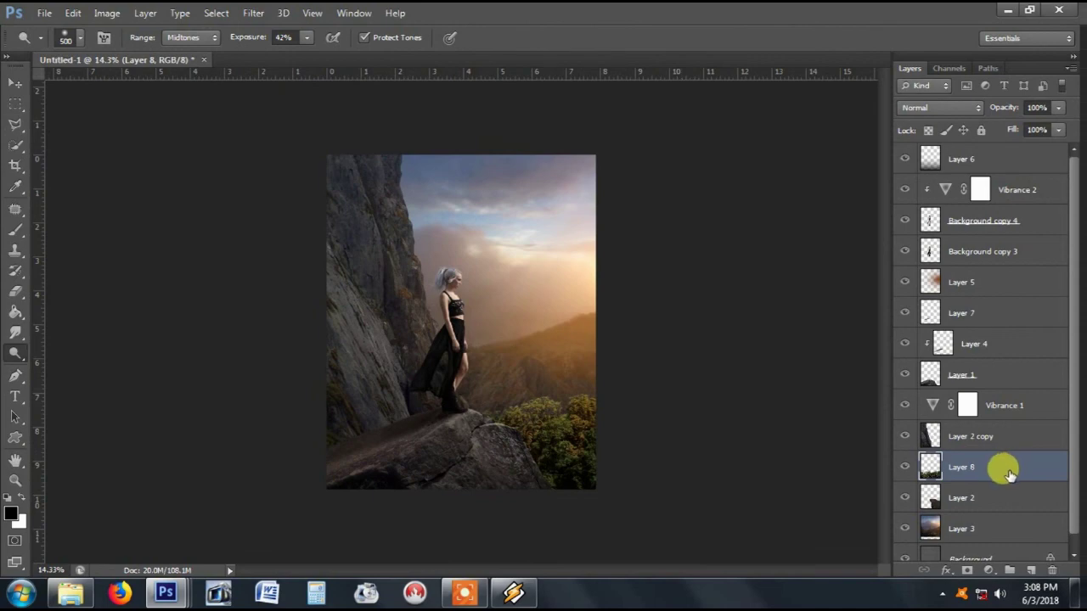
Step: Duplicate Layer 8 and set the original Layer 8 to Multiply
{"action": "key", "text": "ctrl+j"}
{"action": "left_click", "coordinate": [1006, 496]}
{"action": "left_click", "coordinate": [955, 109]}
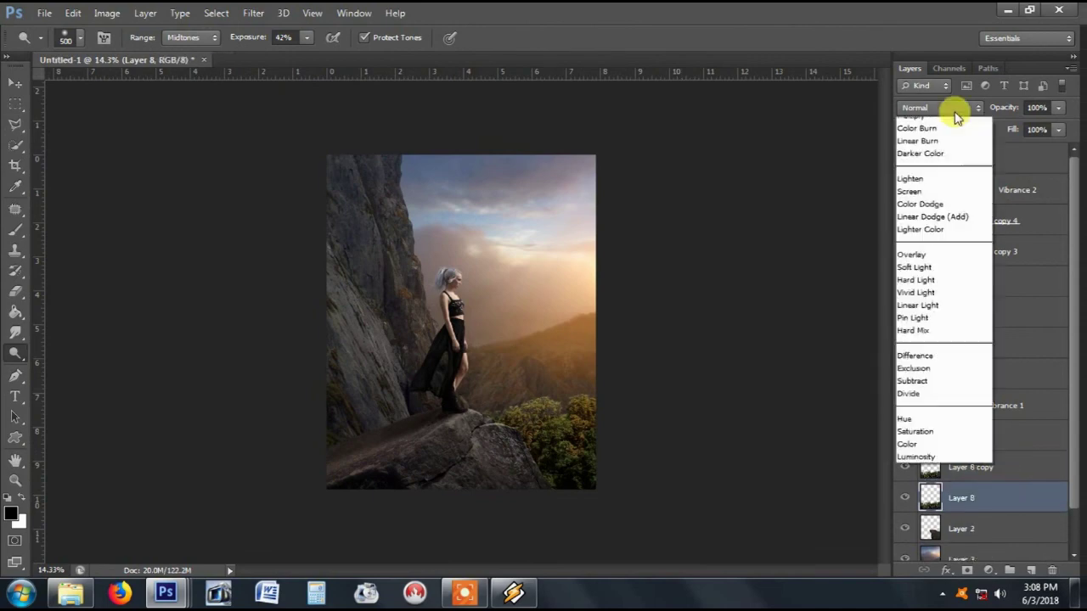
{"action": "left_click", "coordinate": [955, 172]}
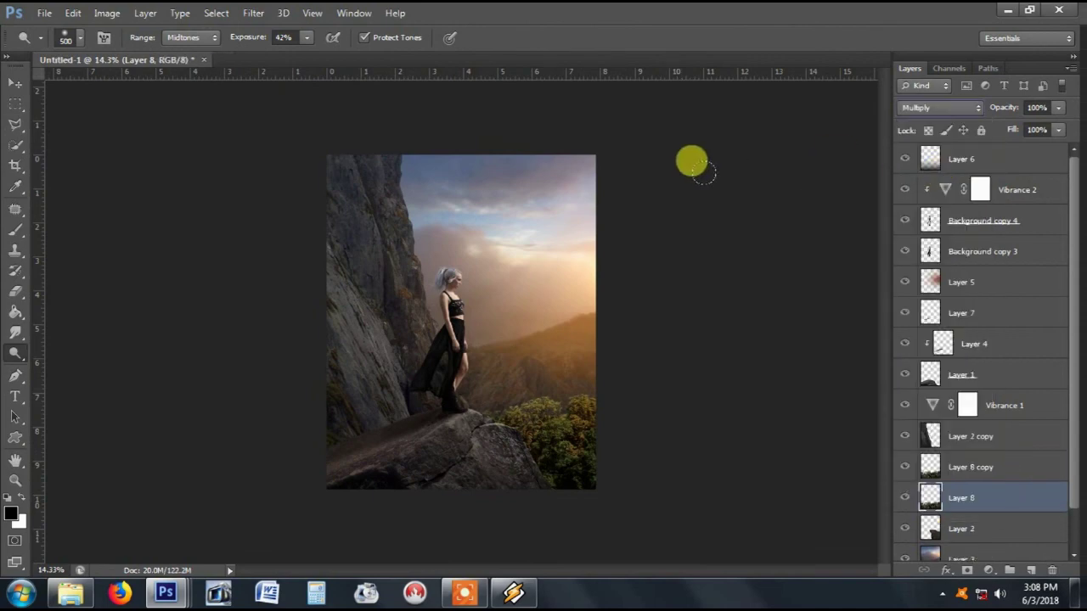
Step: Set Layer 8 copy's opacity to 86%
{"action": "left_click", "coordinate": [15, 82]}
{"action": "left_click", "coordinate": [93, 110]}
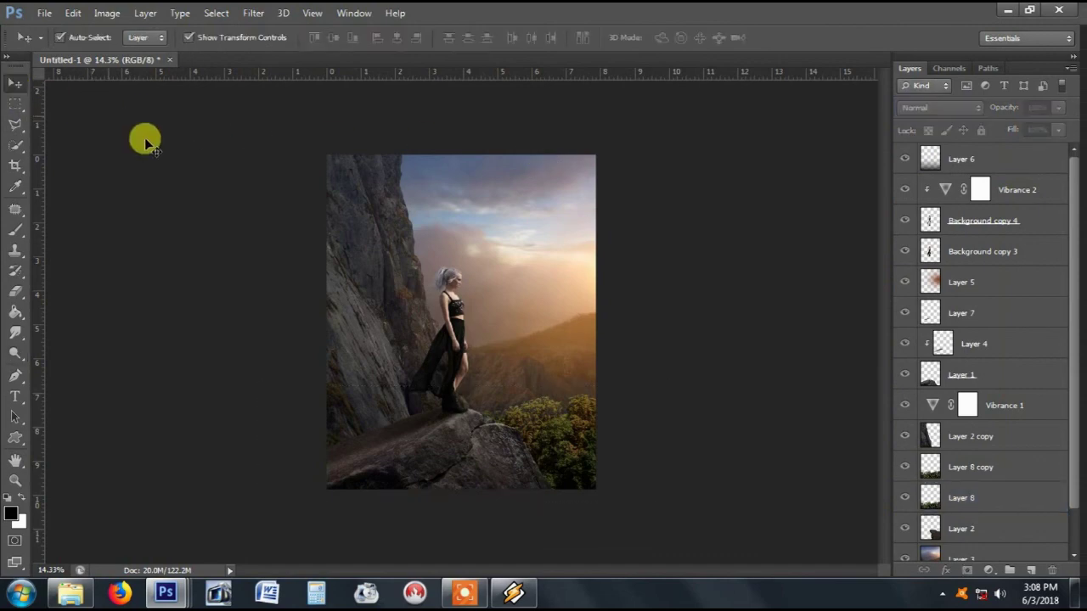
{"action": "left_click", "coordinate": [1015, 467]}
{"action": "left_click", "coordinate": [1058, 107]}
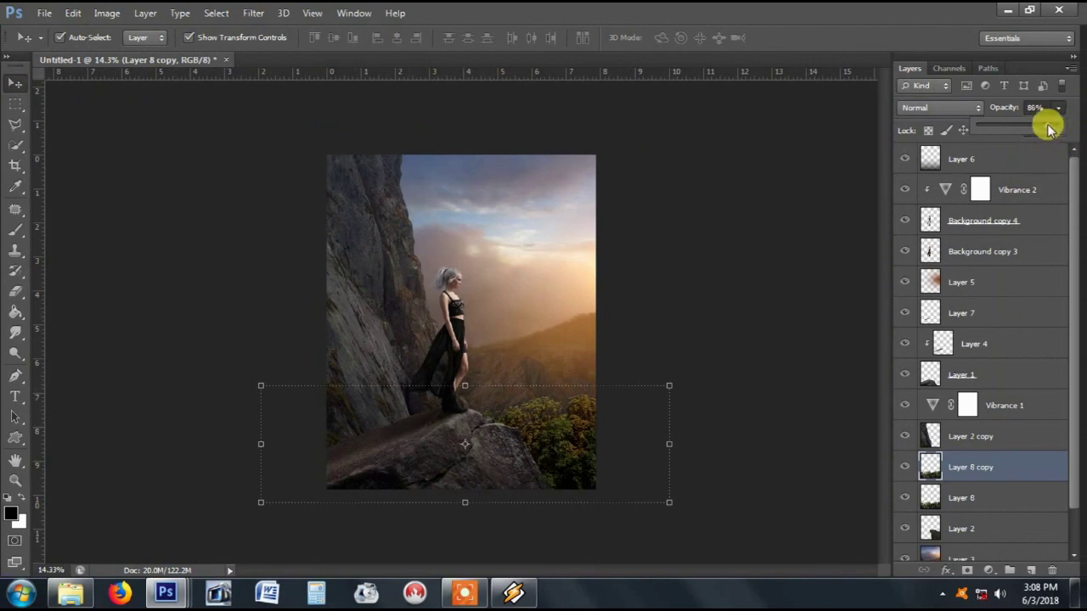
{"action": "left_click", "coordinate": [992, 466]}
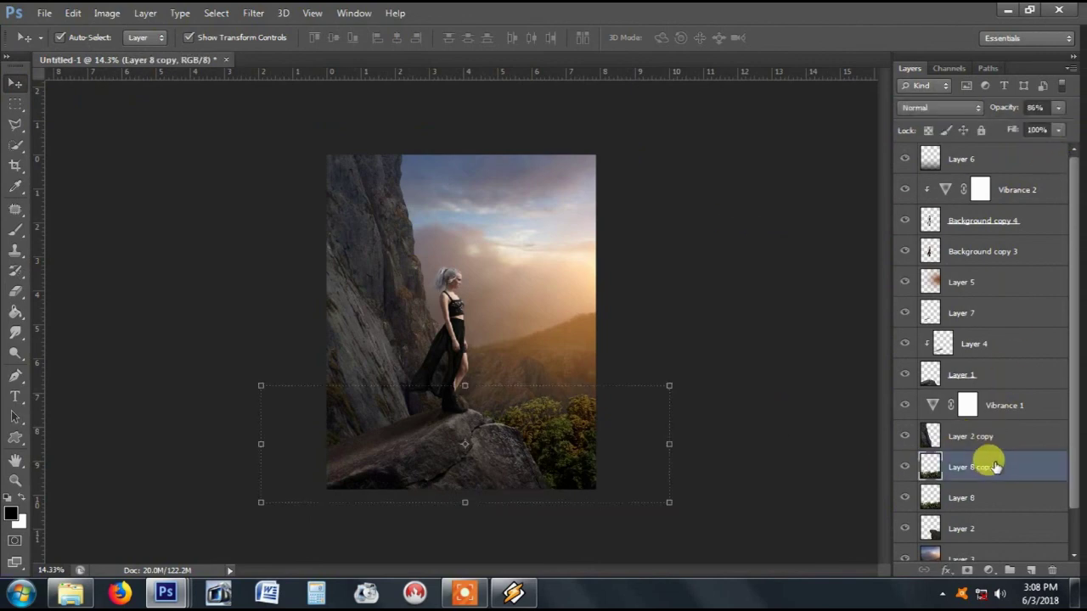
Step: Brighten Layer 8 copy with Curves, raising the highlights and lifting the shadows
{"action": "key", "text": "ctrl+m"}
{"action": "left_click_drag", "start_coordinate": [589, 332], "coordinate": [900, 213]}
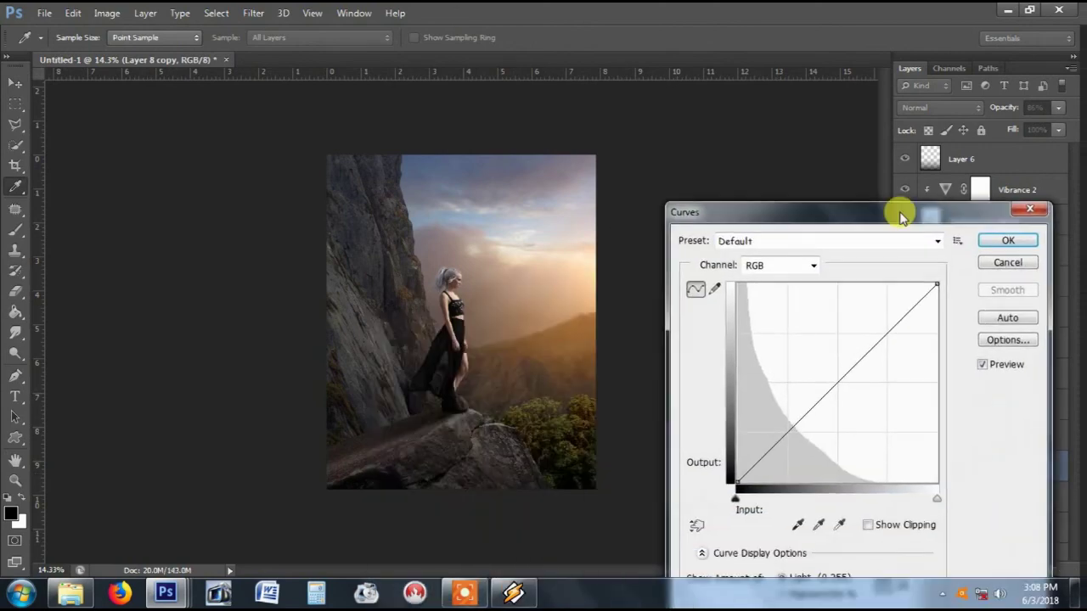
{"action": "left_click", "coordinate": [882, 334]}
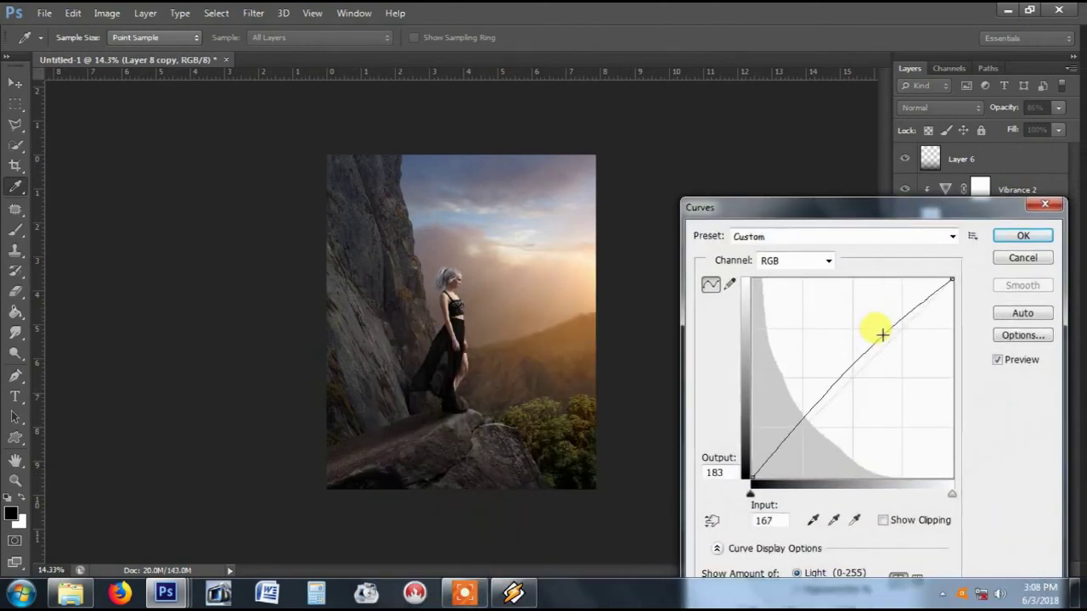
{"action": "left_click", "coordinate": [779, 452]}
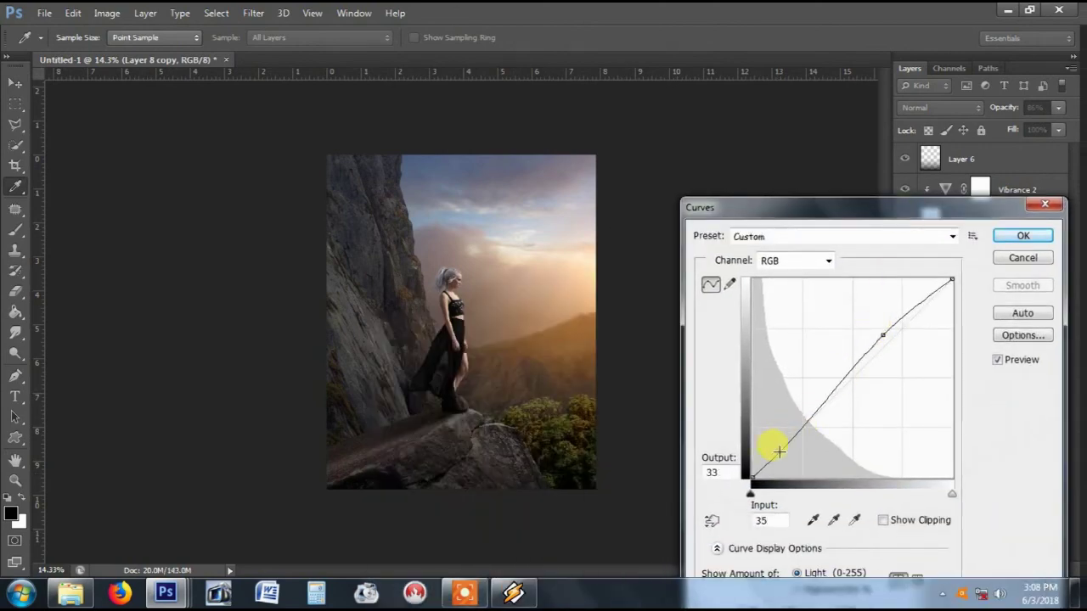
{"action": "left_click_drag", "start_coordinate": [779, 452], "coordinate": [768, 440]}
{"action": "left_click", "coordinate": [1023, 236]}
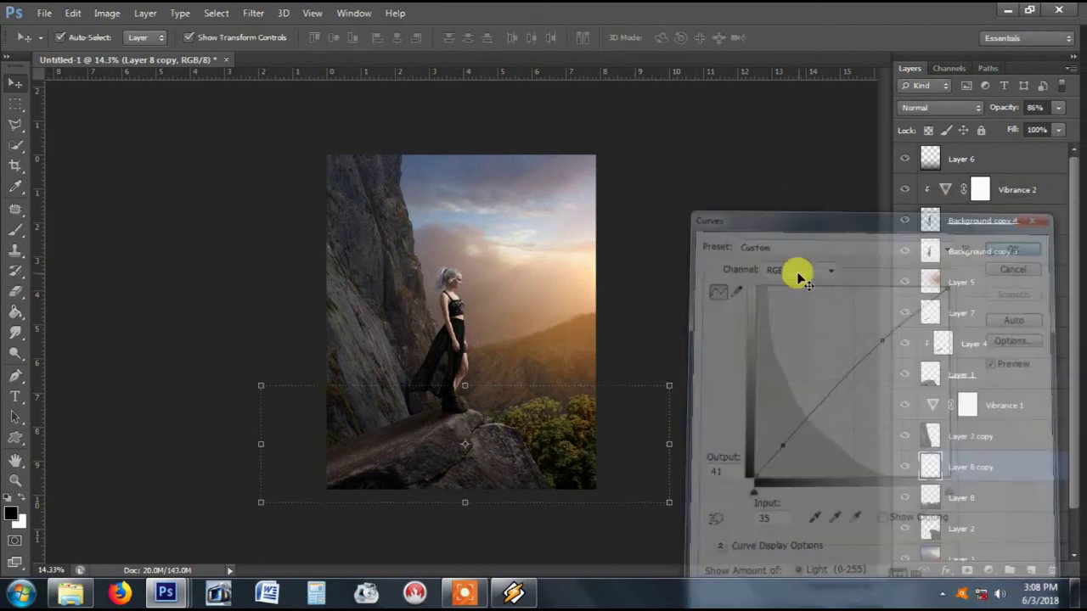
{"action": "key", "text": "ctrl+0"}
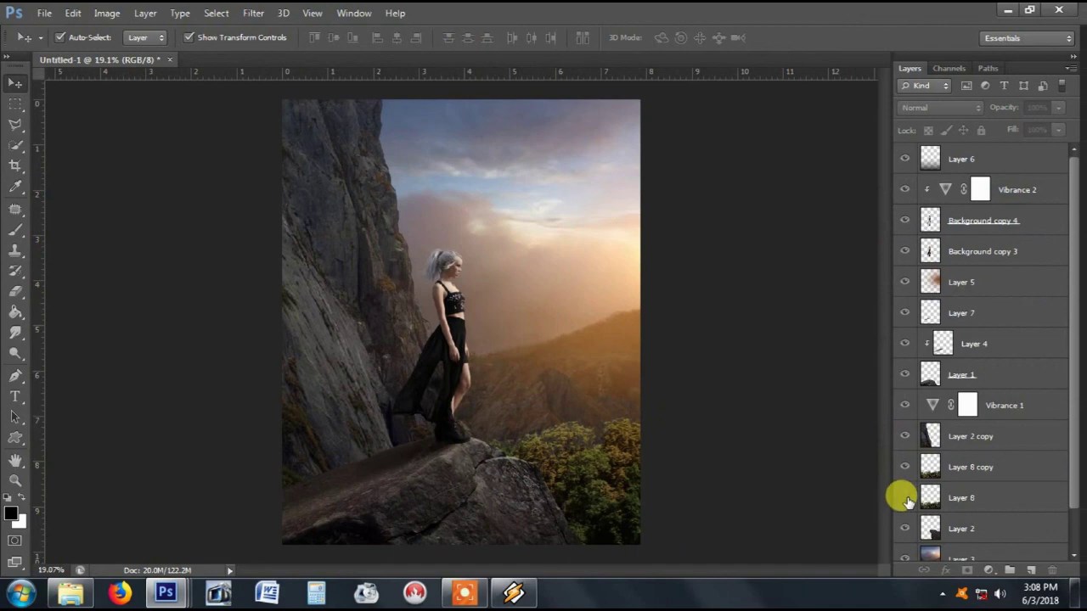
Step: Softly erase parts of Layer 8 copy with a 600–900 px eraser at 61% opacity
{"action": "left_click", "coordinate": [967, 472]}
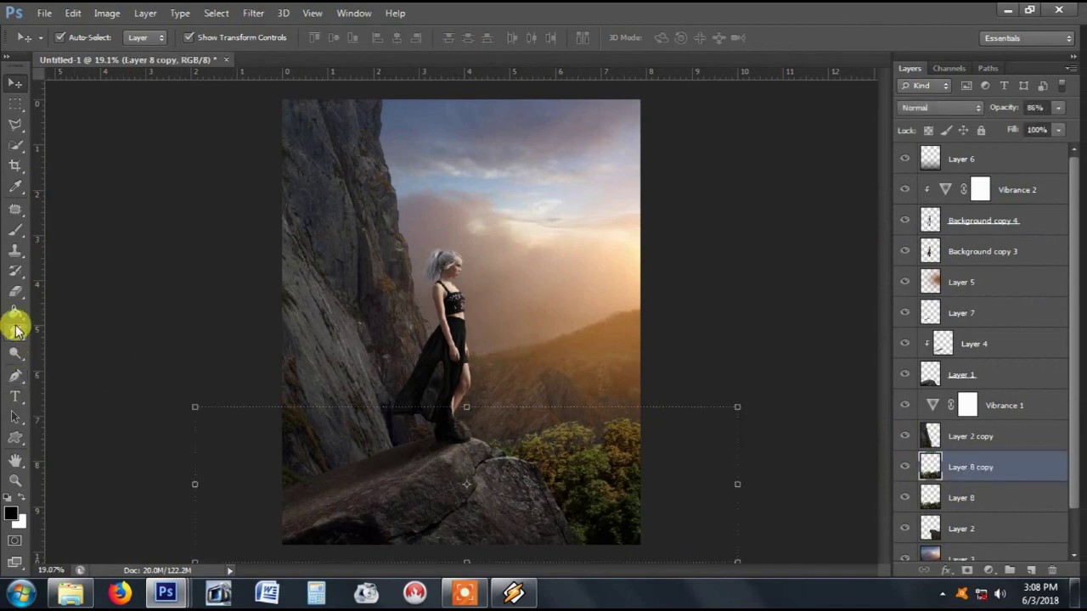
{"action": "left_click", "coordinate": [15, 291]}
{"action": "left_click", "coordinate": [560, 447]}
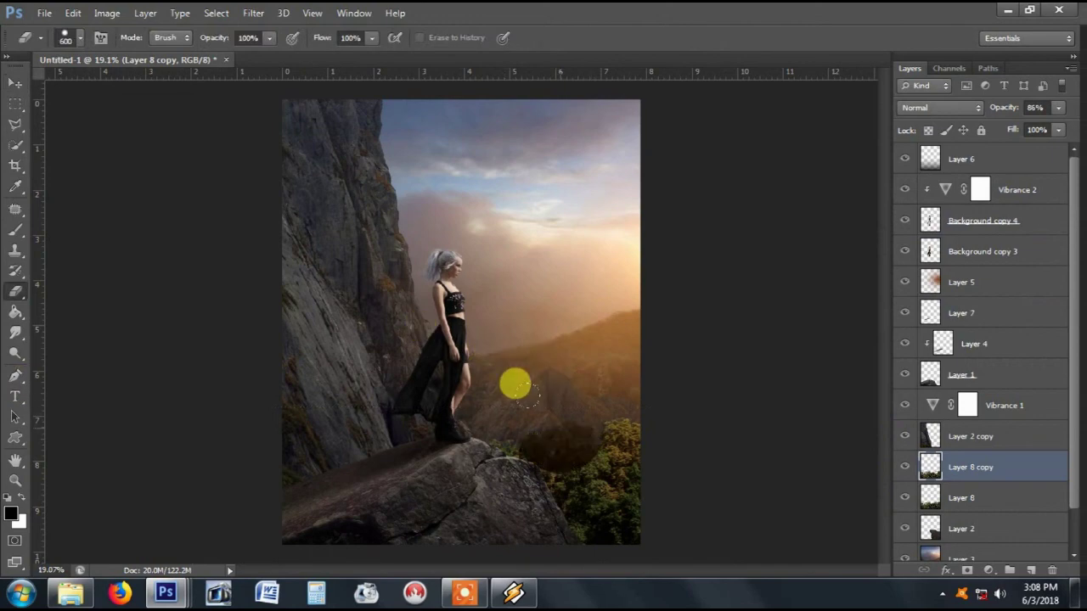
{"action": "key", "text": "ctrl+z"}
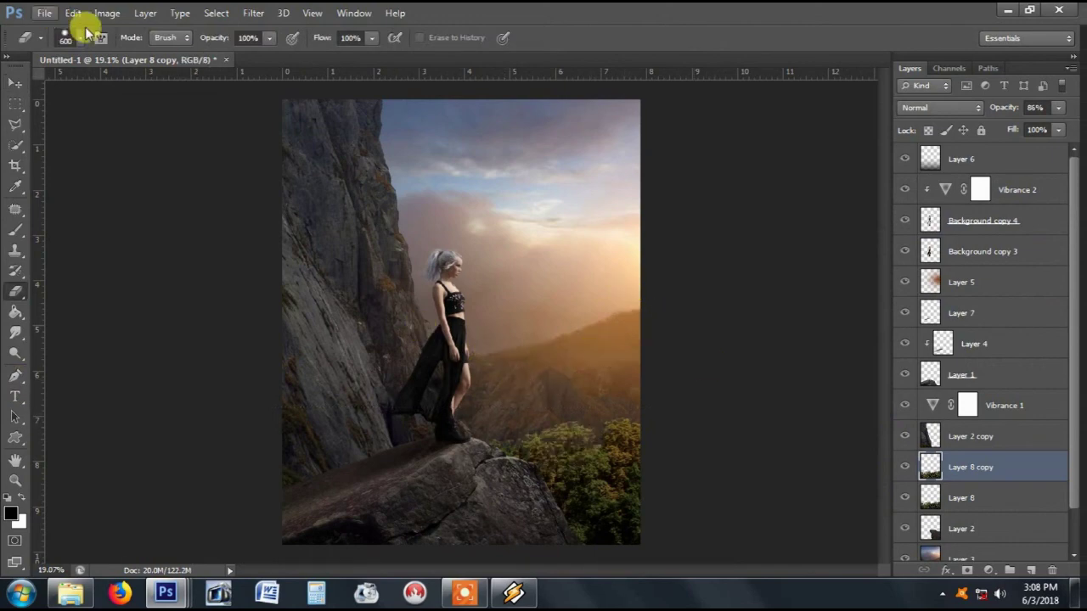
{"action": "left_click", "coordinate": [80, 39]}
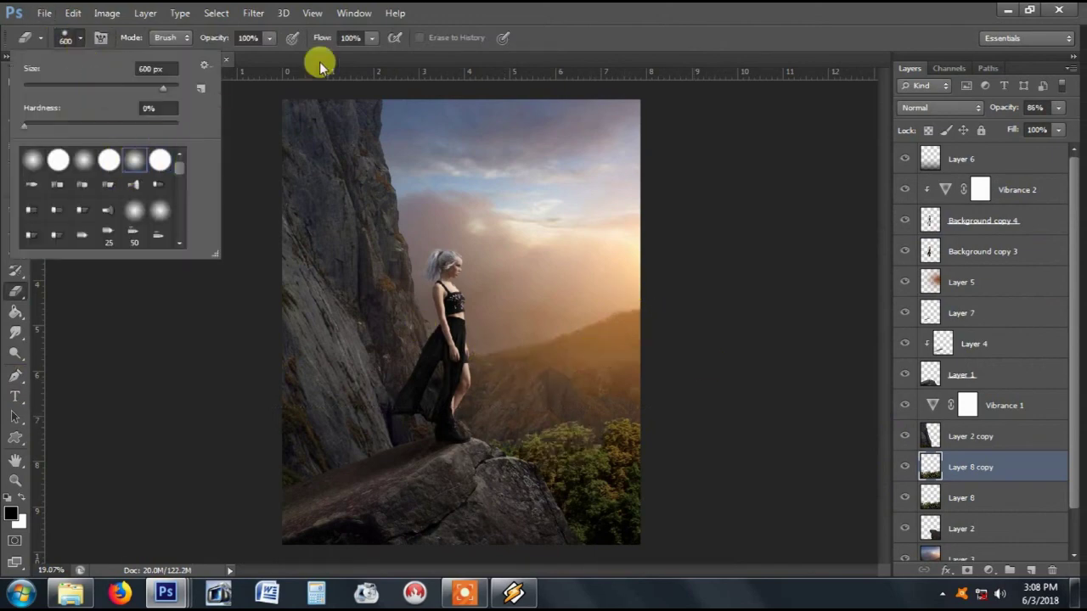
{"action": "left_click_drag", "start_coordinate": [269, 37], "coordinate": [242, 53]}
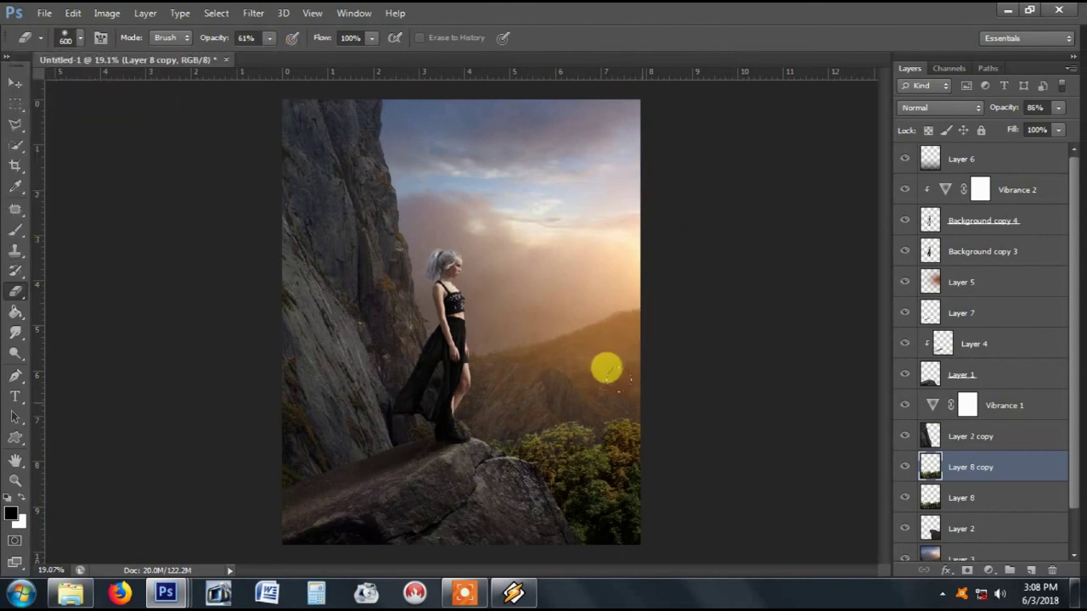
{"action": "key", "text": "bracketright"}
{"action": "key", "text": "bracketright"}
{"action": "key", "text": "bracketright"}
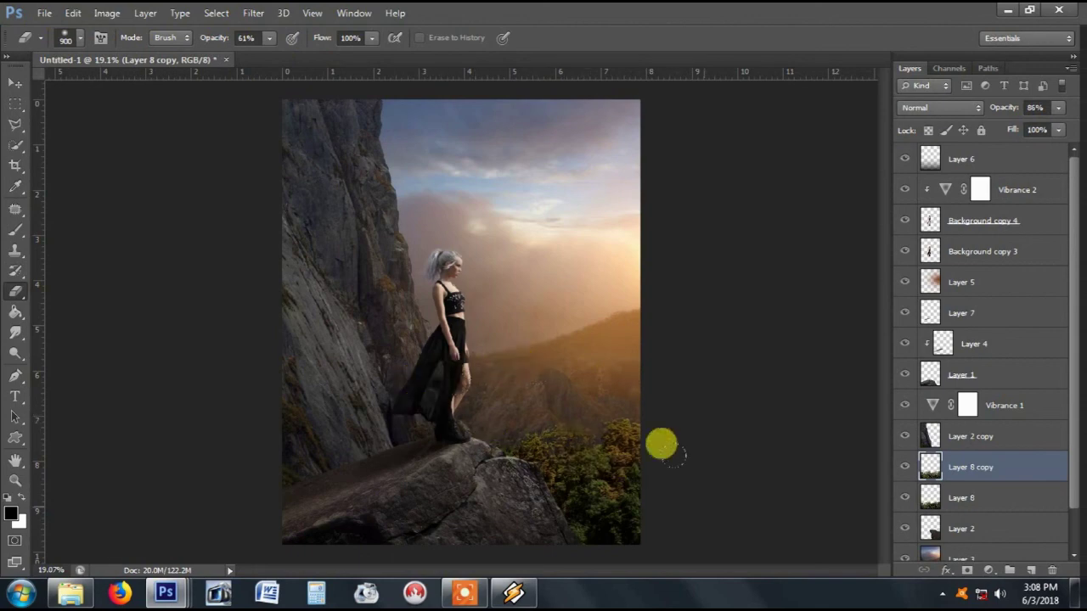
{"action": "scroll", "coordinate": [701, 398], "scroll_direction": "down", "scroll_amount": 1}
{"action": "scroll", "coordinate": [709, 409], "scroll_direction": "down", "scroll_amount": 1}
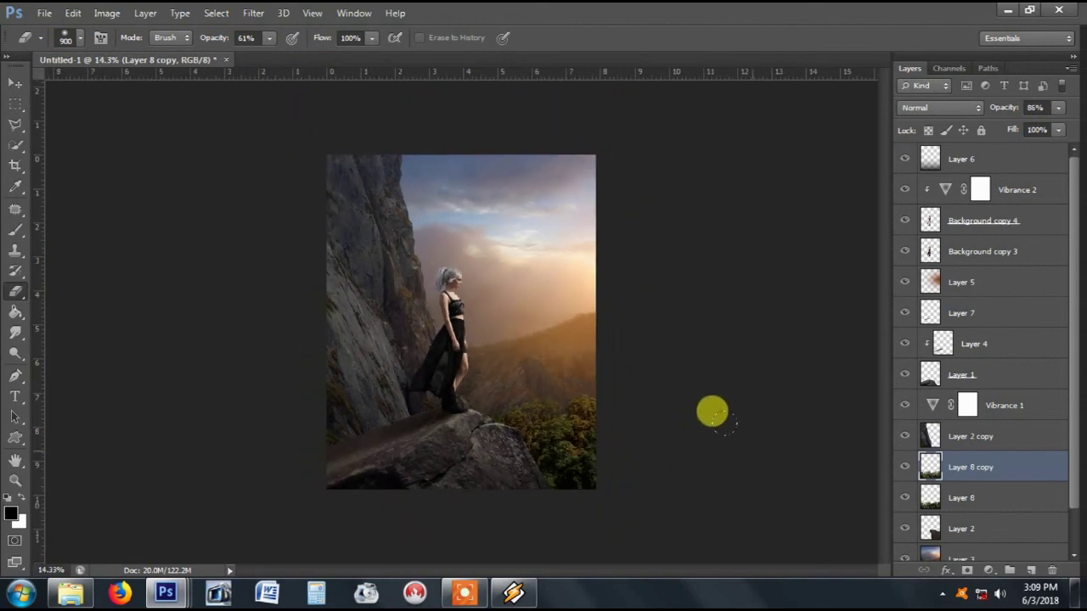
{"action": "scroll", "coordinate": [710, 409], "scroll_direction": "up", "scroll_amount": 1}
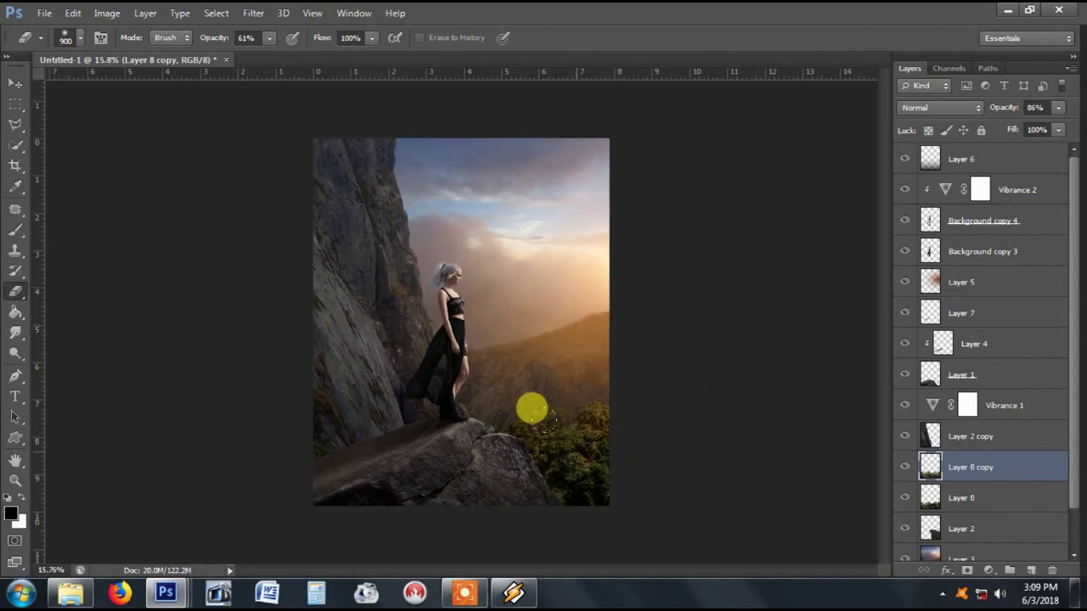
{"action": "key", "text": "bracketleft"}
{"action": "key", "text": "bracketleft"}
{"action": "key", "text": "bracketleft"}
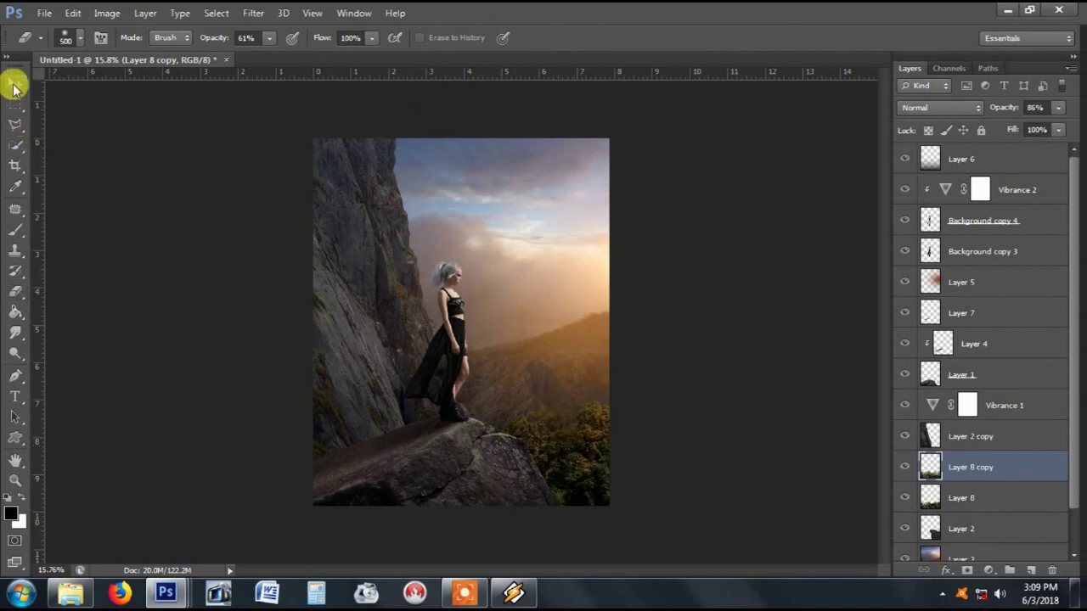
{"action": "left_click", "coordinate": [14, 82]}
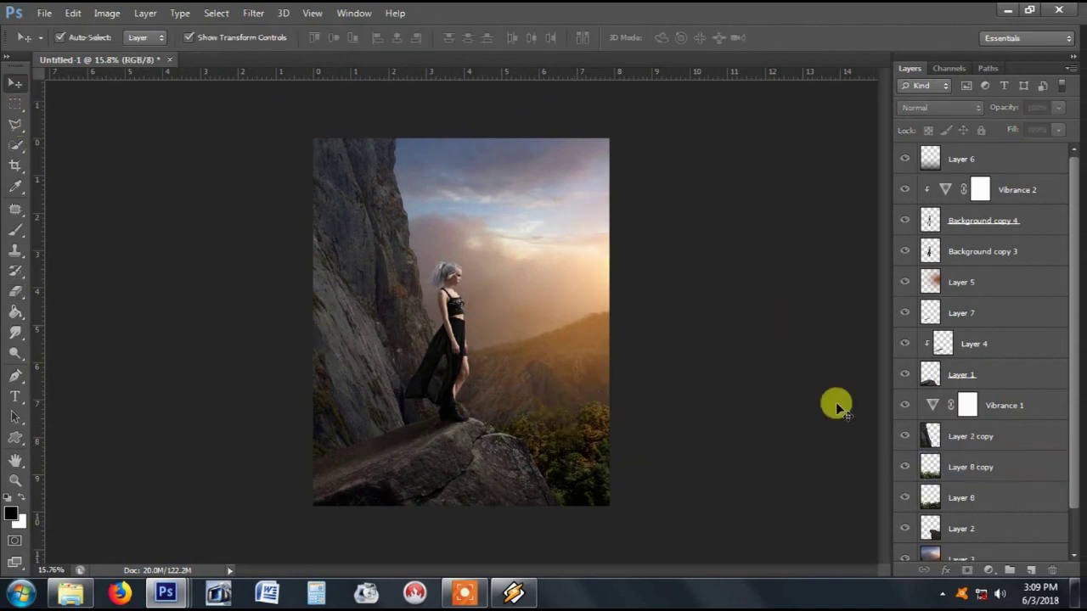
Step: Apply Color Balance midtones +19, −5, −24 to Layer 8 copy
{"action": "key", "text": "ctrl+b"}
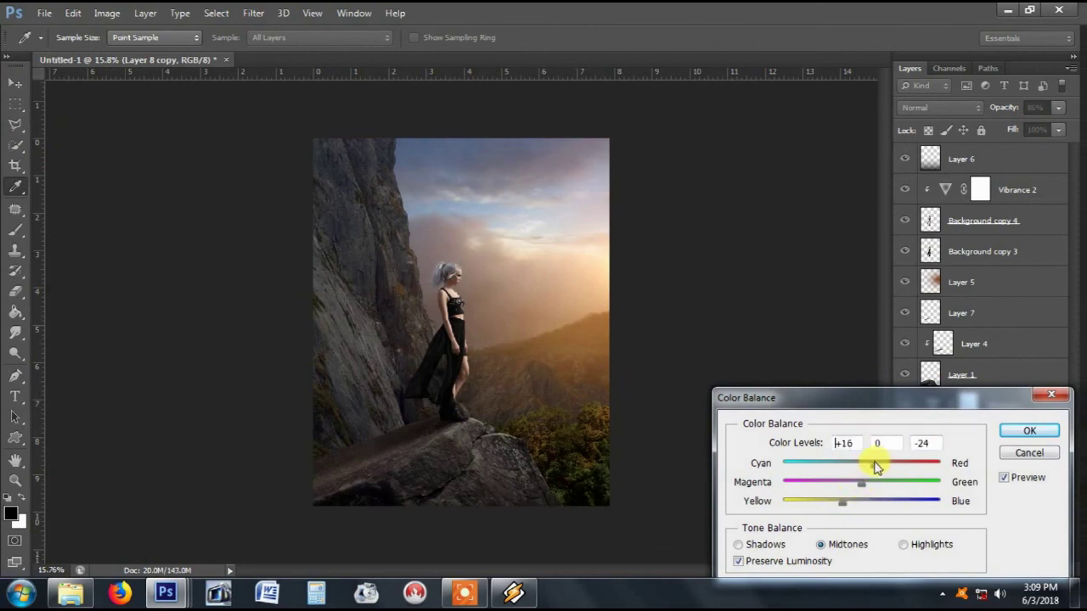
{"action": "left_click", "coordinate": [866, 464]}
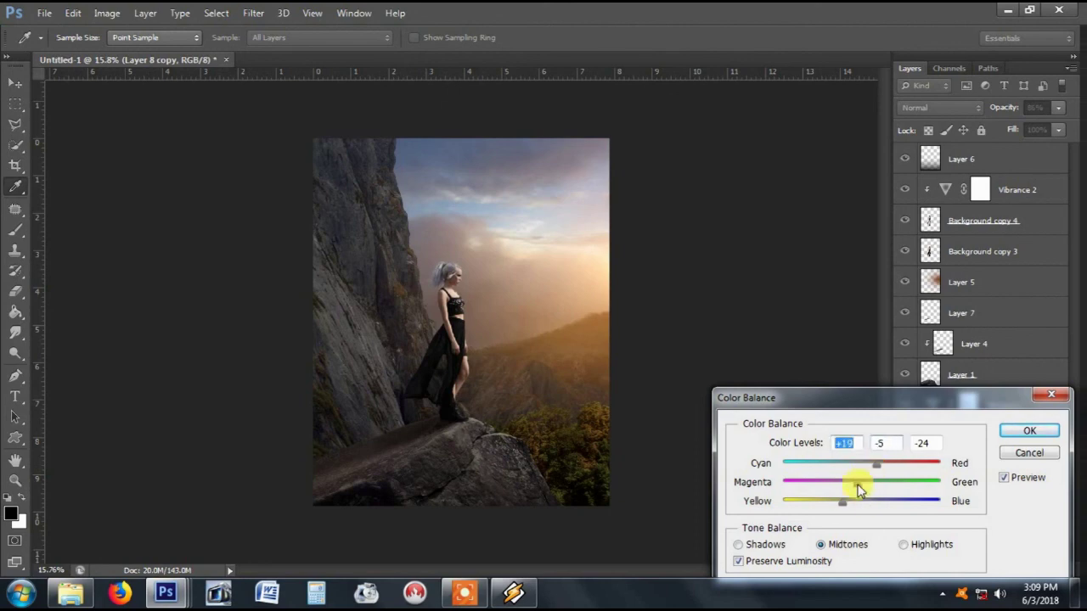
{"action": "left_click", "coordinate": [1029, 430]}
{"action": "key", "text": "v"}
{"action": "left_click", "coordinate": [759, 297]}
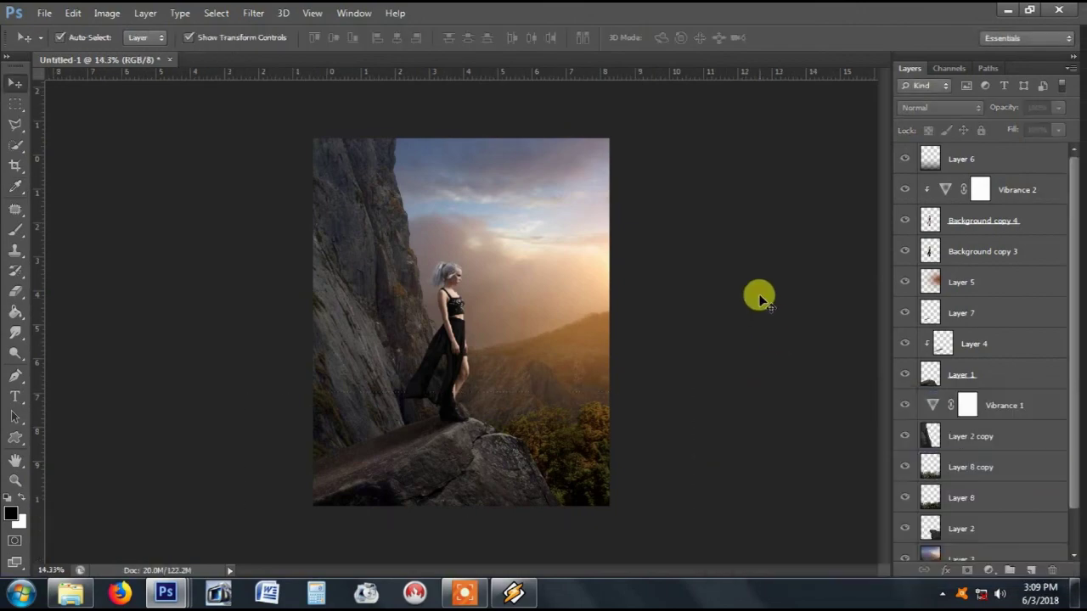